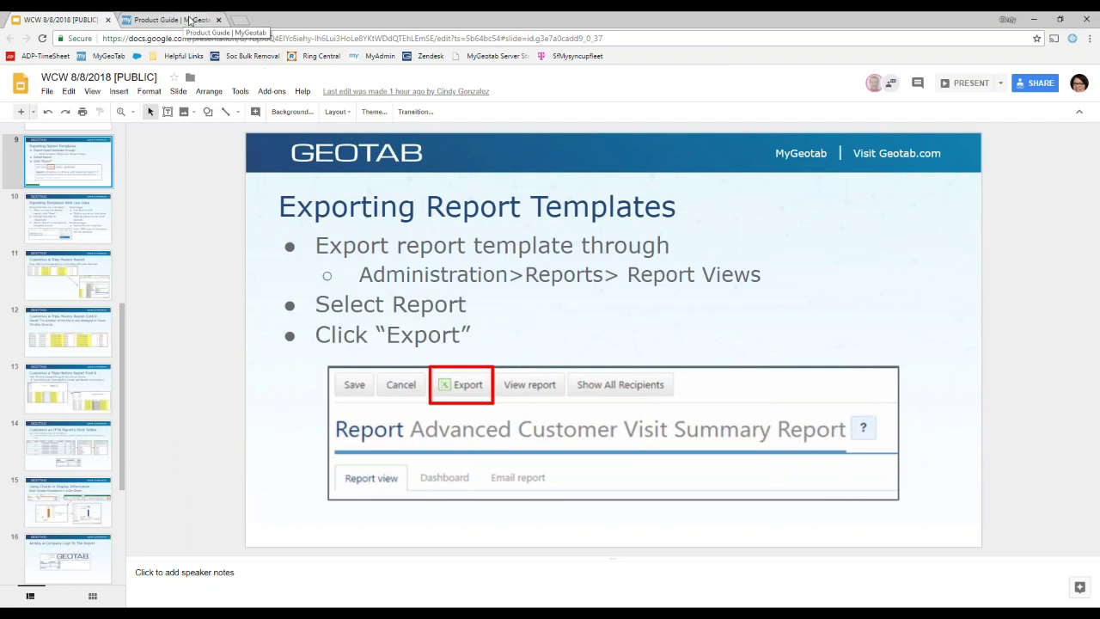
Switch to MyGeotab and open the report views page in the Administration reports section
left_click(189, 19)
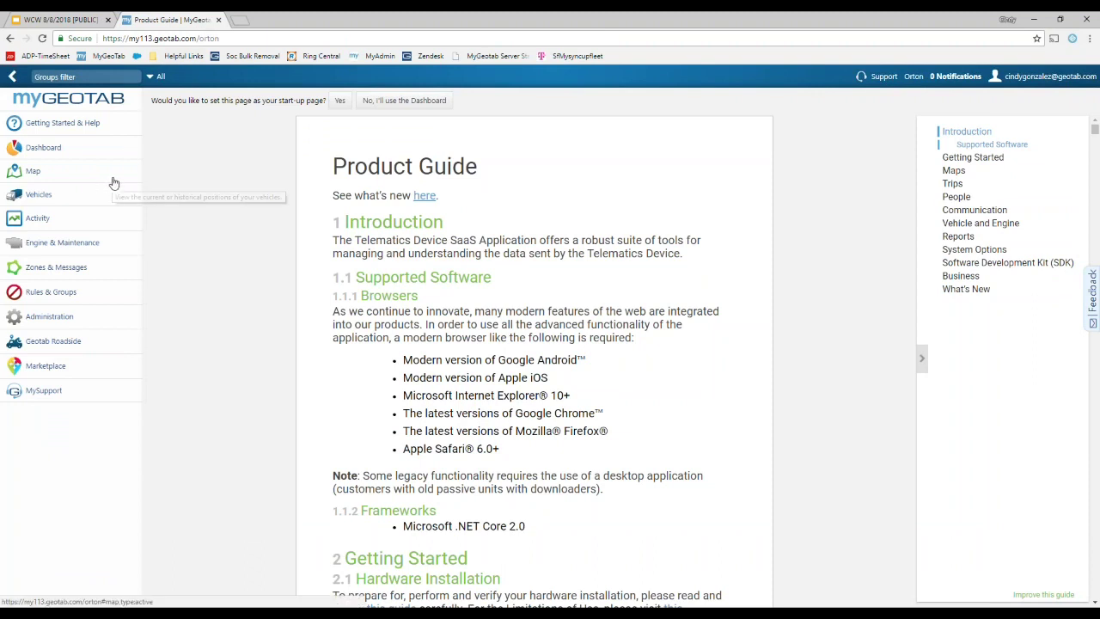
left_click(68, 318)
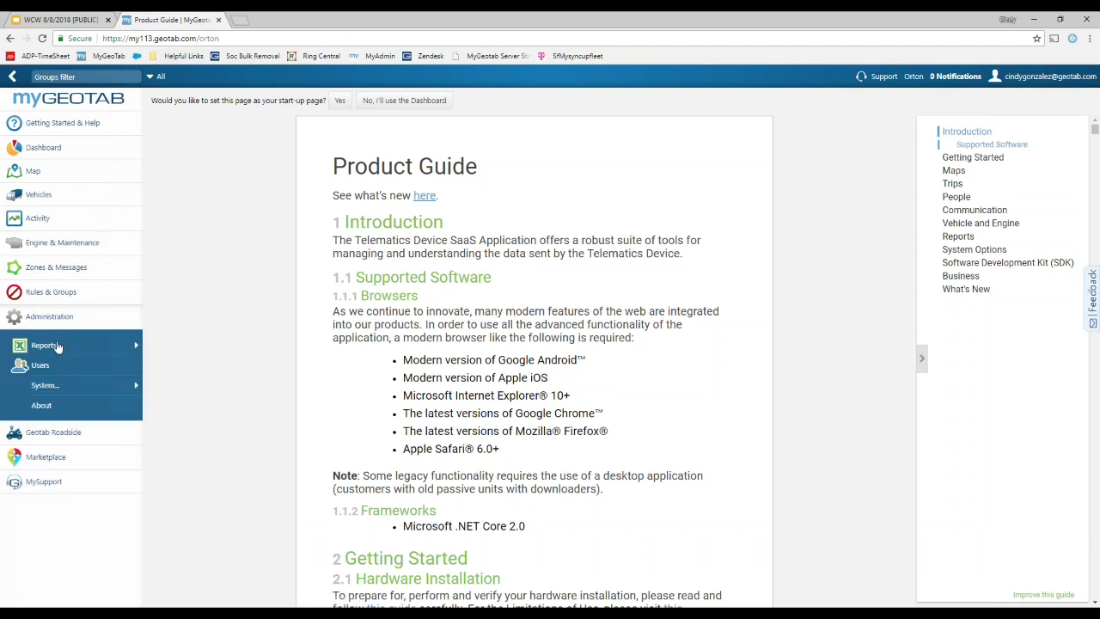
mouse_move(59, 346)
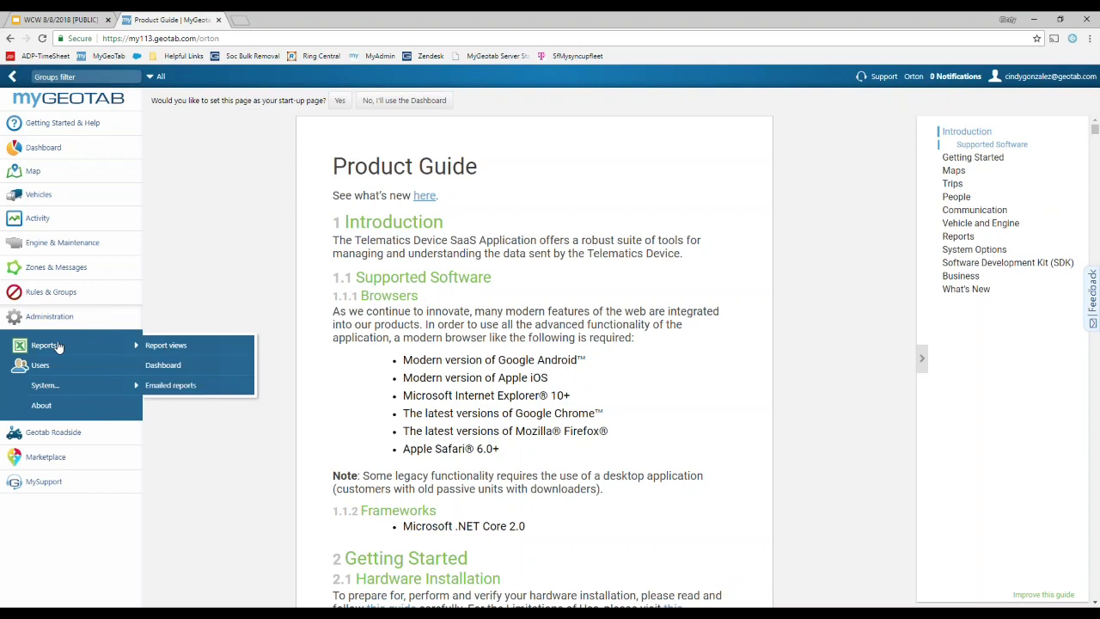
left_click(162, 349)
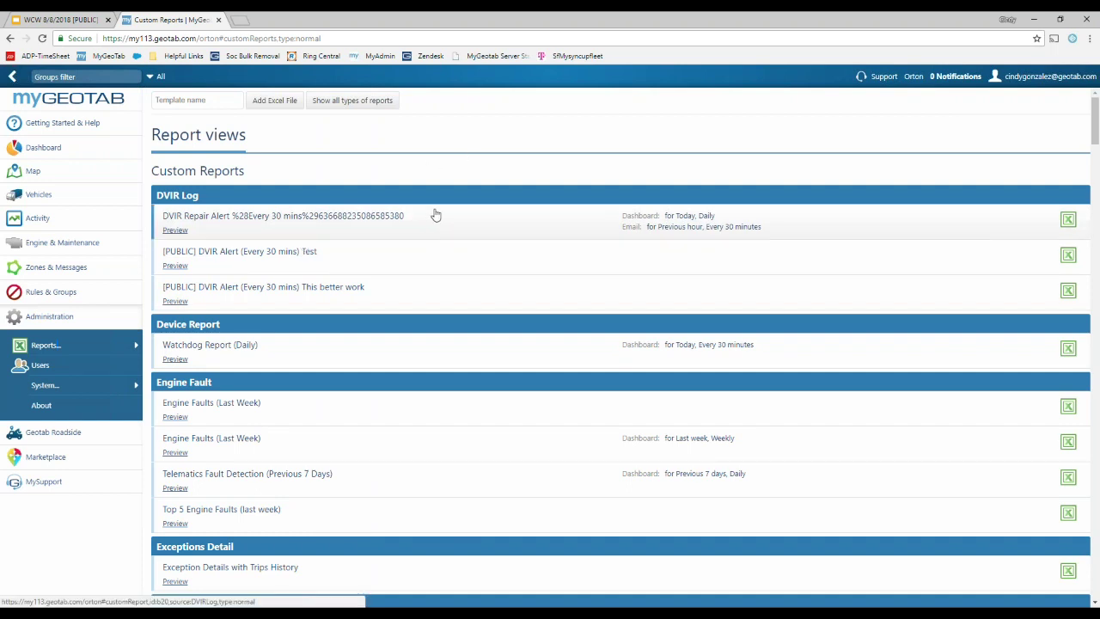
Look through the Custom Reports list and return to its heading
scroll(436, 214, "down", 4)
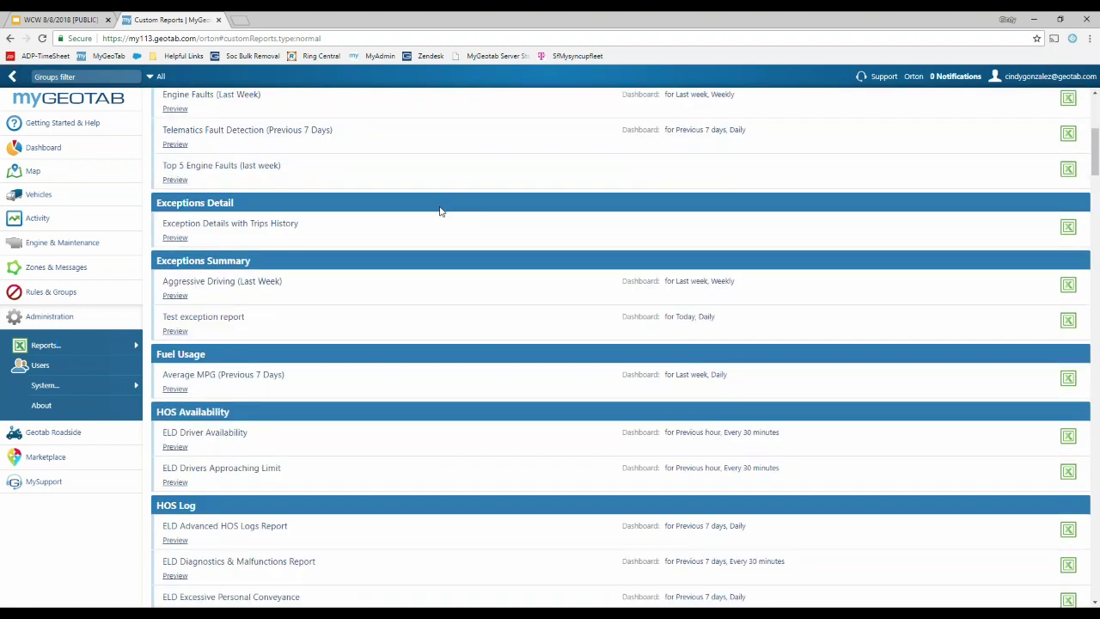
scroll(440, 210, "down", 6)
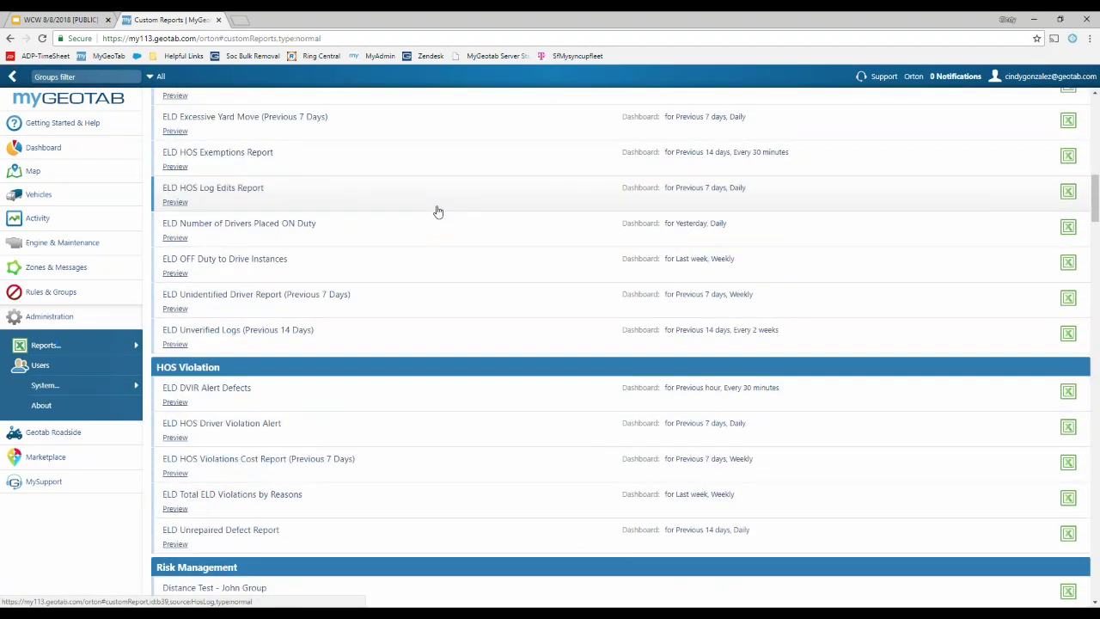
scroll(438, 210, "up", 3)
scroll(453, 211, "up", 2)
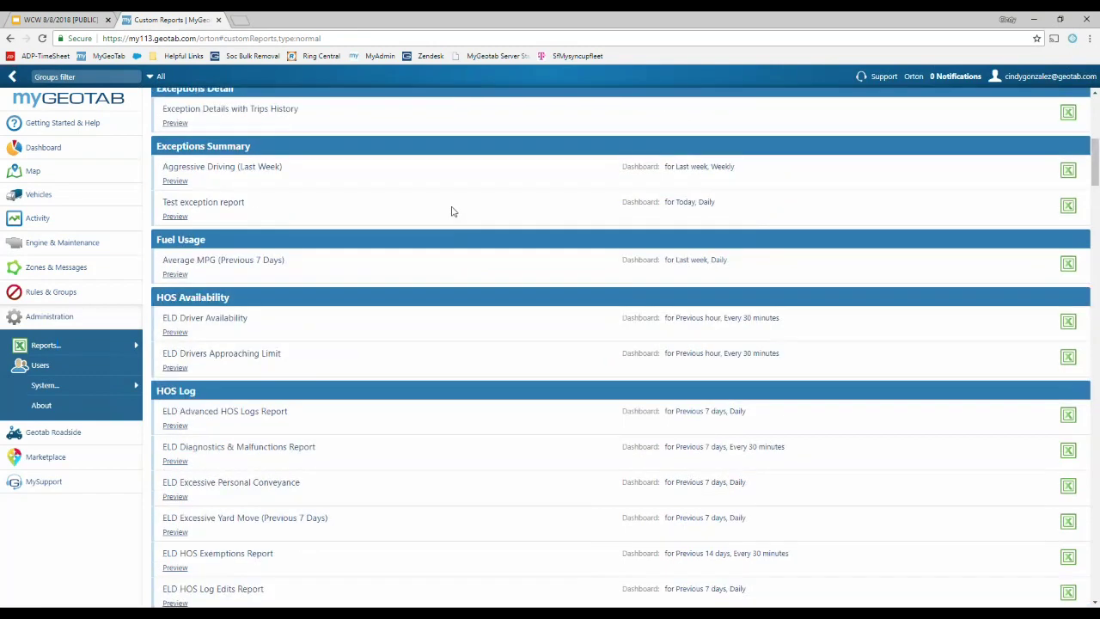
scroll(453, 211, "up", 3)
scroll(216, 172, "up", 1)
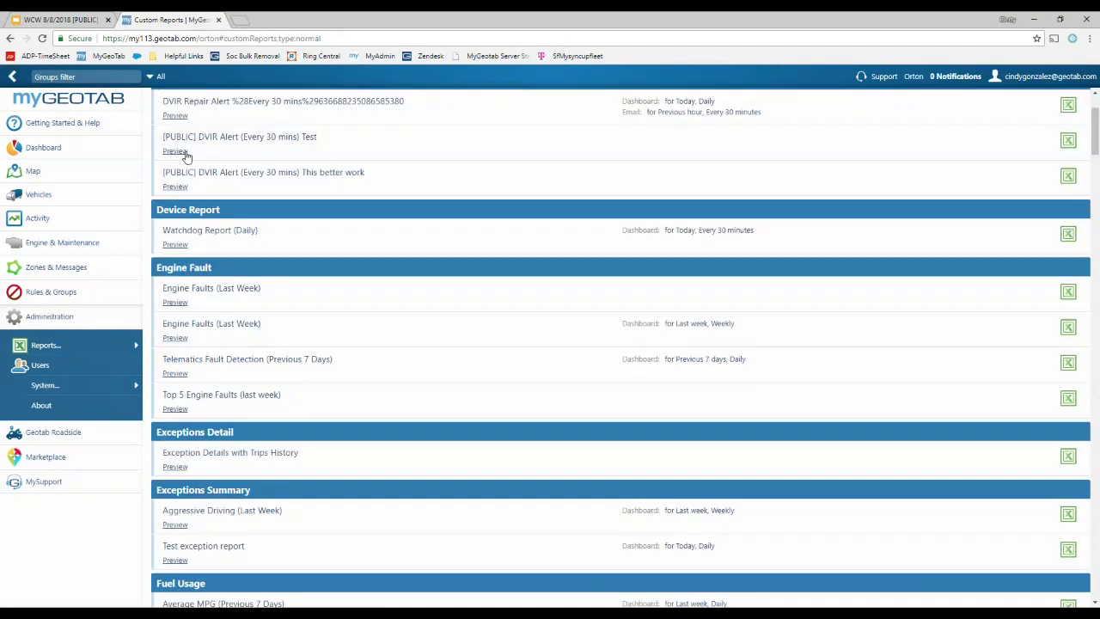
scroll(186, 156, "up", 2)
left_click_drag(152, 170, 244, 175)
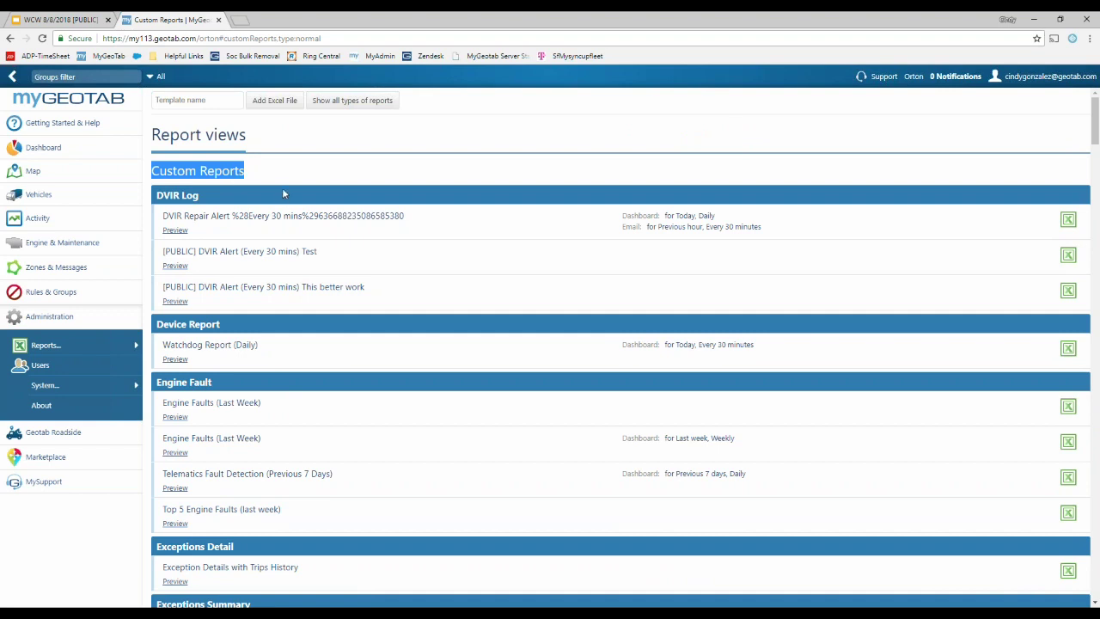
Go past the custom reports and examine the start of the Built-in Reports section
scroll(295, 190, "down", 4)
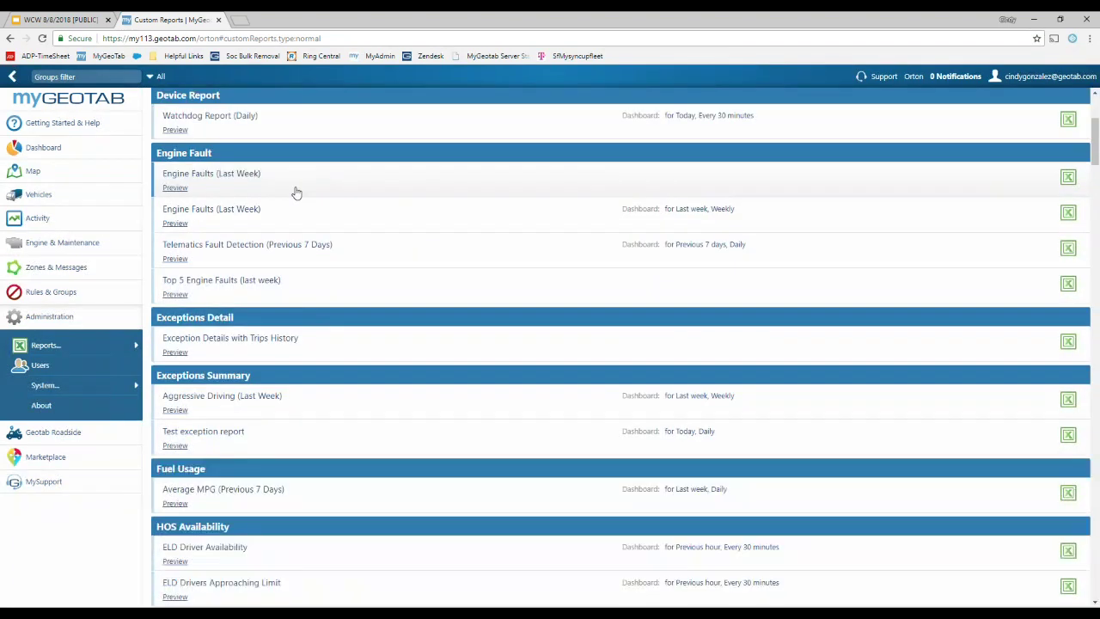
scroll(297, 198, "down", 8)
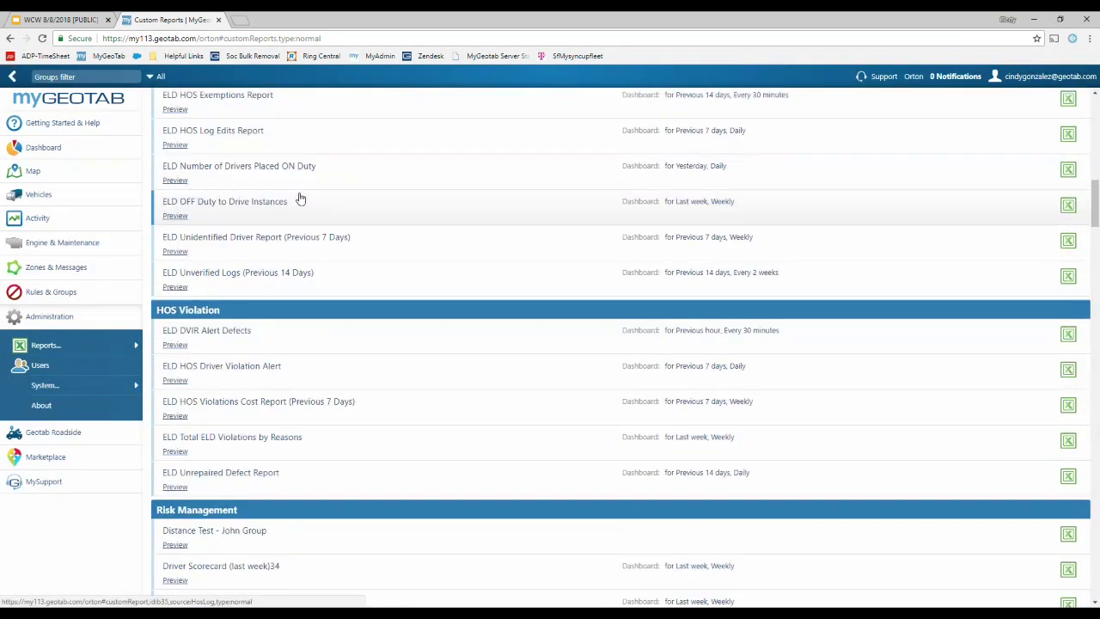
scroll(300, 202, "down", 10)
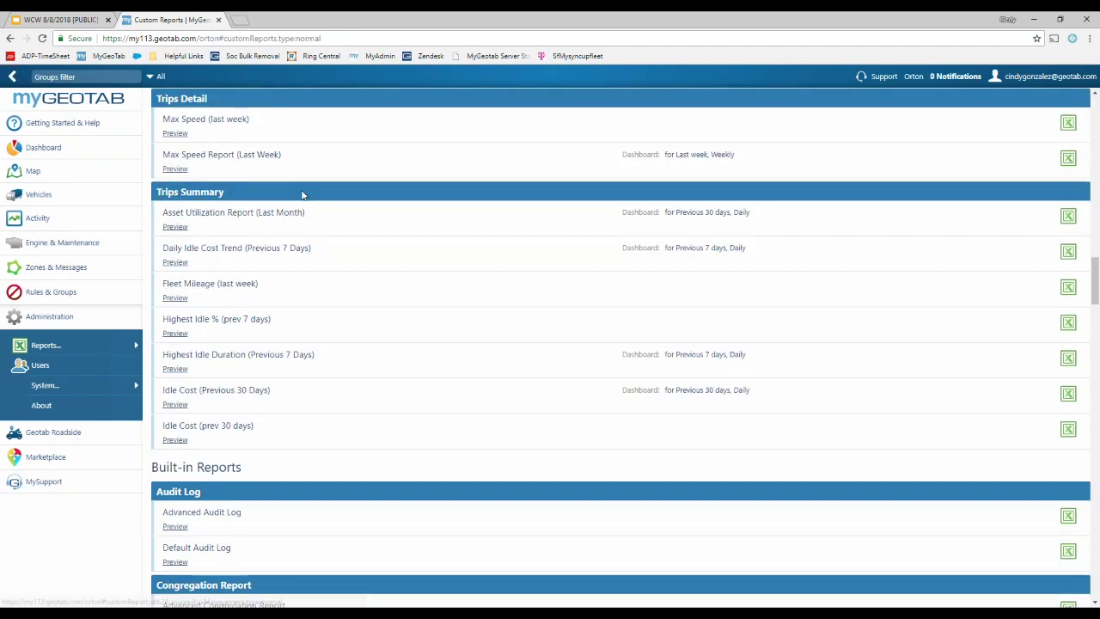
mouse_move(152, 240)
left_mouse_down()
mouse_move(211, 240)
mouse_move(153, 242)
left_mouse_up()
left_click(243, 247)
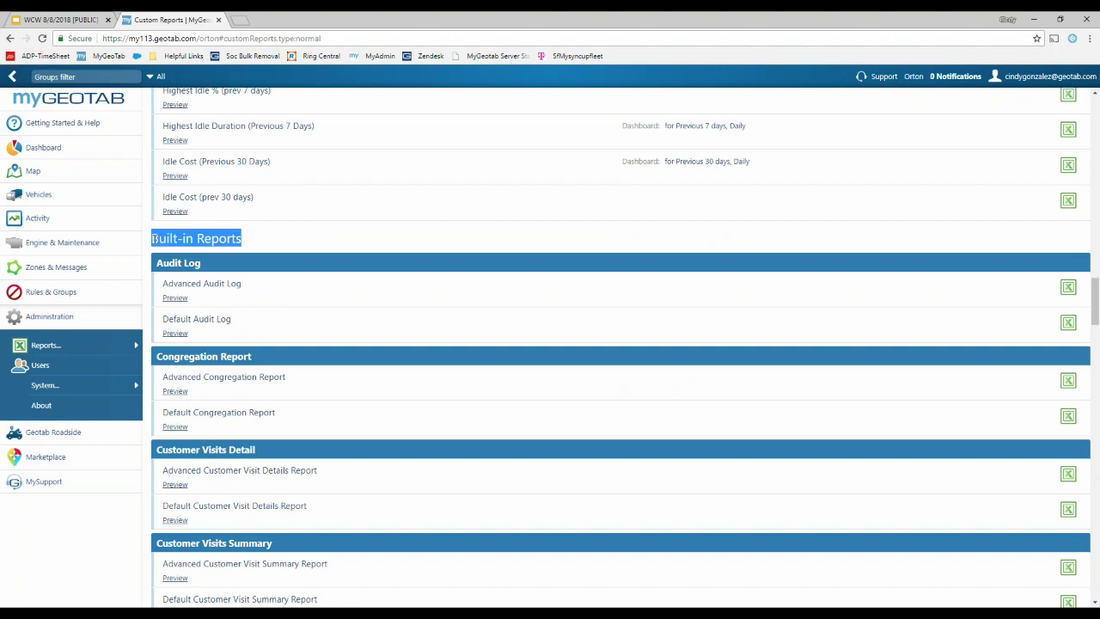
scroll(368, 269, "down", 1)
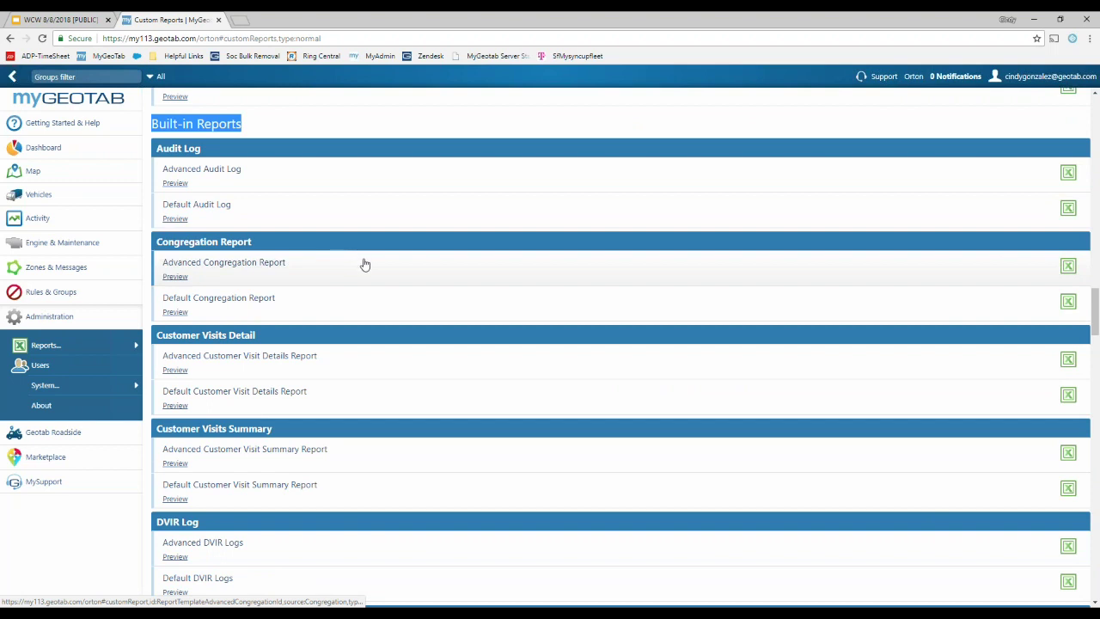
left_click(363, 136)
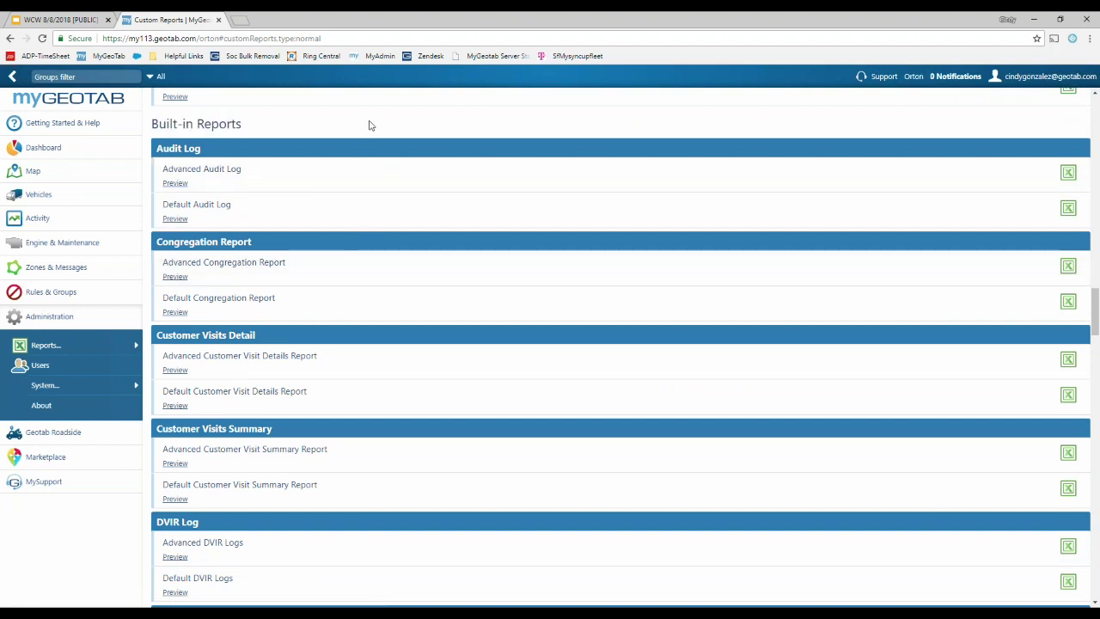
Open the Advanced Trips Detail Report from the built-in Trips Detail category
scroll(371, 129, "down", 3)
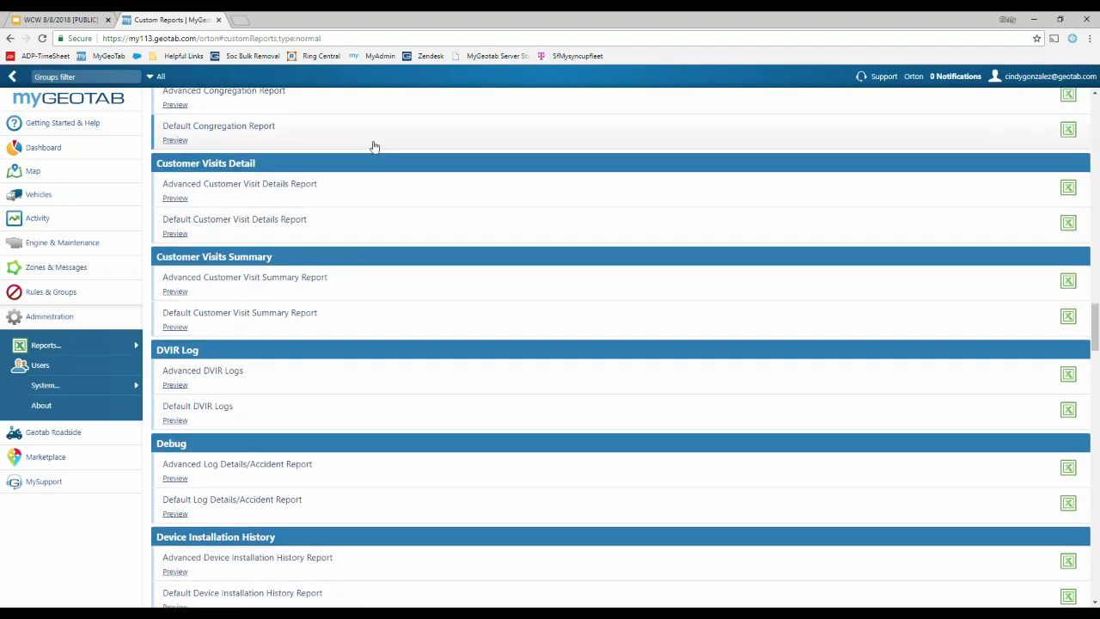
scroll(364, 142, "down", 5)
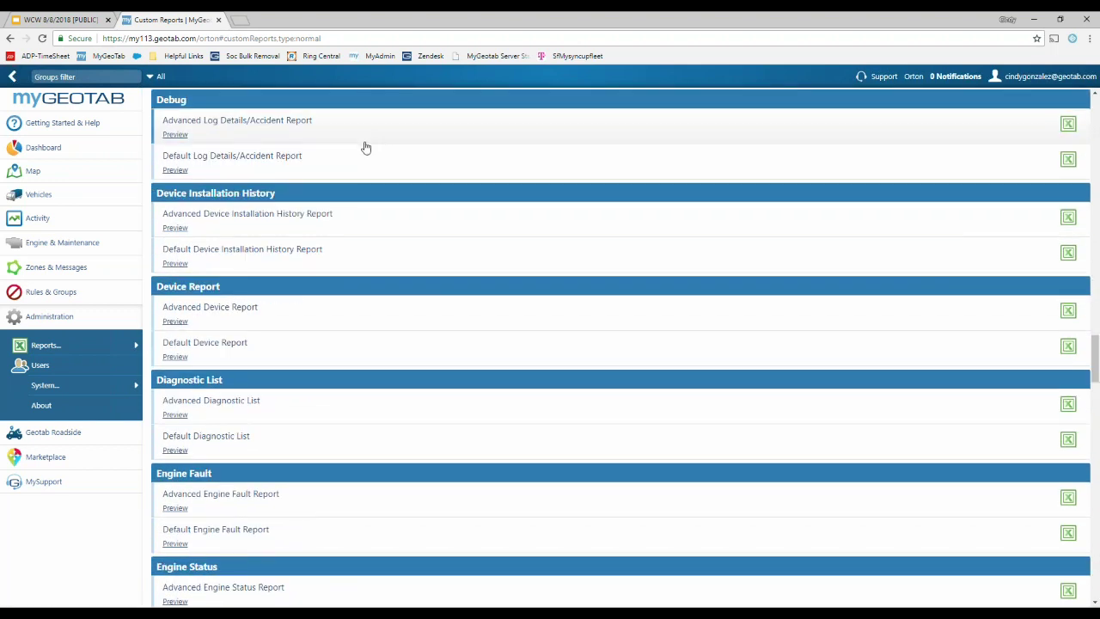
scroll(367, 146, "down", 5)
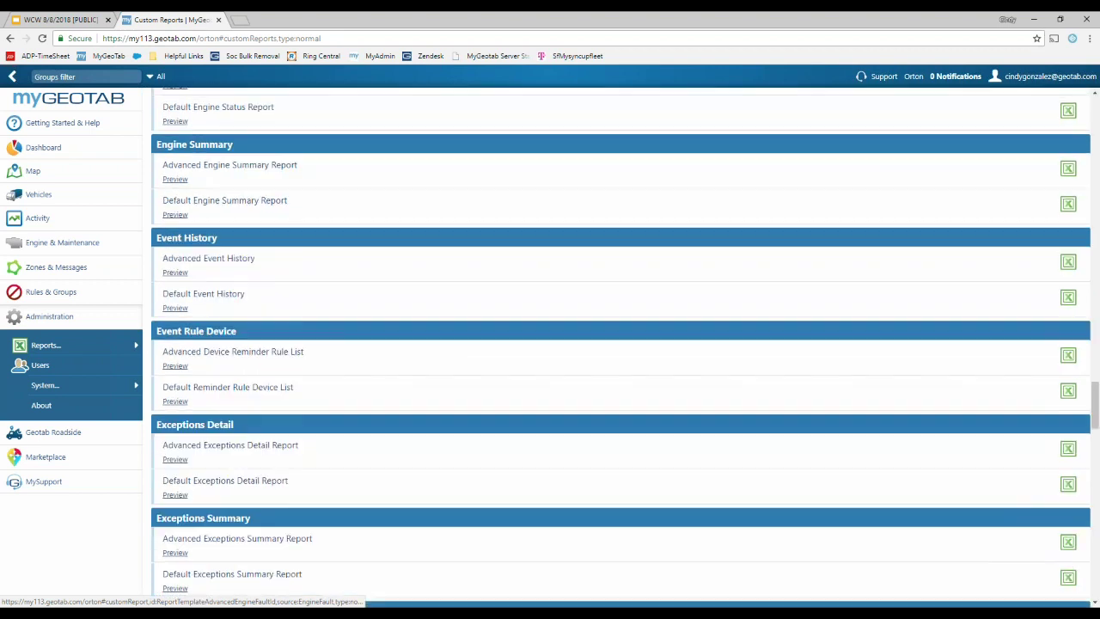
scroll(365, 151, "down", 5)
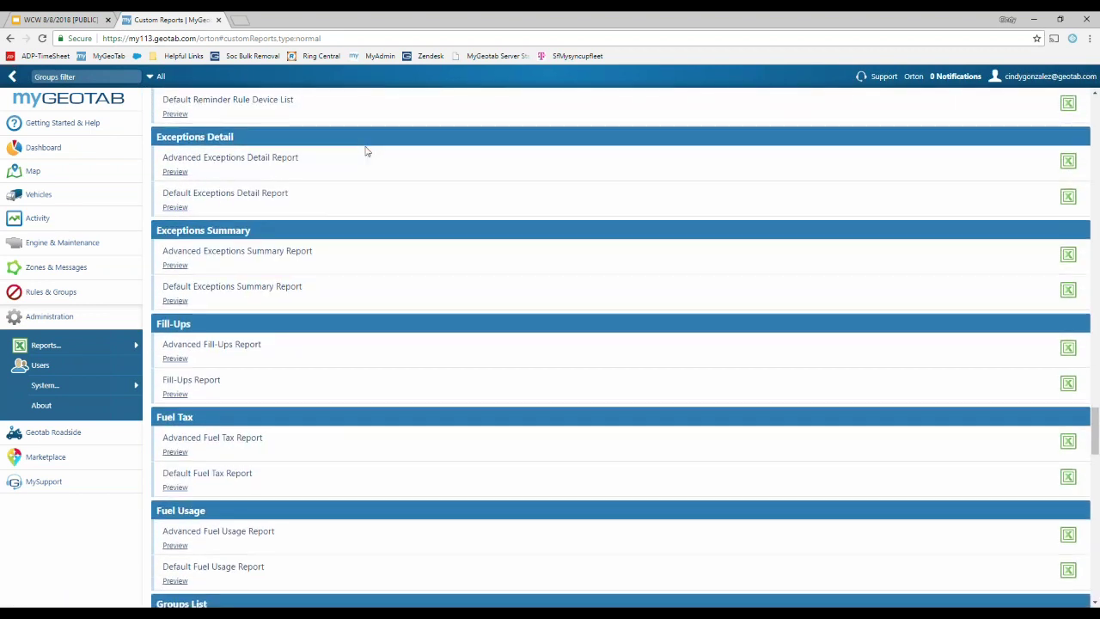
scroll(363, 151, "down", 5)
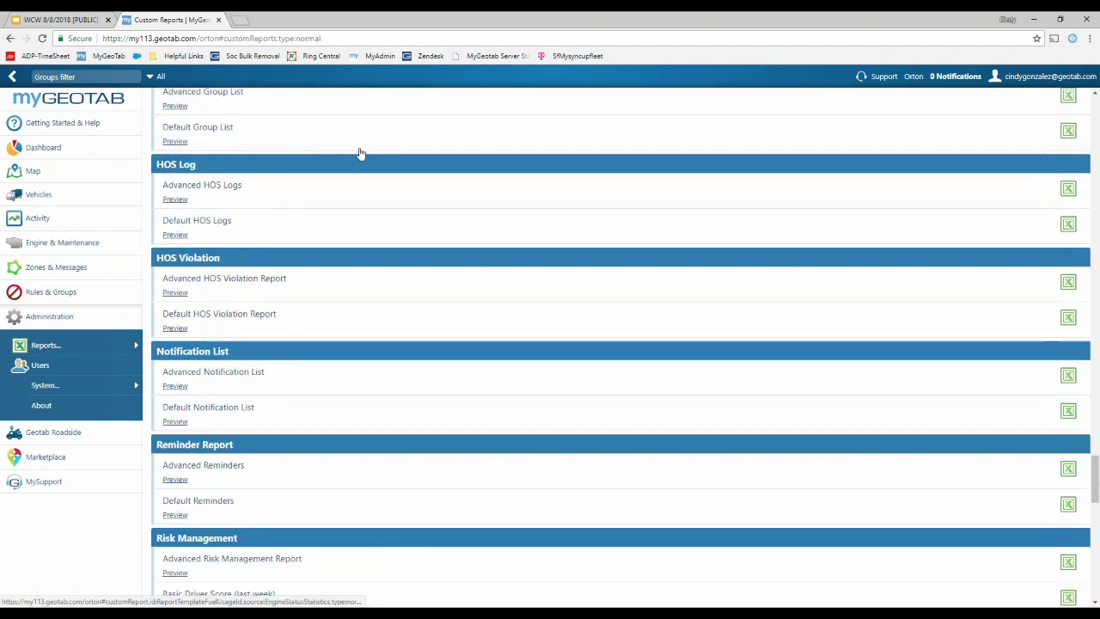
scroll(357, 153, "down", 5)
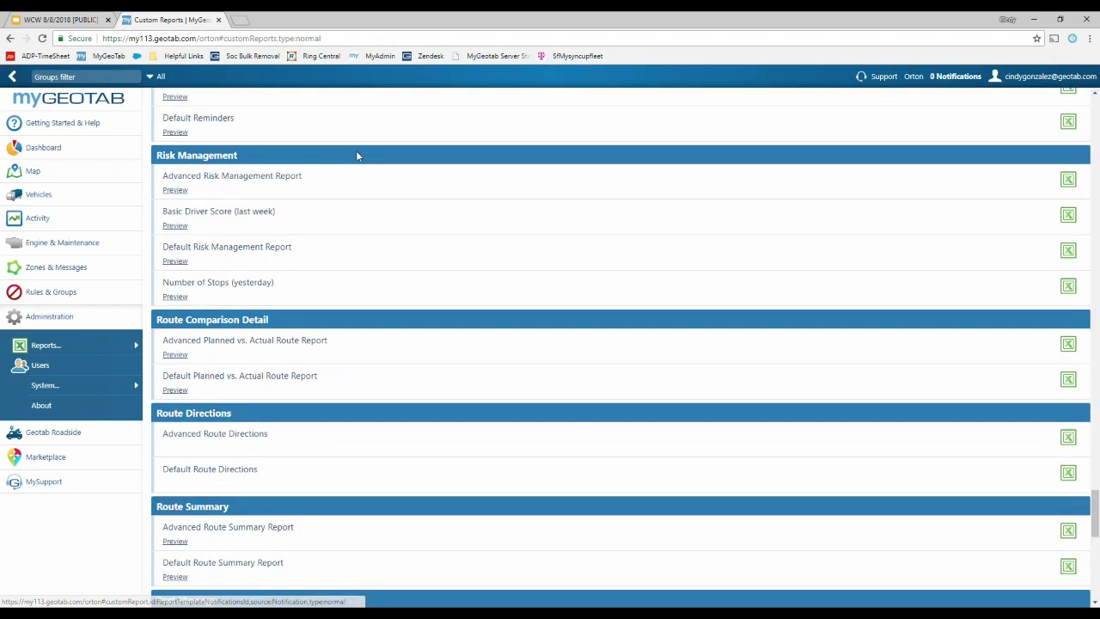
scroll(351, 159, "down", 4)
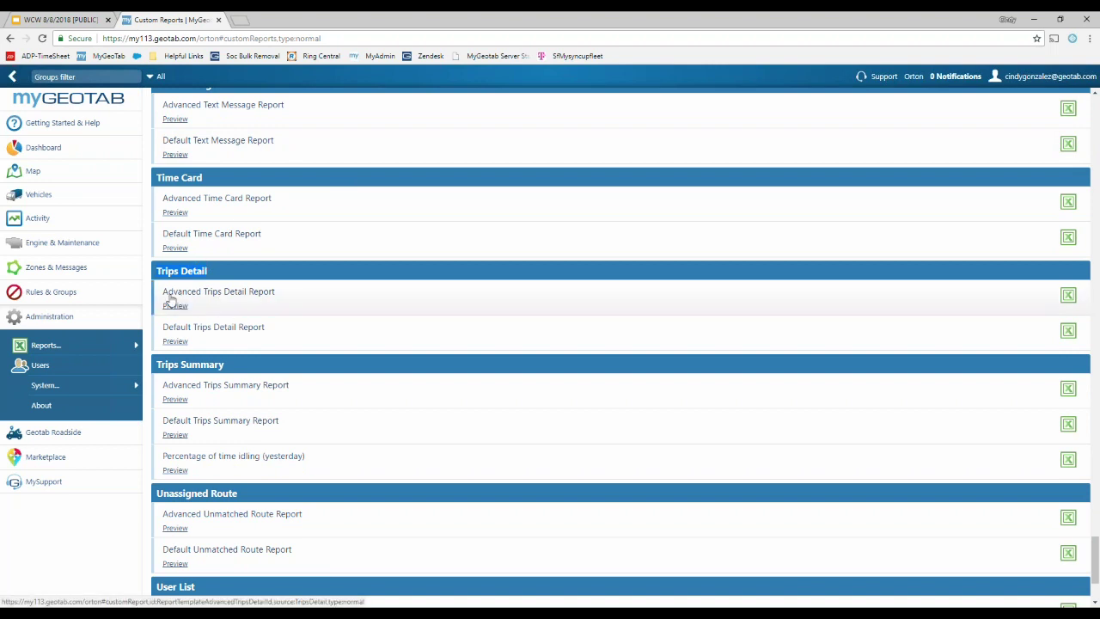
left_click(282, 294)
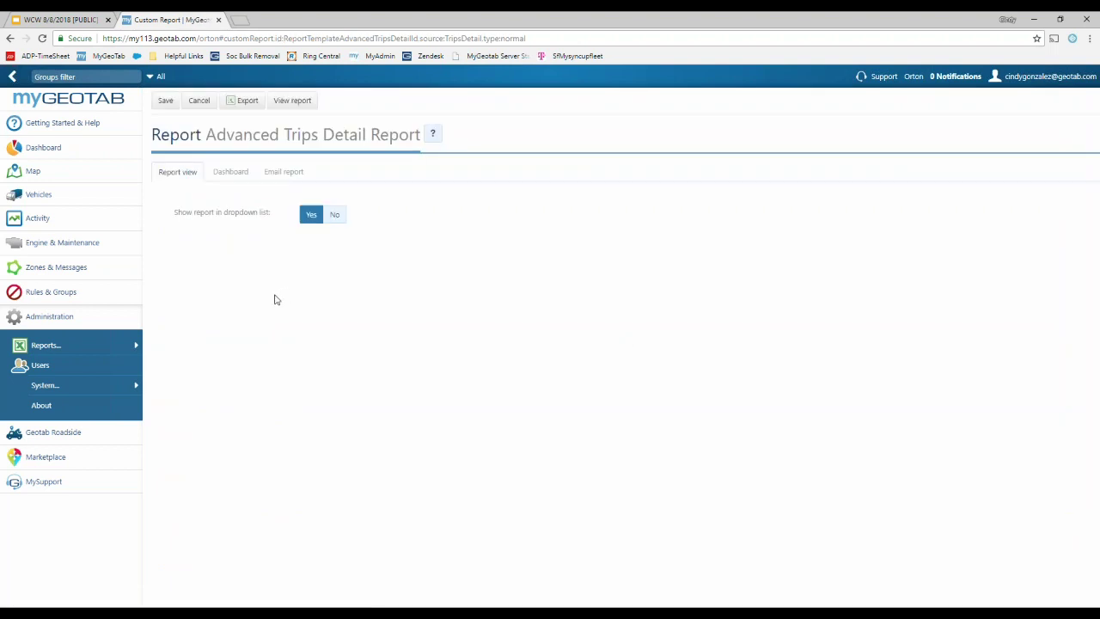
Export the Advanced Trips Detail Report template and open it in Excel, maximized and with editing enabled
left_click(248, 104)
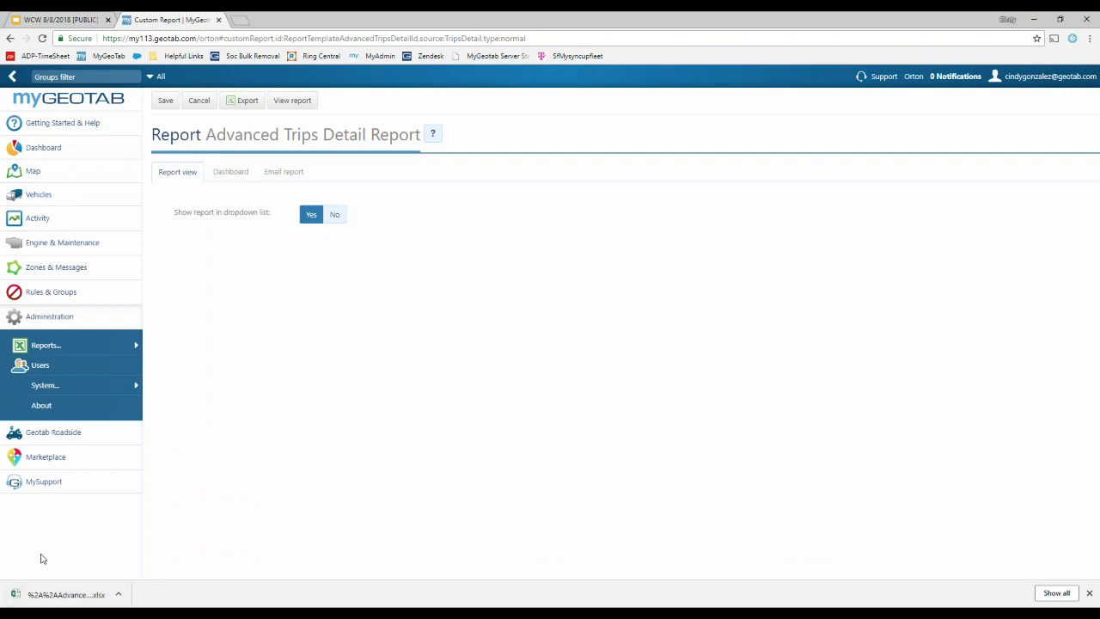
left_click(60, 593)
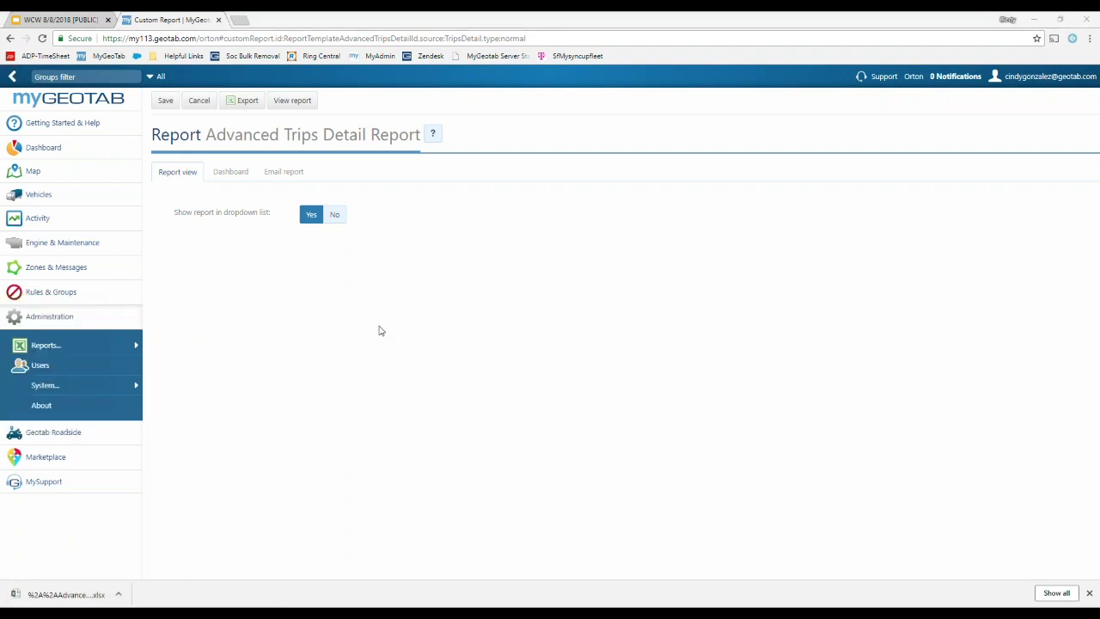
left_click_drag(0, 179, 656, 148)
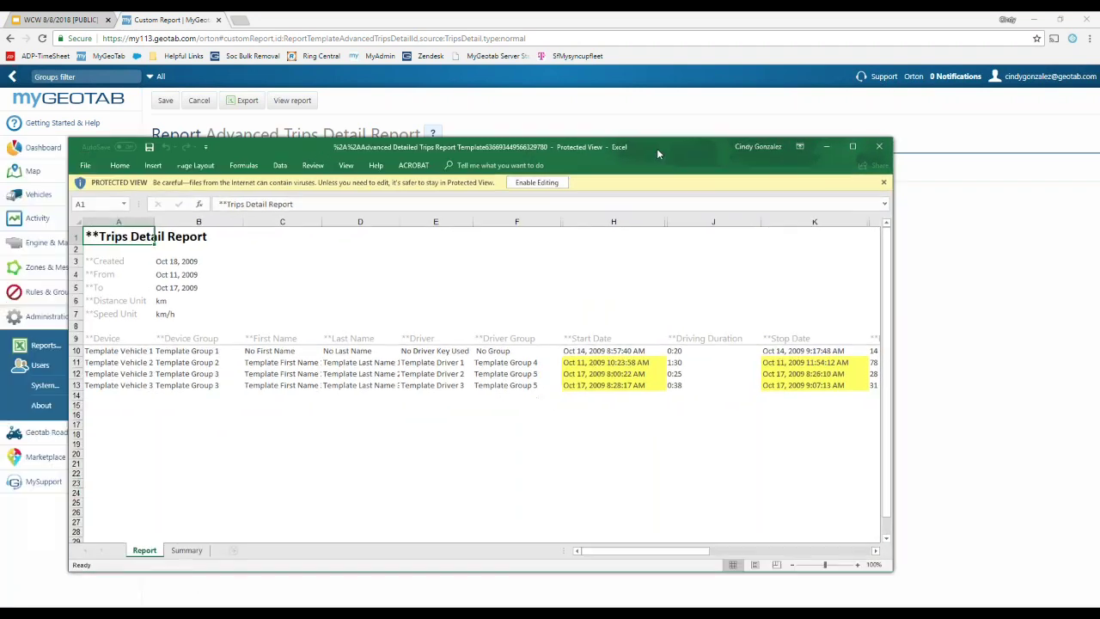
left_click(850, 148)
left_click(455, 54)
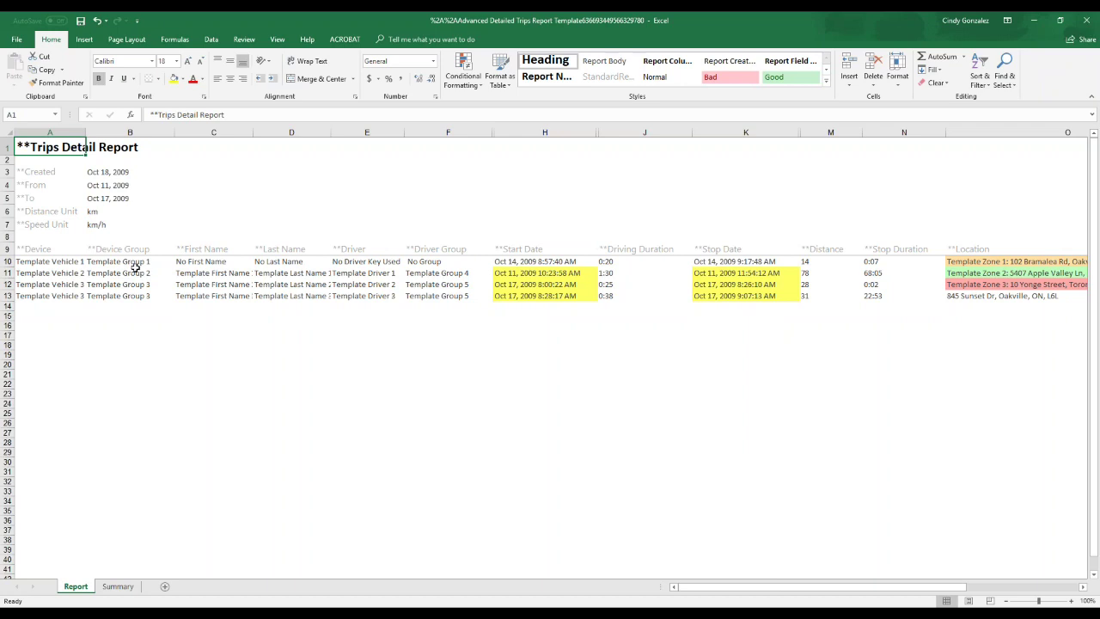
Examine the template's placeholder vehicle and first-name cells and the Created, From and To dates
left_click(23, 261)
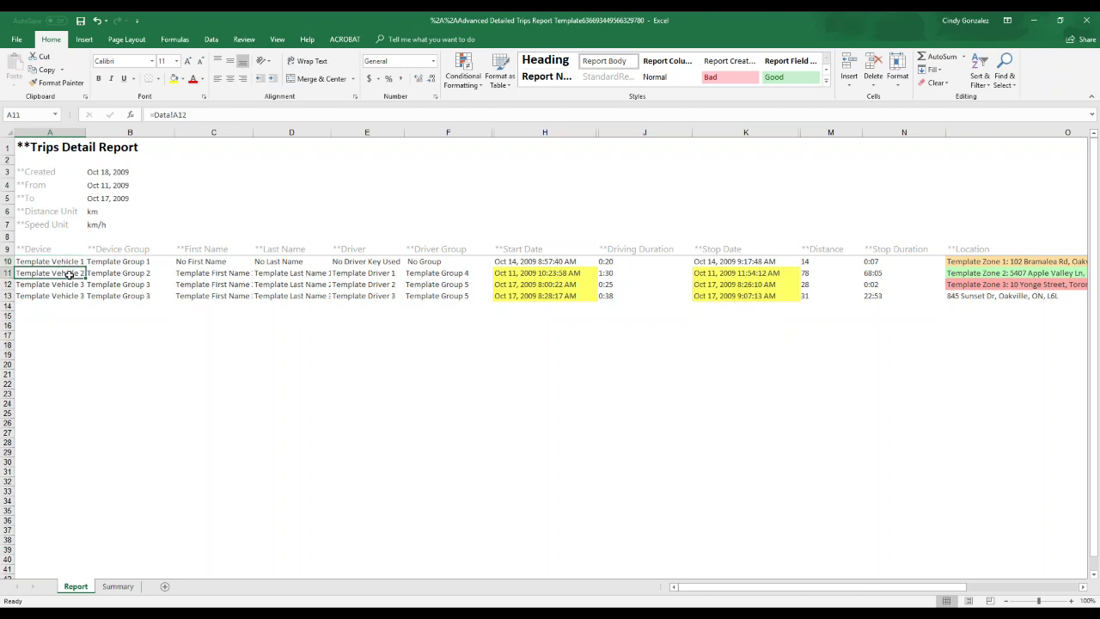
left_click(194, 270)
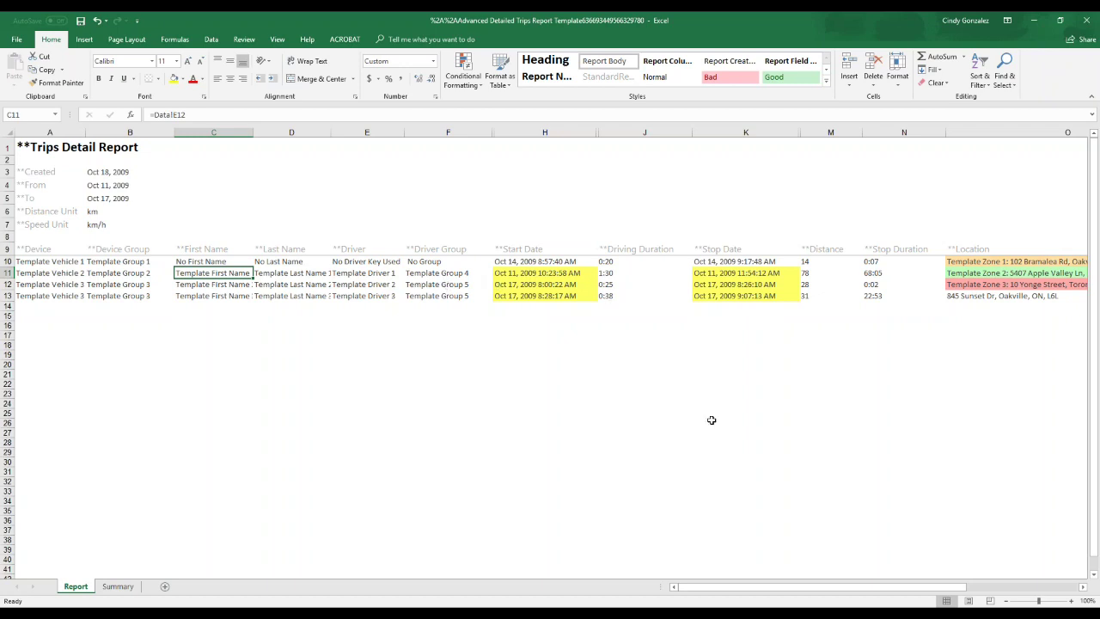
mouse_move(827, 585)
left_mouse_down()
mouse_move(859, 584)
mouse_move(827, 585)
left_mouse_up()
left_click_drag(107, 172, 86, 200)
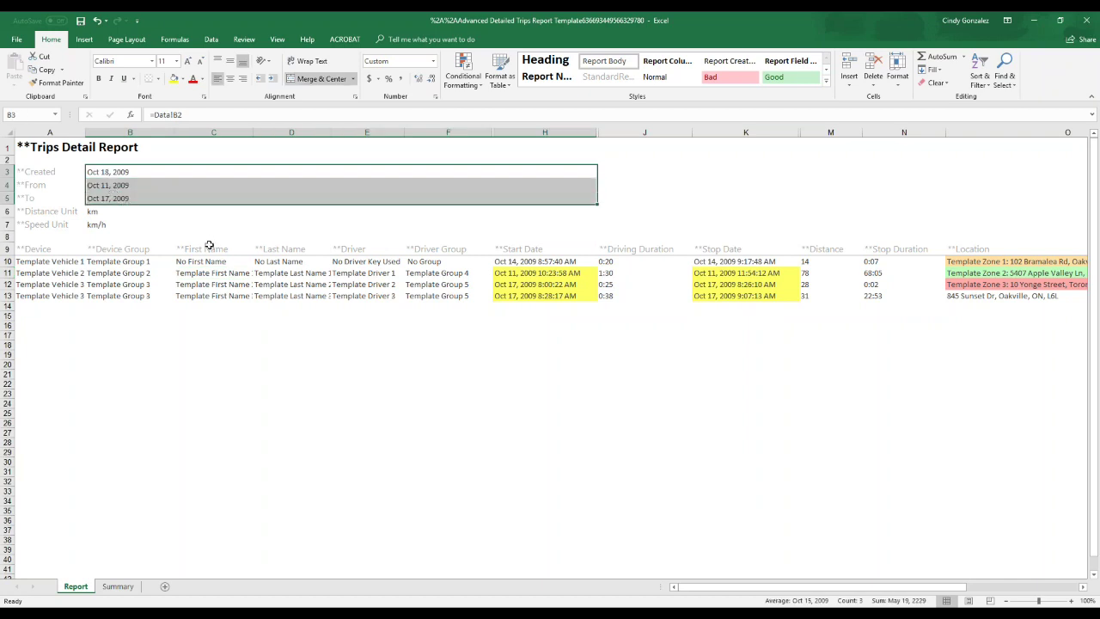
left_click(615, 315)
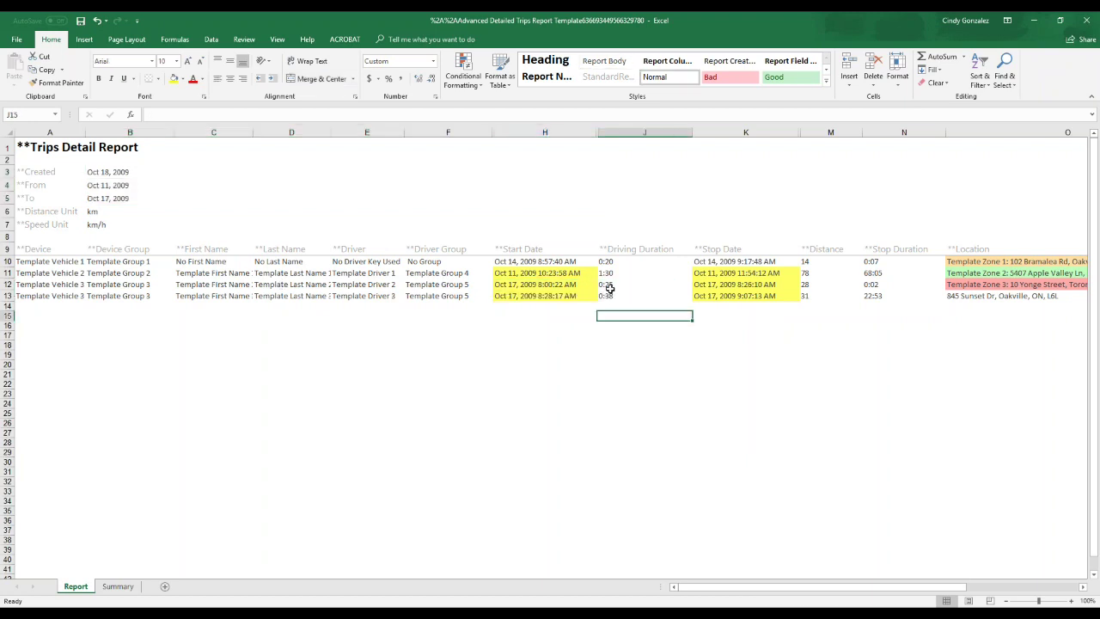
Look across the remaining report columns and inspect the Driving Duration cells in rows 10 to 13
left_click_drag(872, 591, 879, 591)
left_click(878, 591)
left_click_drag(641, 260, 643, 293)
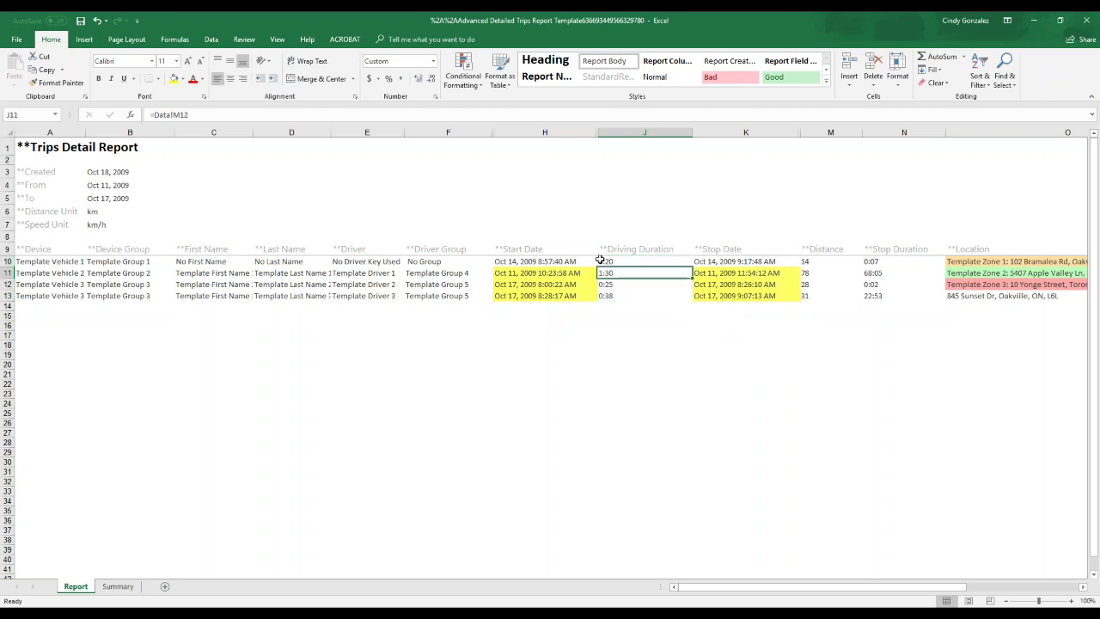
left_click(618, 261)
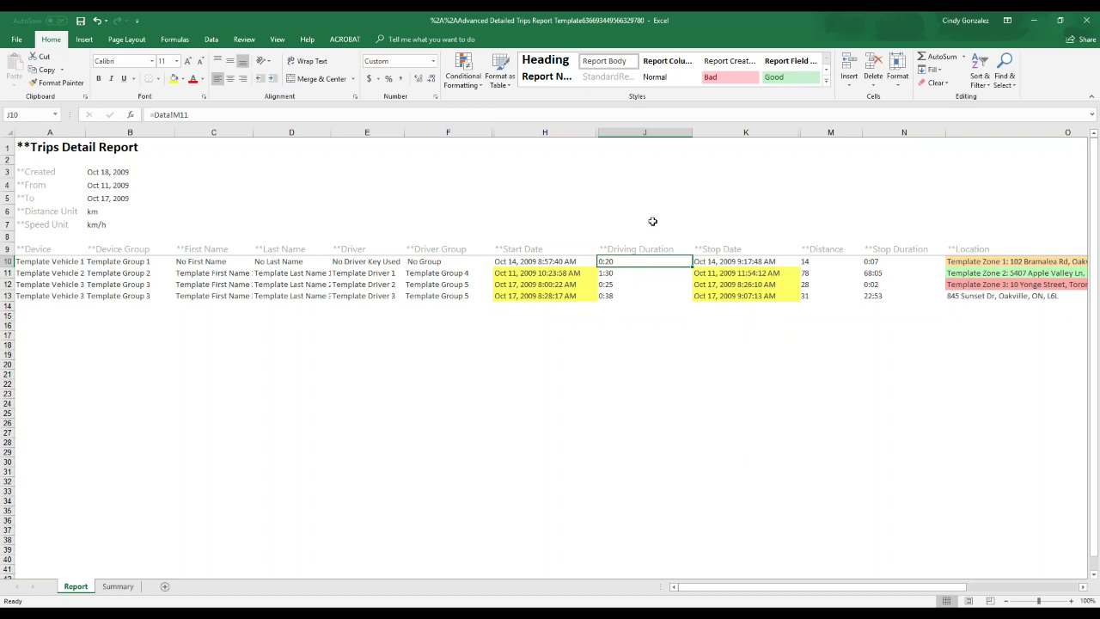
Apply the custom number format h:mm:ss to the Driving Duration and Stop Duration columns (J and N)
left_click(649, 131)
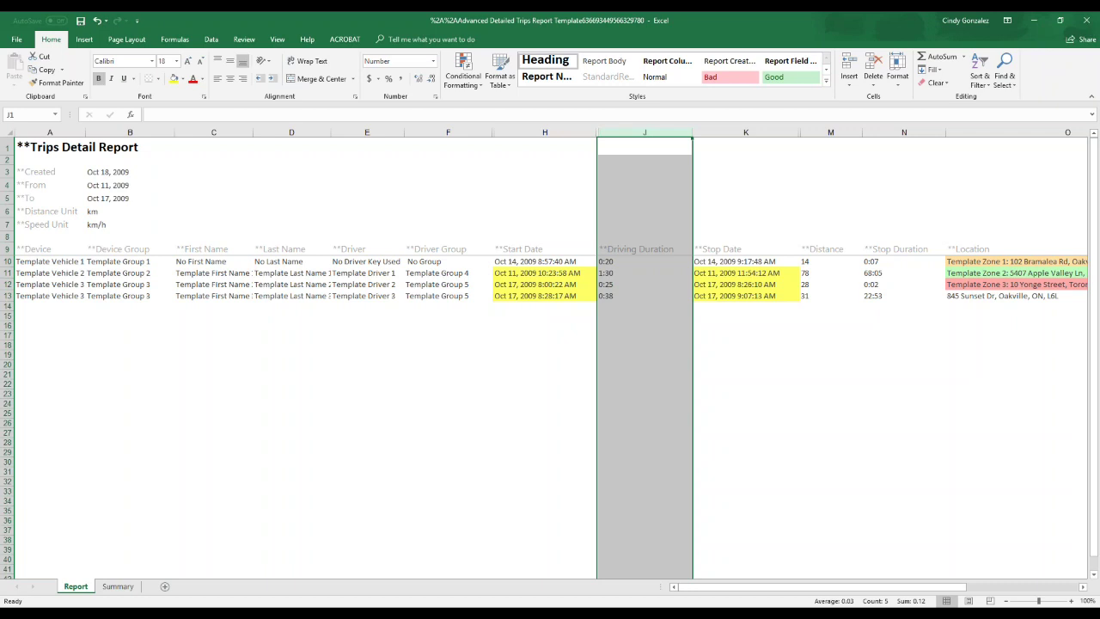
left_click(899, 132, "ctrl")
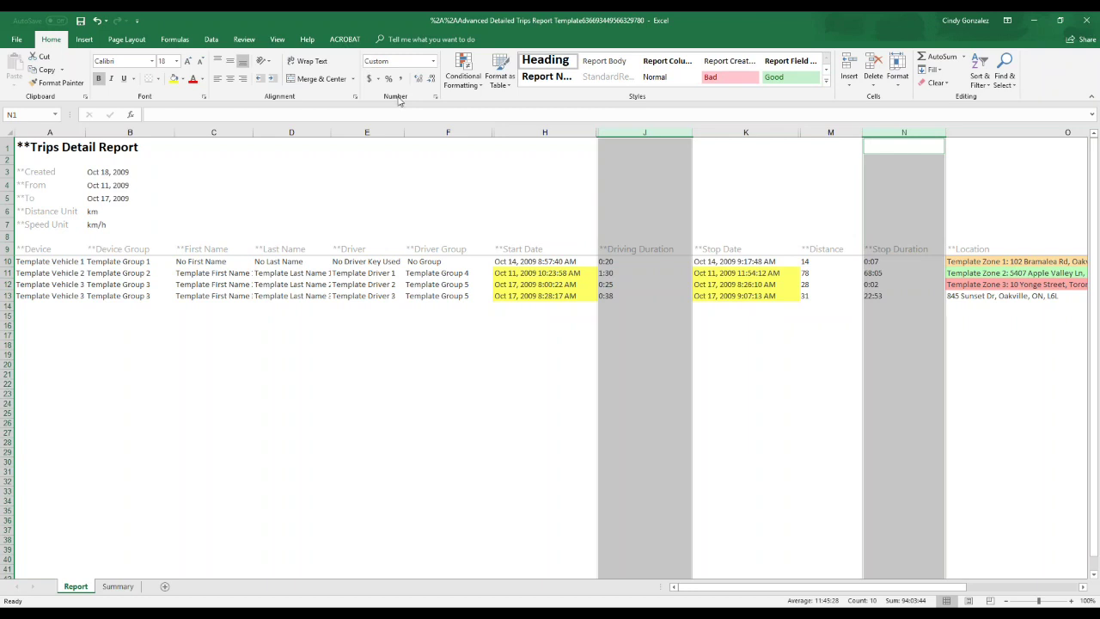
left_click(433, 62)
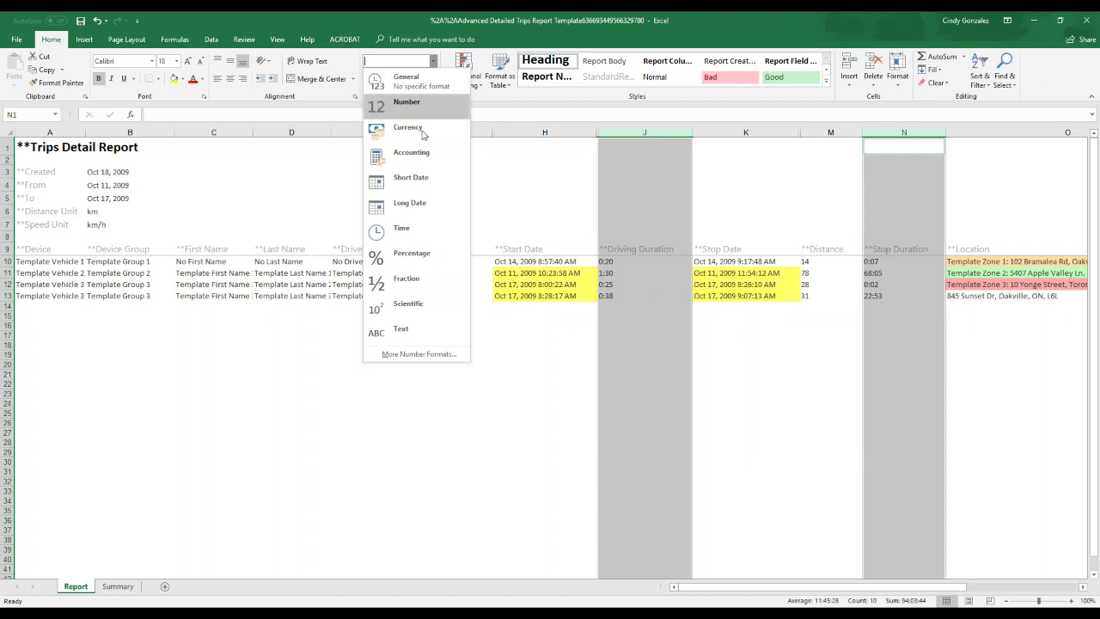
left_click(441, 355)
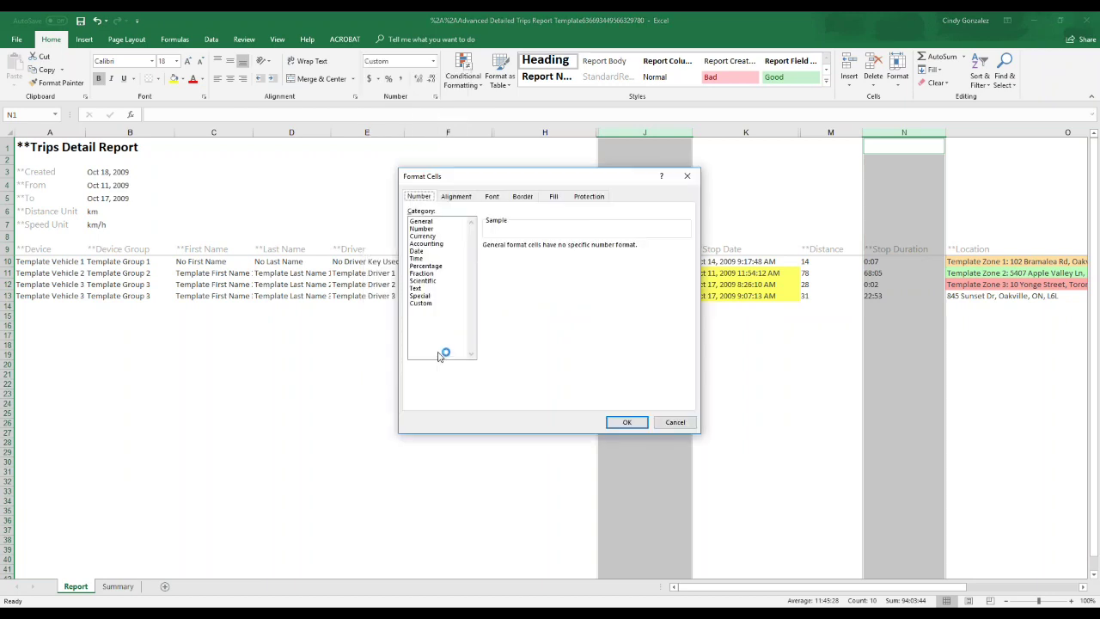
left_click_drag(505, 180, 428, 159)
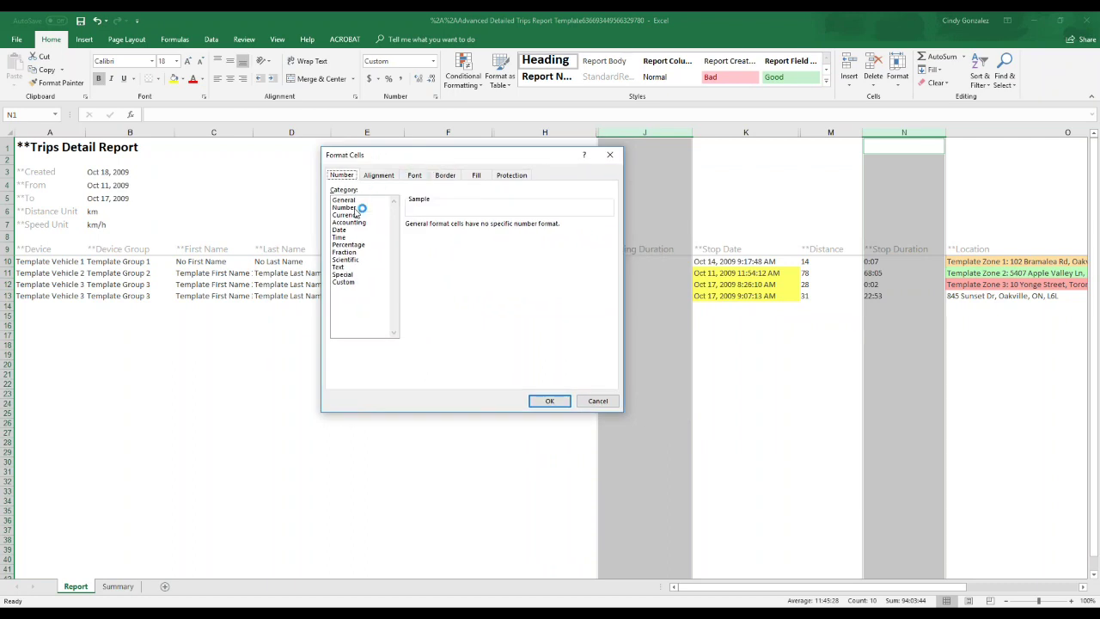
left_click(344, 282)
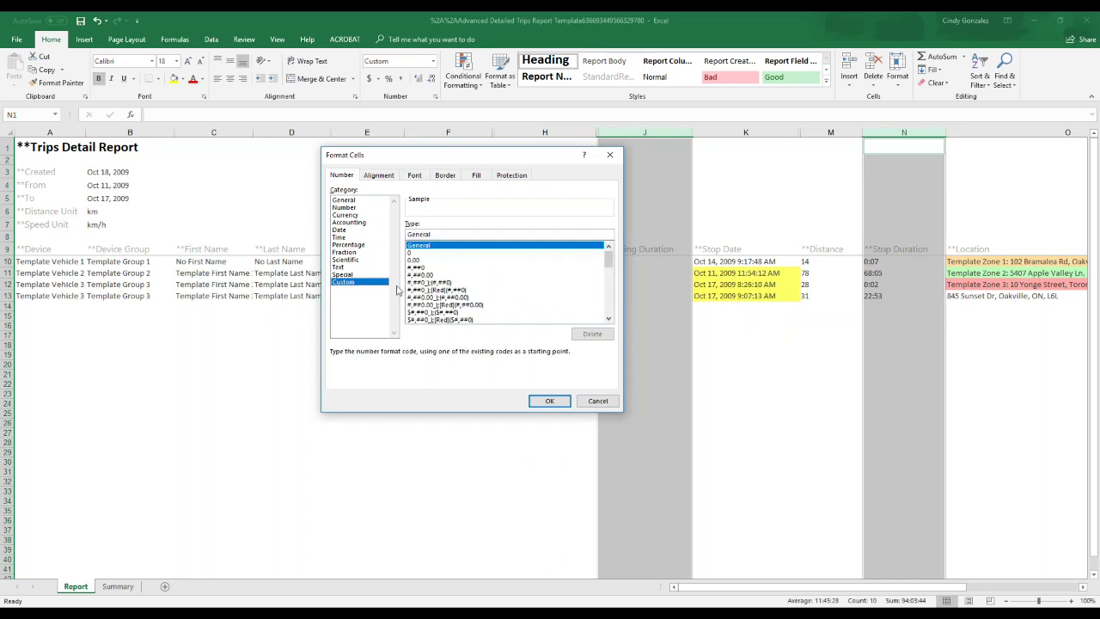
left_click_drag(608, 262, 606, 290)
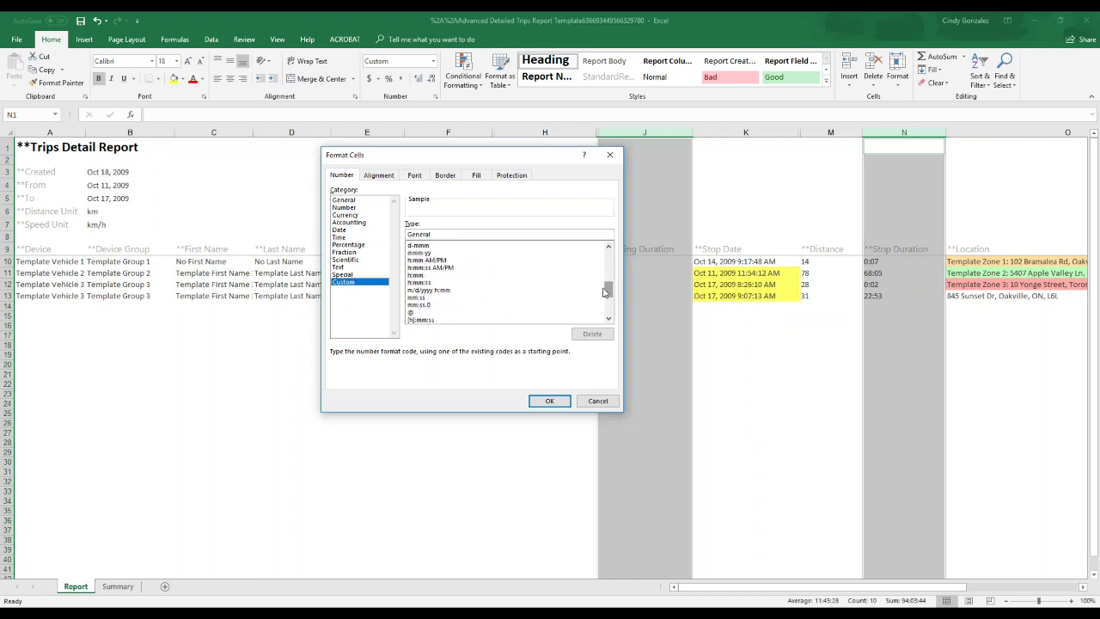
left_click(416, 283)
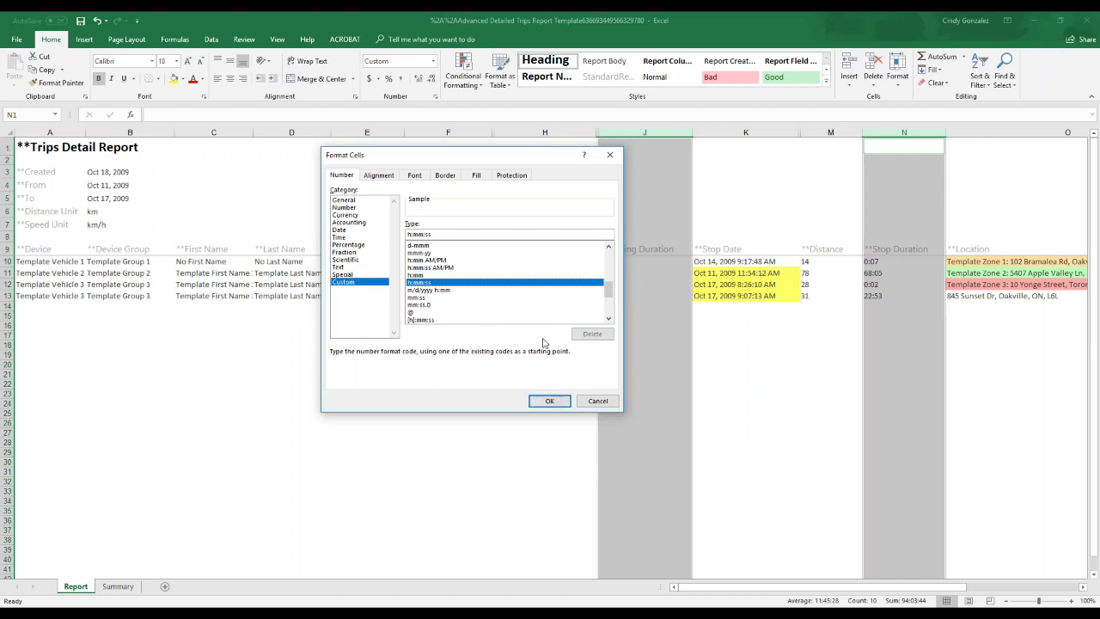
mouse_move(609, 293)
left_mouse_down()
mouse_move(609, 313)
mouse_move(609, 296)
left_mouse_up()
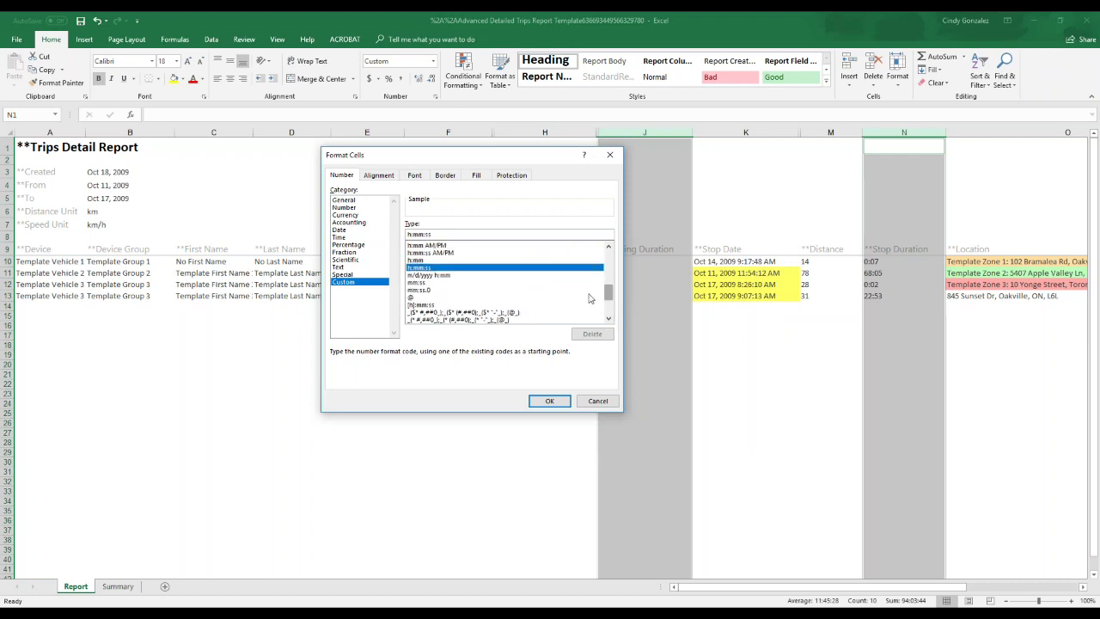
left_click(578, 275)
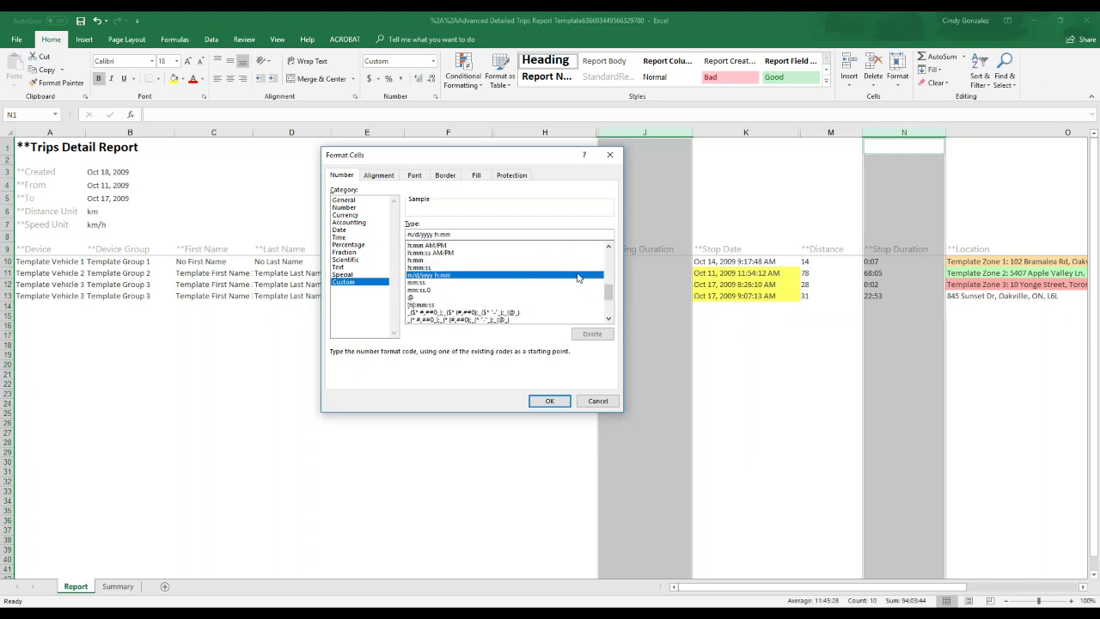
left_click(451, 268)
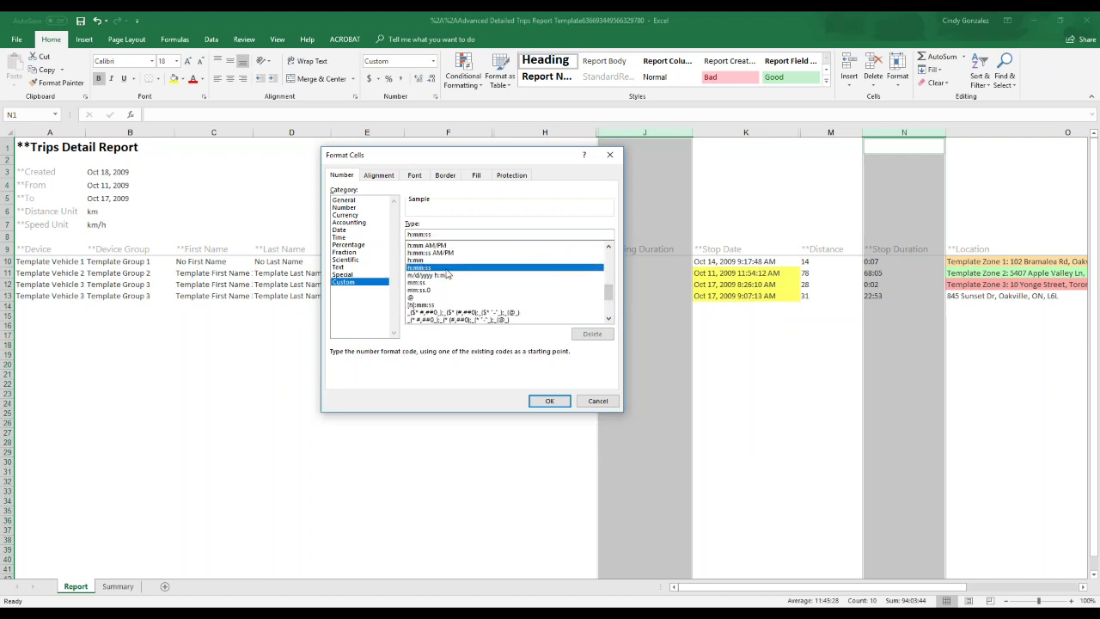
left_click(550, 402)
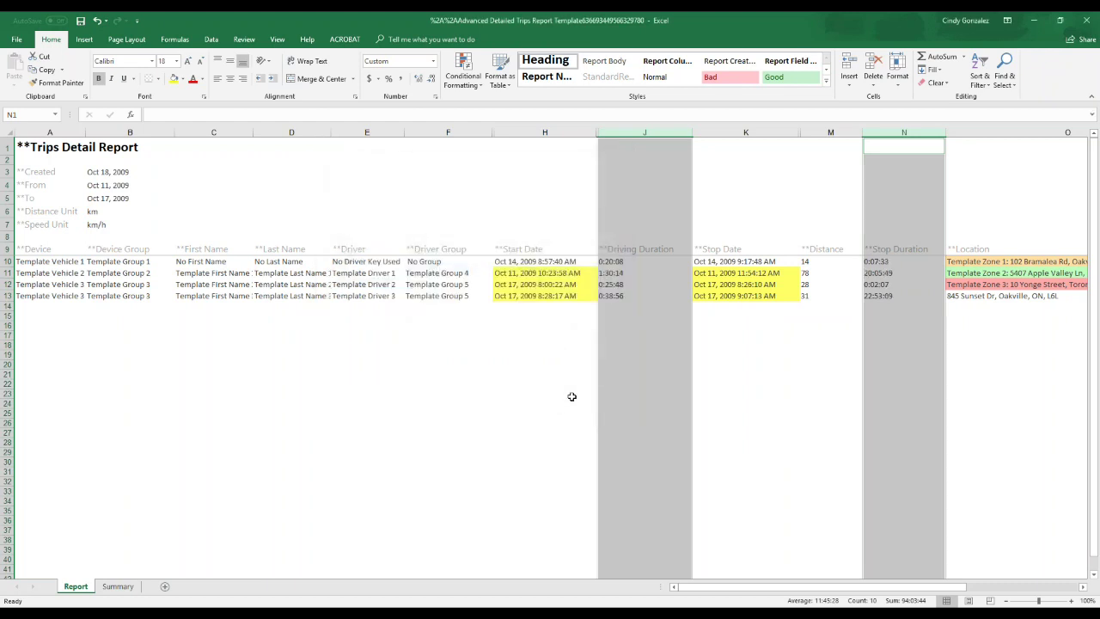
Examine the reformatted Driving Duration and Stop Duration cells in rows 10 to 13, along with the start date in row 13
left_click(602, 262)
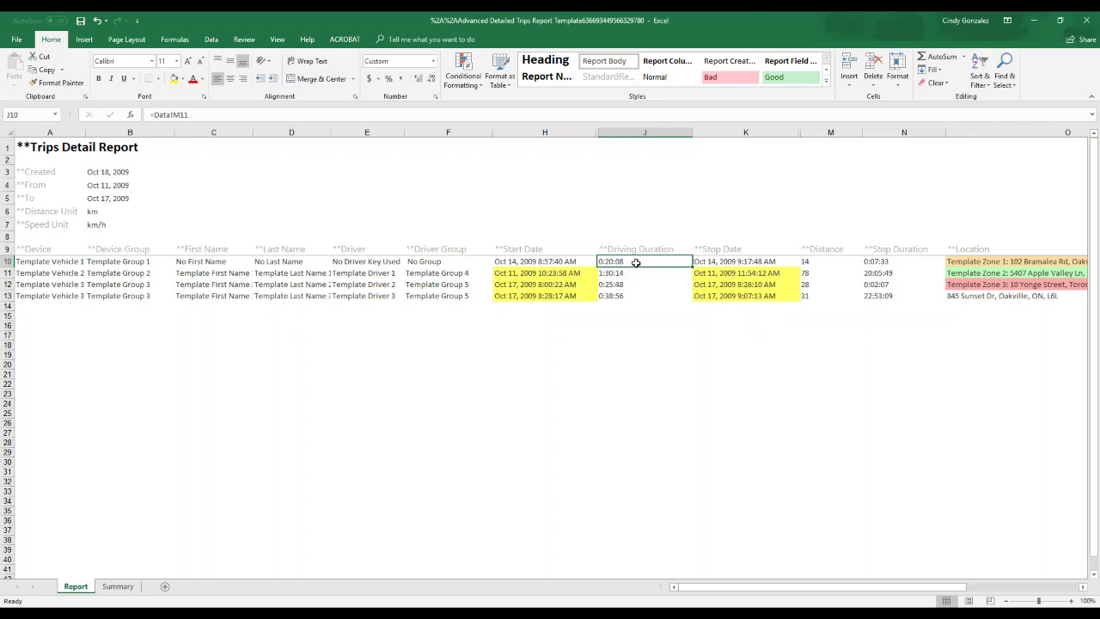
left_click(890, 262)
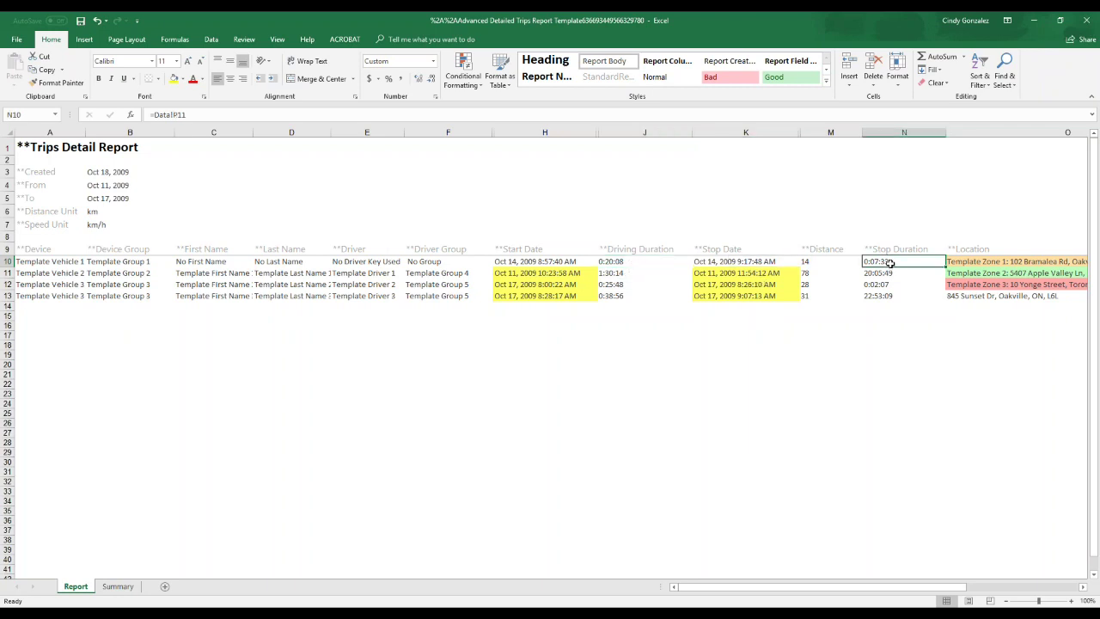
left_click(888, 273)
left_click(888, 284)
left_click(889, 295)
left_click(885, 273)
left_click(643, 271)
left_click(871, 295)
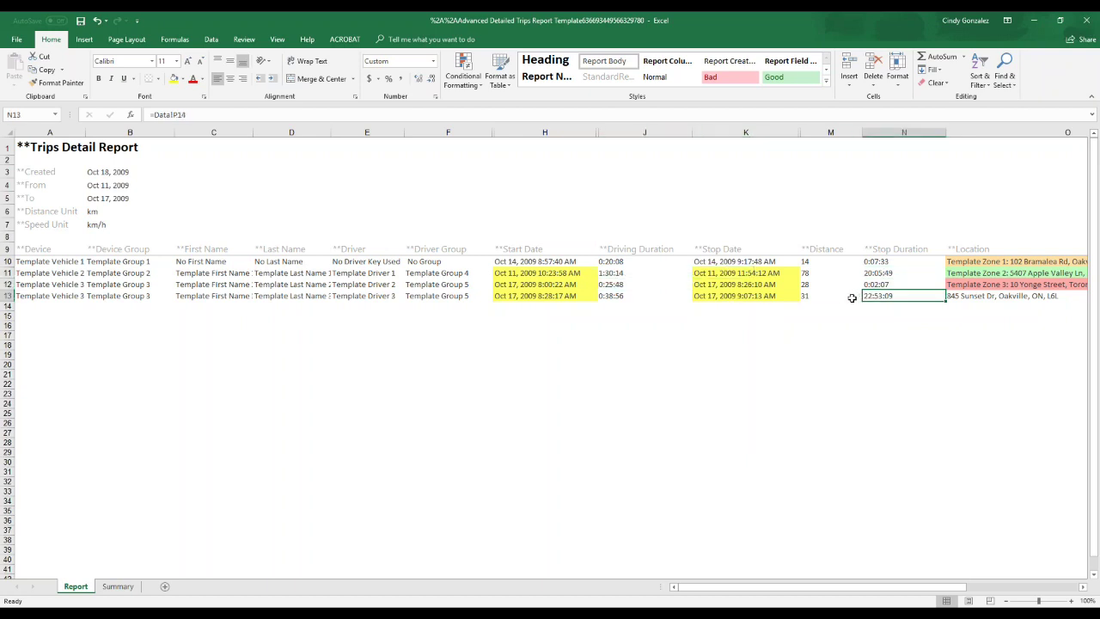
left_click(505, 296)
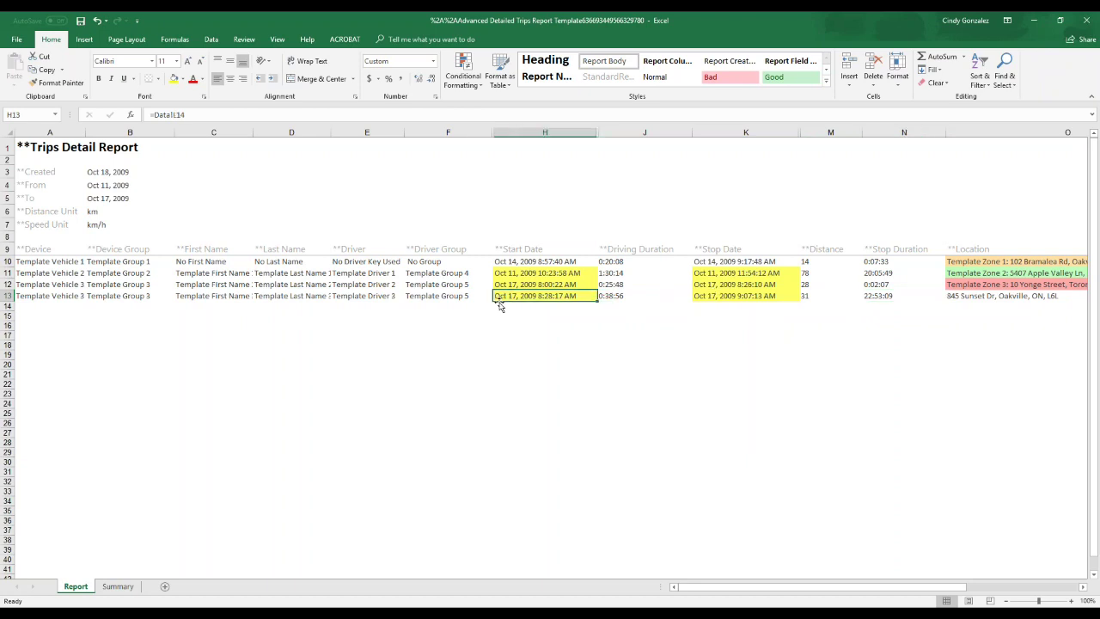
left_click(764, 351)
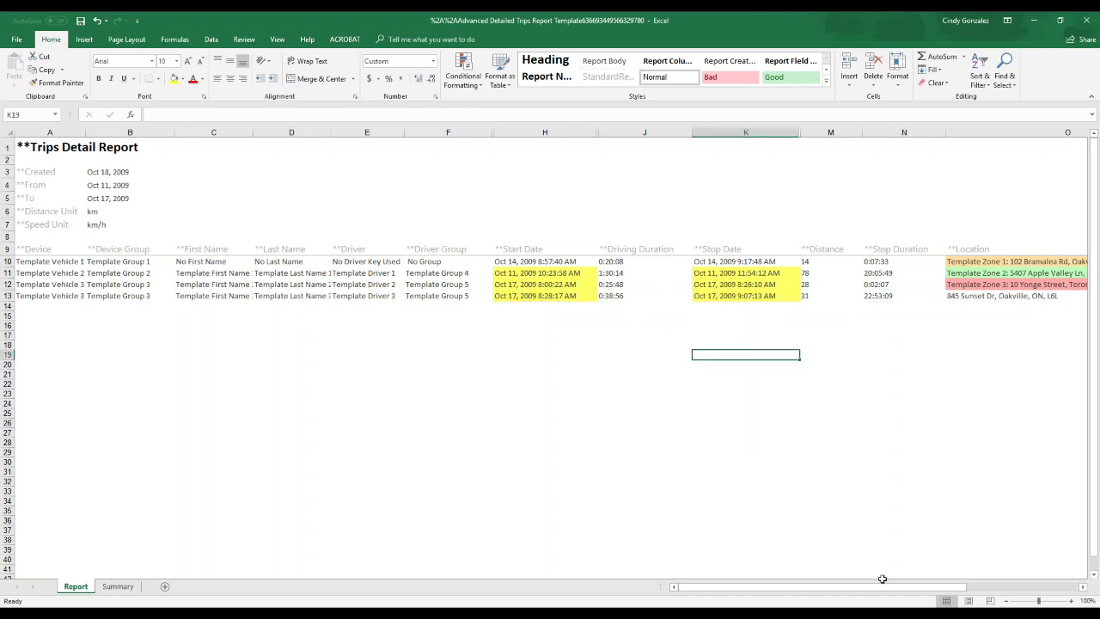
mouse_move(887, 591)
left_mouse_down()
mouse_move(969, 591)
mouse_move(880, 591)
left_mouse_up()
left_click(643, 183)
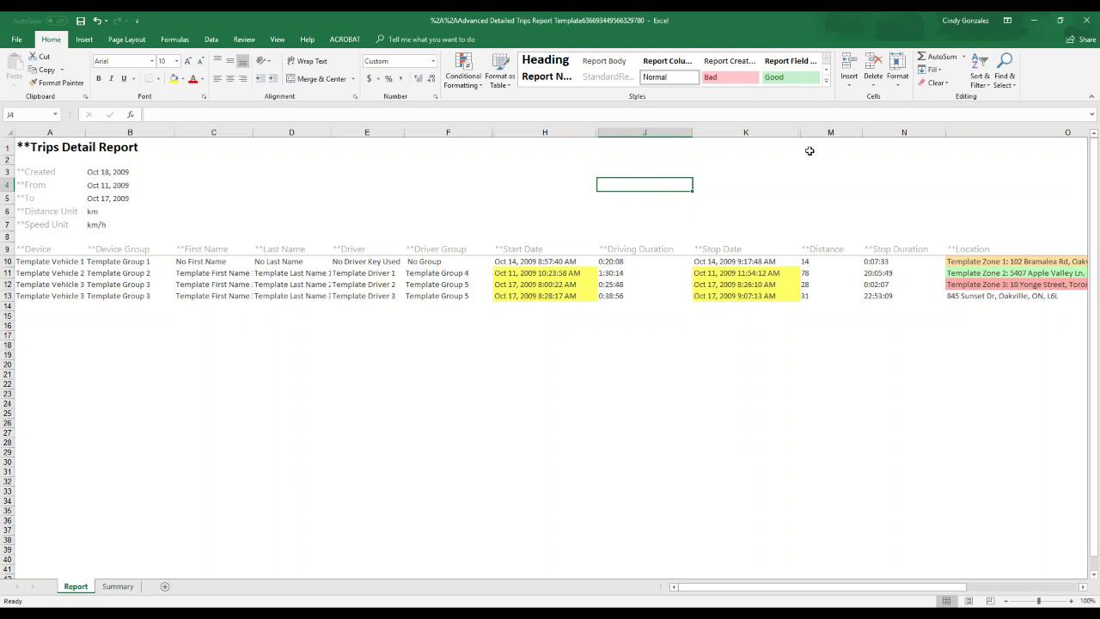
left_click(651, 152)
left_click(650, 181)
left_click(649, 201)
left_click(741, 206)
left_click(835, 196)
left_click(658, 171)
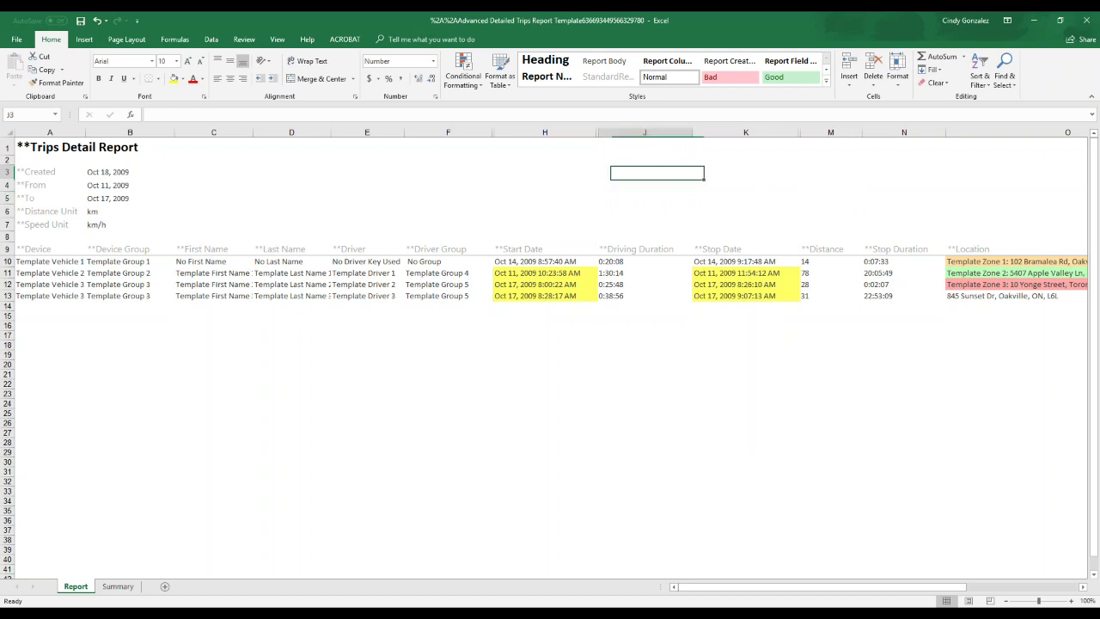
left_click(659, 182)
left_click(655, 196)
left_click(654, 161)
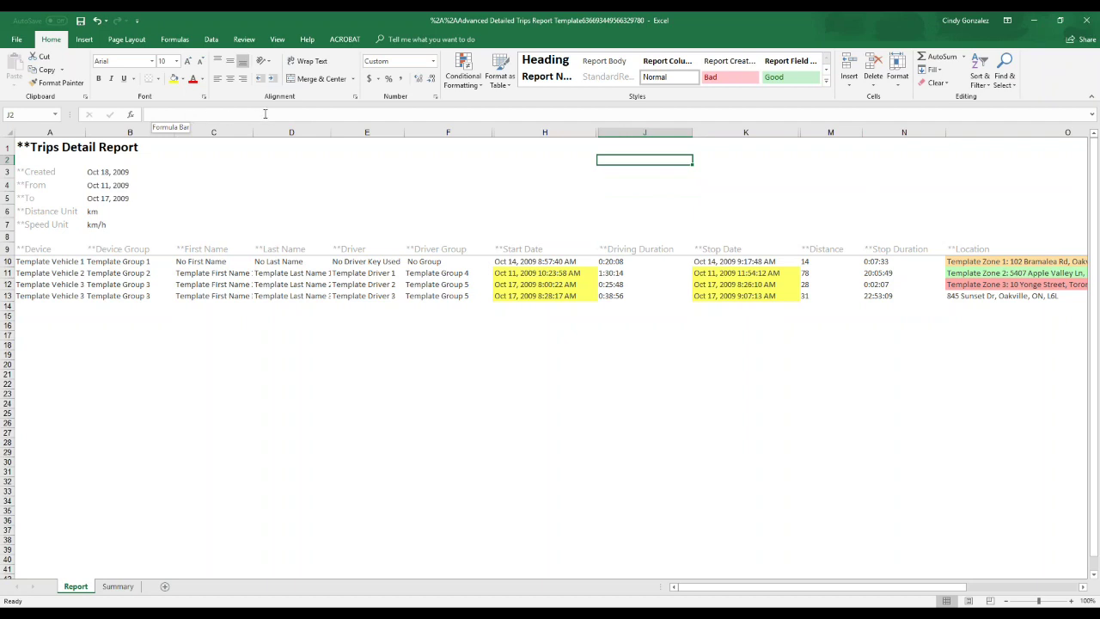
Inspect the formulas behind the Driving Duration cells J11 and J13
left_click(619, 272)
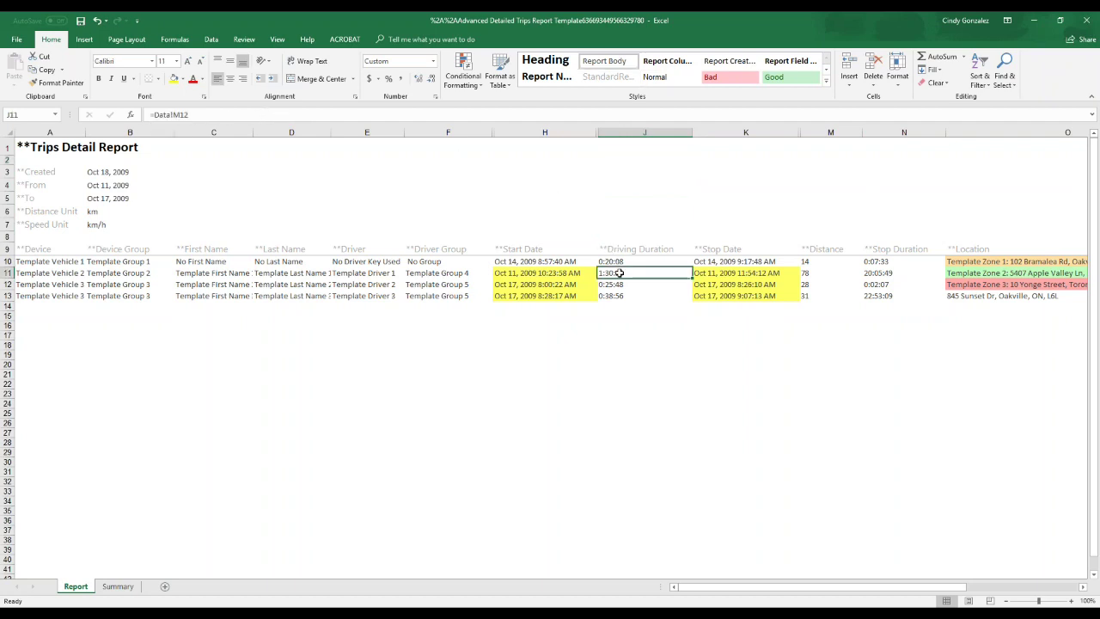
left_click_drag(151, 114, 172, 114)
left_click(614, 295)
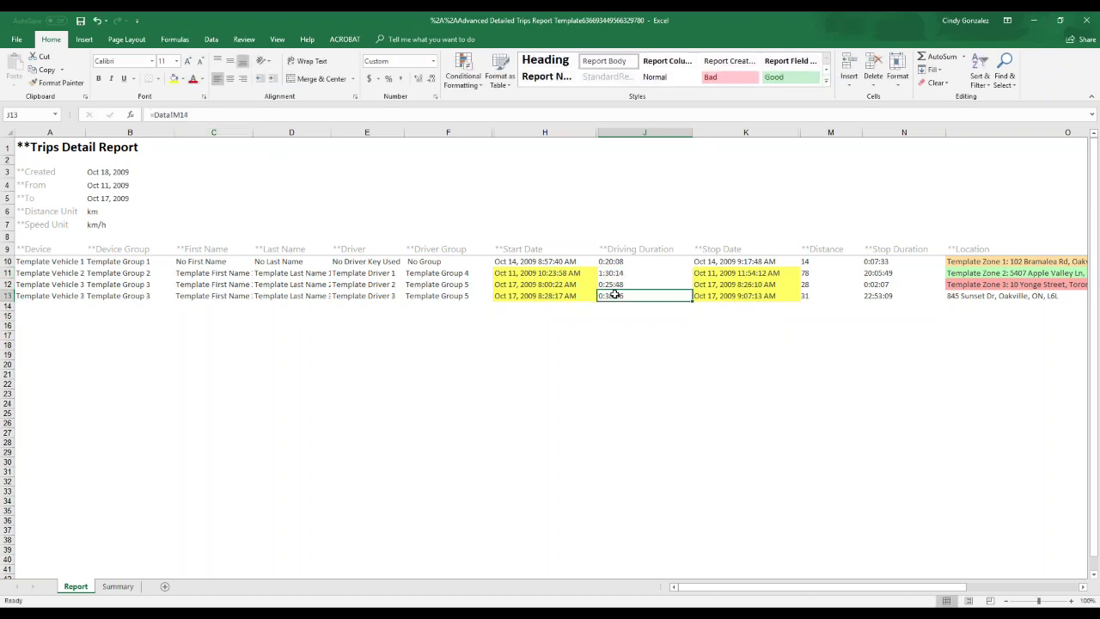
Enter the label "Average Driving Duration" in cell J3, above the Driving Duration column
left_click(619, 180)
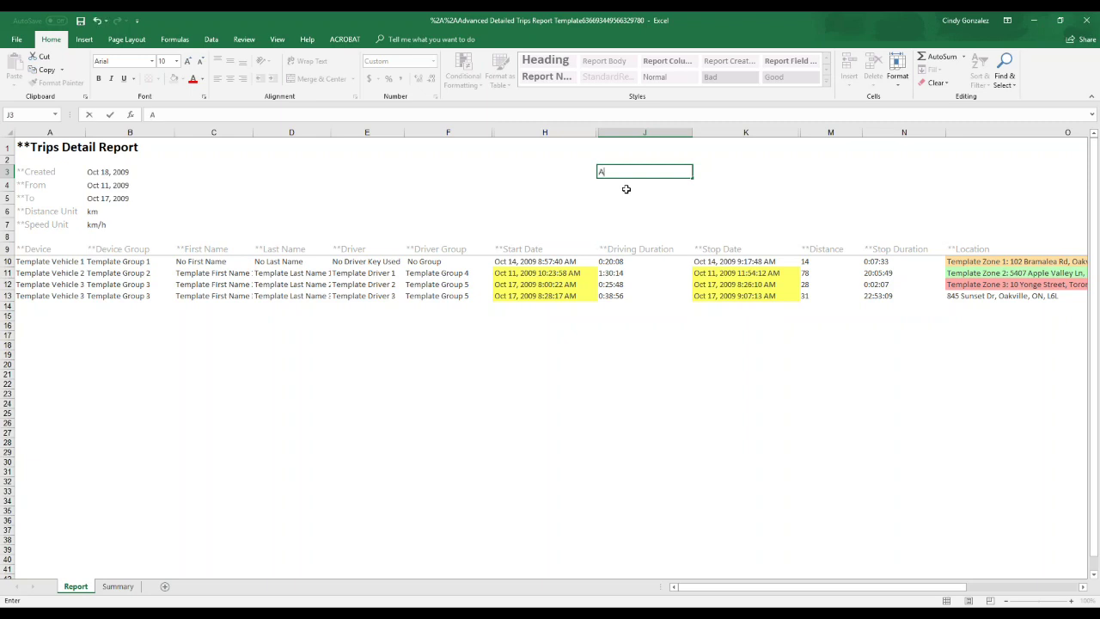
type("erage Driving Duration")
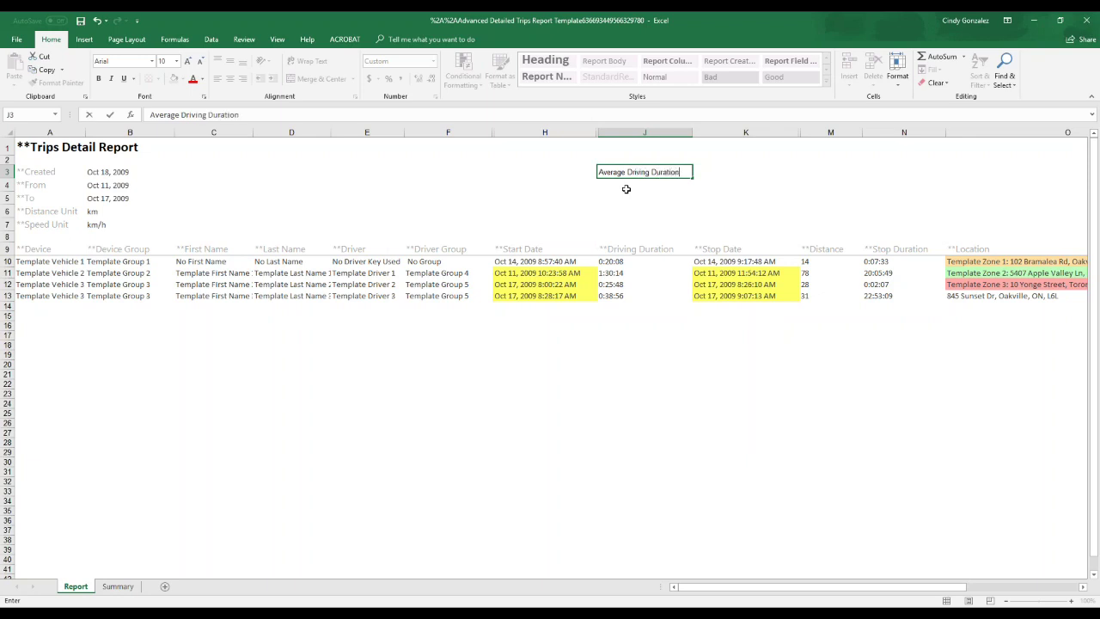
left_click(658, 187)
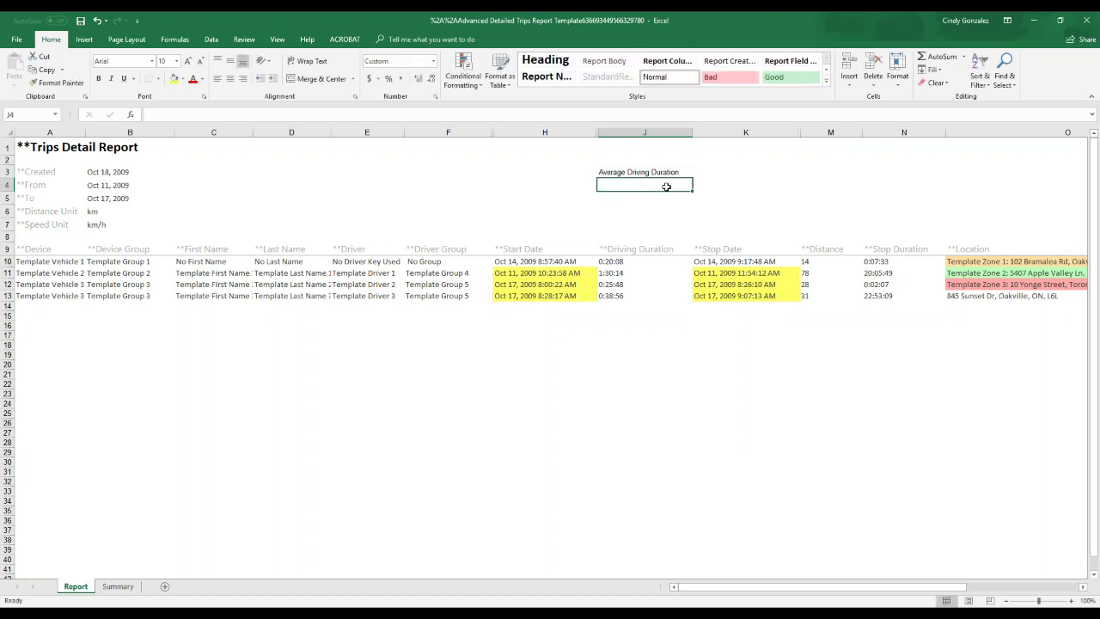
Calculate the average driving duration in cell K3 with the formula =average(J10:J13)
left_click(722, 171)
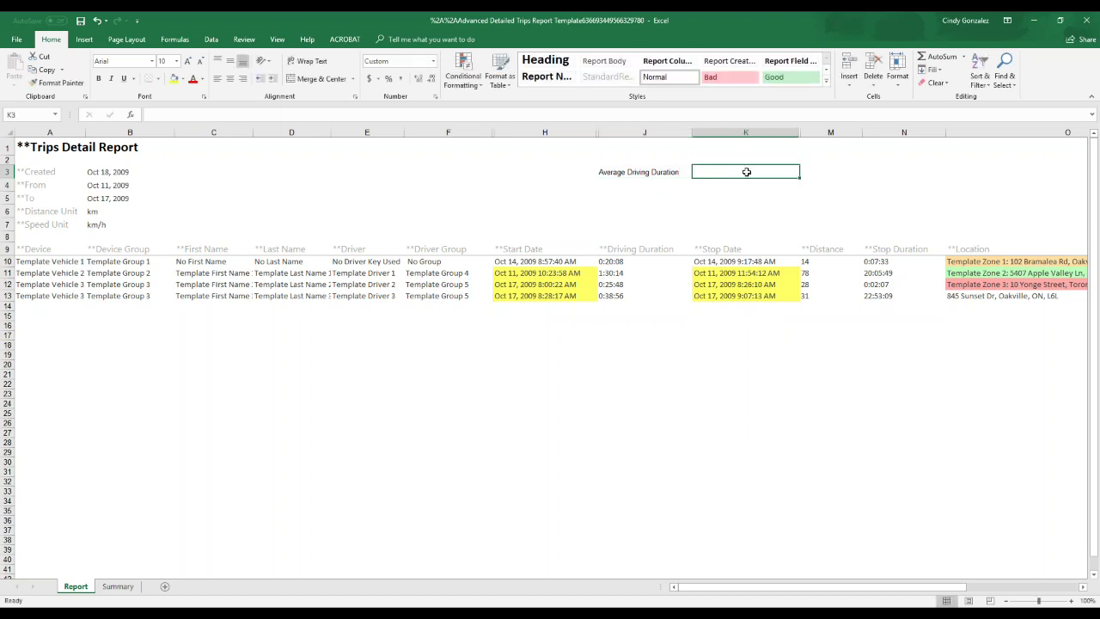
double_click(747, 172)
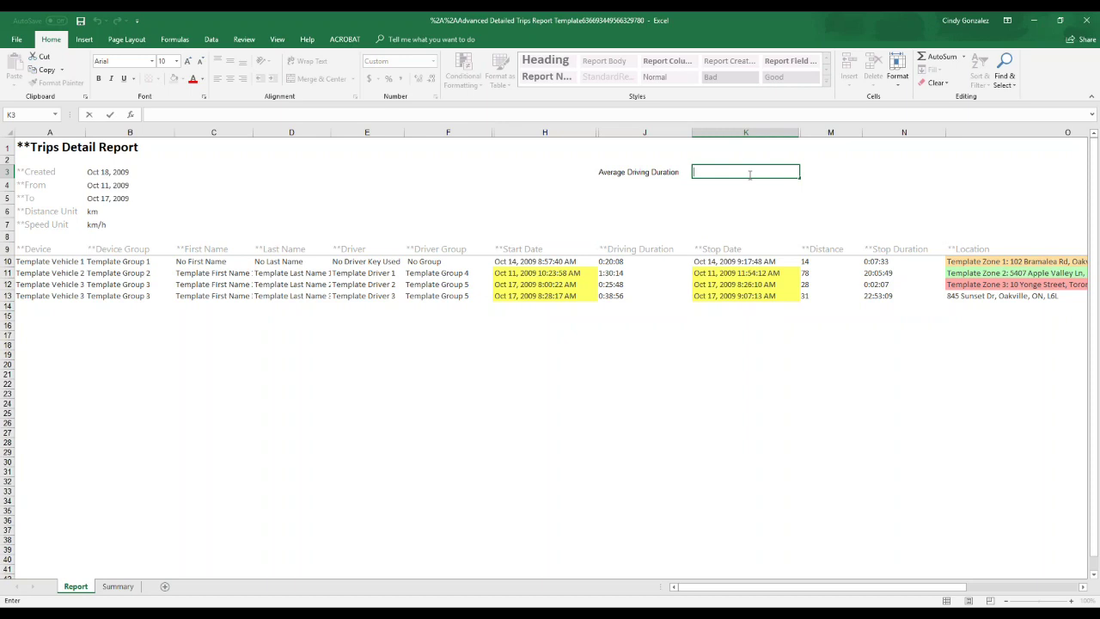
type("=aver")
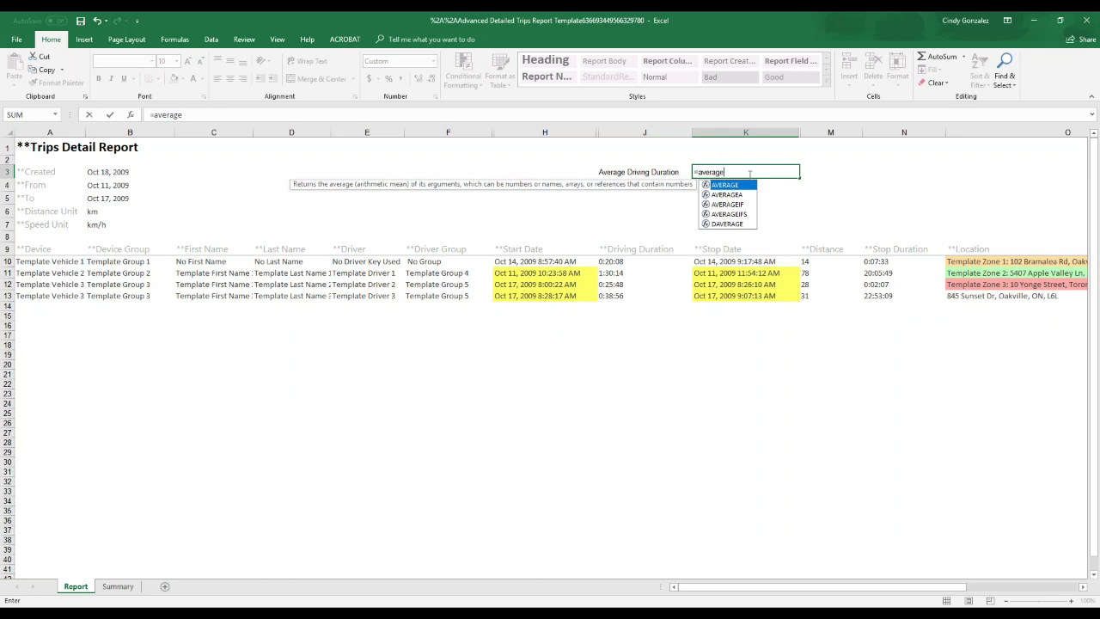
type("age(")
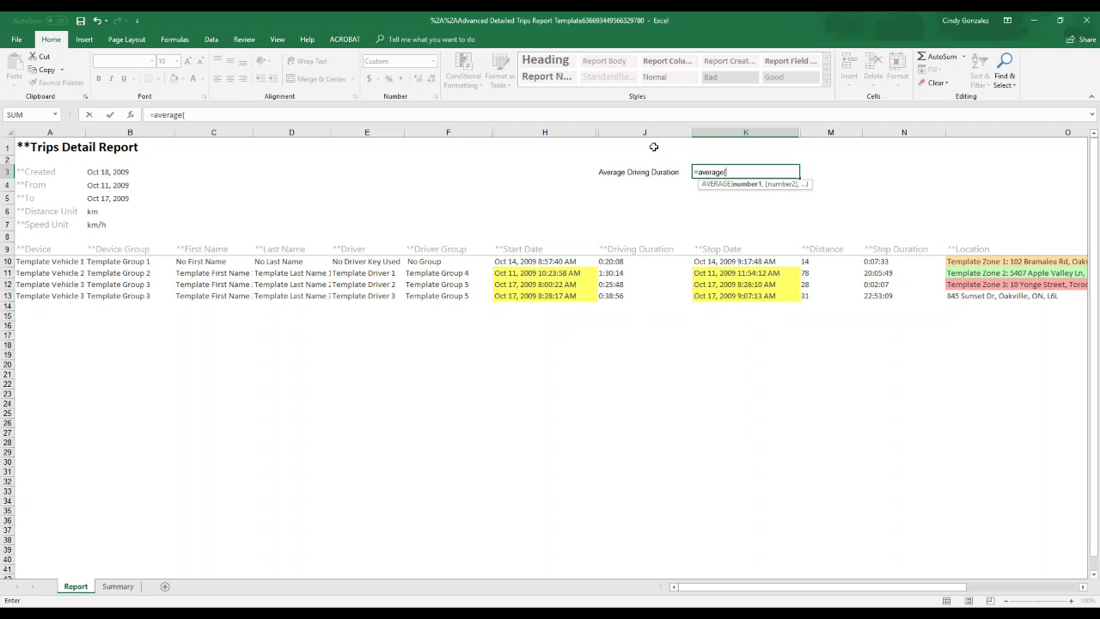
left_click(636, 261)
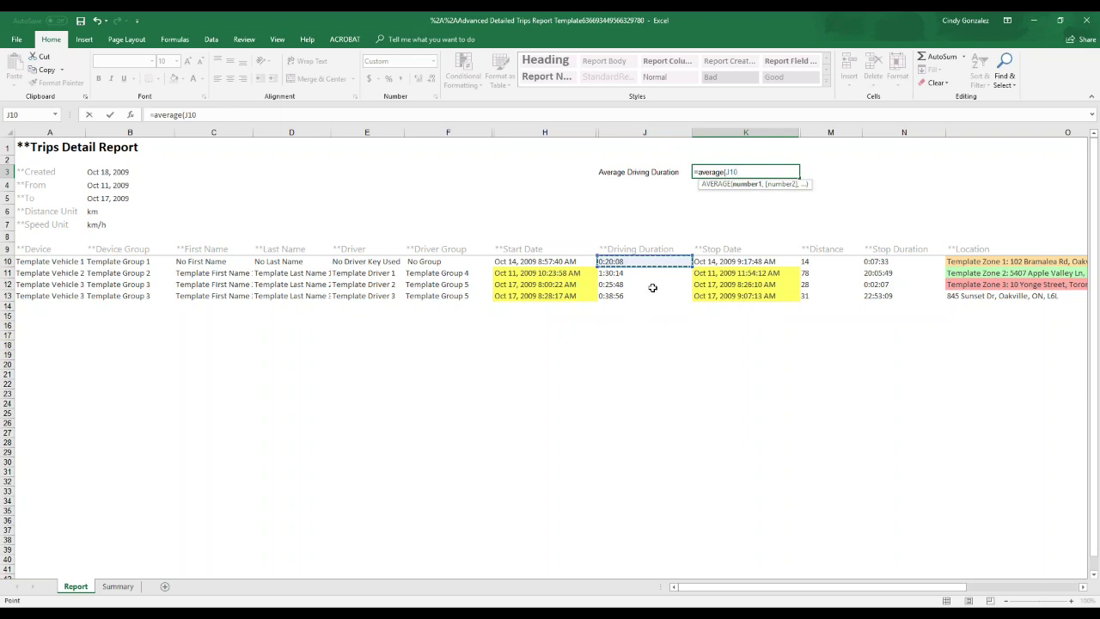
key("F8")
key("Up")
key("Up")
key("Up")
key("Up")
key("Up")
key("Up")
key("Up")
key("Up")
key("Up")
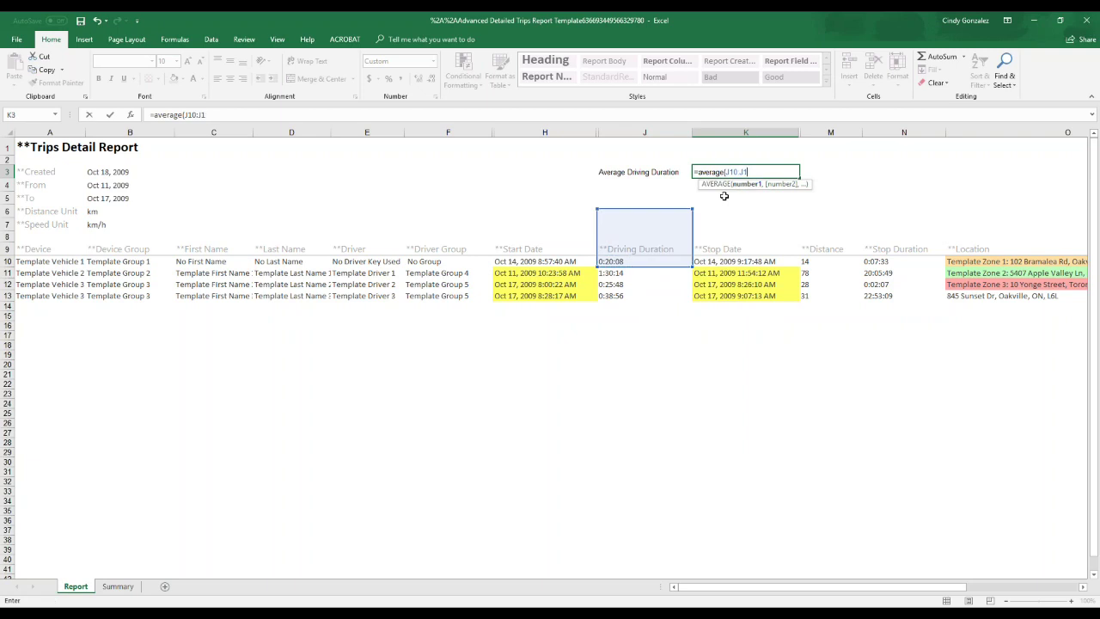
key("BackSpace")
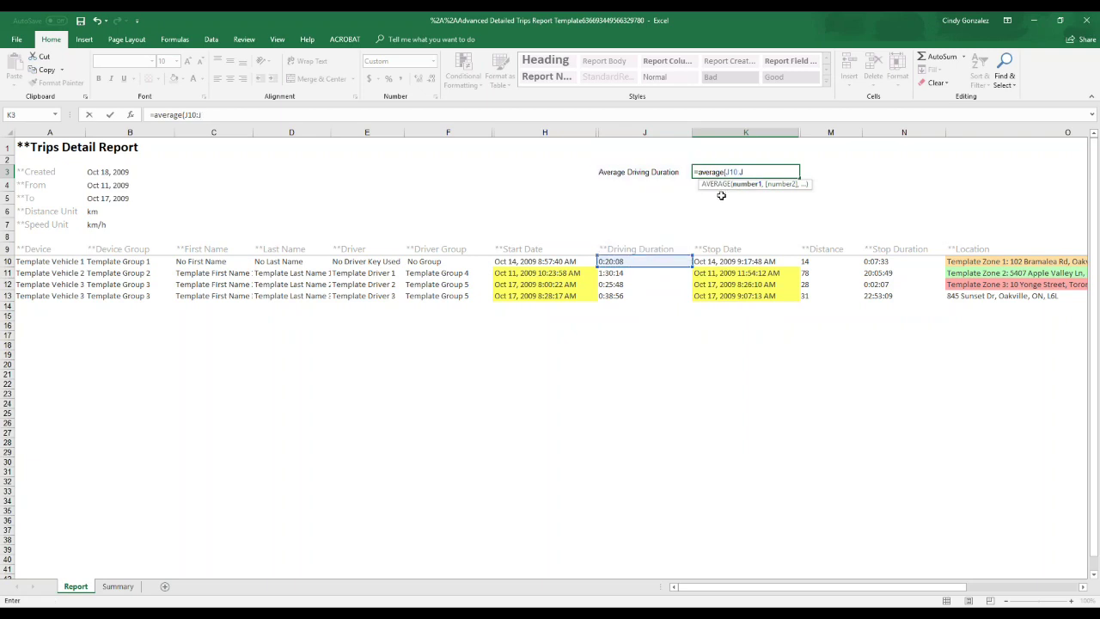
left_click(618, 296)
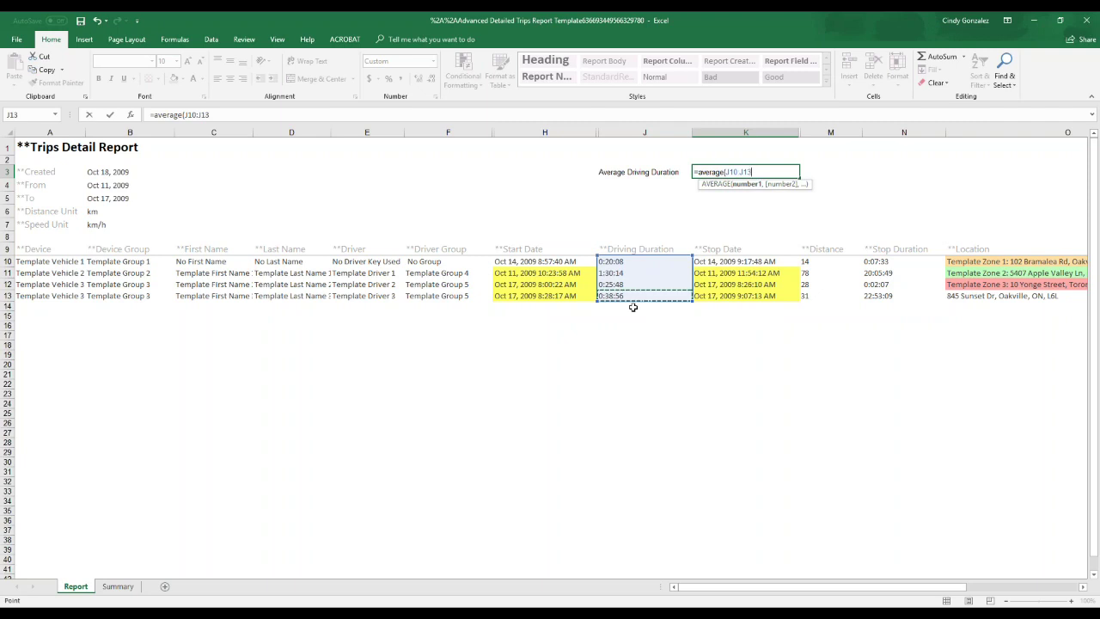
type(")")
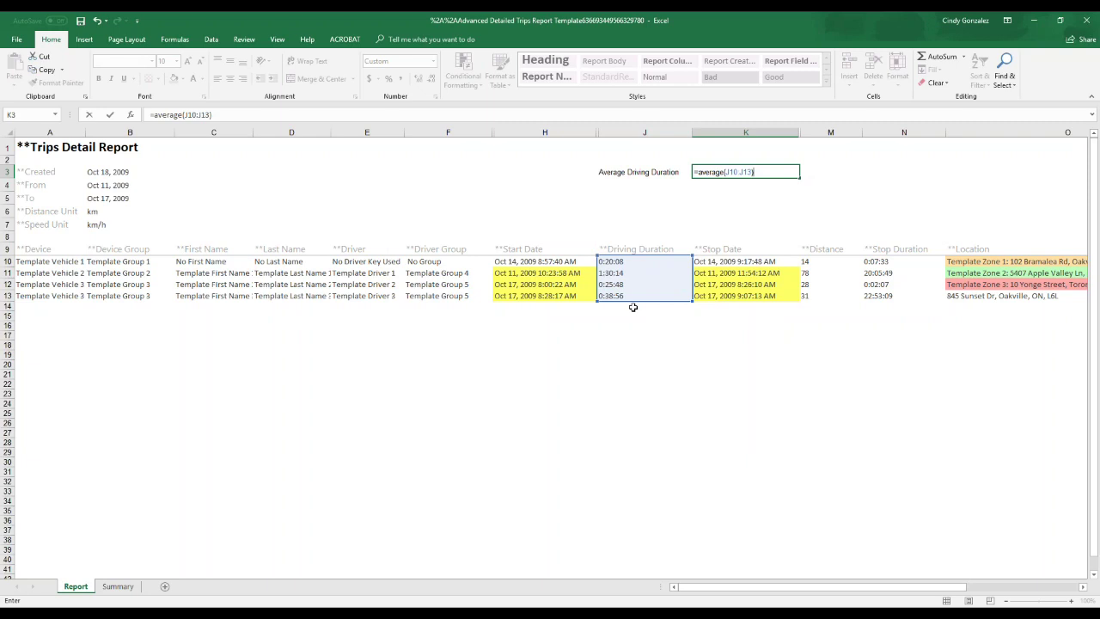
key("Return")
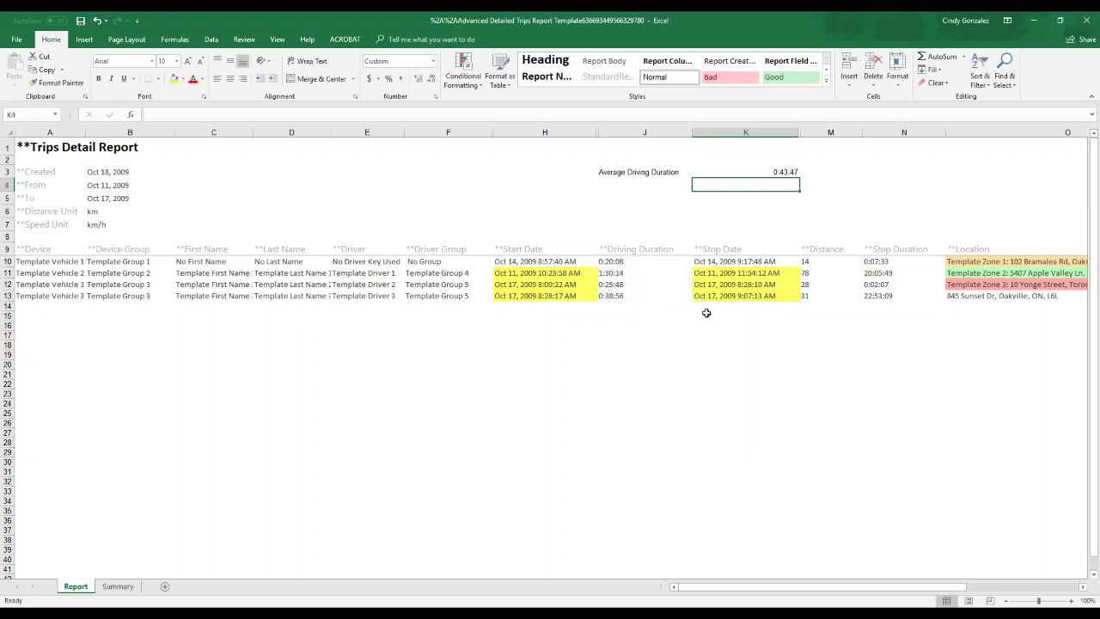
Narrow column K slightly and check the average driving duration formula in cell K3
mouse_move(799, 132)
left_mouse_down()
mouse_move(773, 134)
mouse_move(786, 135)
left_mouse_up()
left_click(791, 132)
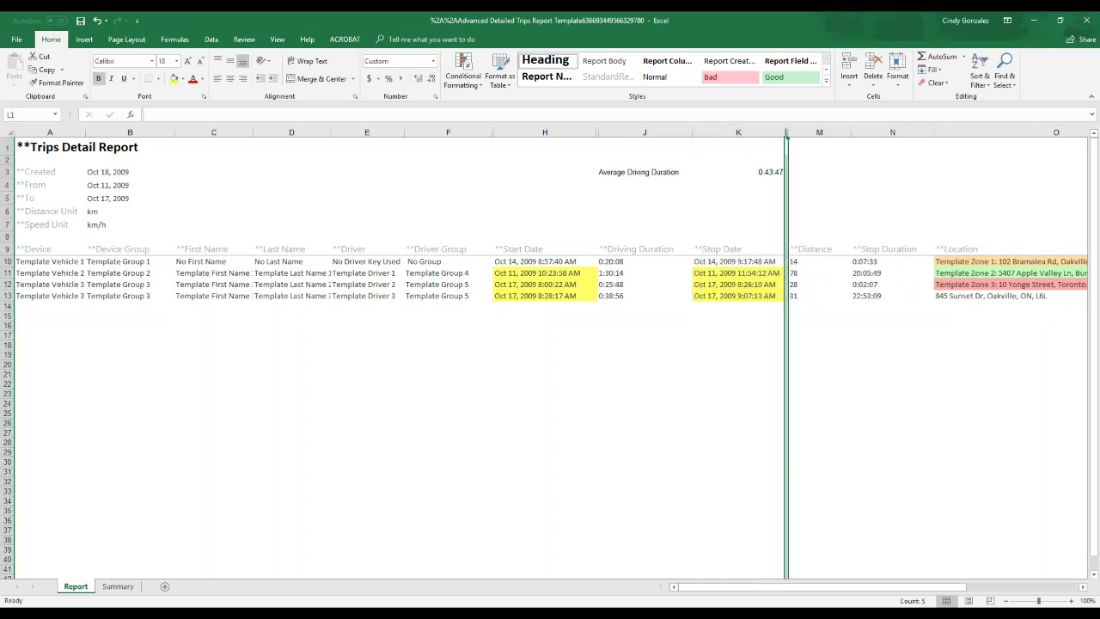
left_click(791, 144)
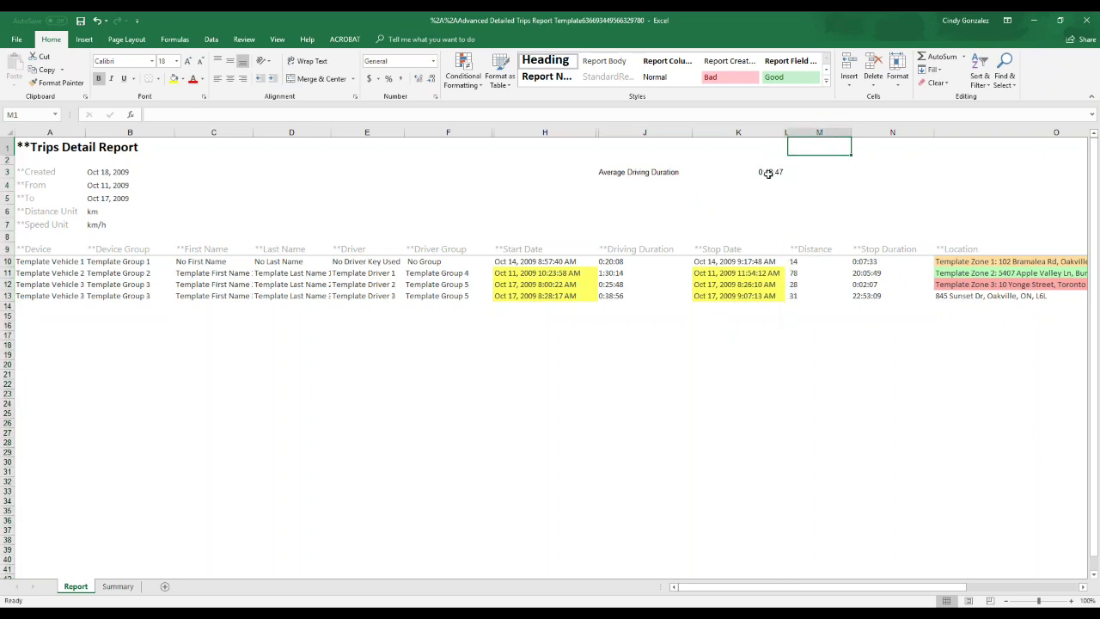
left_click(767, 172)
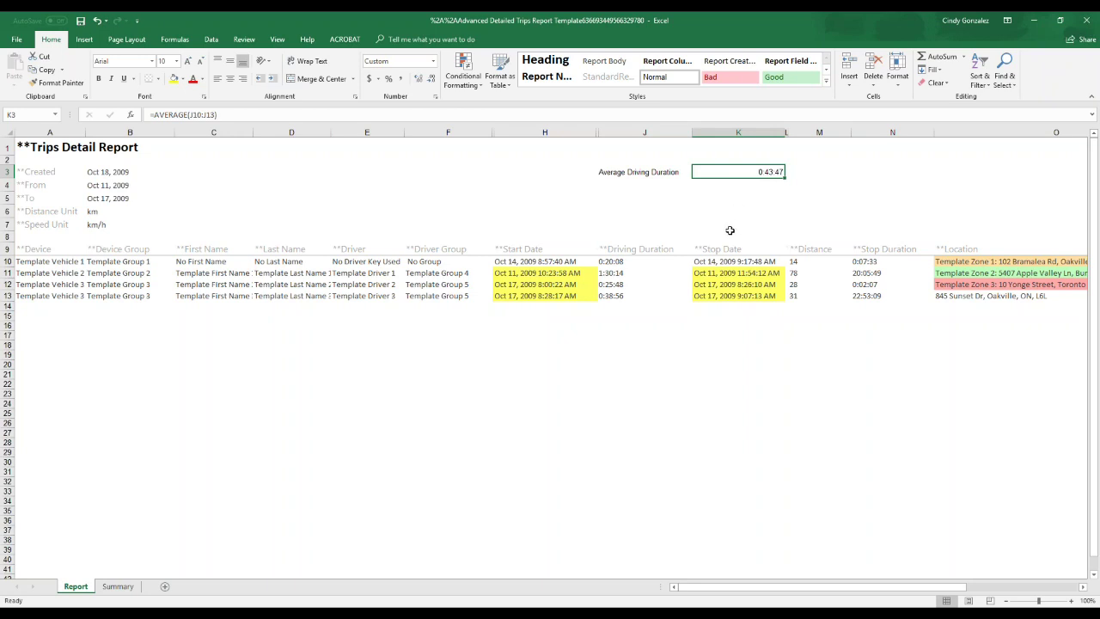
Save the edited trips report template workbook under its existing name
left_click(488, 209)
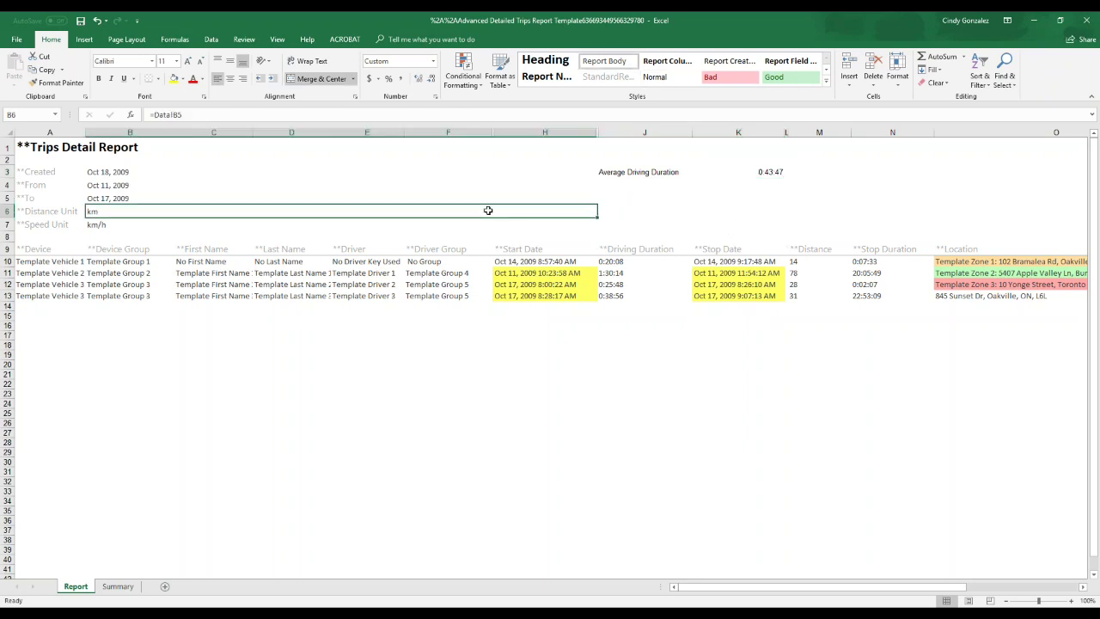
left_click(16, 38)
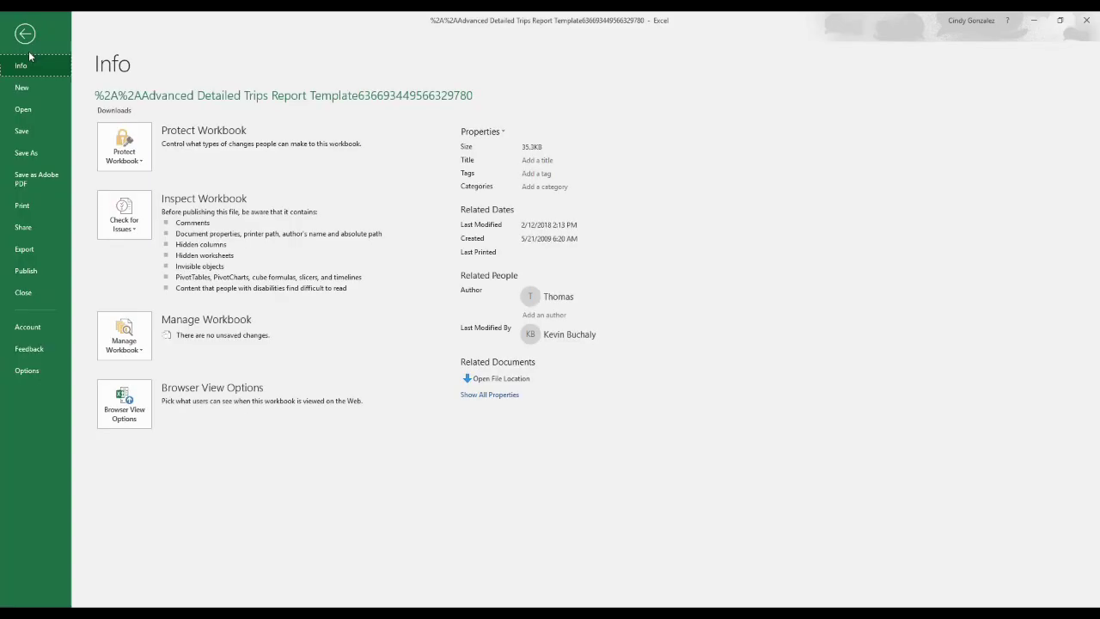
left_click(45, 128)
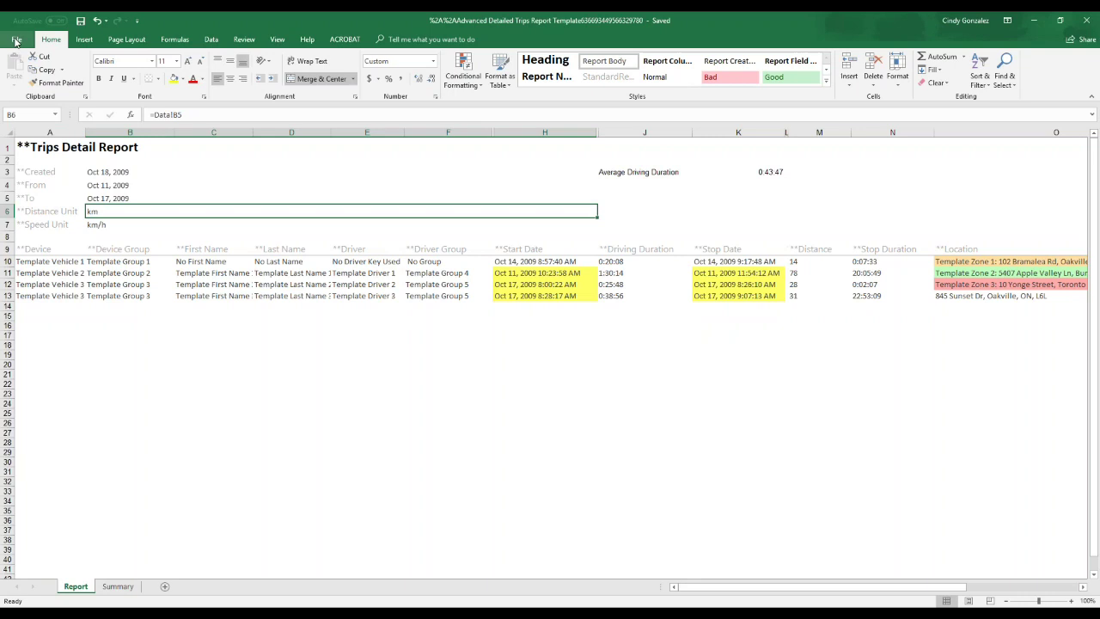
Switch to MyGeotab in the browser and open the administration list of report views
left_click(1036, 24)
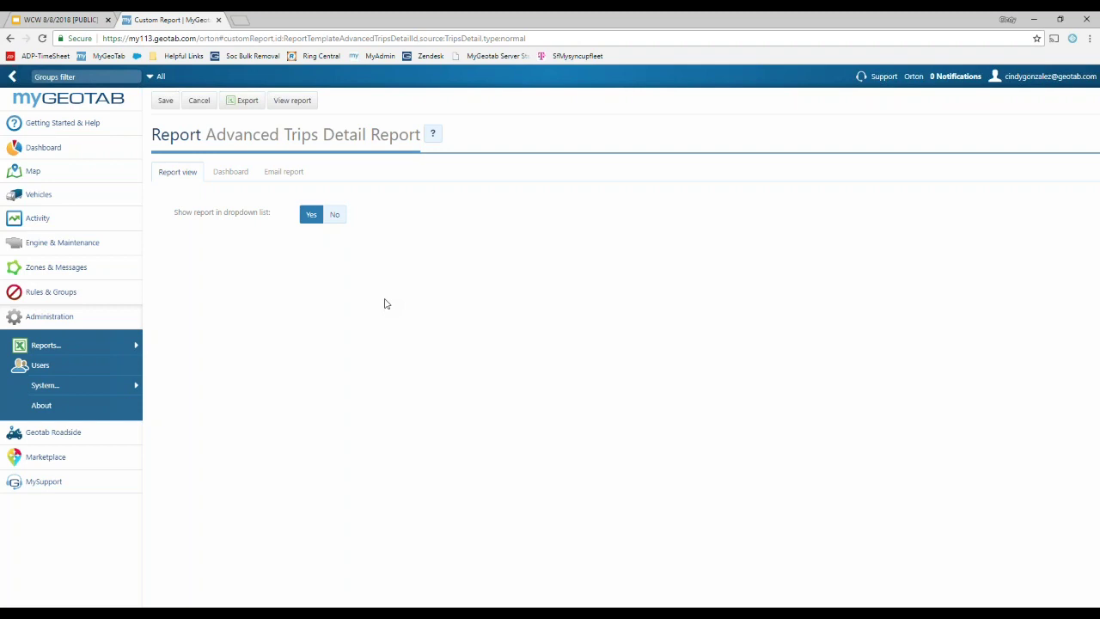
left_click(97, 316)
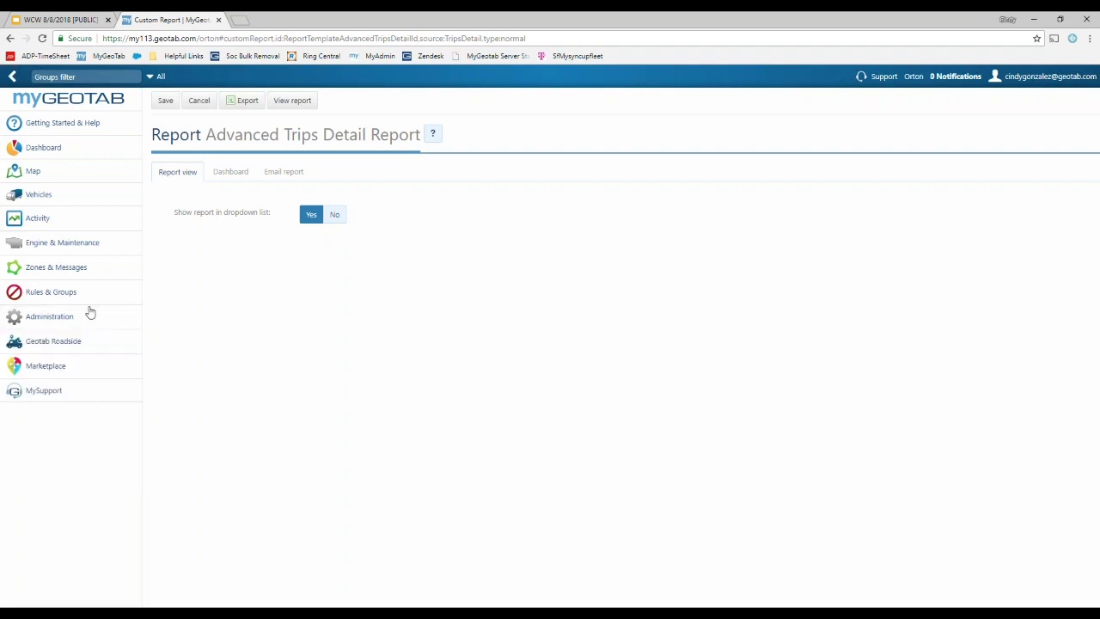
left_click(77, 323)
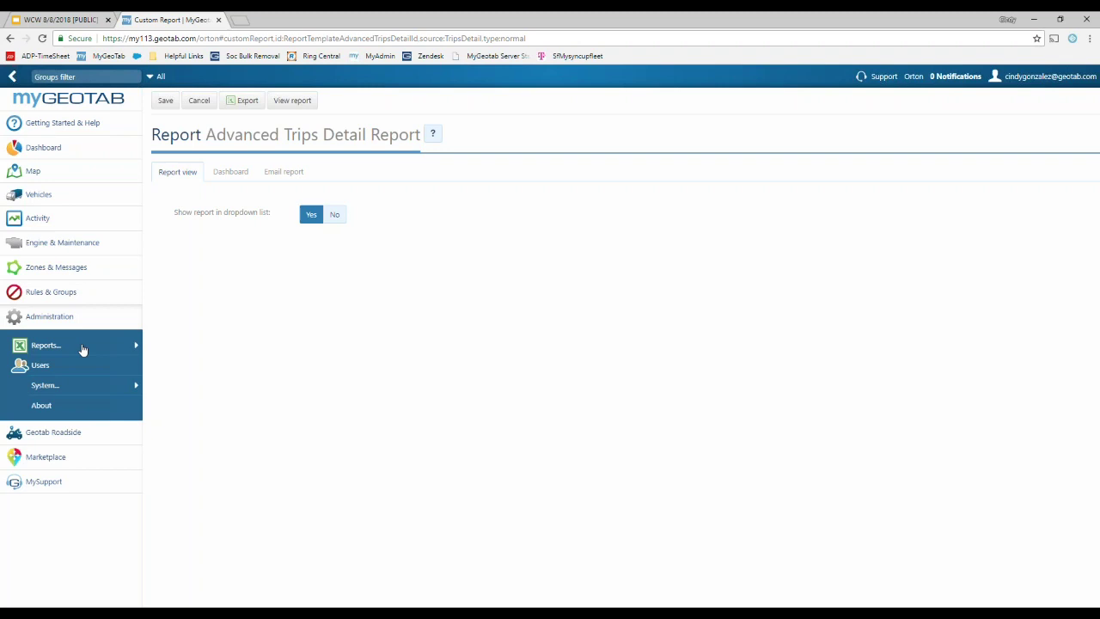
left_click(82, 348)
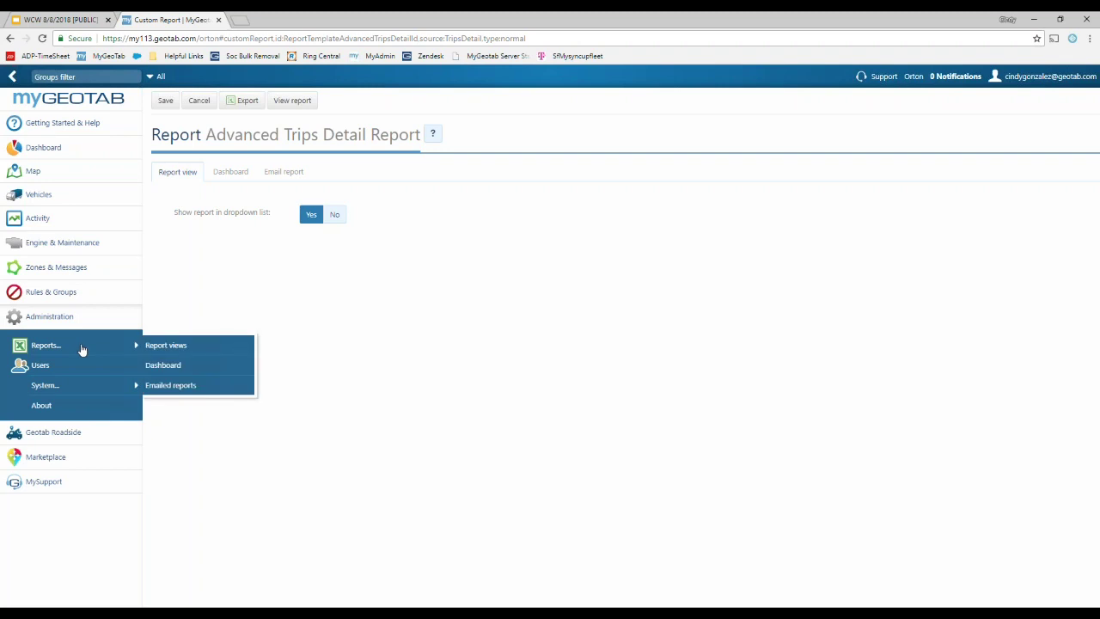
left_click(176, 347)
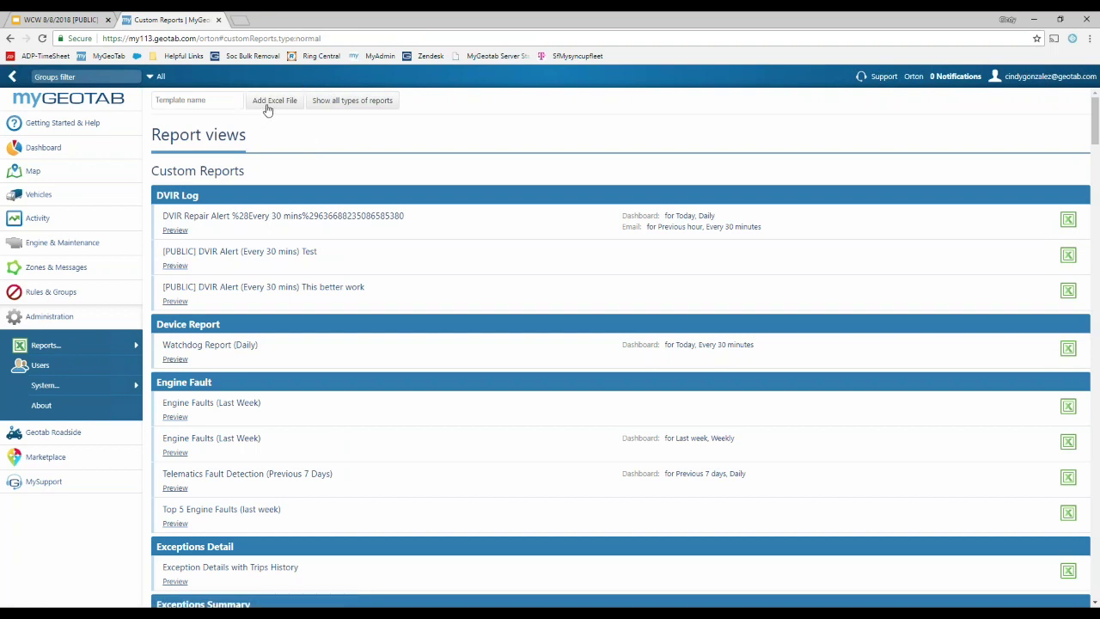
Add the edited Advanced Detailed Trips Report Template workbook from the Downloads folder as a new custom report
left_click(267, 105)
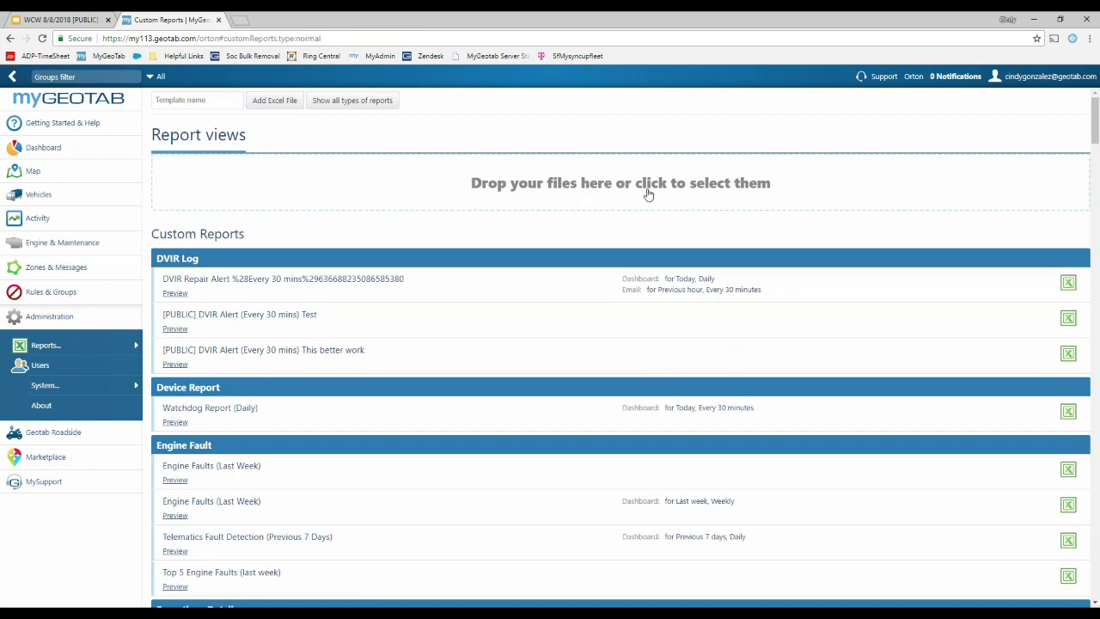
left_click(556, 185)
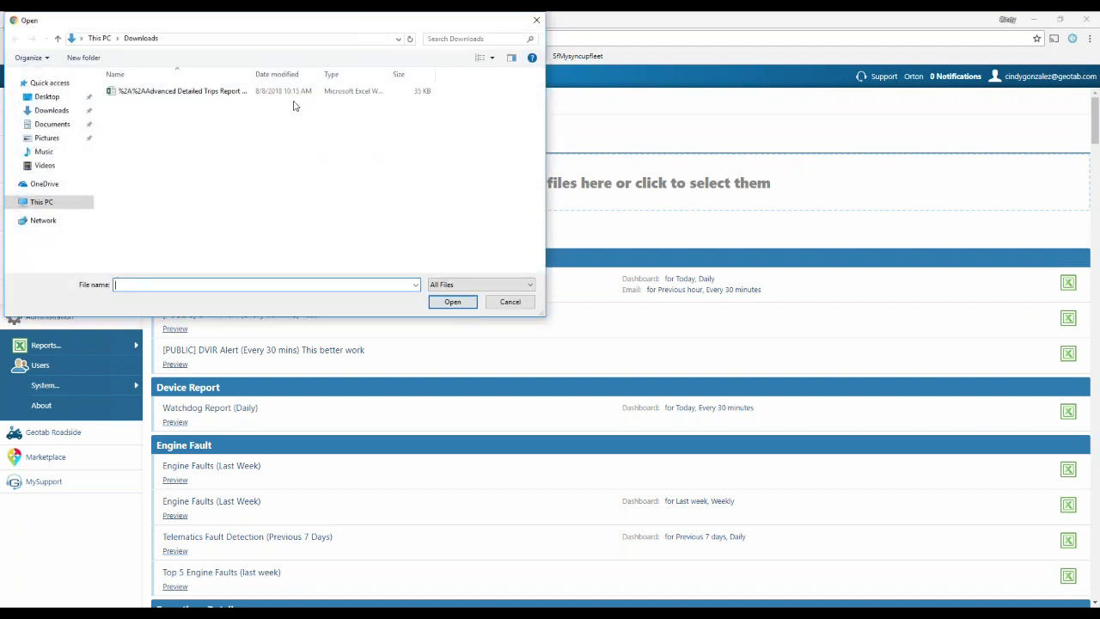
left_click(210, 96)
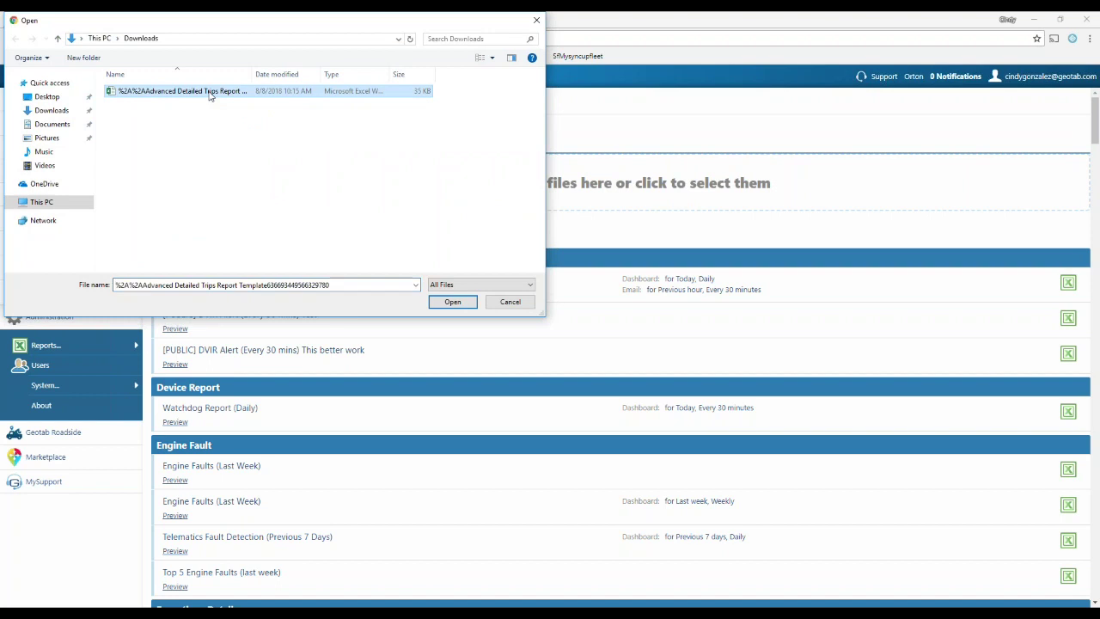
left_click(452, 303)
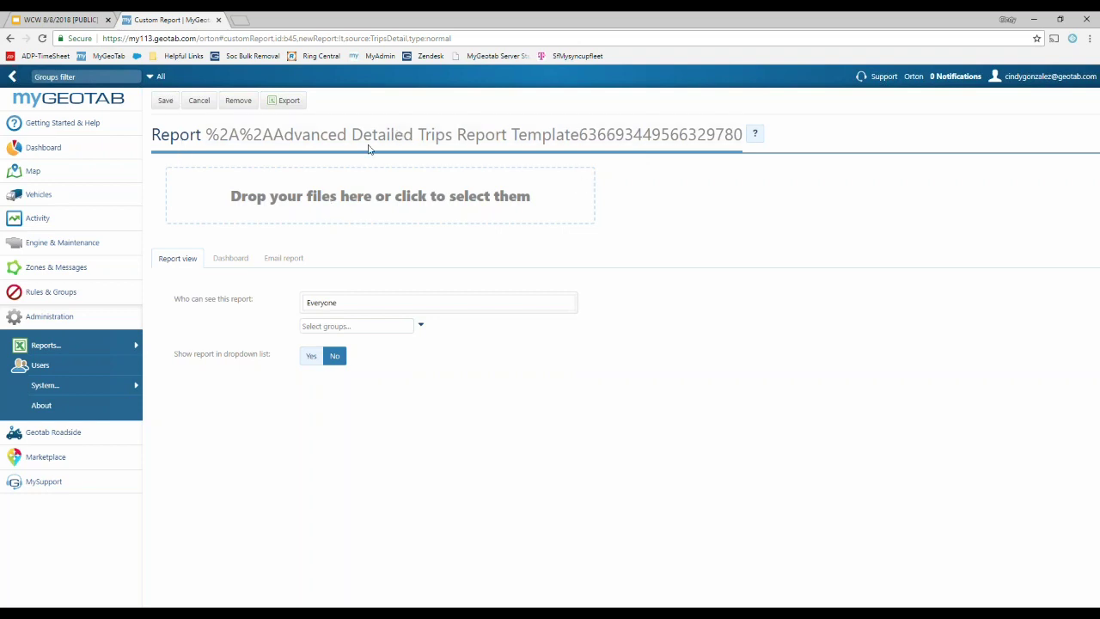
Rename the uploaded report as "Custom Trips History Report"
left_click(218, 138)
left_click_drag(220, 136, 412, 160)
key("Left")
key("Left")
key("Left")
key("Left")
key("Left")
key("Left")
key("Left")
key("Left")
key("Left")
key("Left")
key("Left")
key("Left")
key("Left")
key("Left")
key("Left")
key("Left")
key("Left")
key("Left")
key("Left")
key("Left")
key("BackSpace")
key("BackSpace")
key("BackSpace")
key("BackSpace")
key("BackSpace")
key("BackSpace")
key("BackSpace")
key("BackSpace")
key("BackSpace")
key("BackSpace")
key("BackSpace")
key("BackSpace")
key("BackSpace")
key("BackSpace")
key("BackSpace")
key("BackSpace")
key("BackSpace")
key("BackSpace")
key("BackSpace")
key("BackSpace")
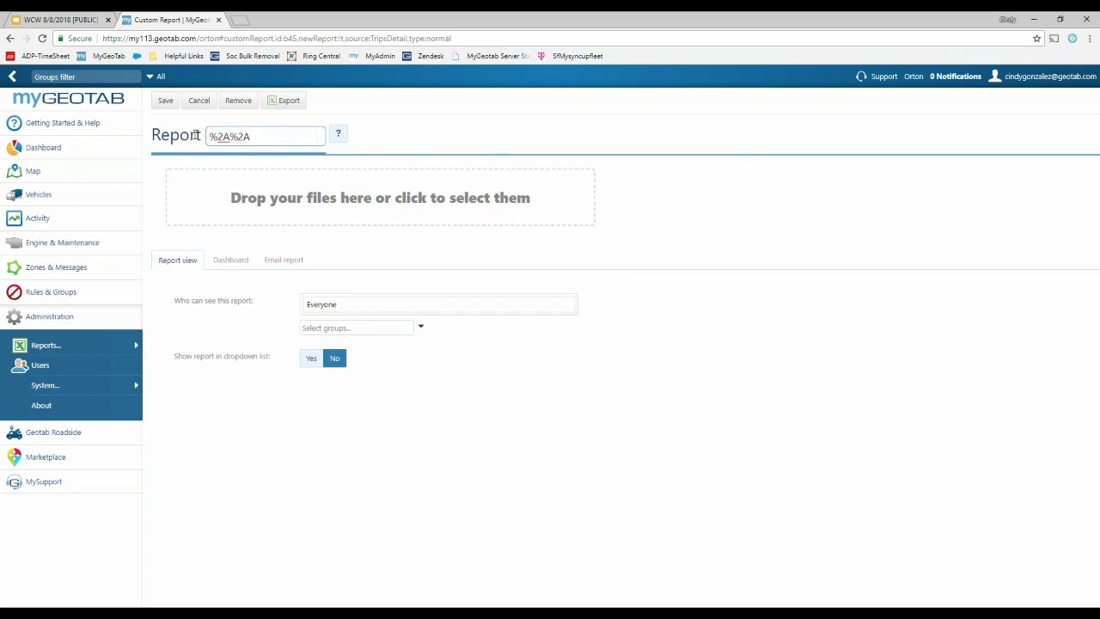
type("Cust")
type("om Trips History Report")
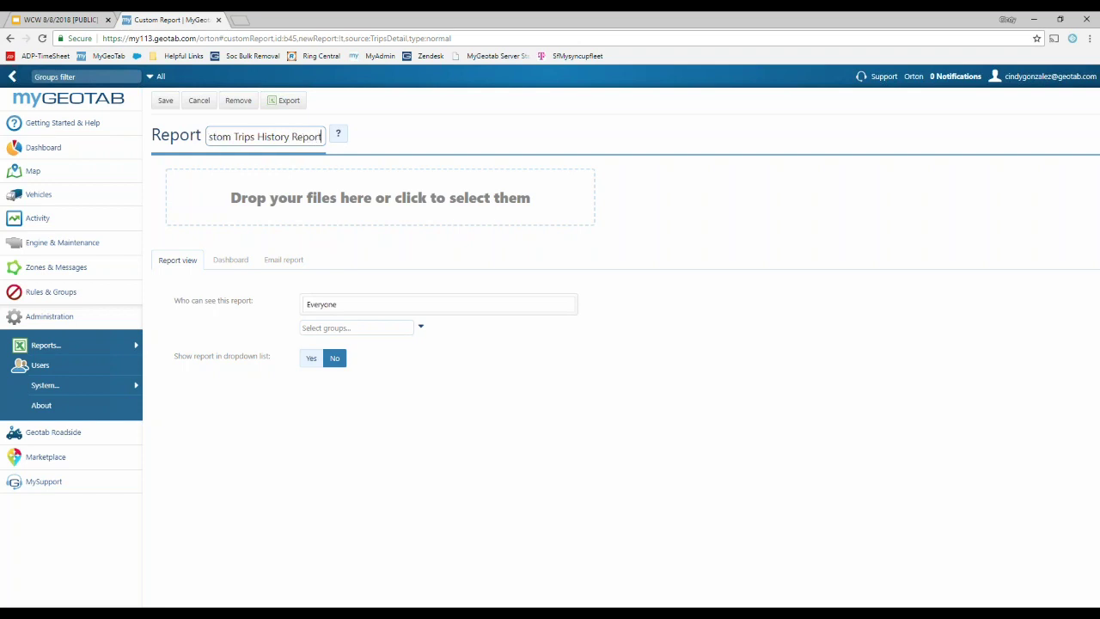
key("Return")
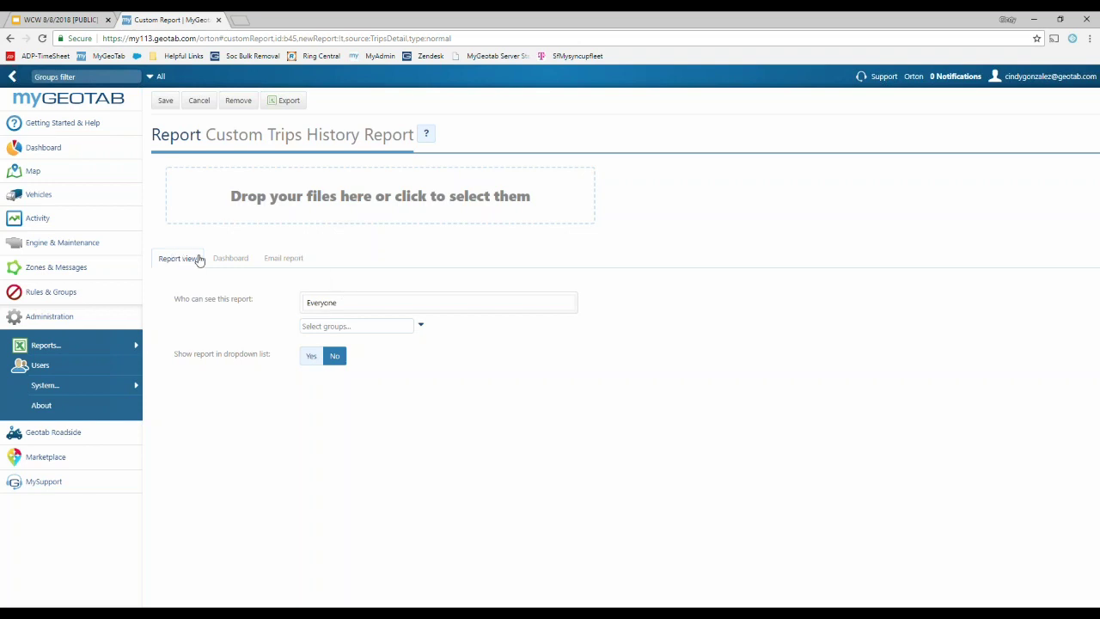
Review the report's dashboard and email settings, and set the report to show in the dropdown list
left_click(227, 261)
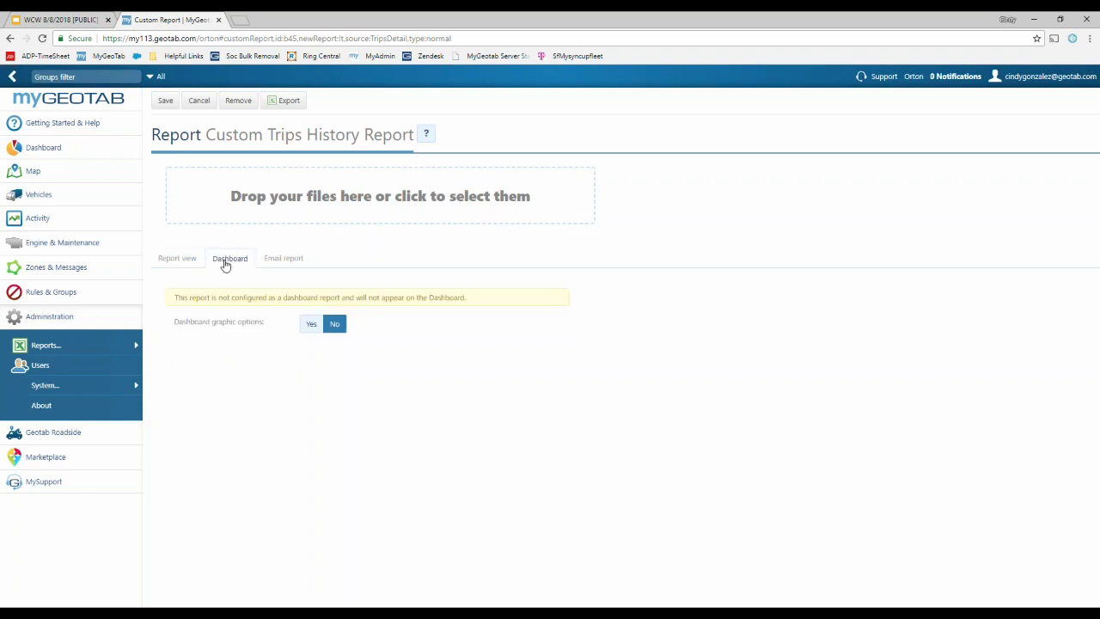
left_click(271, 262)
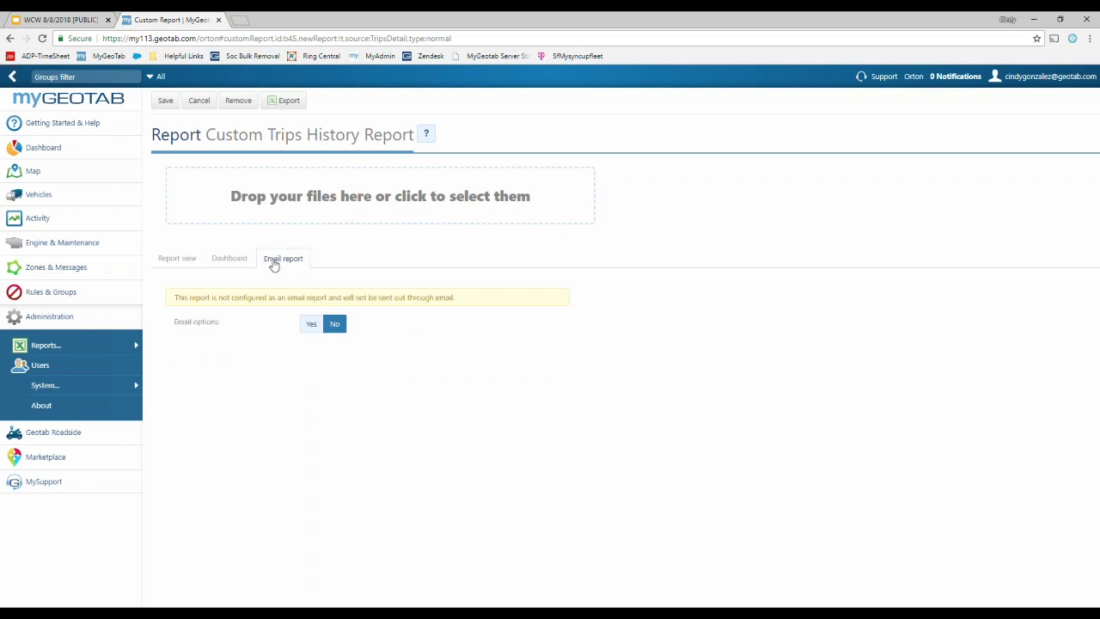
left_click(178, 259)
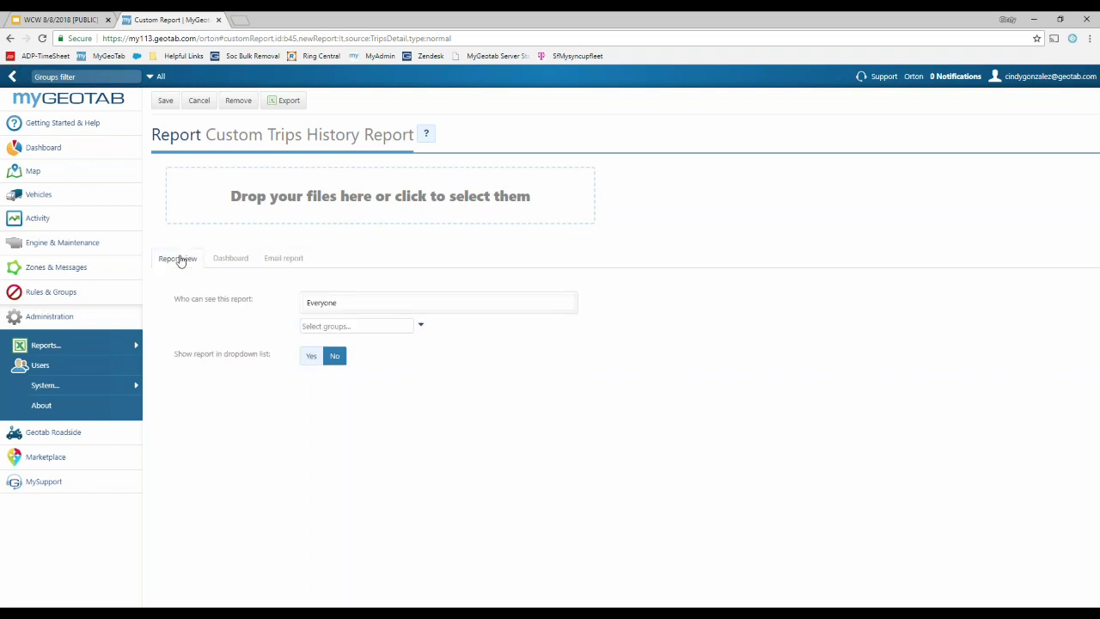
left_click(312, 356)
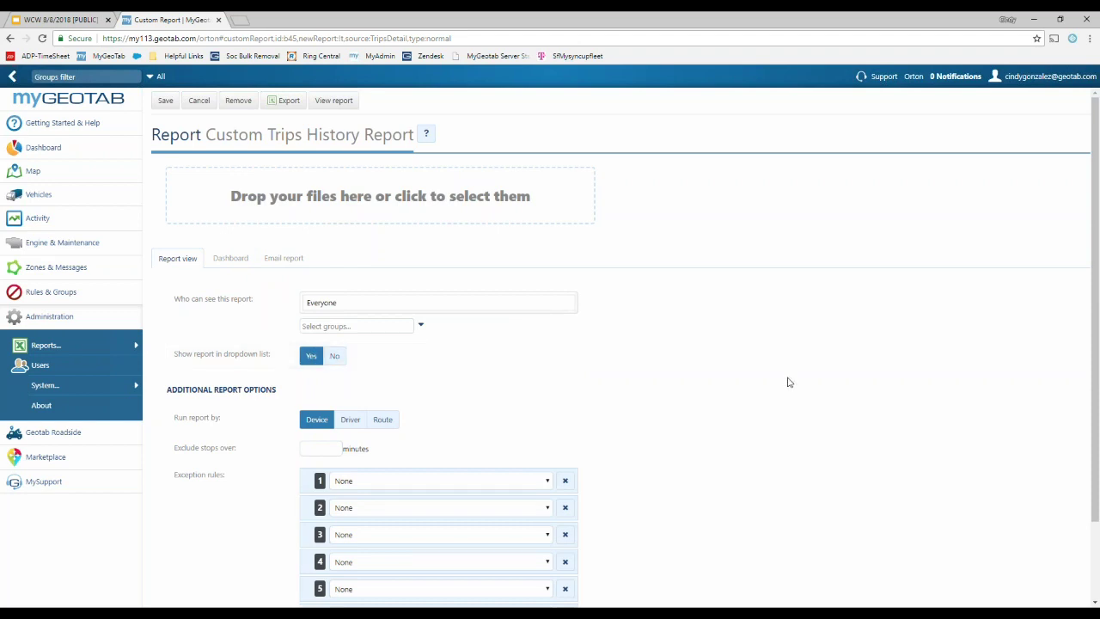
Try running the report by Driver and by Route, and set the option back to Device
scroll(777, 390, "down", 1)
scroll(776, 390, "down", 2)
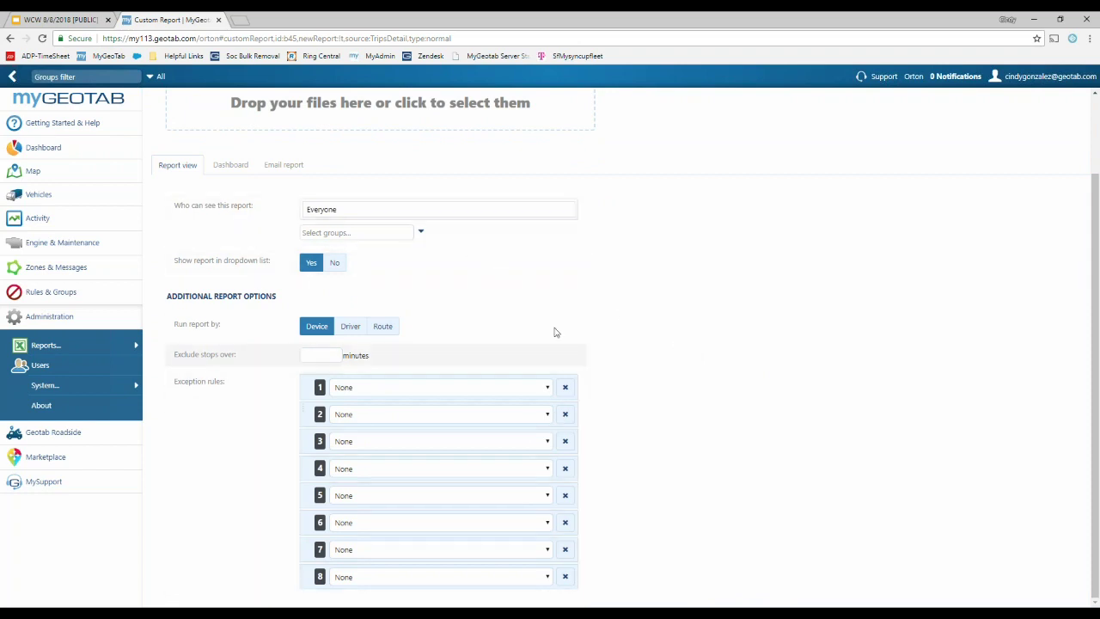
left_click_drag(173, 323, 234, 328)
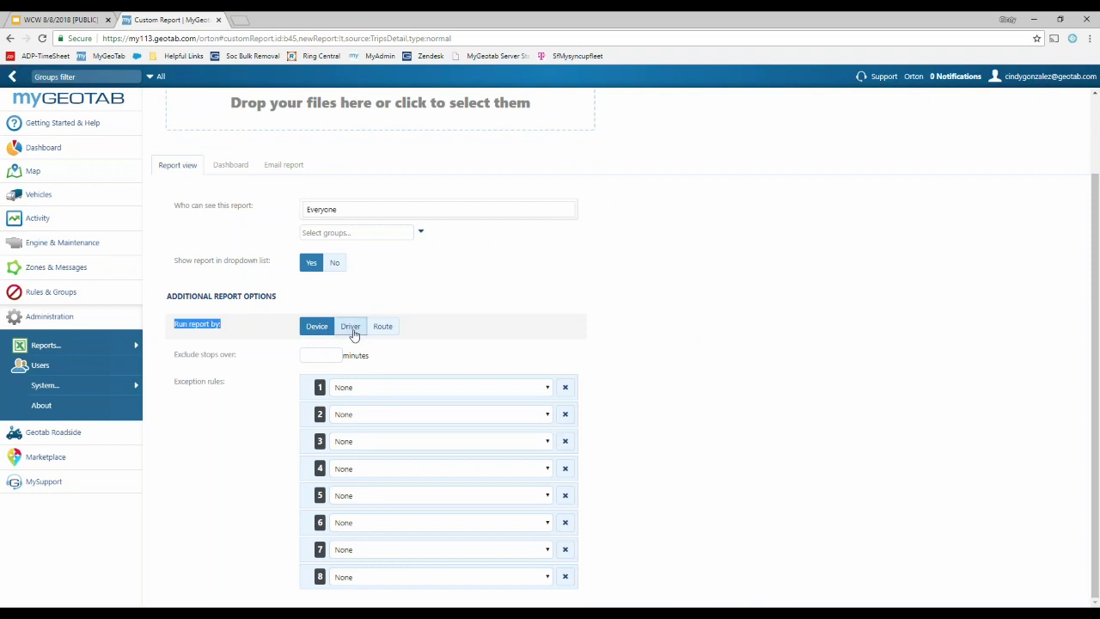
left_click(352, 333)
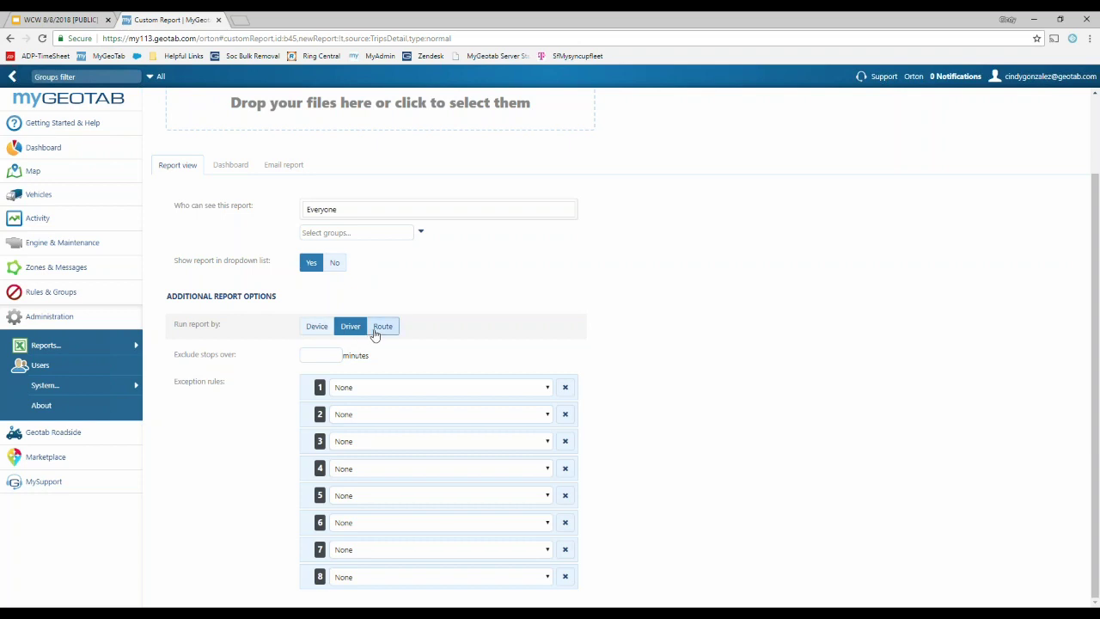
left_click(378, 331)
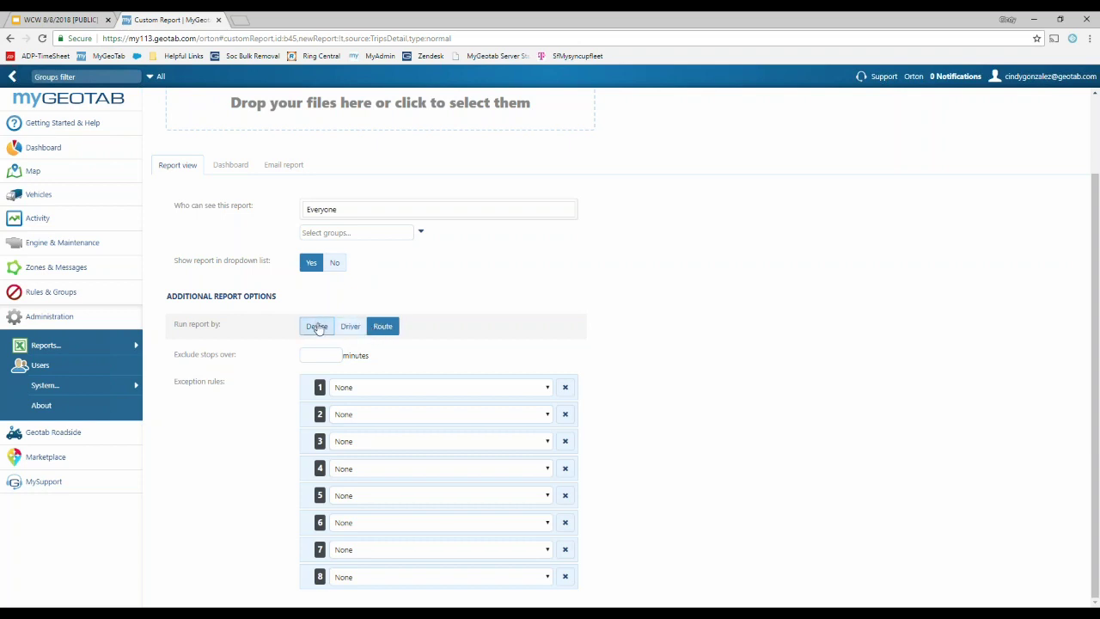
left_click(317, 329)
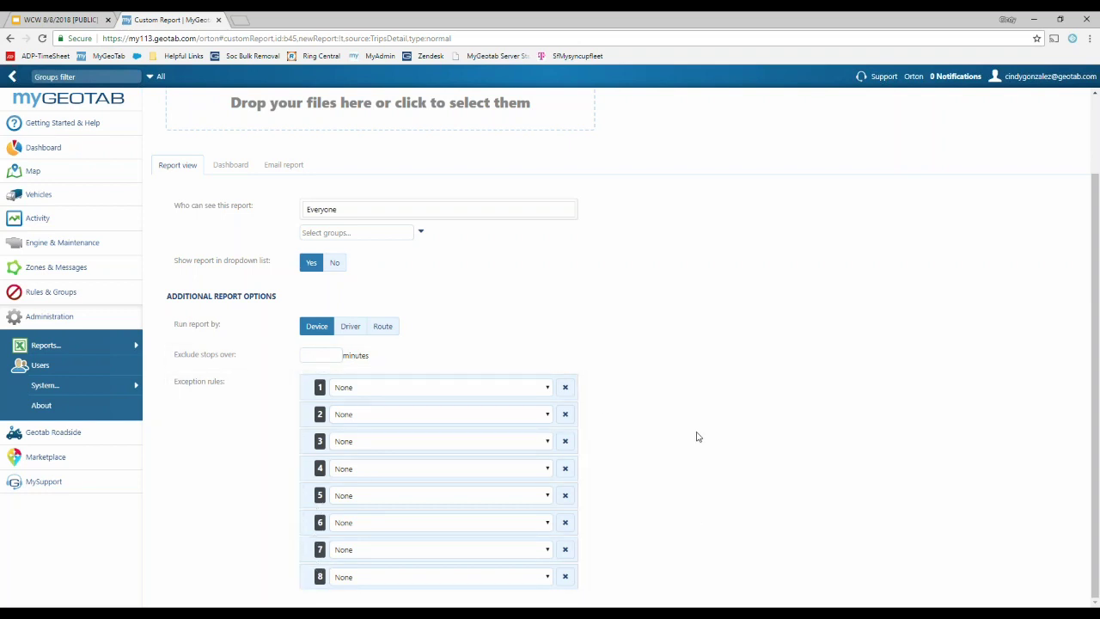
Save the Custom Trips History Report with its settings
scroll(727, 412, "up", 2)
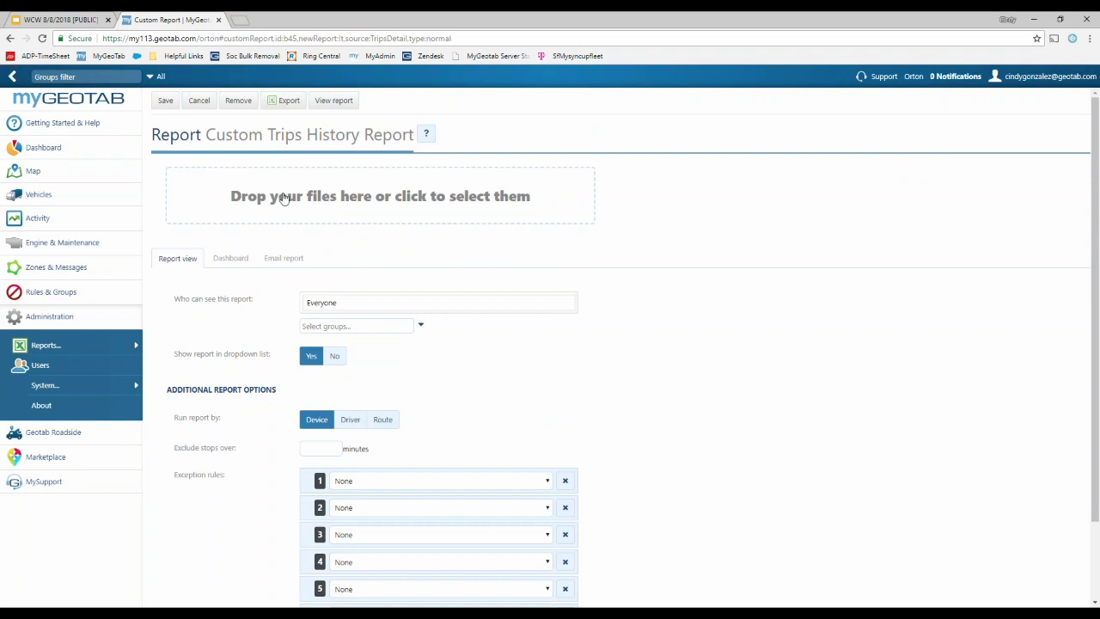
left_click(166, 102)
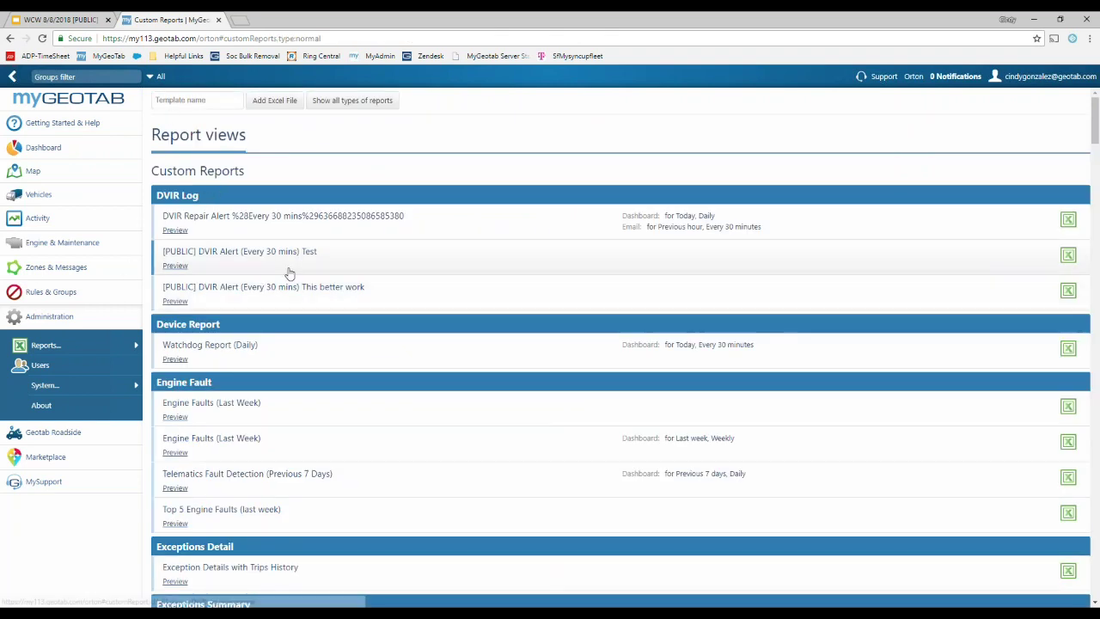
Look through the Custom Reports list down to Trips Detail and check the Custom Trips History Report's settings without changing them
scroll(258, 241, "down", 1)
scroll(256, 232, "up", 1)
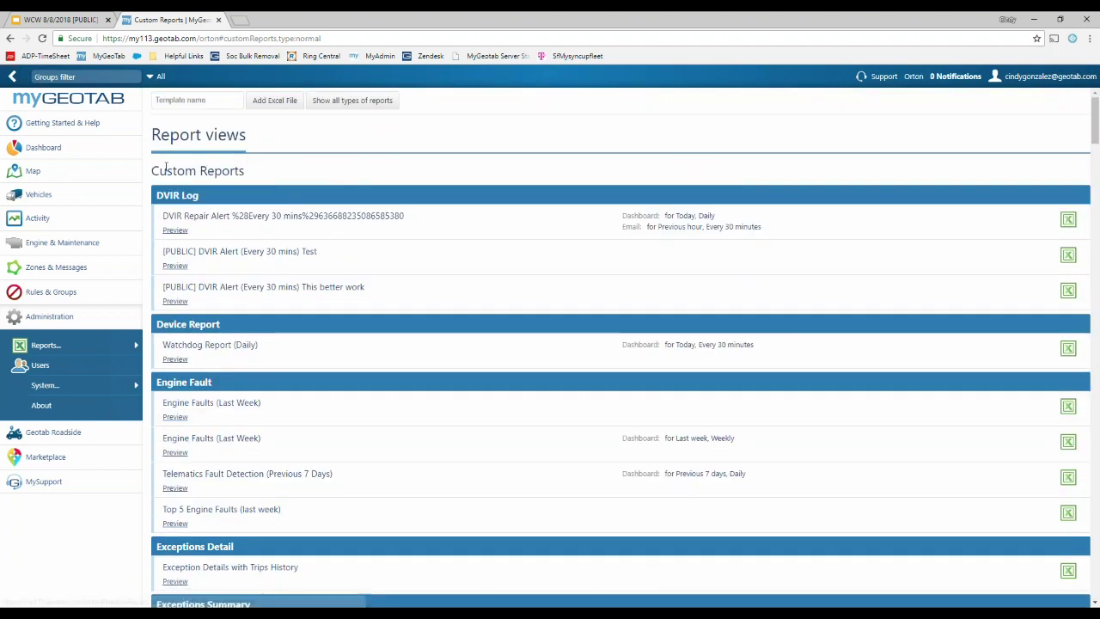
left_click_drag(152, 171, 245, 171)
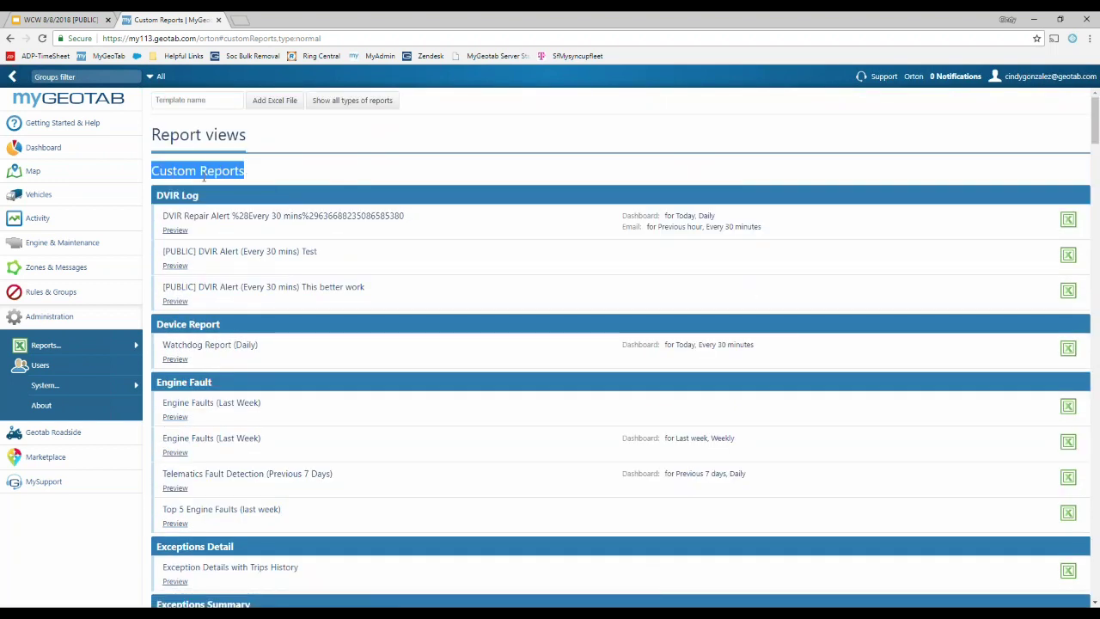
scroll(210, 183, "down", 1)
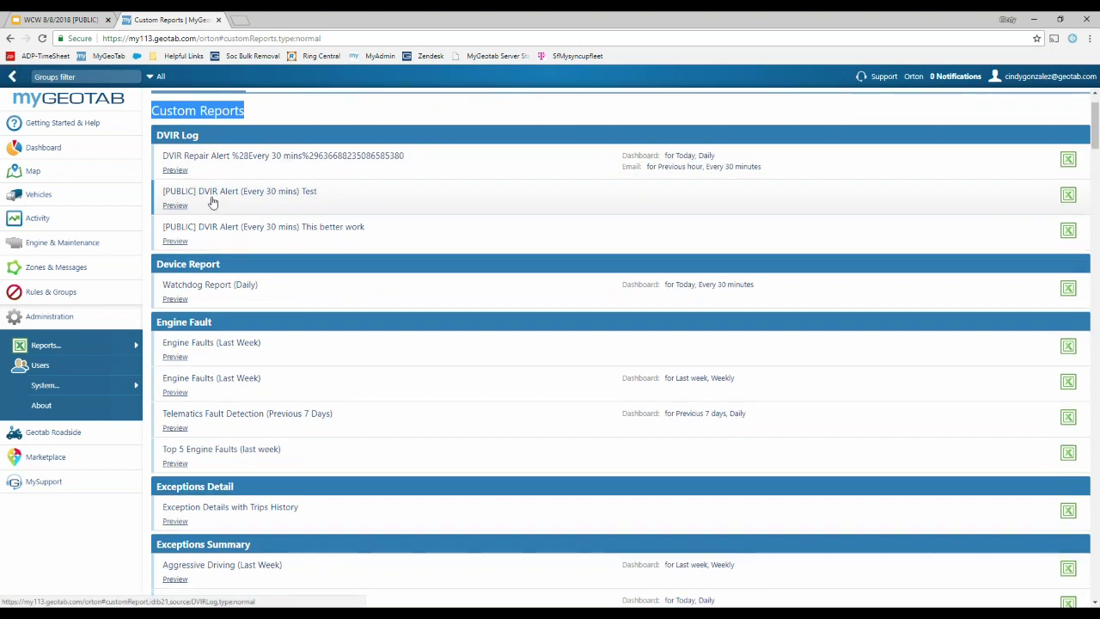
scroll(257, 217, "down", 1)
scroll(297, 230, "down", 1)
scroll(294, 234, "down", 1)
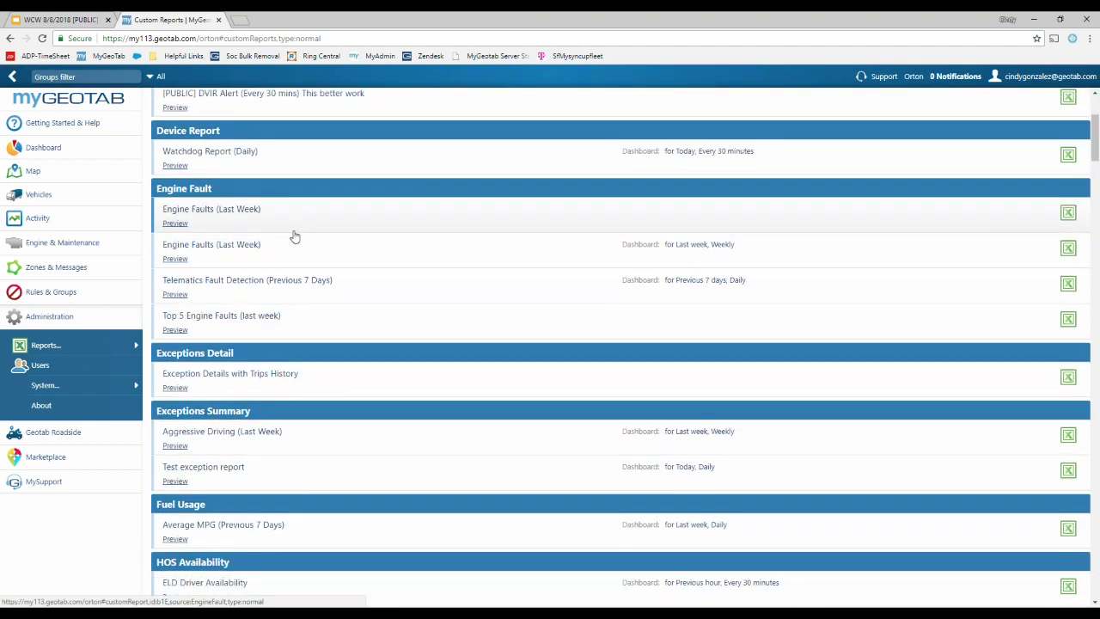
scroll(294, 235, "down", 6)
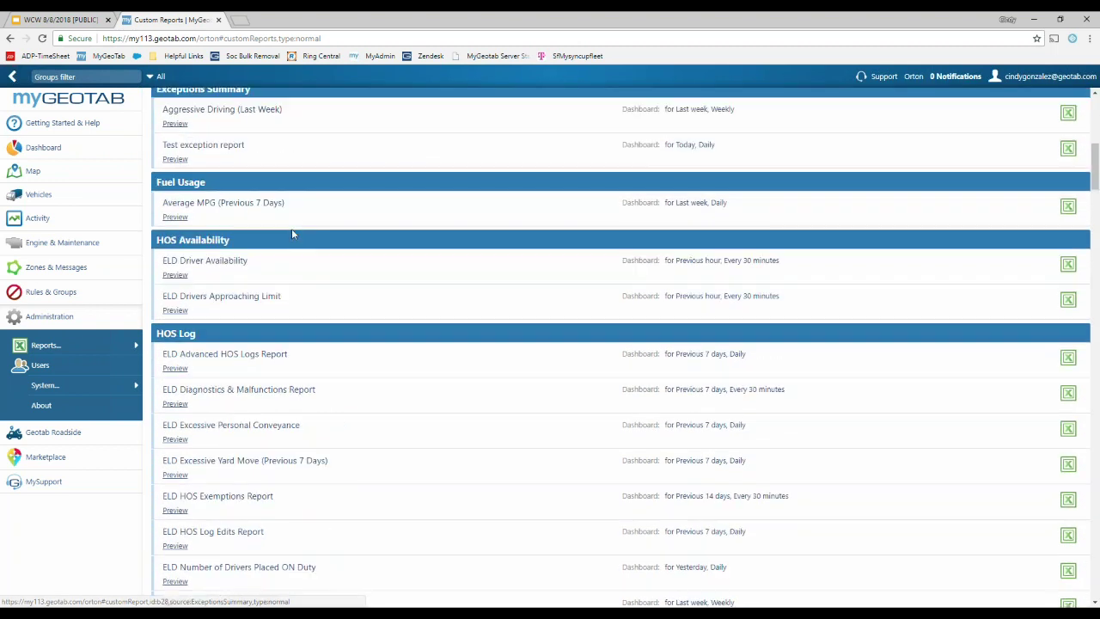
scroll(291, 234, "down", 6)
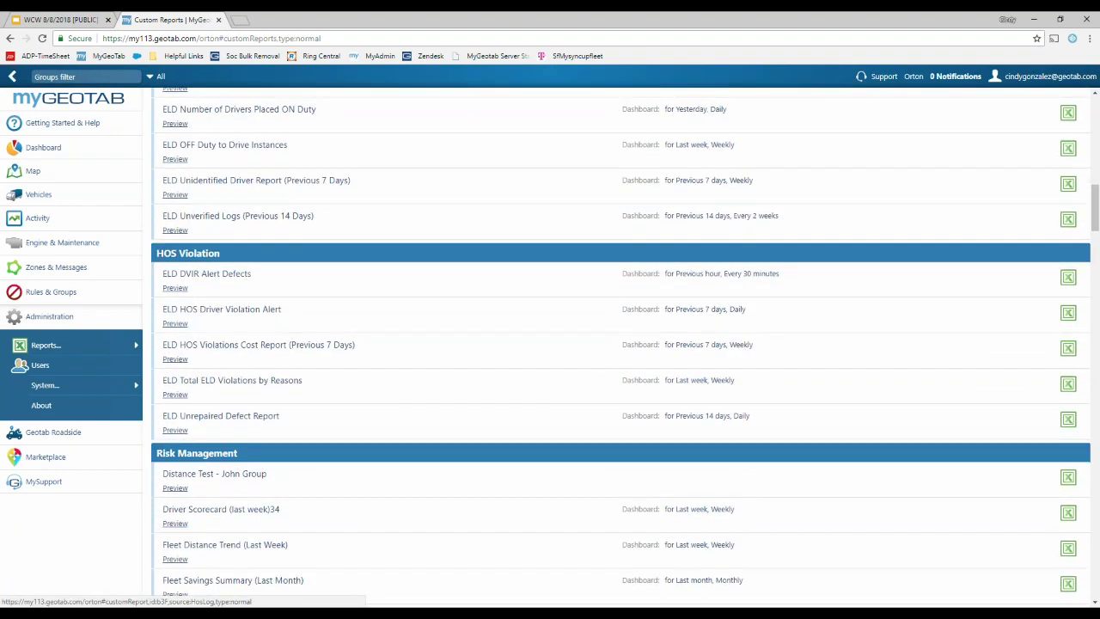
scroll(311, 225, "down", 5)
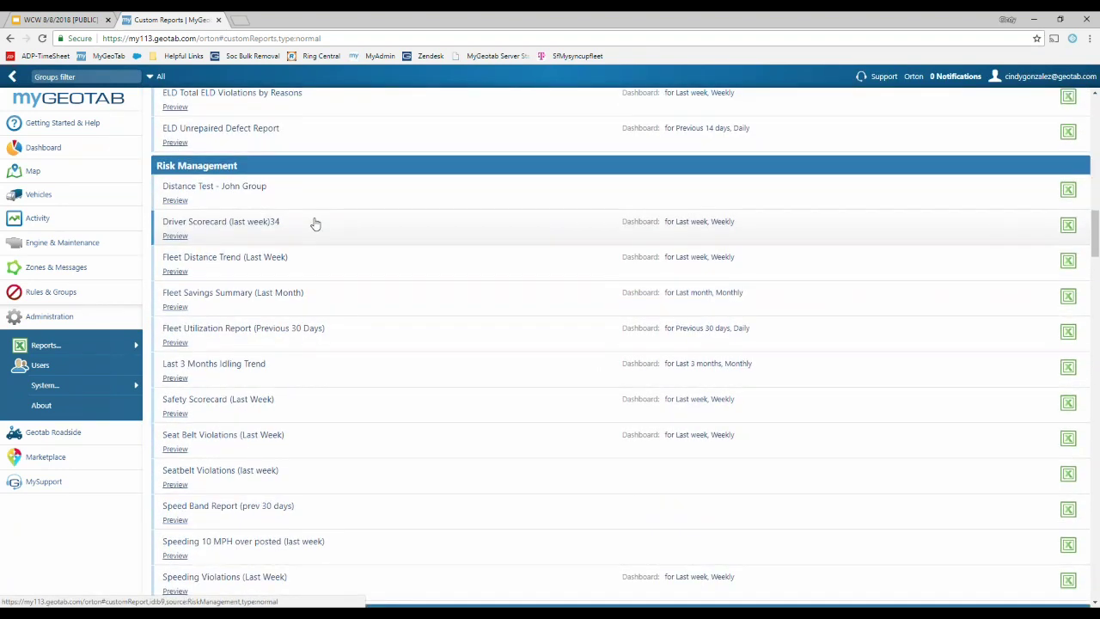
scroll(312, 224, "down", 3)
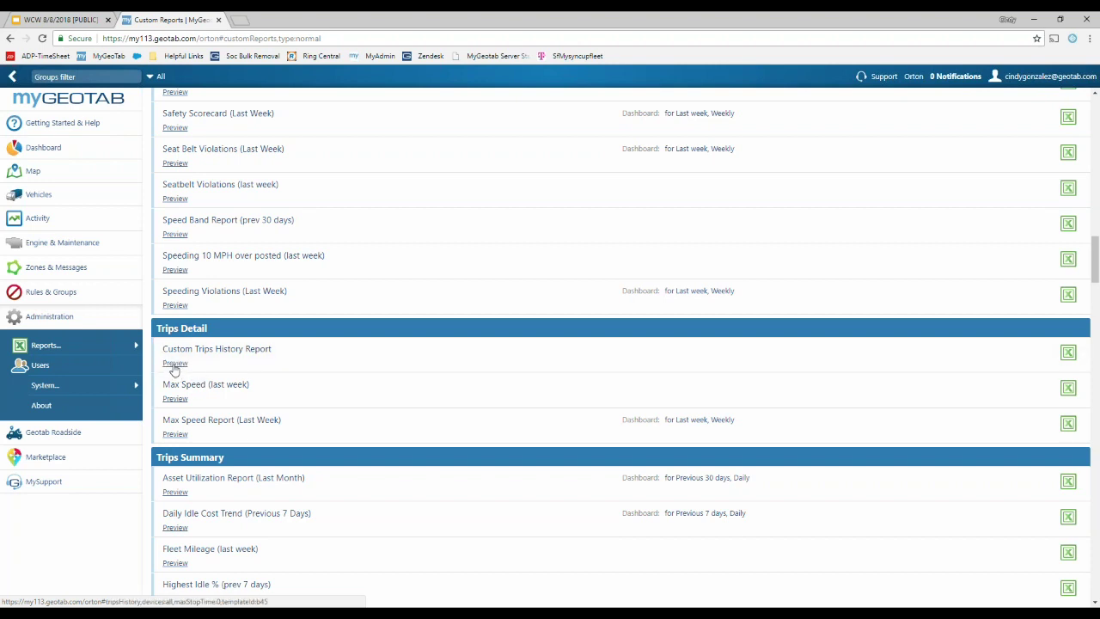
left_click(250, 367)
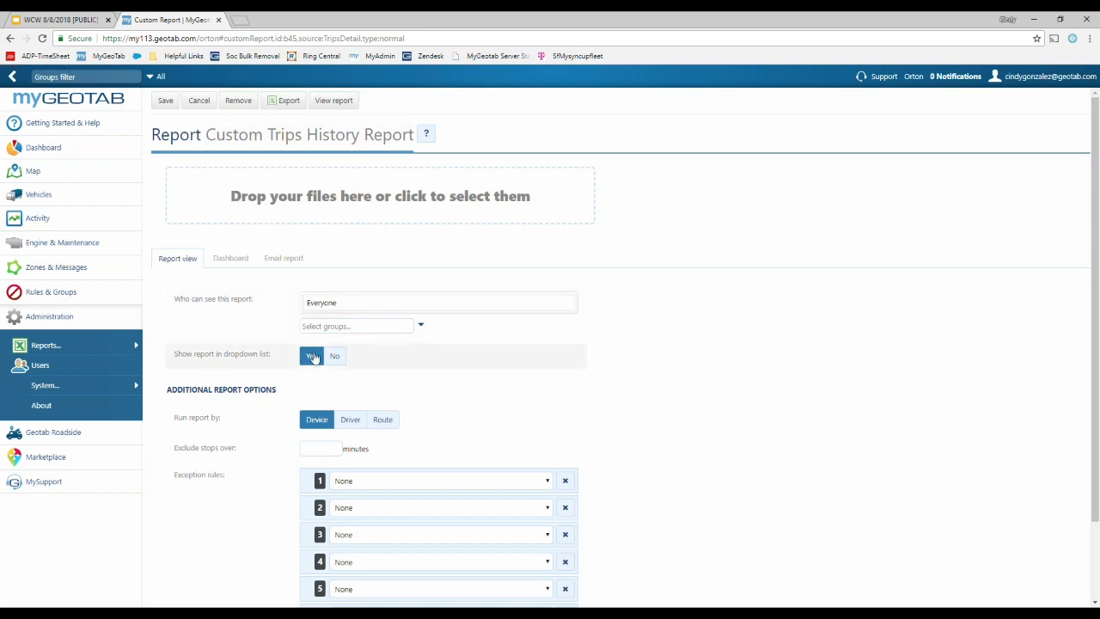
left_click(197, 102)
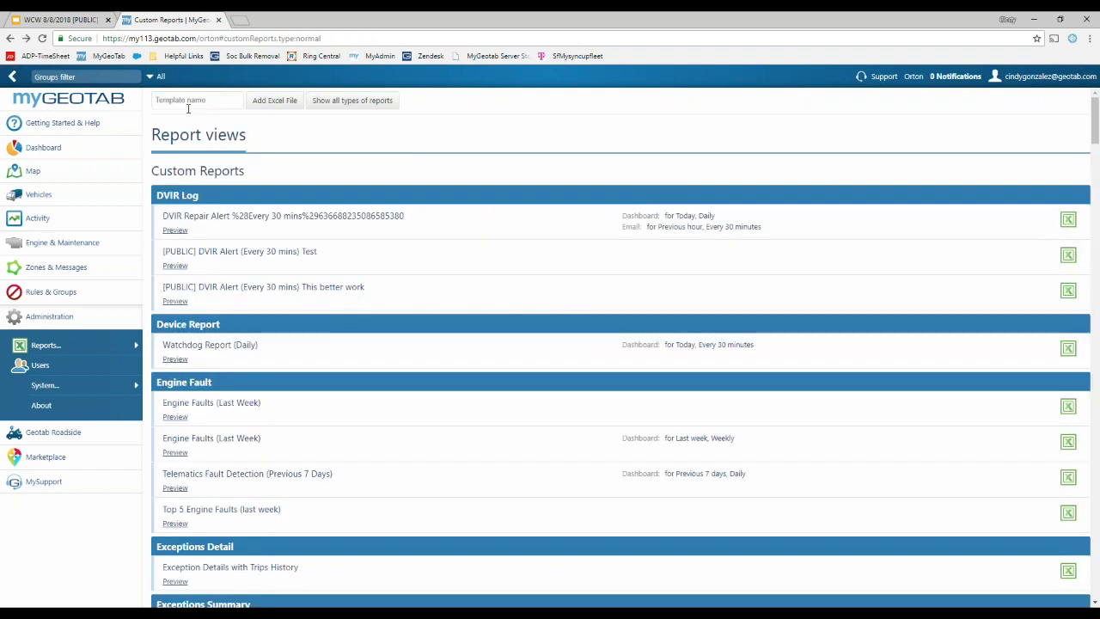
Preview the Custom Trips History Report, enlarge it, and examine all its columns
scroll(258, 241, "down", 9)
scroll(395, 269, "down", 10)
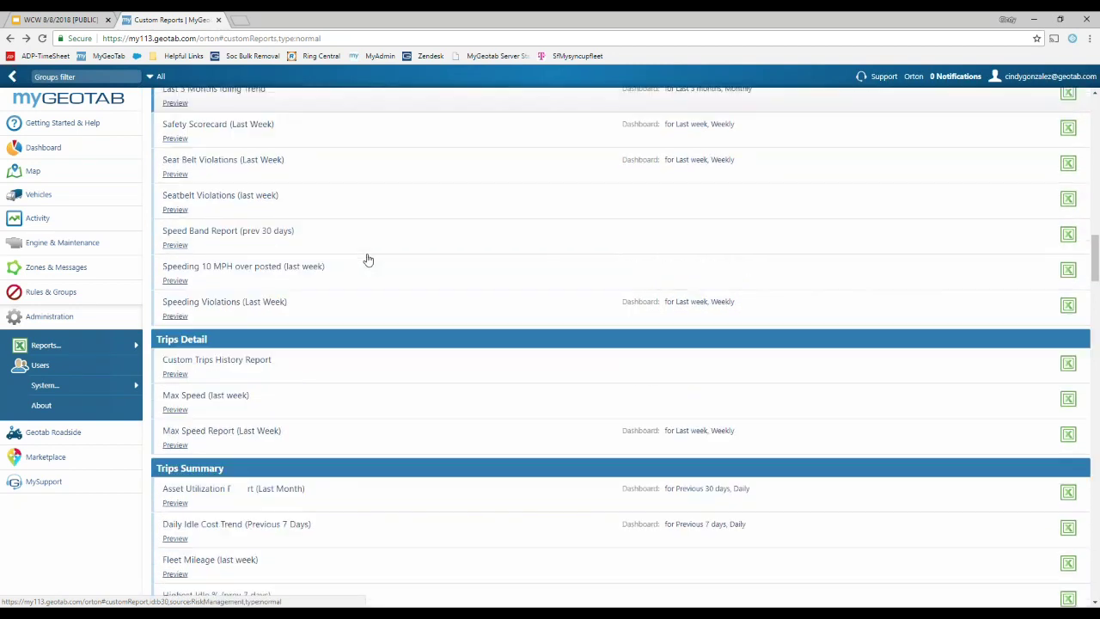
left_click(181, 365)
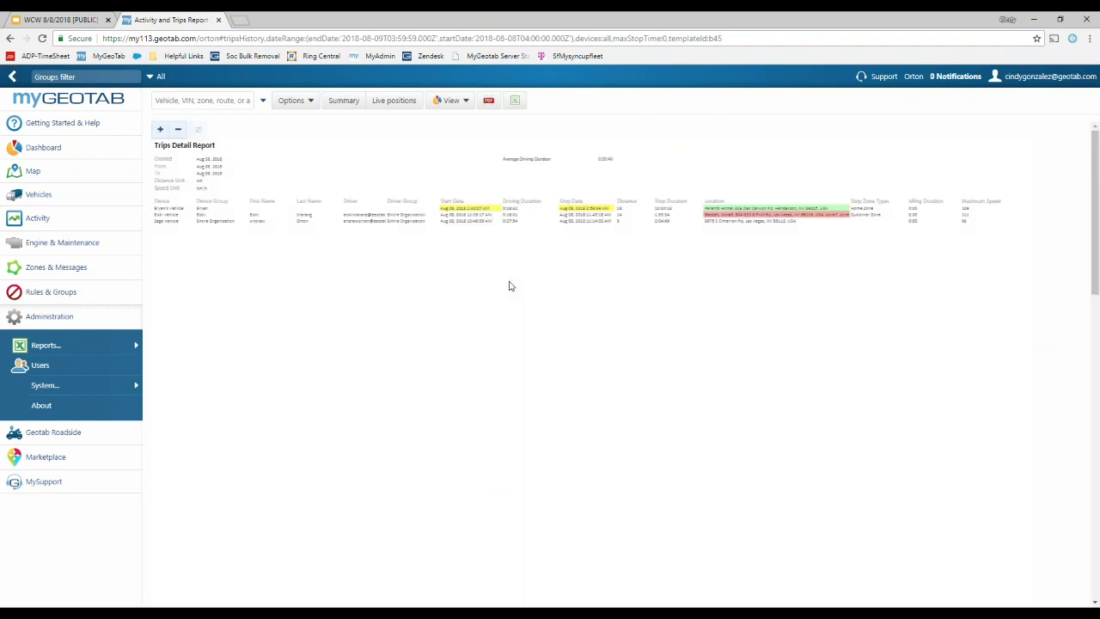
left_click(160, 130)
left_click(161, 130)
left_click(160, 130)
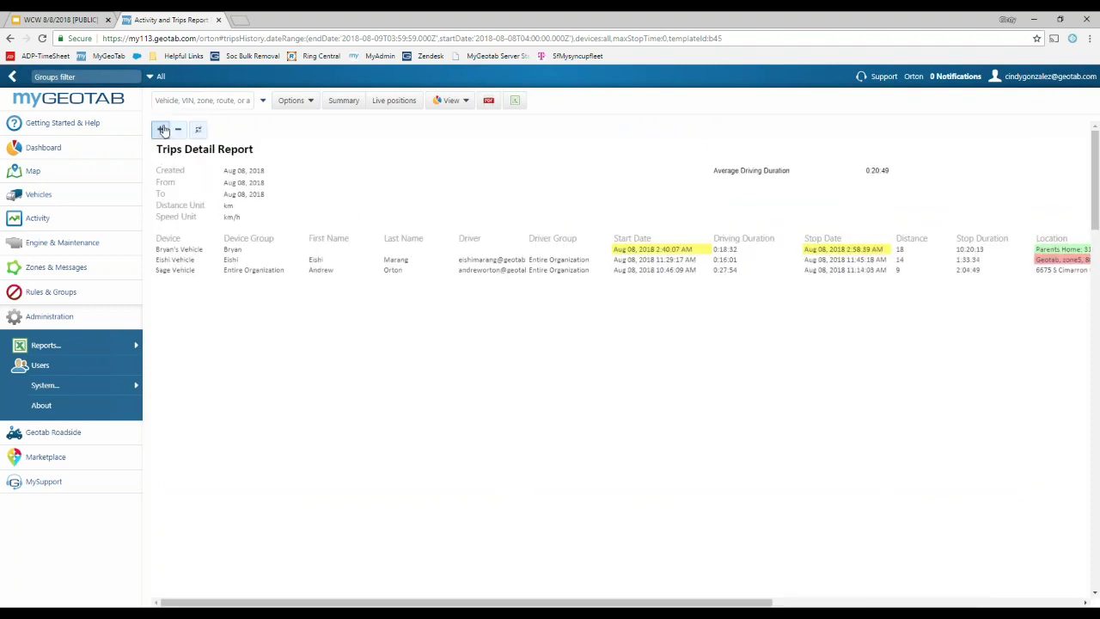
left_click_drag(692, 603, 891, 603)
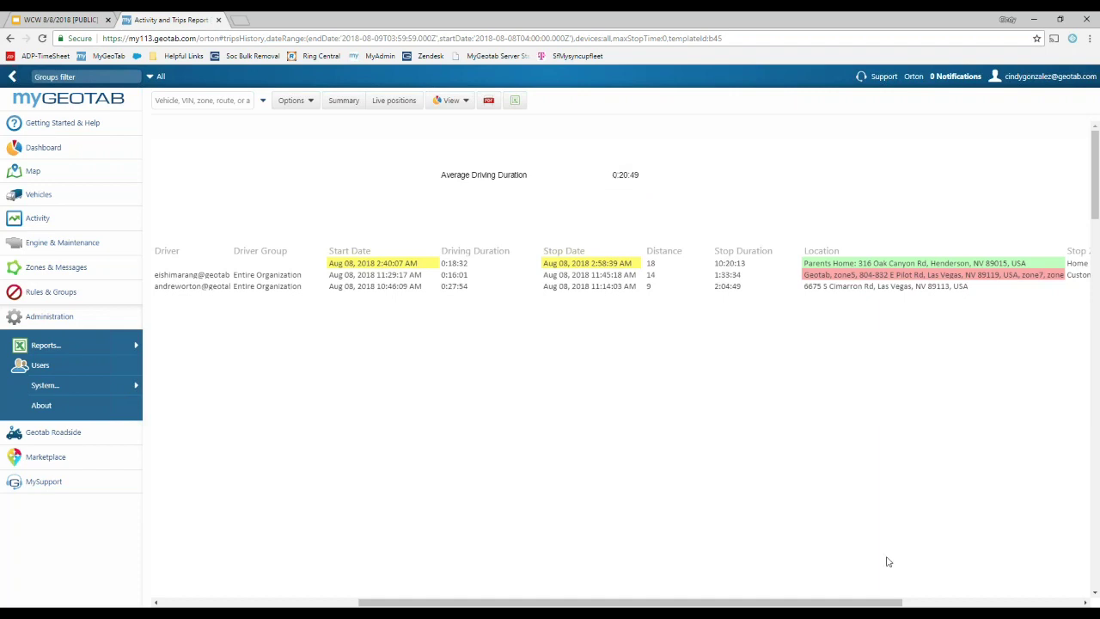
left_click_drag(855, 604, 623, 572)
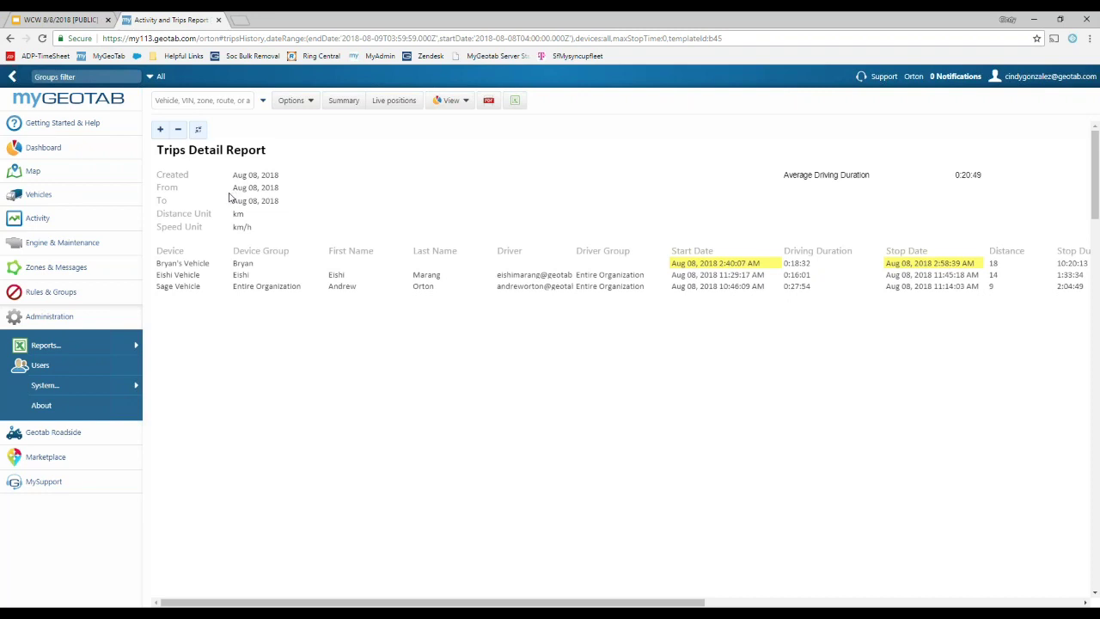
Examine the report's date period options, including the Custom date range, without applying a change
left_click(296, 101)
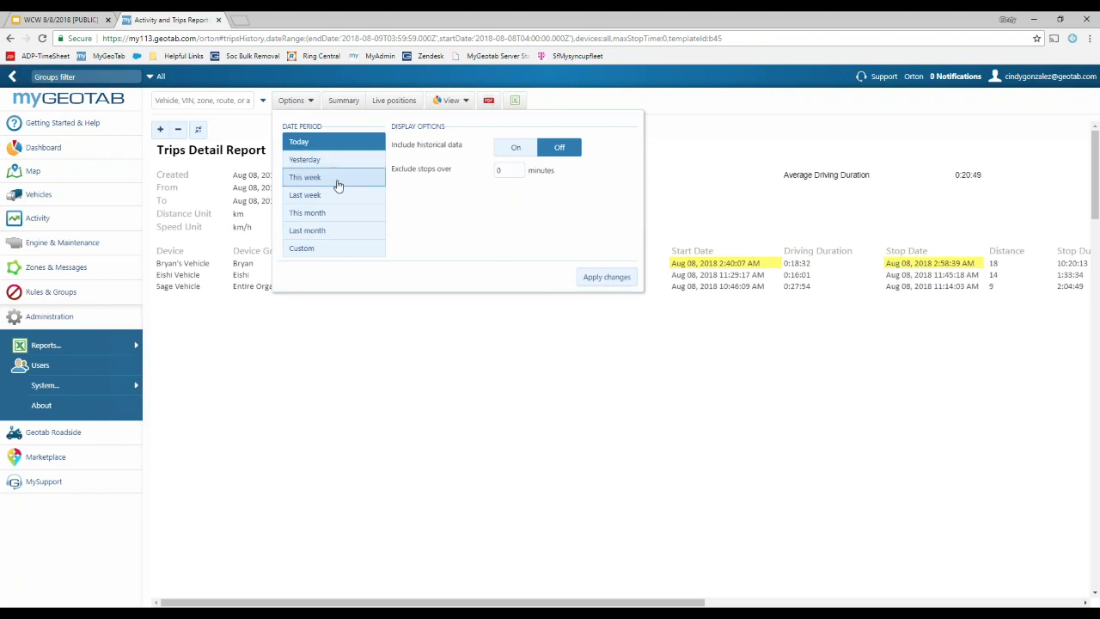
left_click(323, 249)
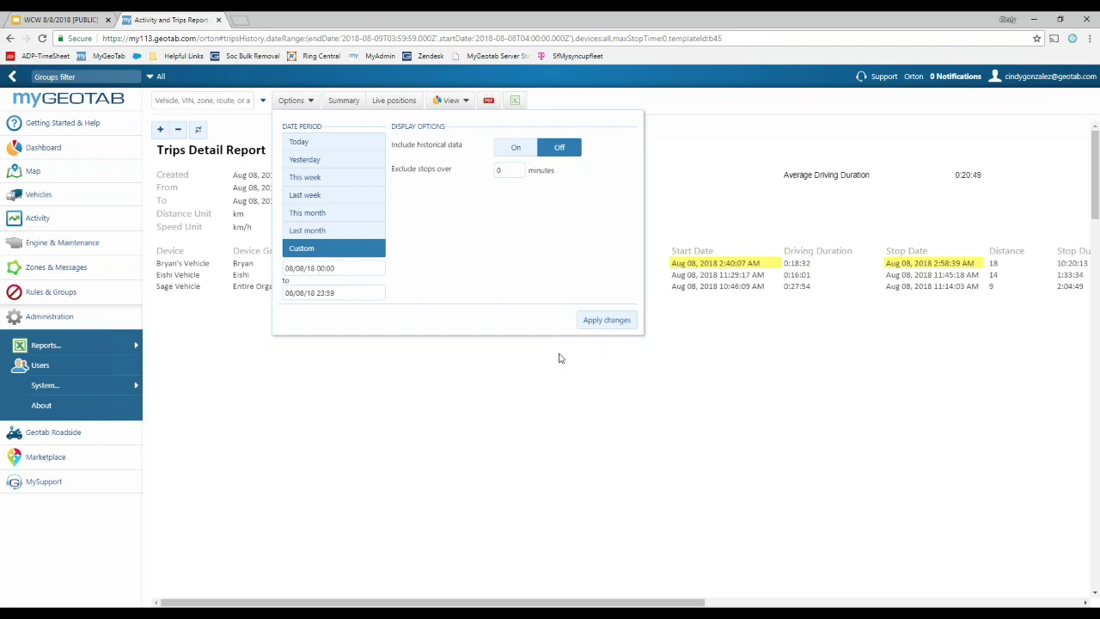
left_click(486, 373)
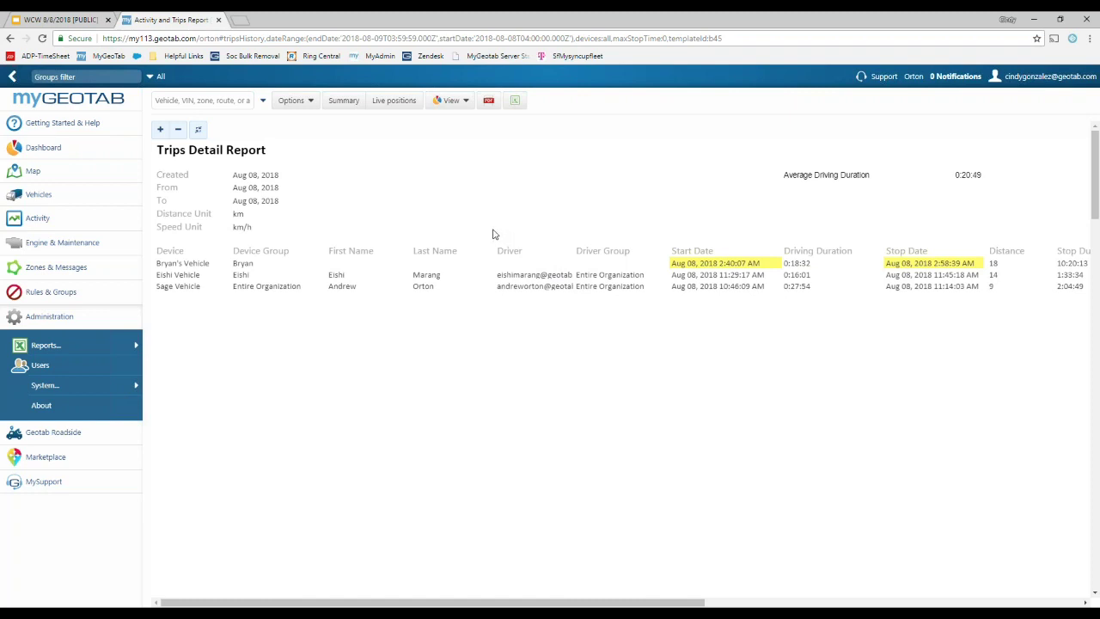
Check that the Custom Trips History Report is among the available views, and display the Advanced report for comparison
left_click(455, 100)
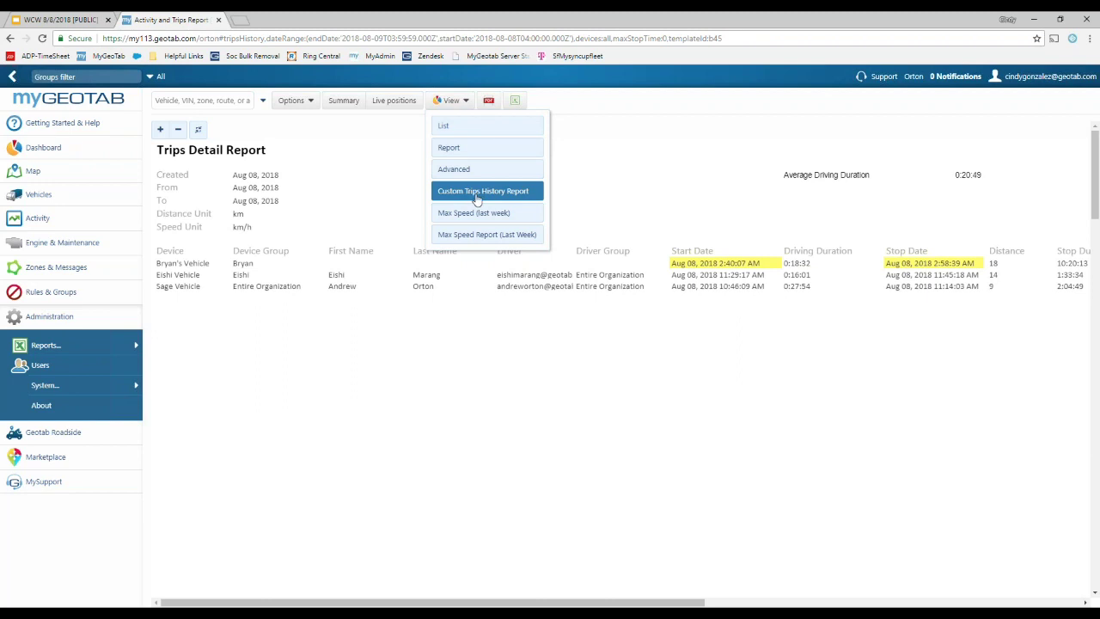
left_click(420, 187)
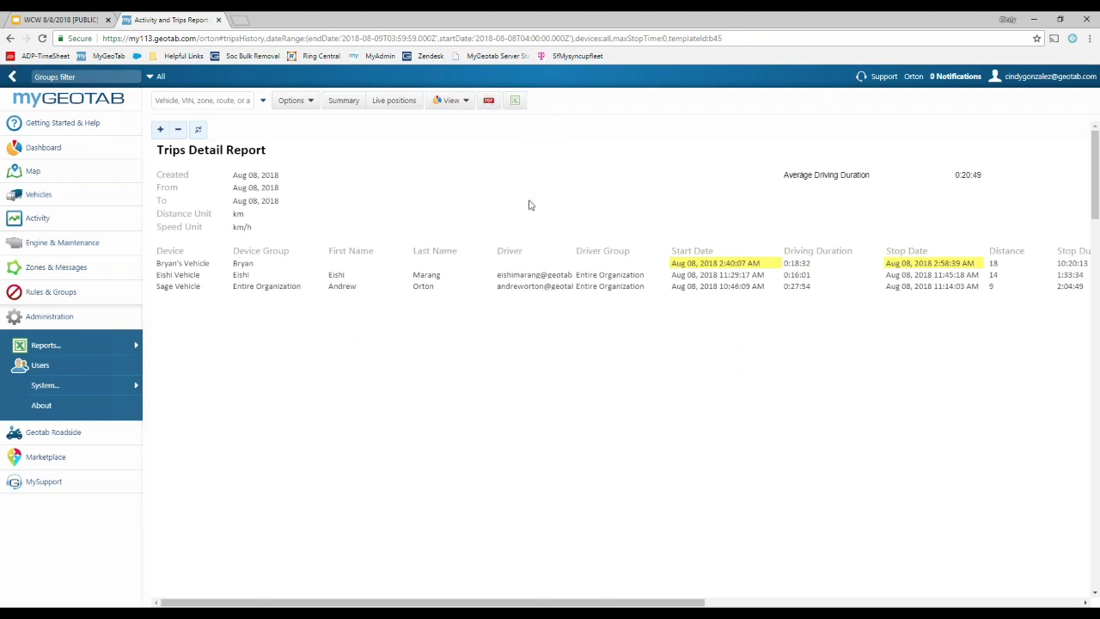
left_click(453, 101)
left_click(473, 168)
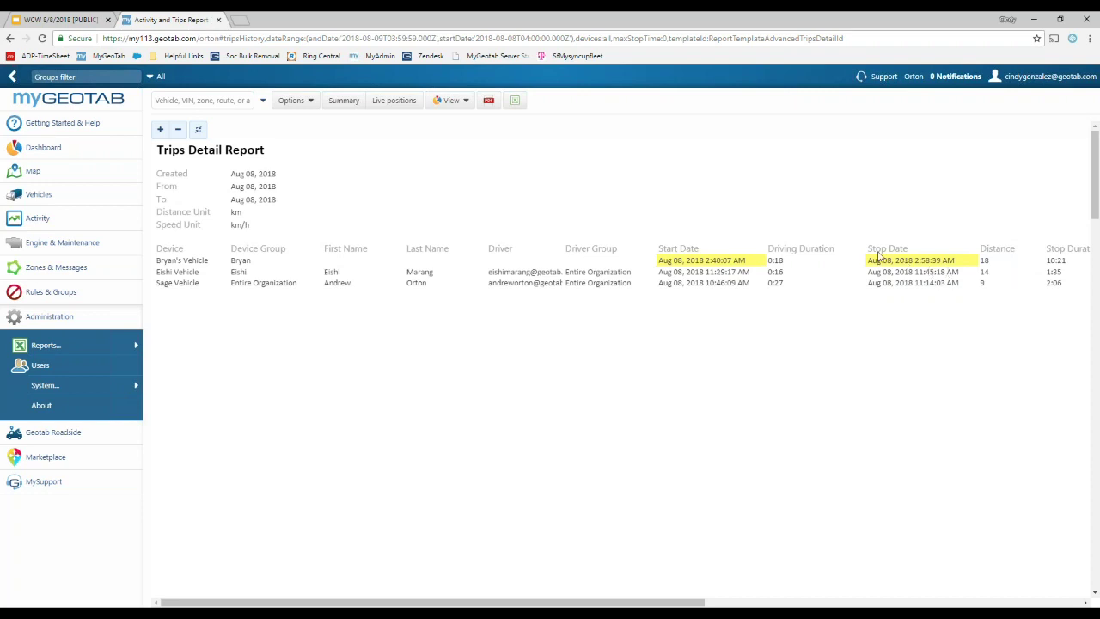
Open the IFTA Report among the Activity reports
left_click(62, 318)
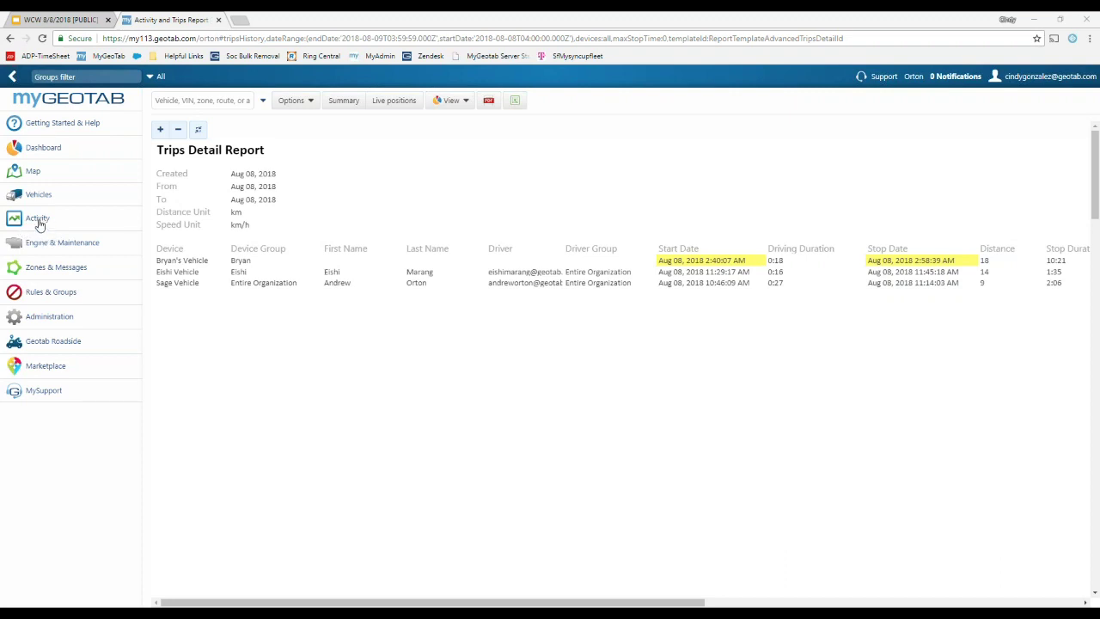
left_click(38, 221)
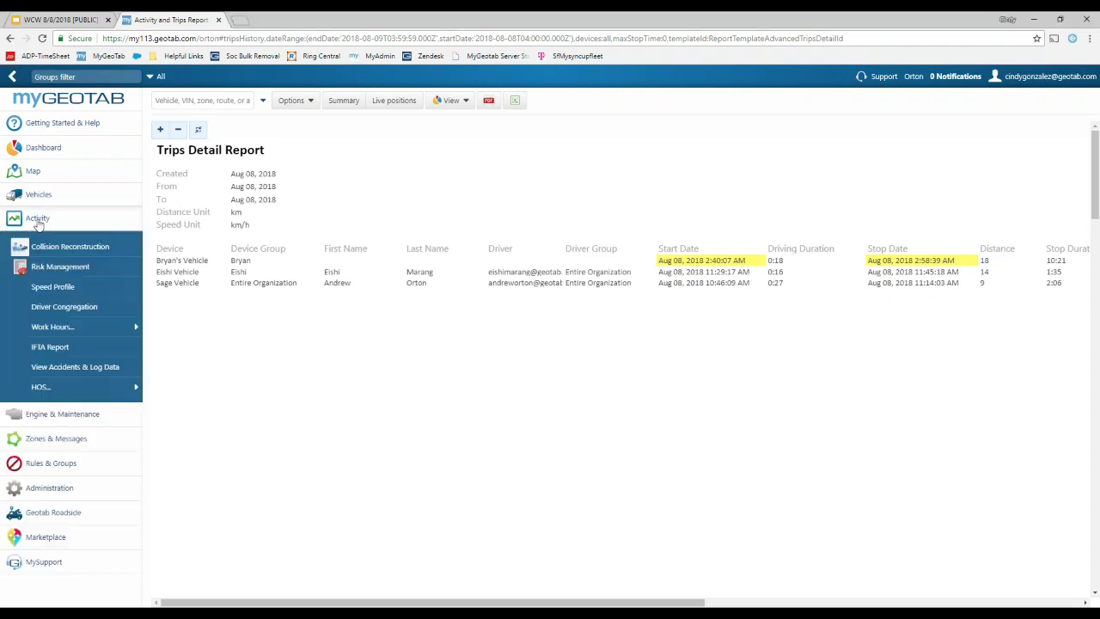
left_click(69, 348)
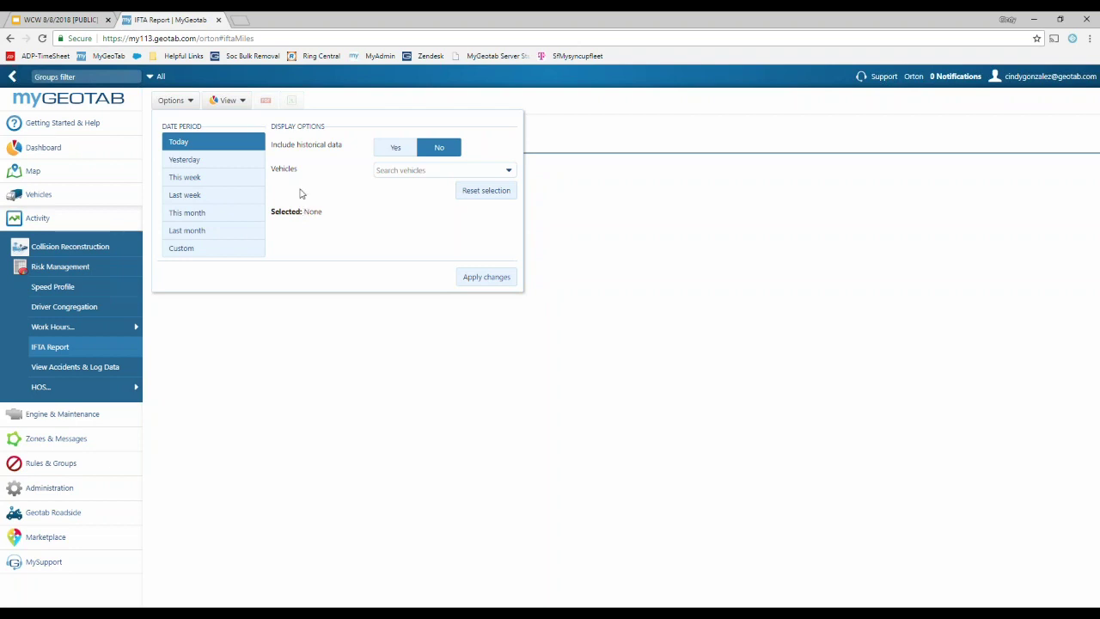
Set the IFTA report's date period to Custom with a start date of 07/01/18 00:00
left_click(204, 250)
left_click(204, 267)
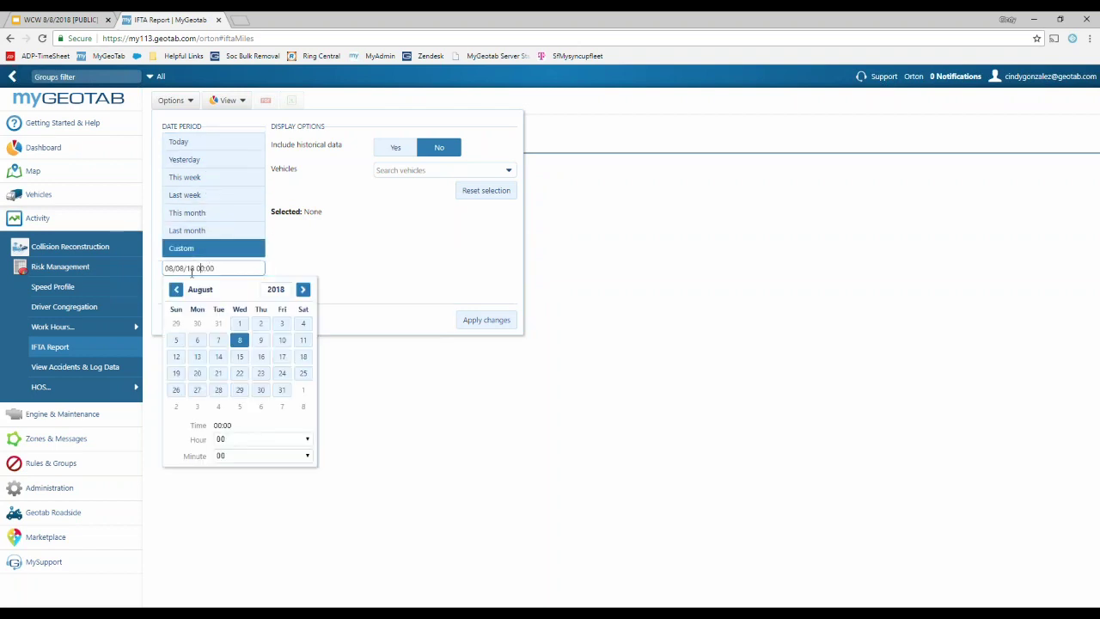
left_click(176, 291)
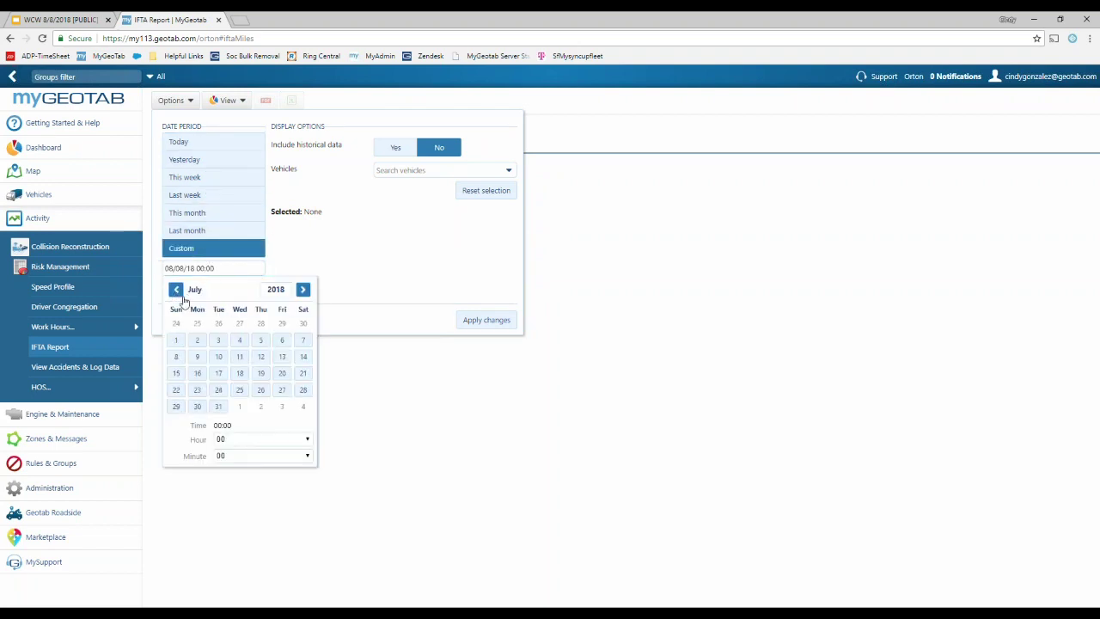
left_click(176, 341)
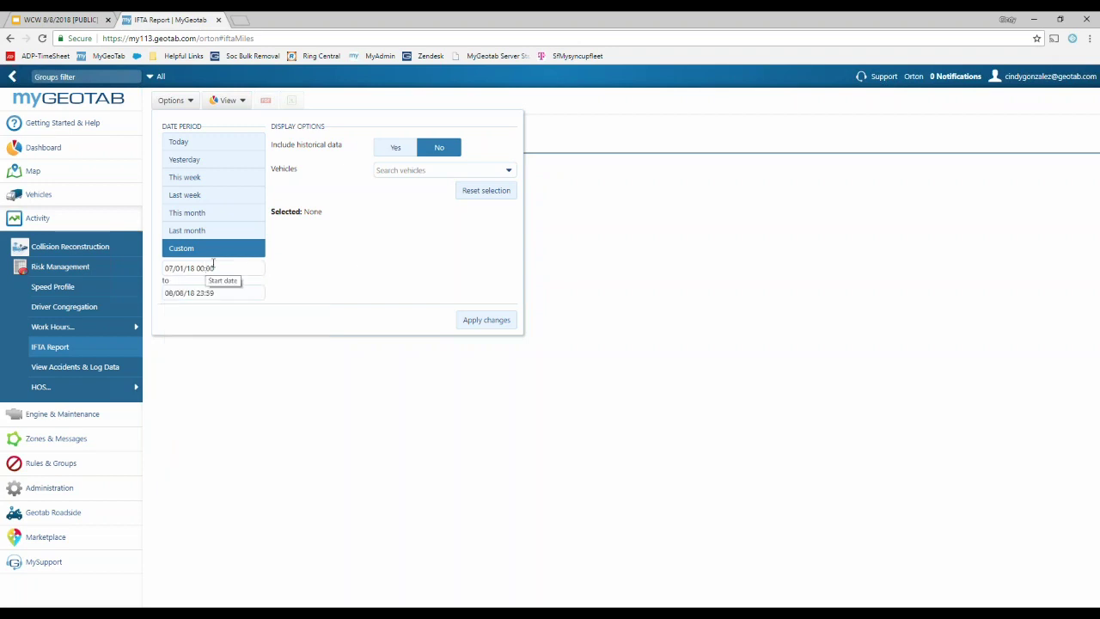
Include all vehicles in the IFTA report, apply the options, and look over the generated report
left_click(507, 171)
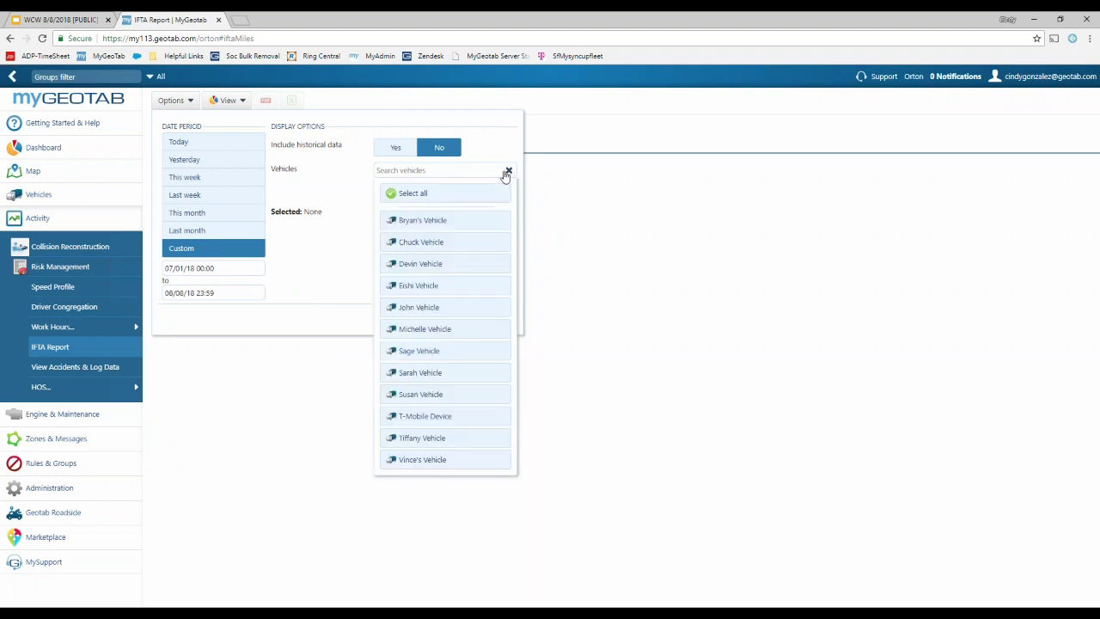
left_click(477, 194)
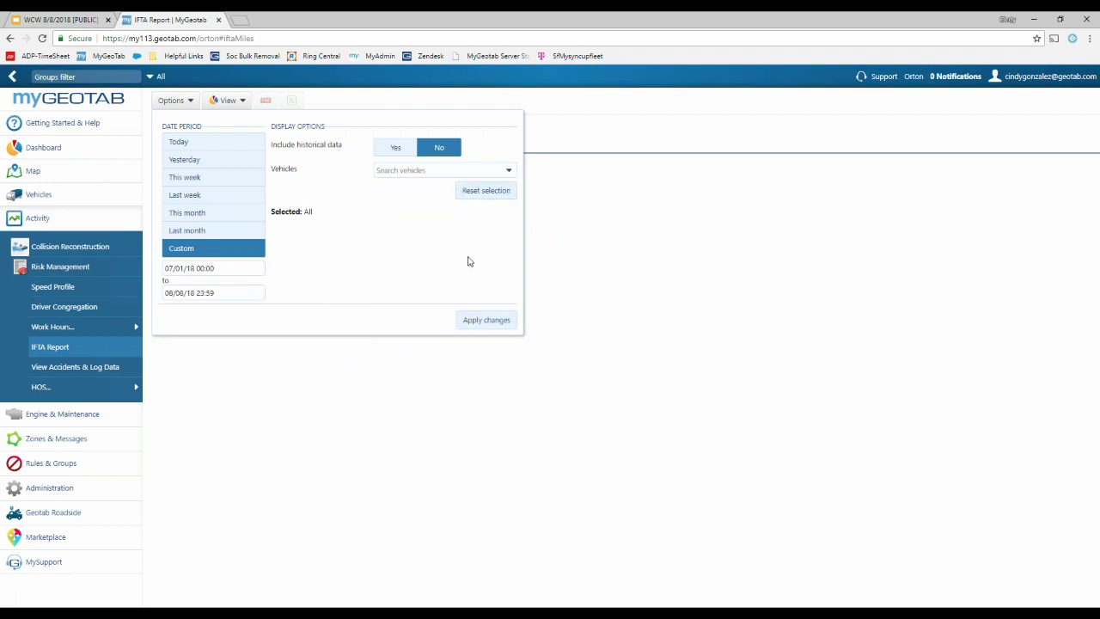
left_click(494, 319)
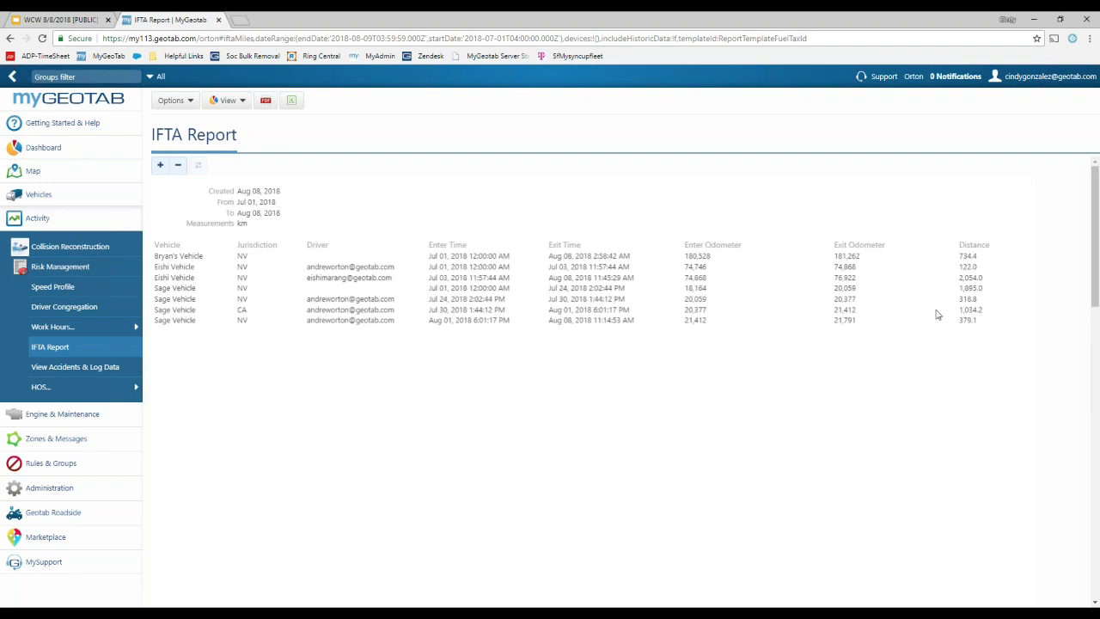
scroll(744, 302, "down", 3)
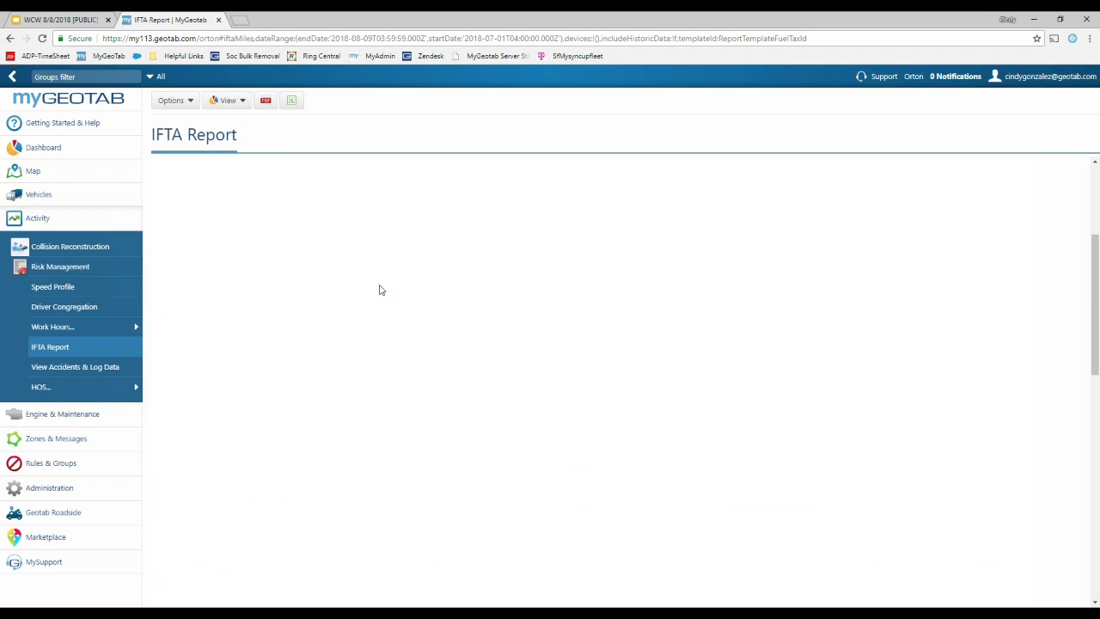
Export the IFTA report to Excel, open the downloaded Fuel Tax Report workbook, and enable editing
left_click(292, 102)
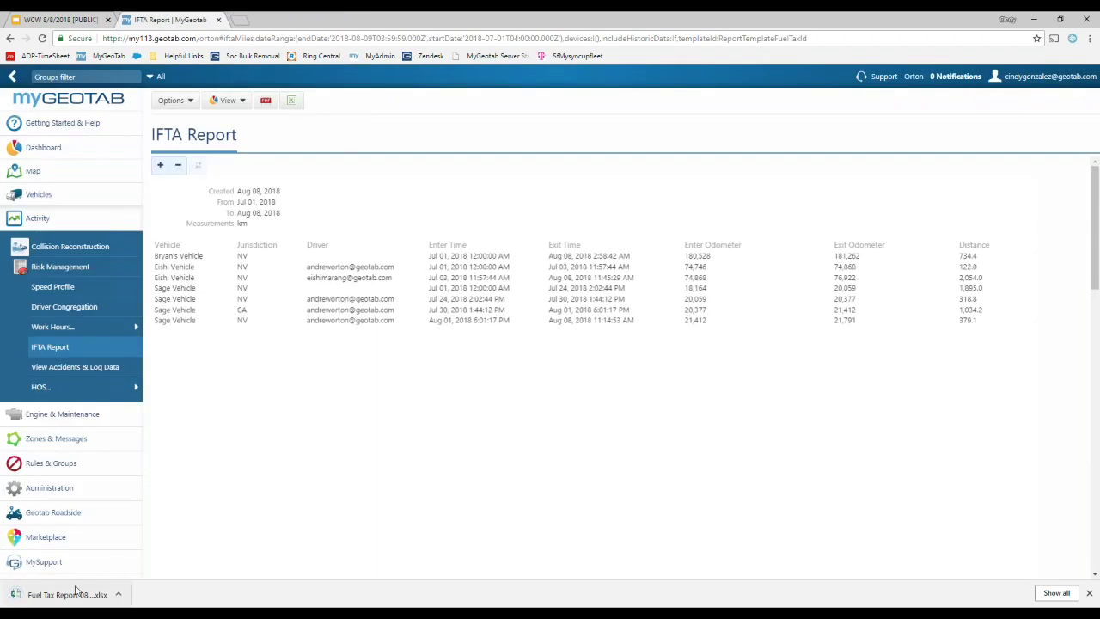
left_click(29, 593)
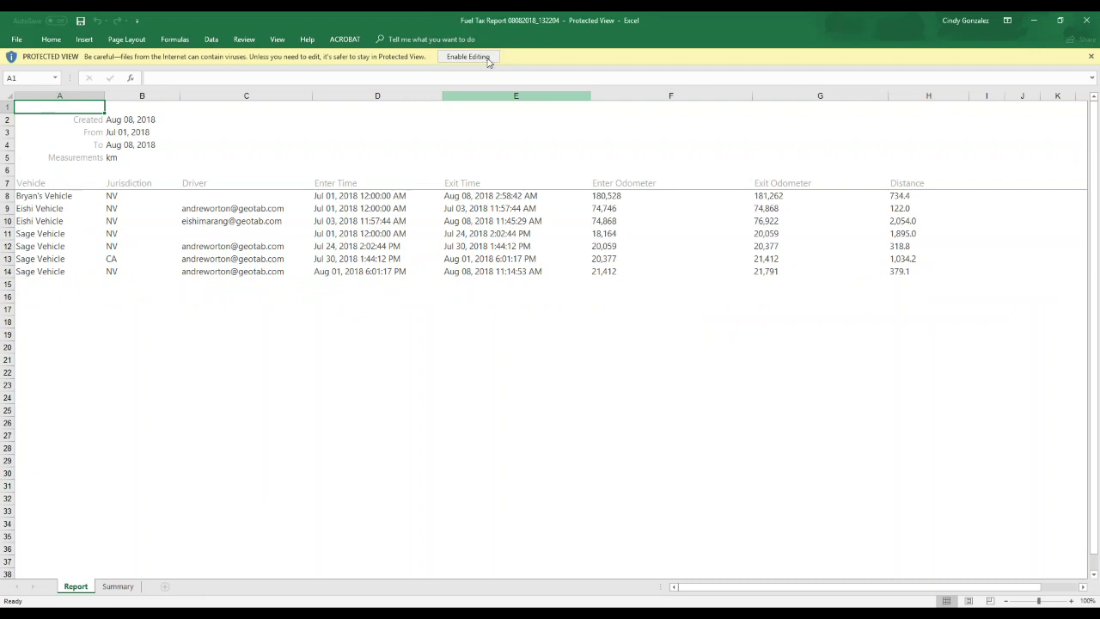
left_click(469, 56)
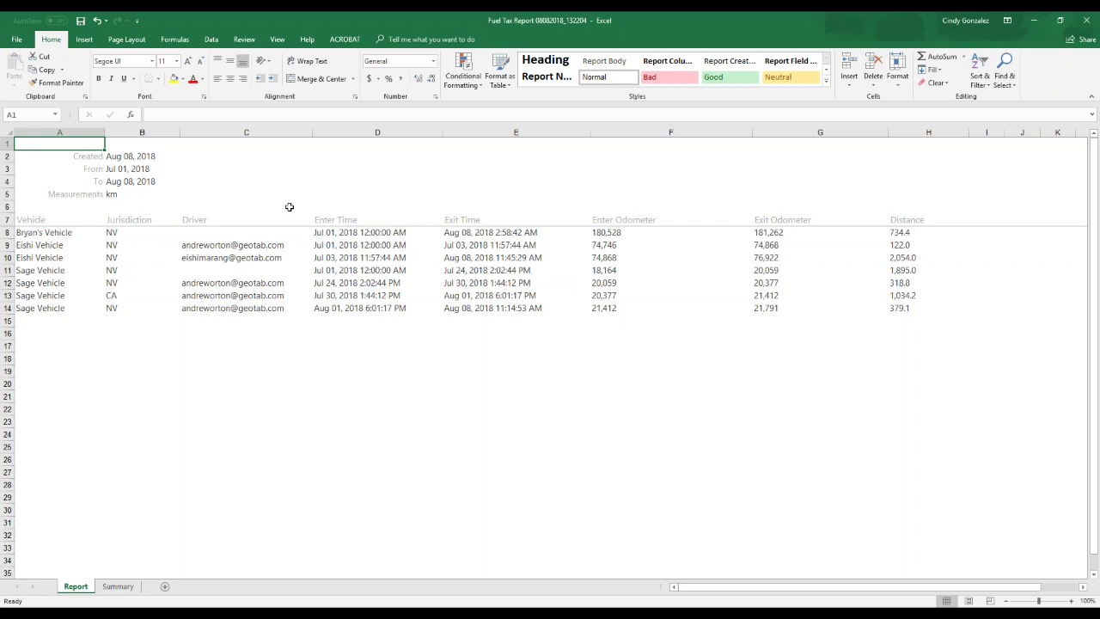
Hide columns C to G, Driver through Exit Odometer, in the Report sheet and look over the first record's remaining cells
left_click(241, 129)
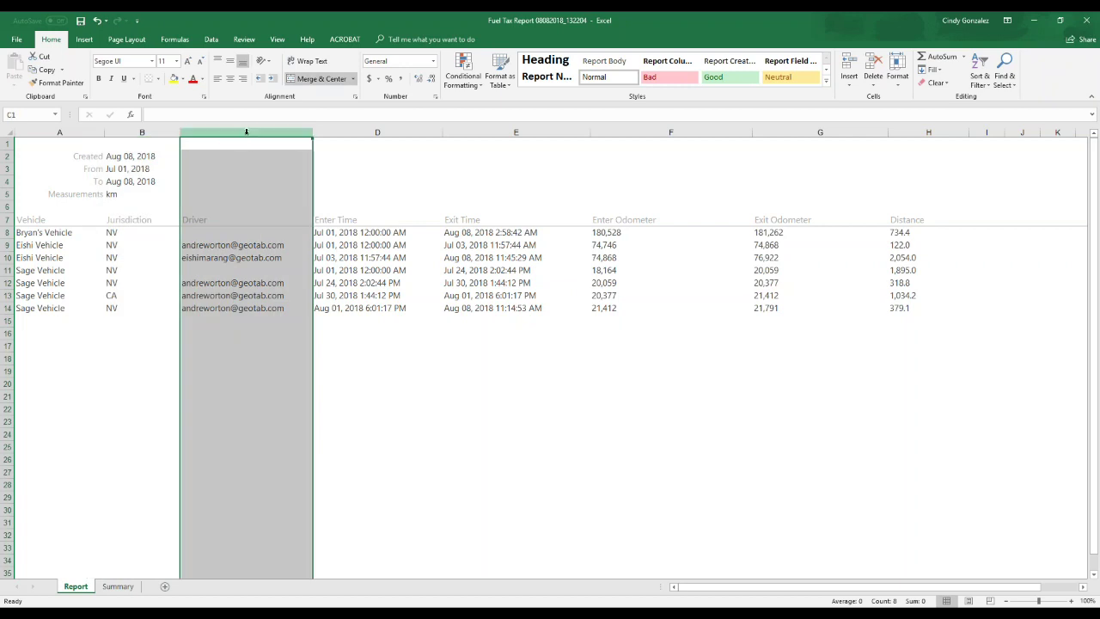
left_click_drag(304, 131, 774, 140)
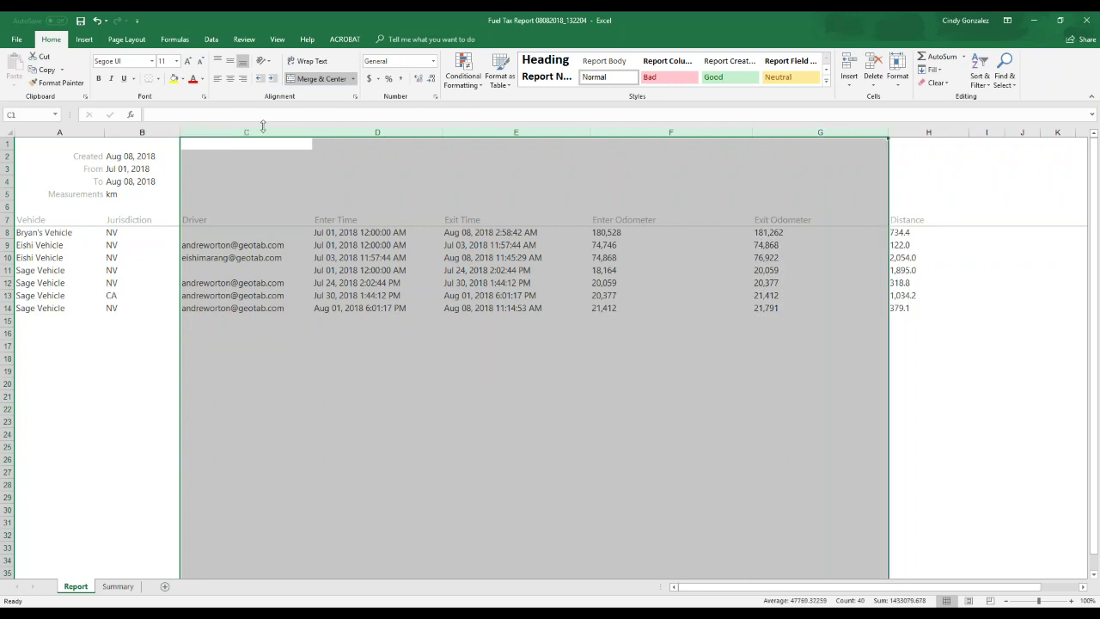
right_click(371, 134)
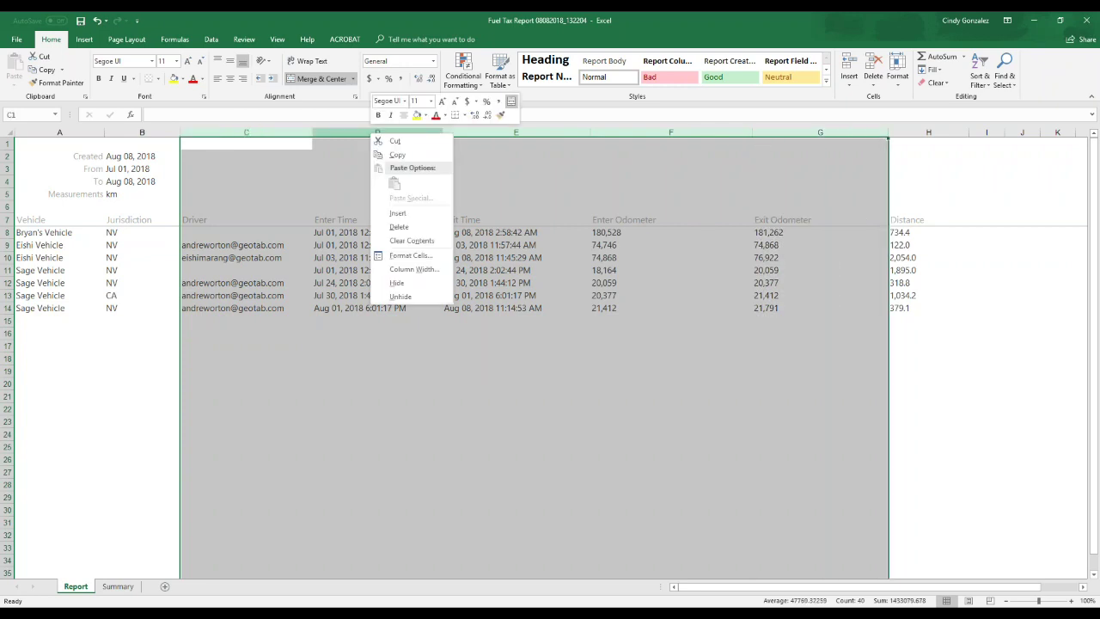
left_click(416, 287)
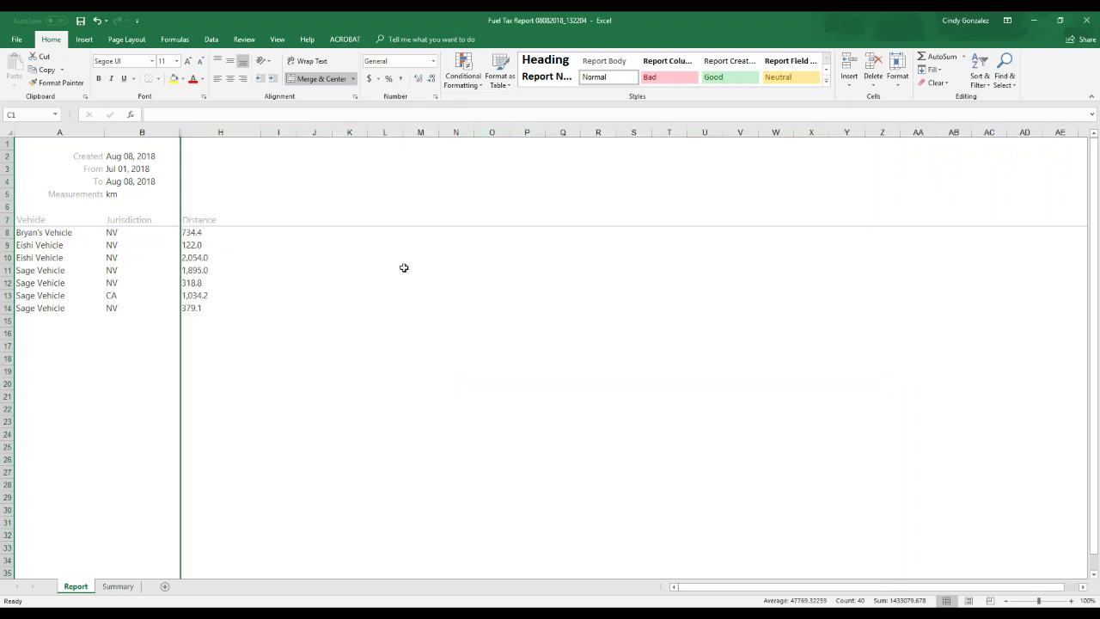
left_click(302, 245)
left_click(46, 231)
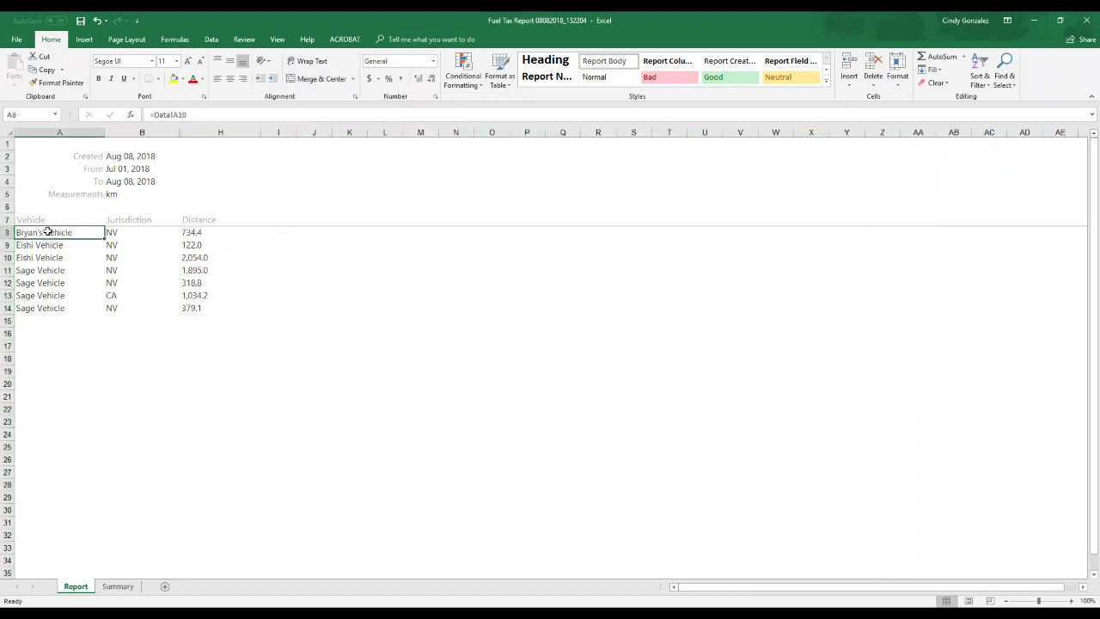
left_click(129, 235)
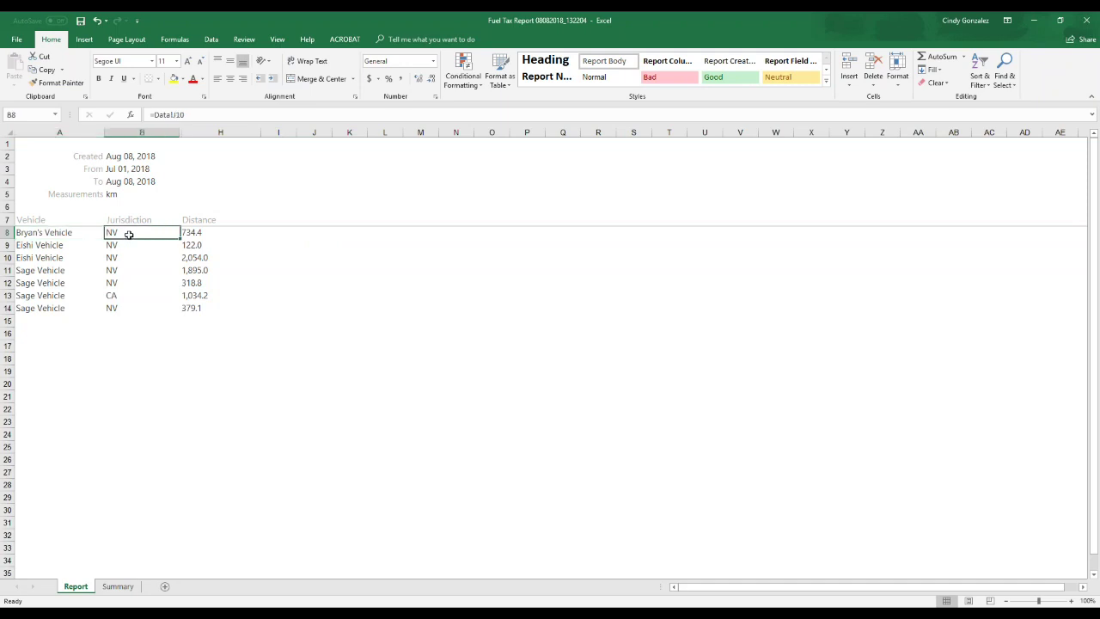
left_click(200, 234)
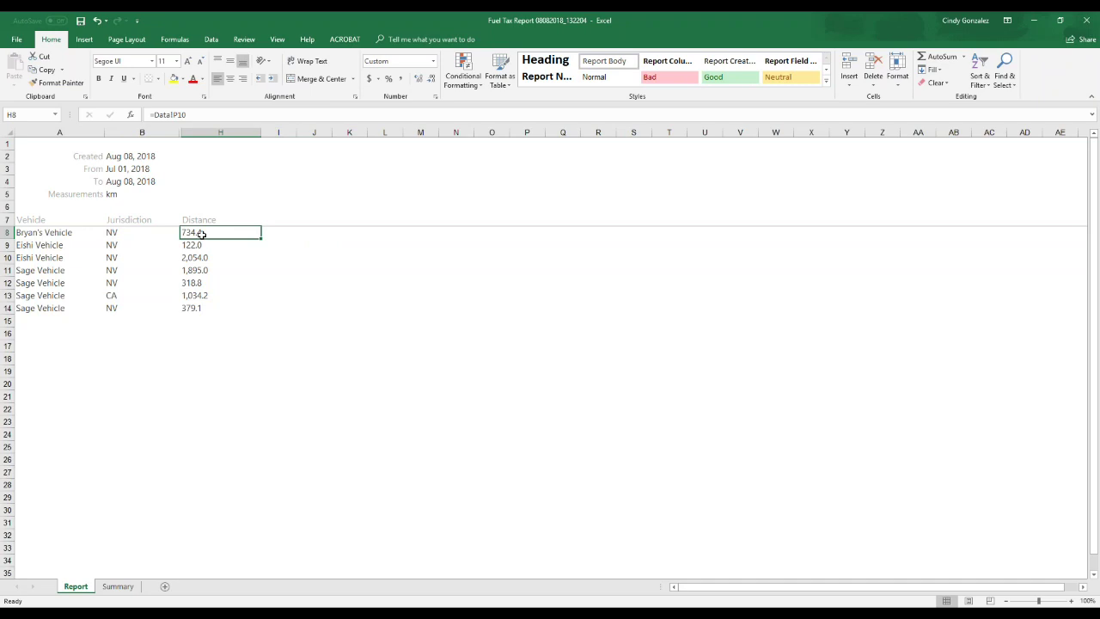
left_click(269, 197)
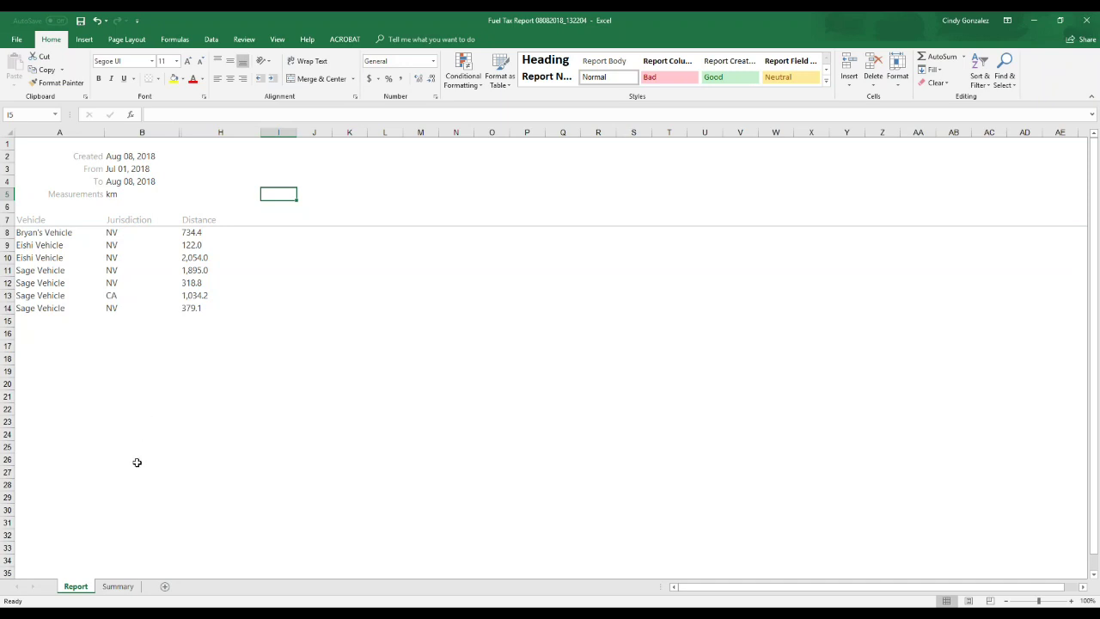
View the Summary sheet, then check which hidden sheets the workbook offers to unhide without unhiding any
left_click(116, 587)
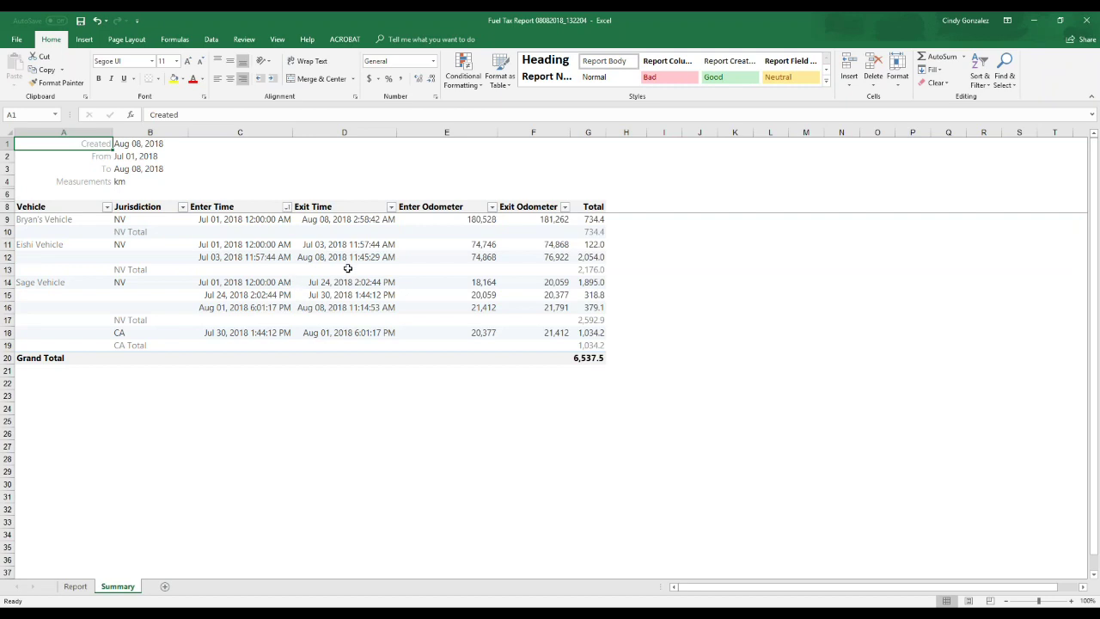
mouse_move(330, 246)
right_click(90, 589)
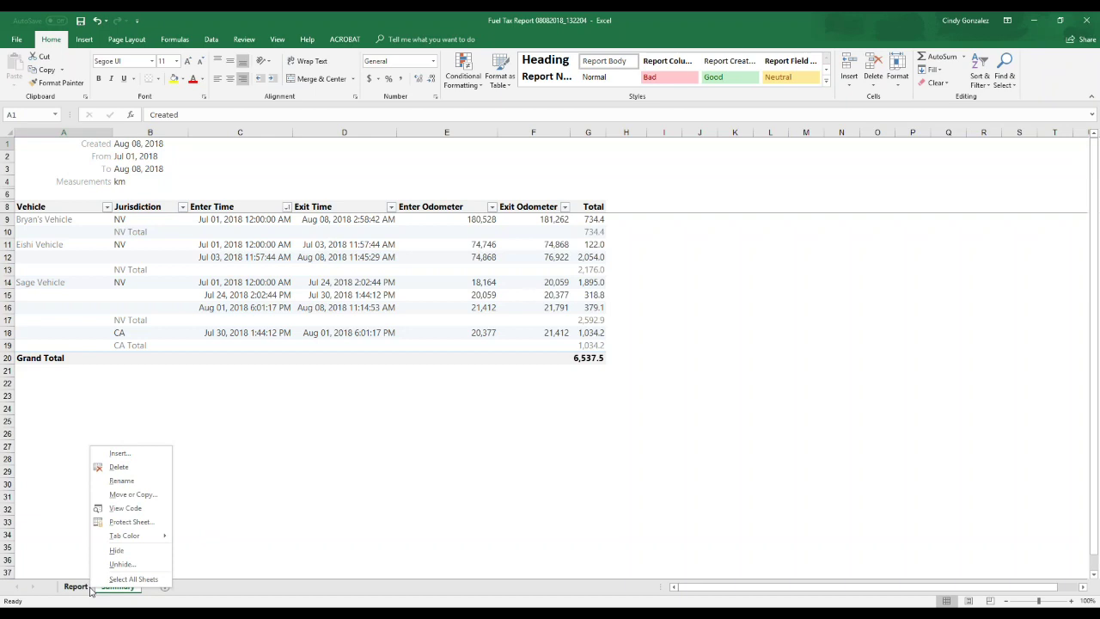
left_click(132, 564)
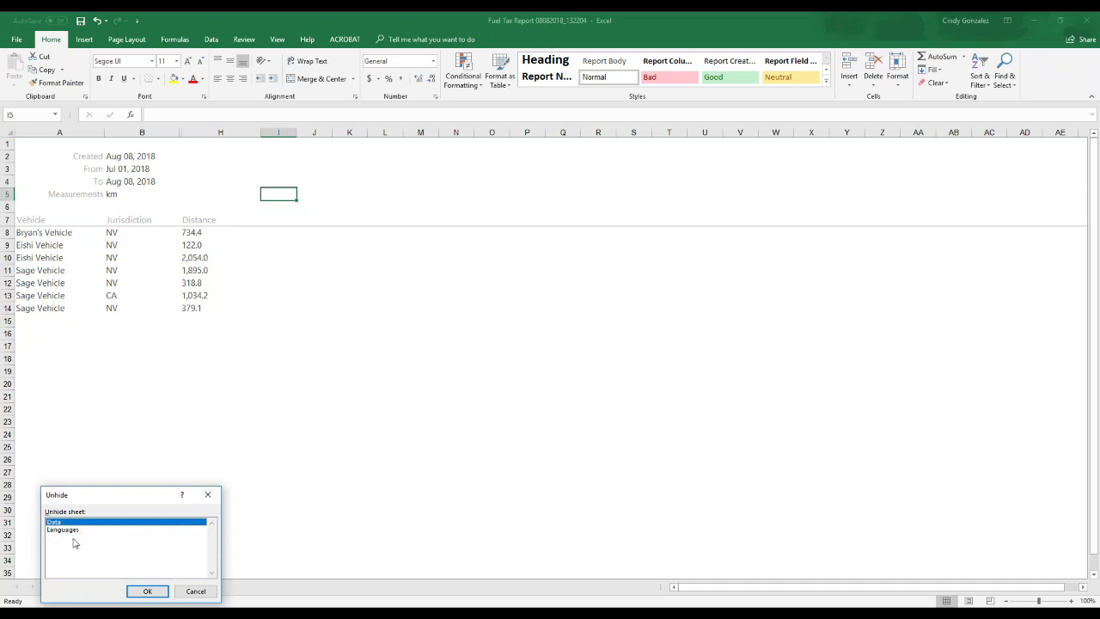
left_click(195, 591)
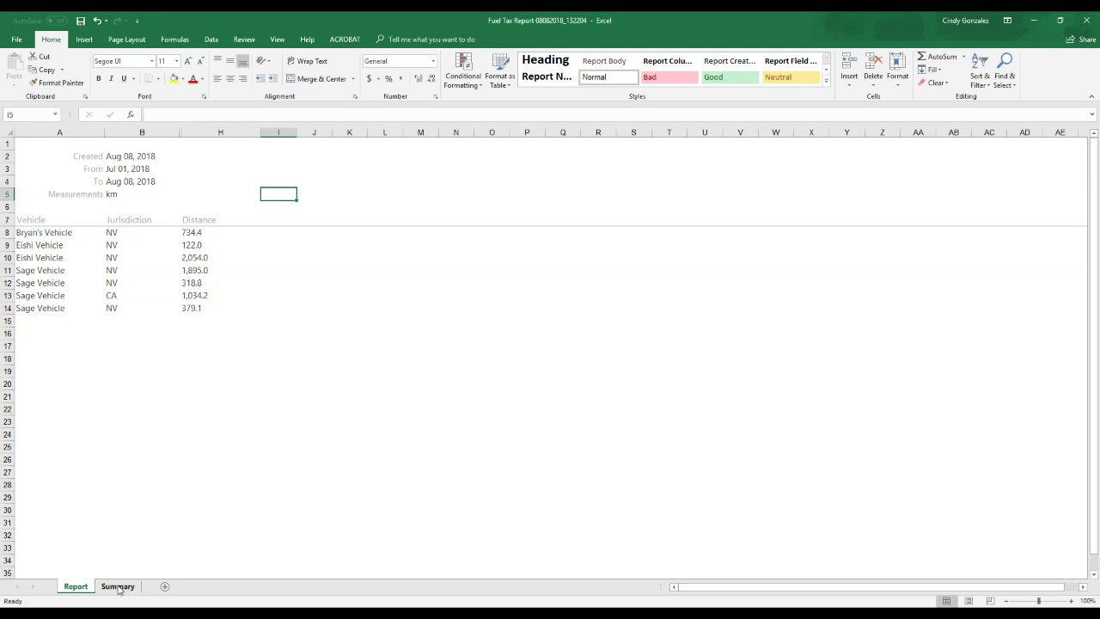
Open the Summary sheet and bring up the PivotTable field list for its pivot table
left_click(119, 587)
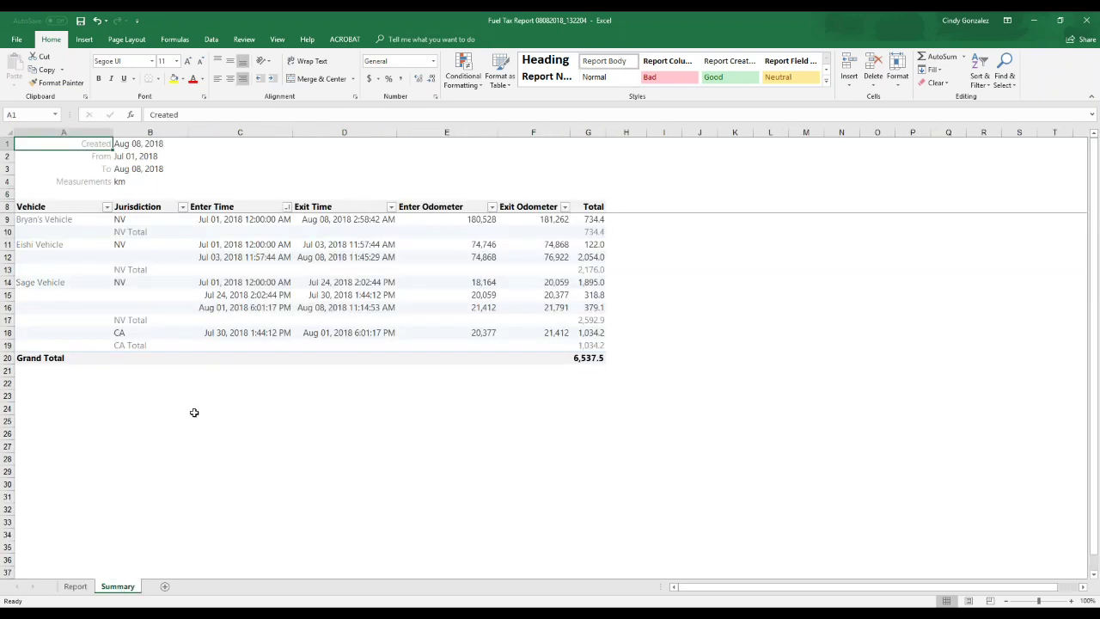
left_click(279, 282)
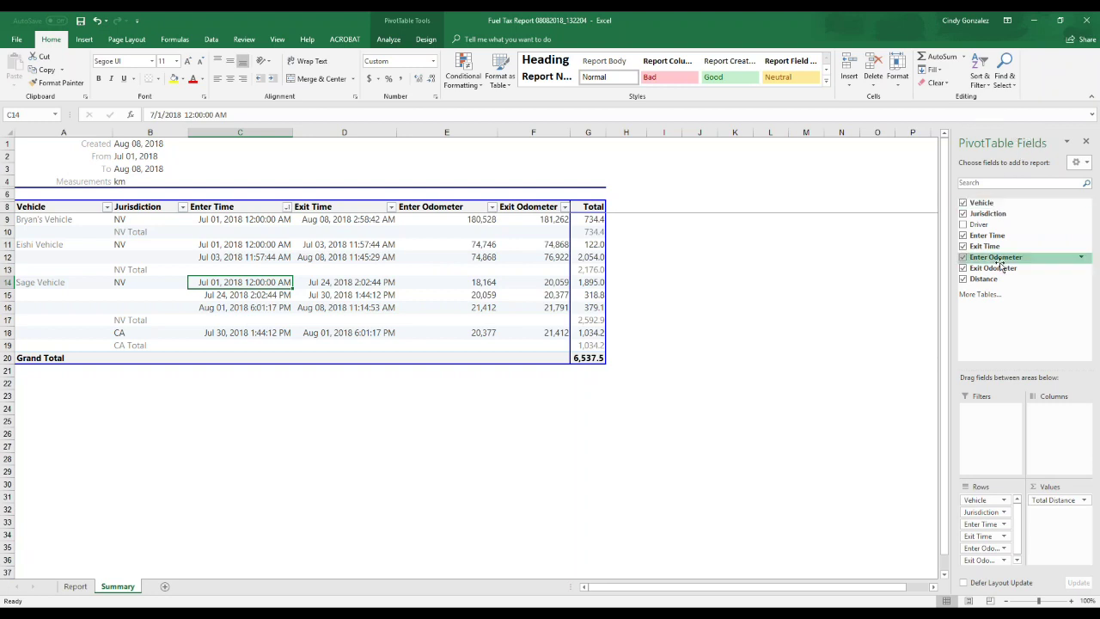
left_click(643, 228)
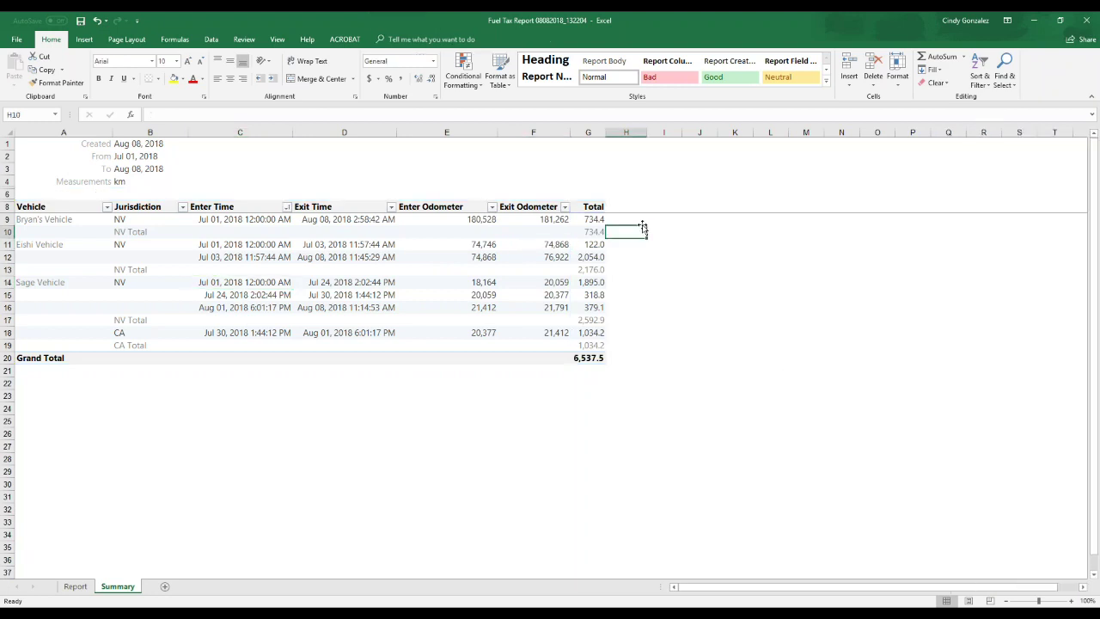
left_click(348, 248)
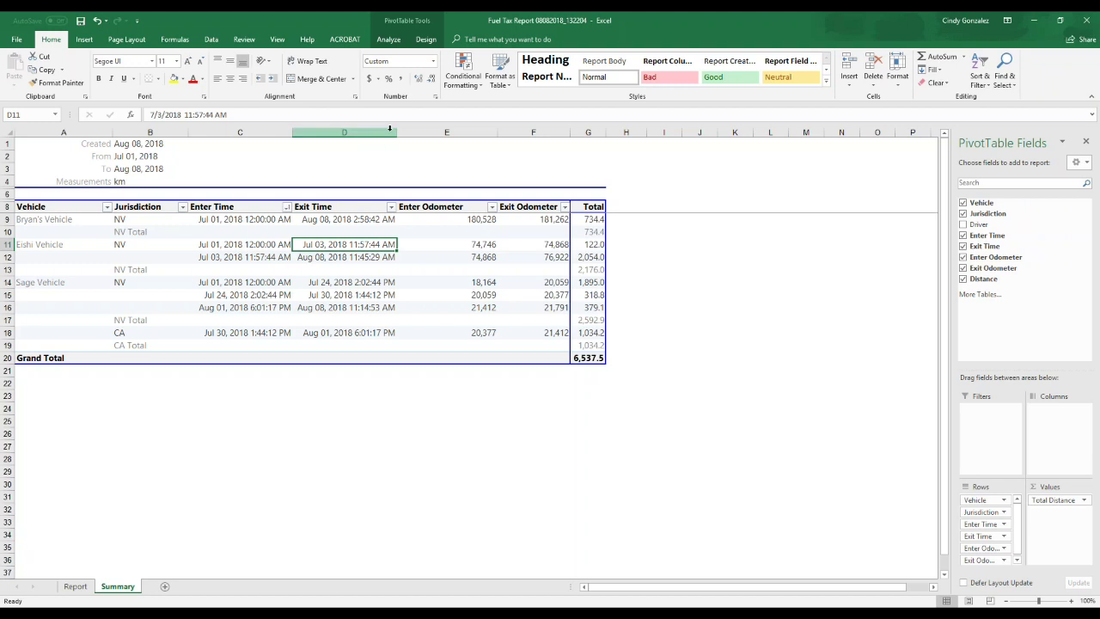
left_click(387, 40)
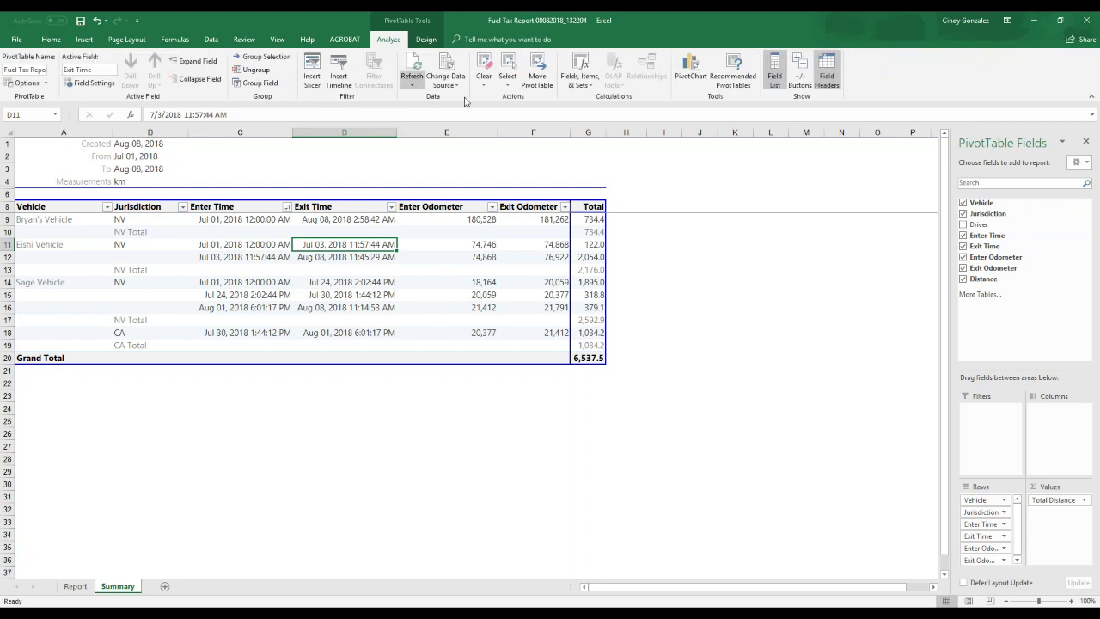
left_click(776, 79)
left_click(776, 79)
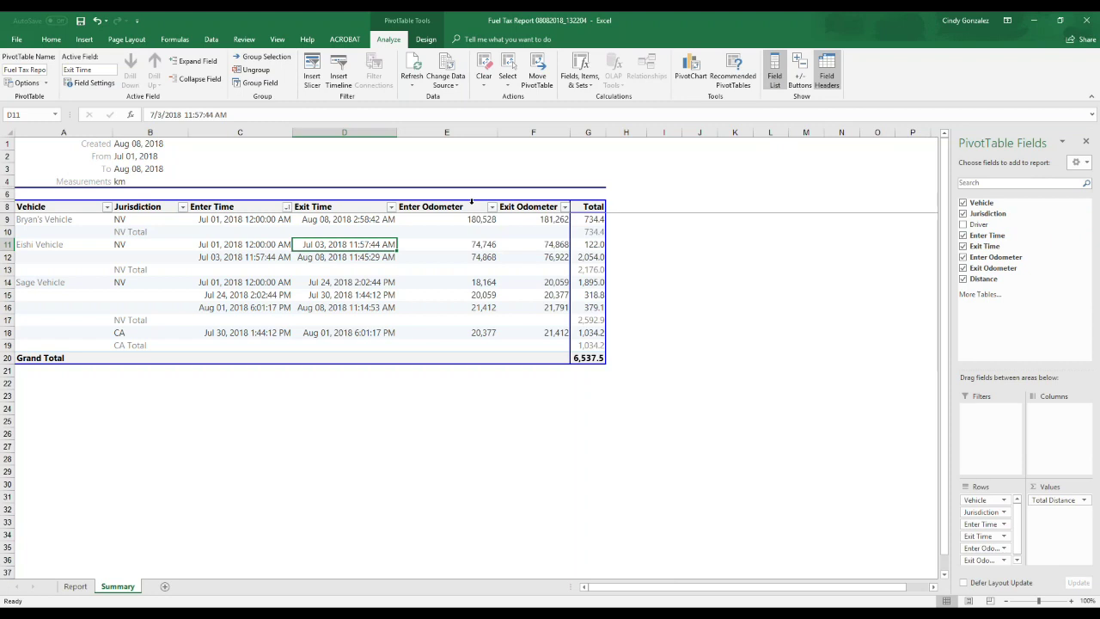
Remove the Enter Time, Exit Time, Enter Odometer and Exit Odometer fields from the Summary pivot table
left_click(963, 235)
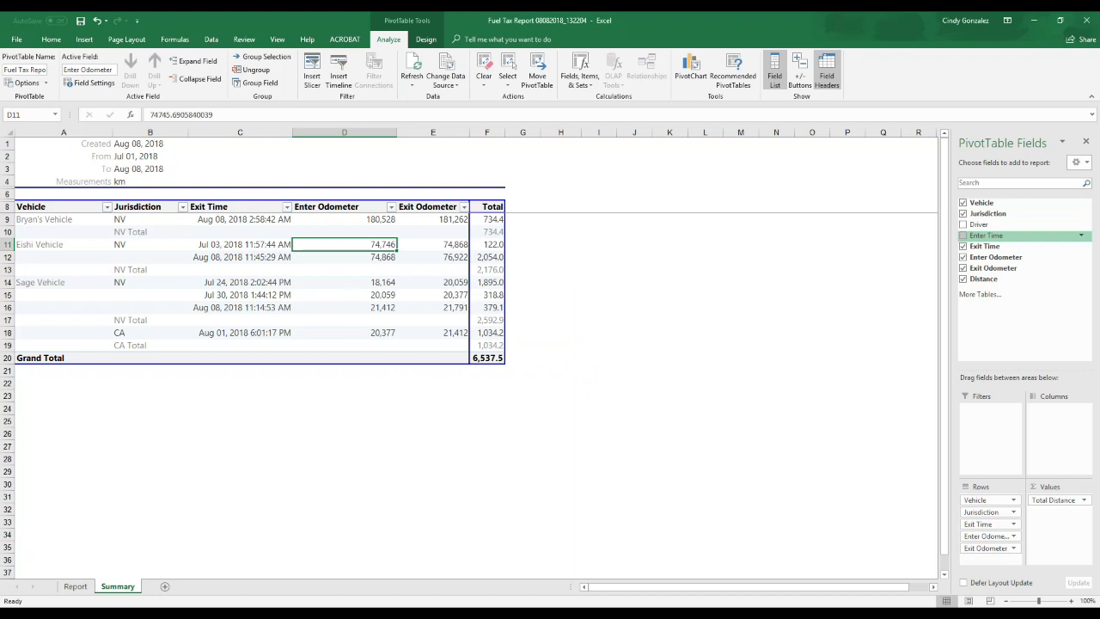
left_click(963, 247)
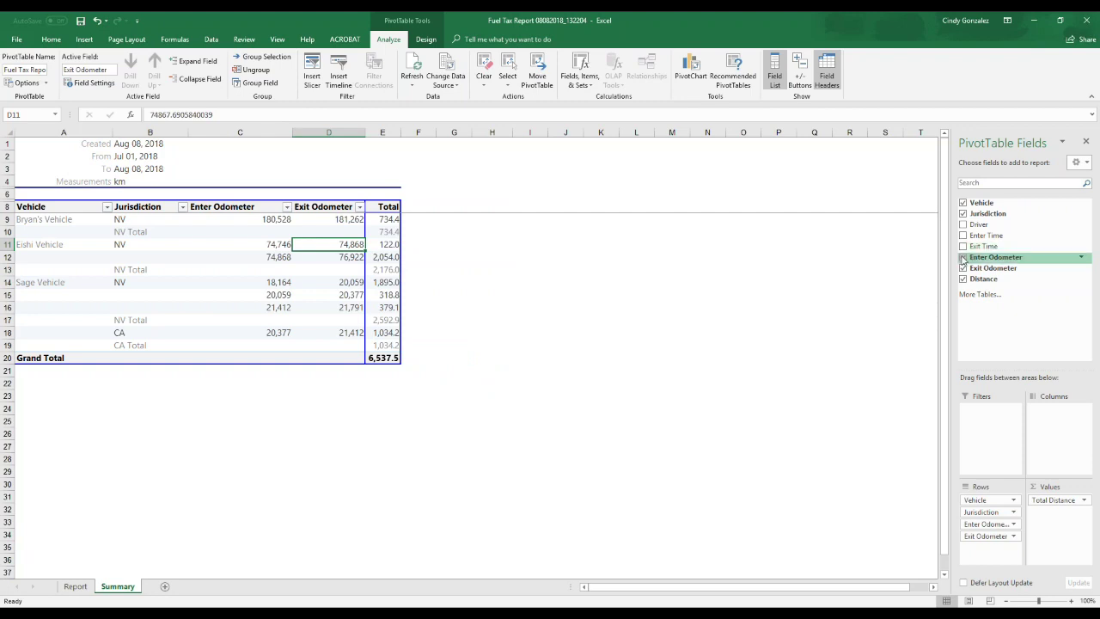
left_click(963, 258)
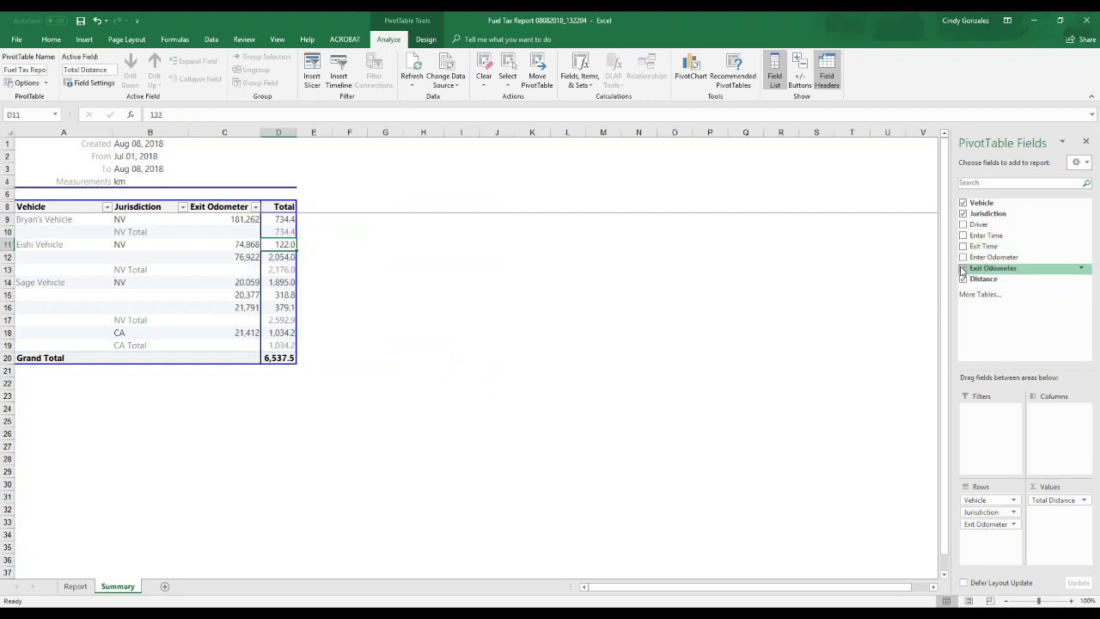
left_click(963, 268)
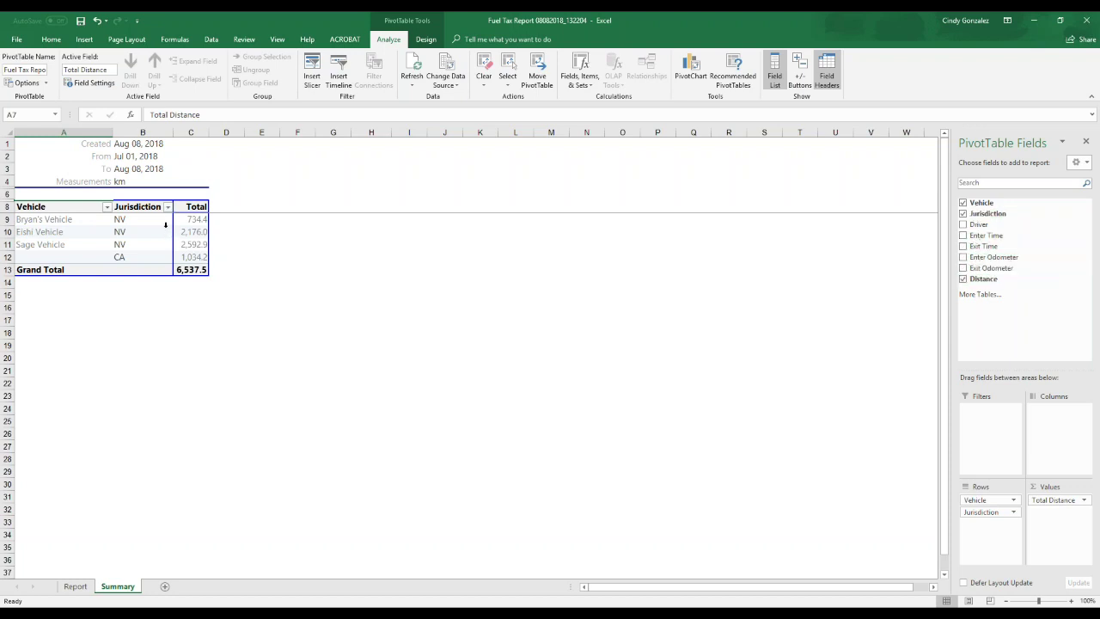
Examine the simplified pivot table's total distance per vehicle and jurisdiction and its grand total, and deselect the table
left_click(159, 230)
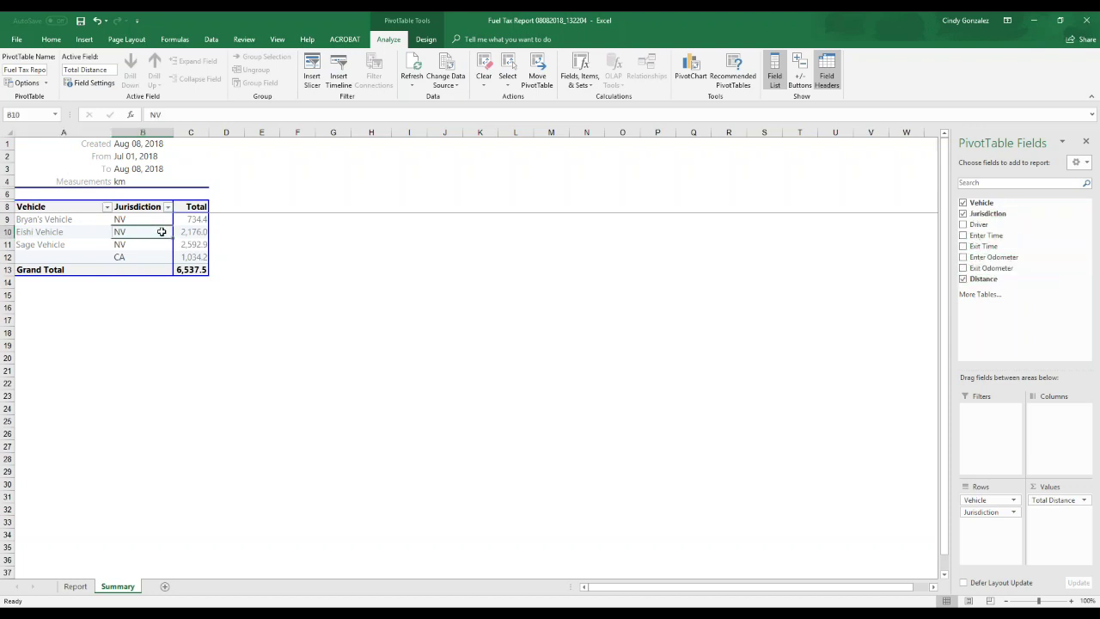
left_click(140, 221)
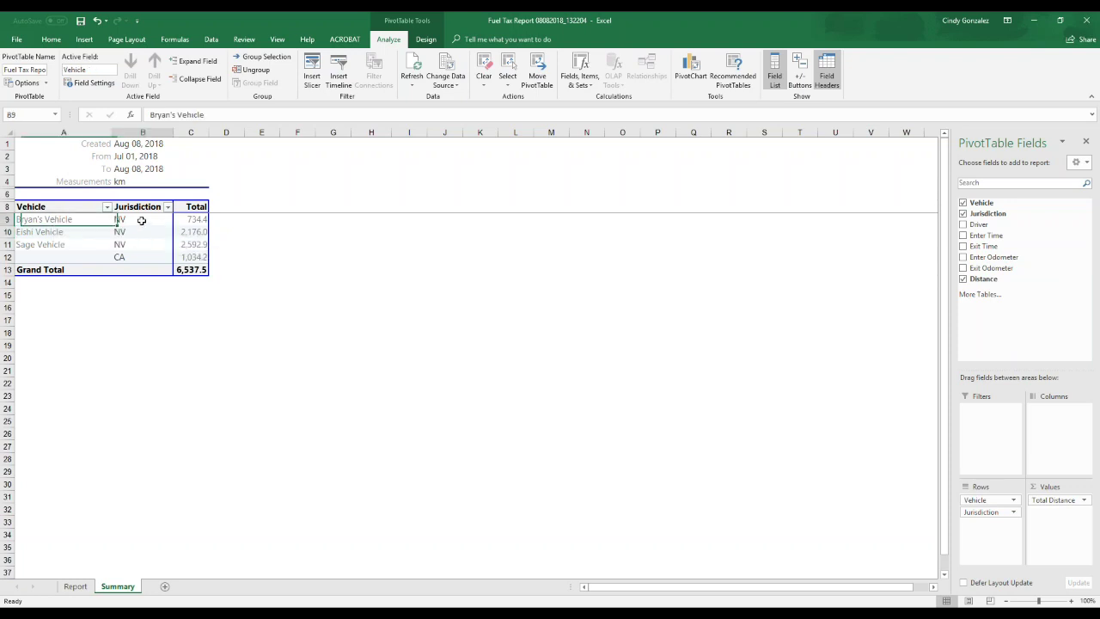
left_click(196, 222)
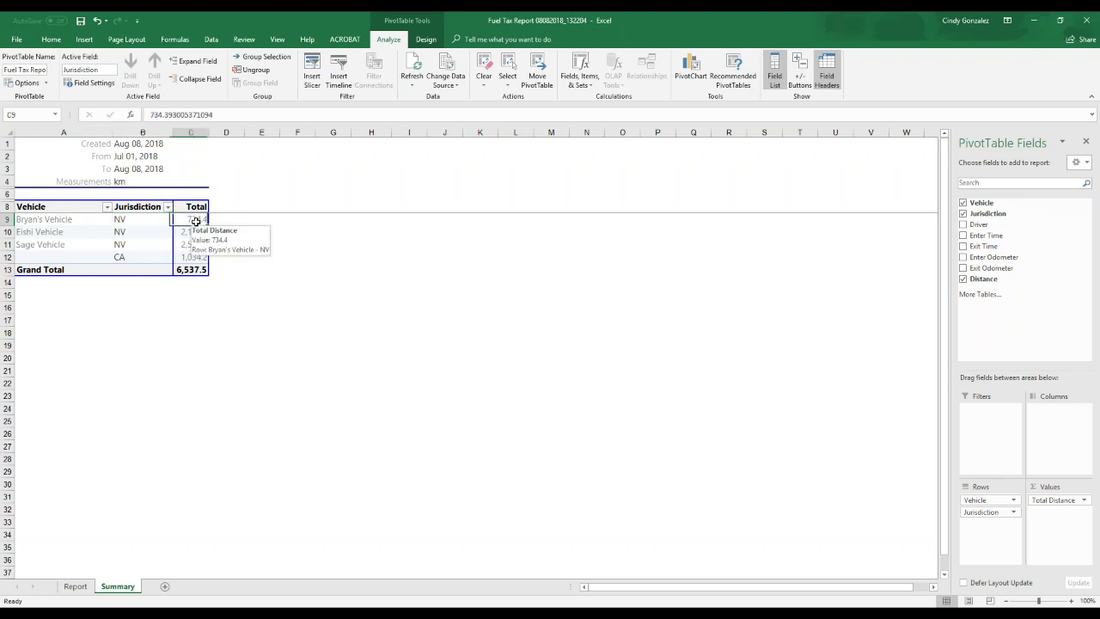
left_click(133, 221)
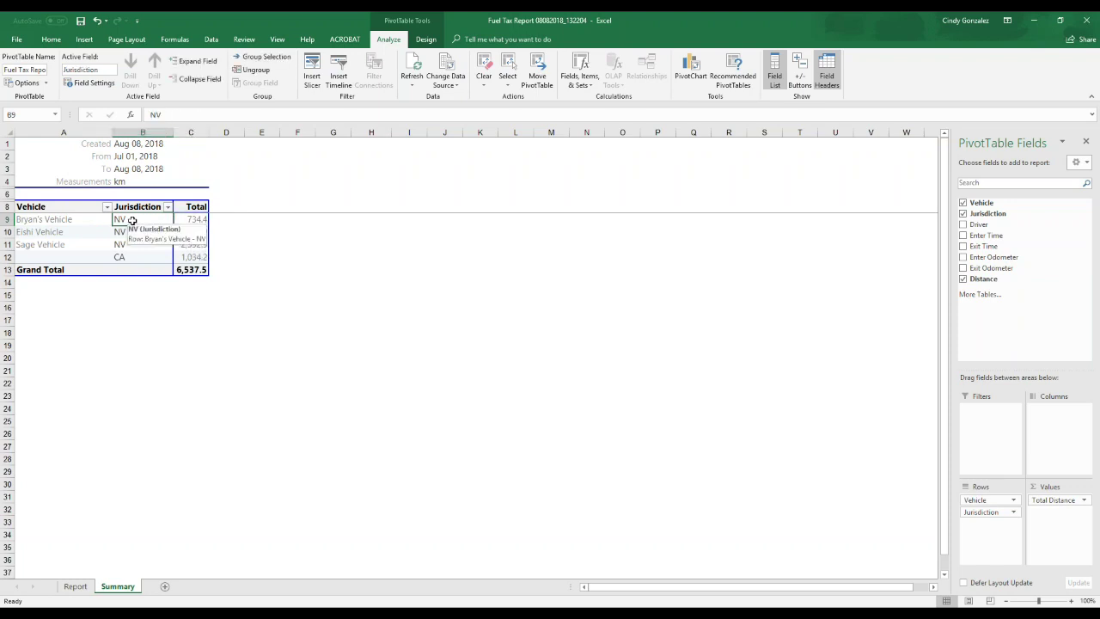
left_click(70, 220)
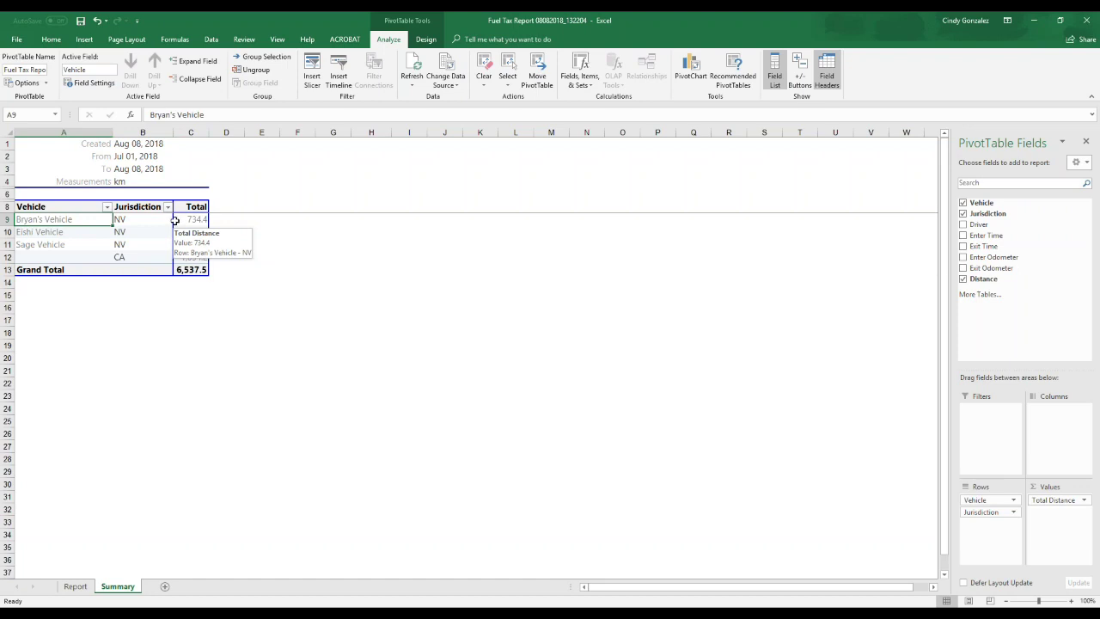
left_click_drag(177, 219, 180, 250)
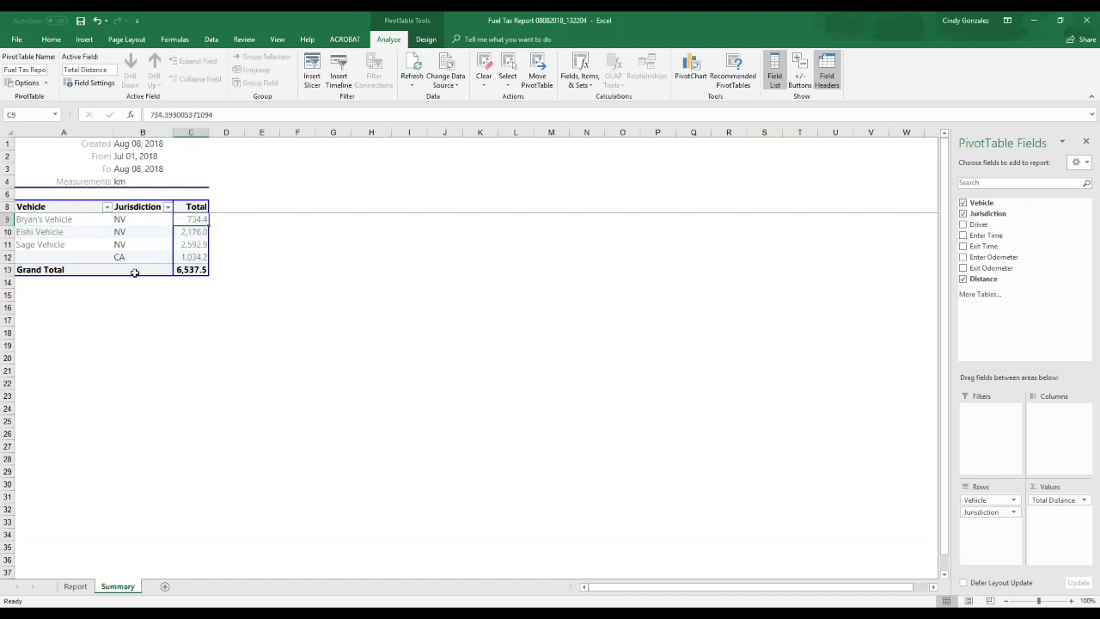
left_click(42, 247)
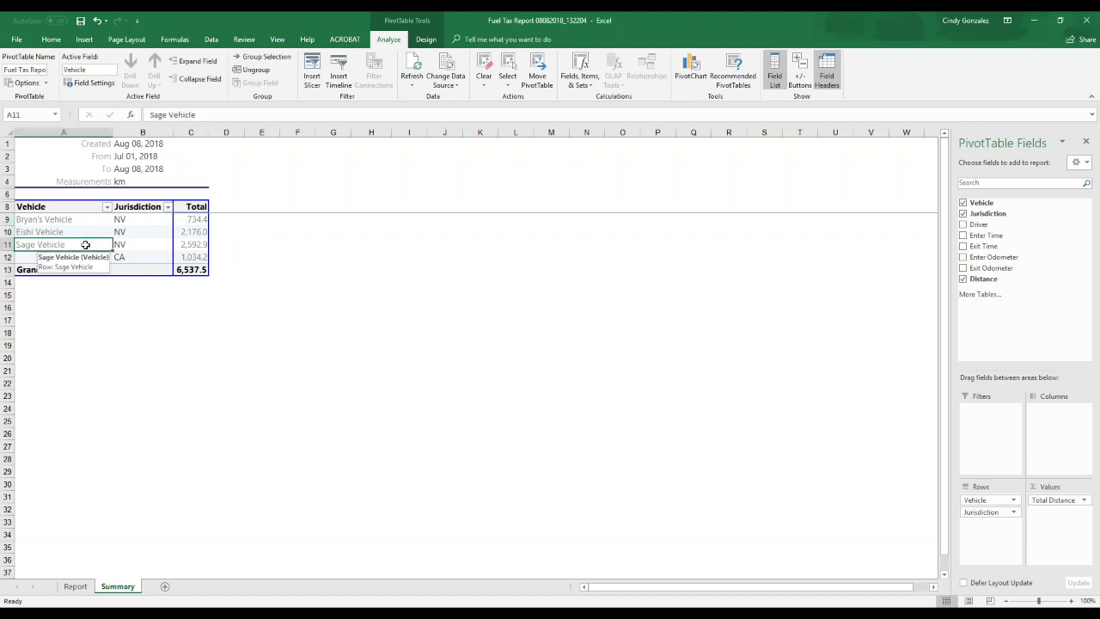
left_click(141, 256)
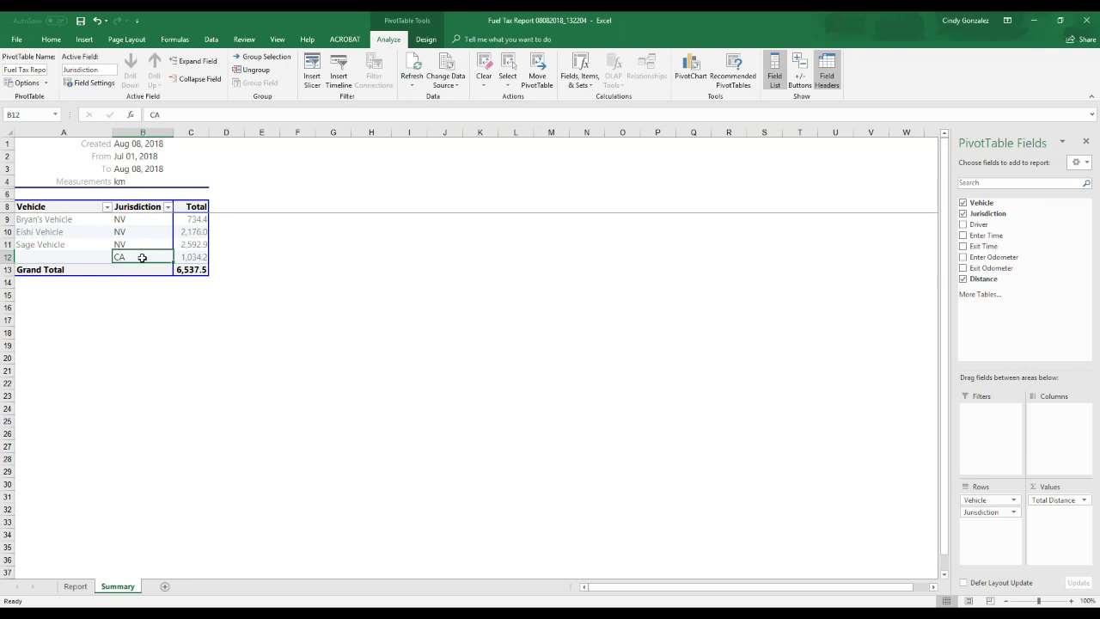
left_click(196, 246)
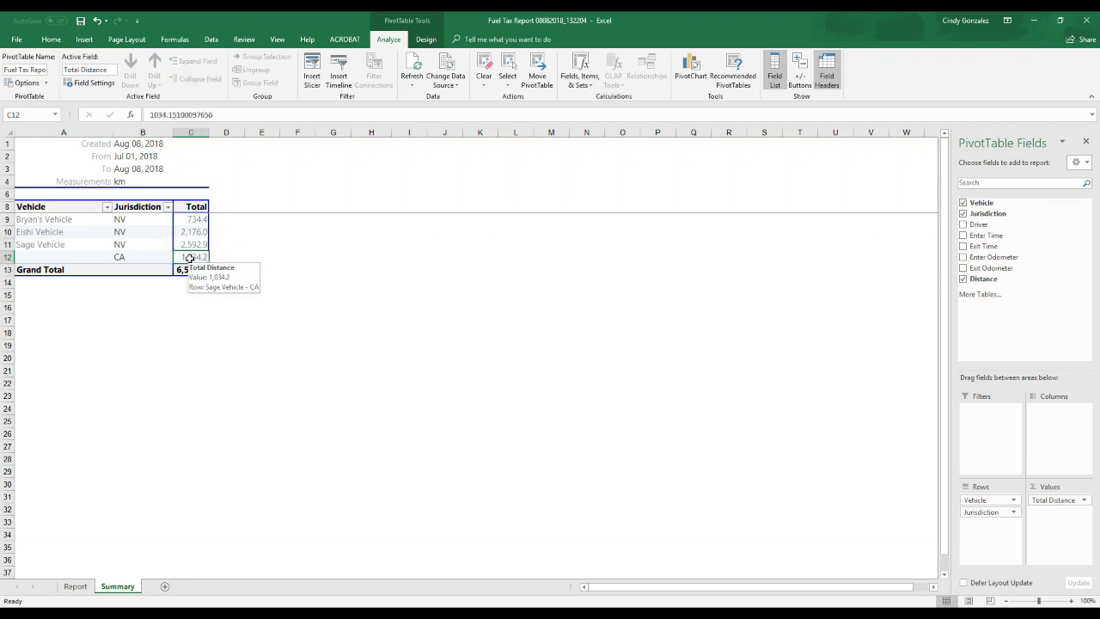
left_click(142, 257)
left_click_drag(196, 219, 196, 271)
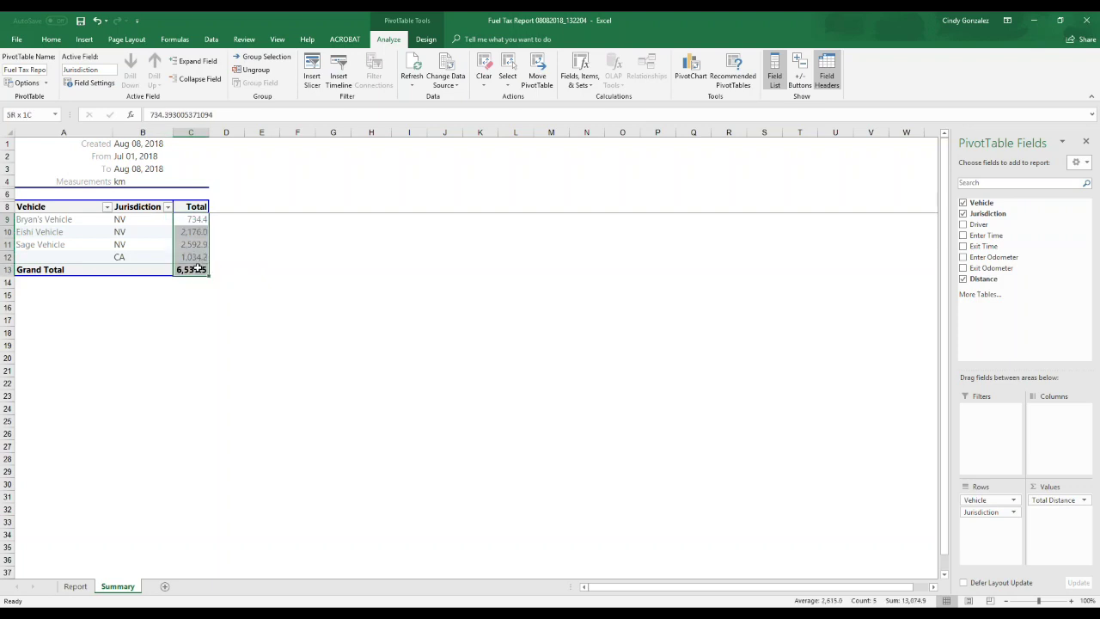
left_click(195, 271)
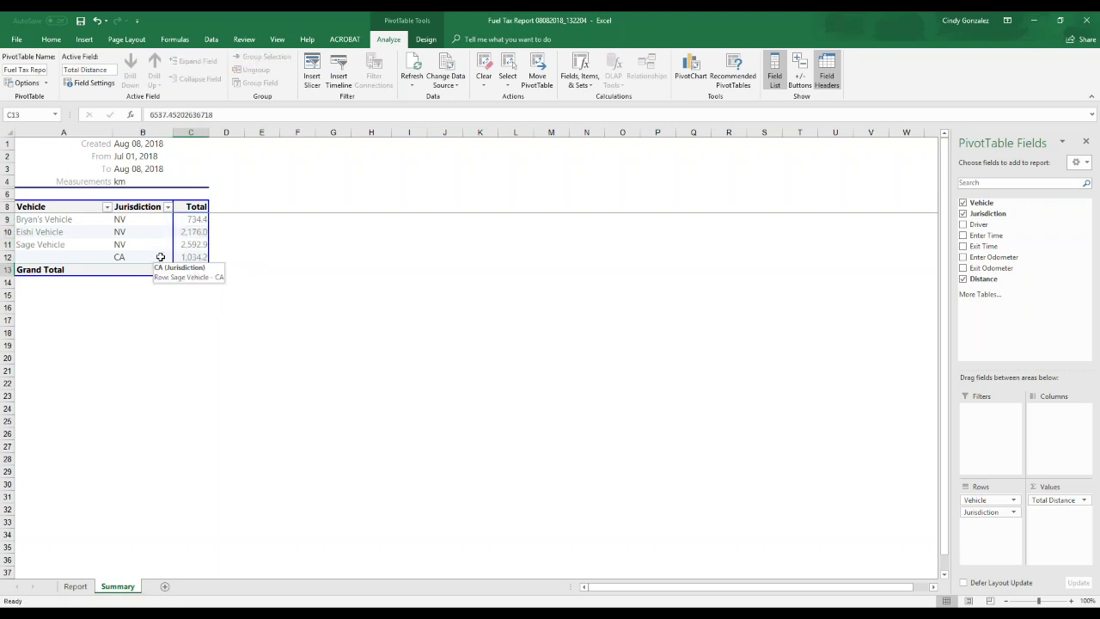
left_click(307, 274)
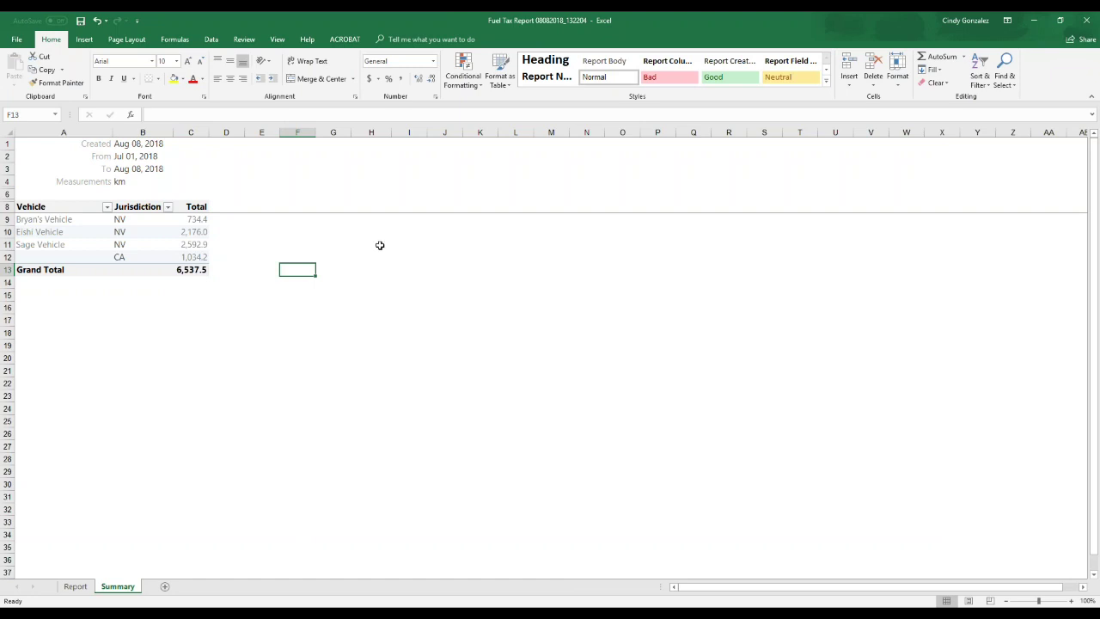
left_click(327, 268)
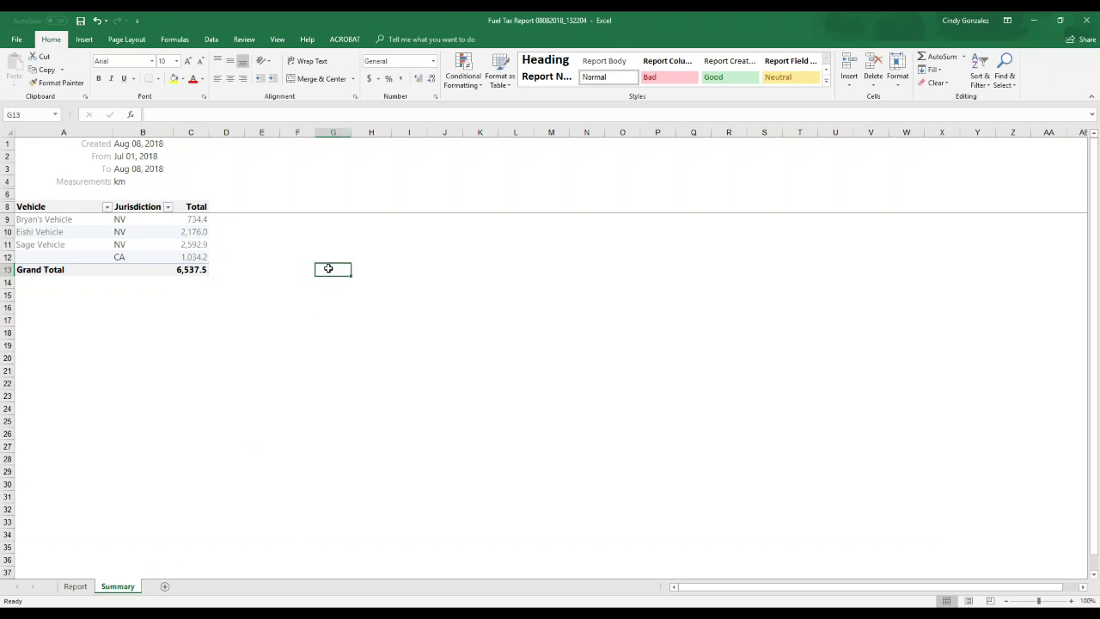
Save the Fuel Tax Report workbook, then close it and the open Trips Detail Report workbook
left_click(16, 40)
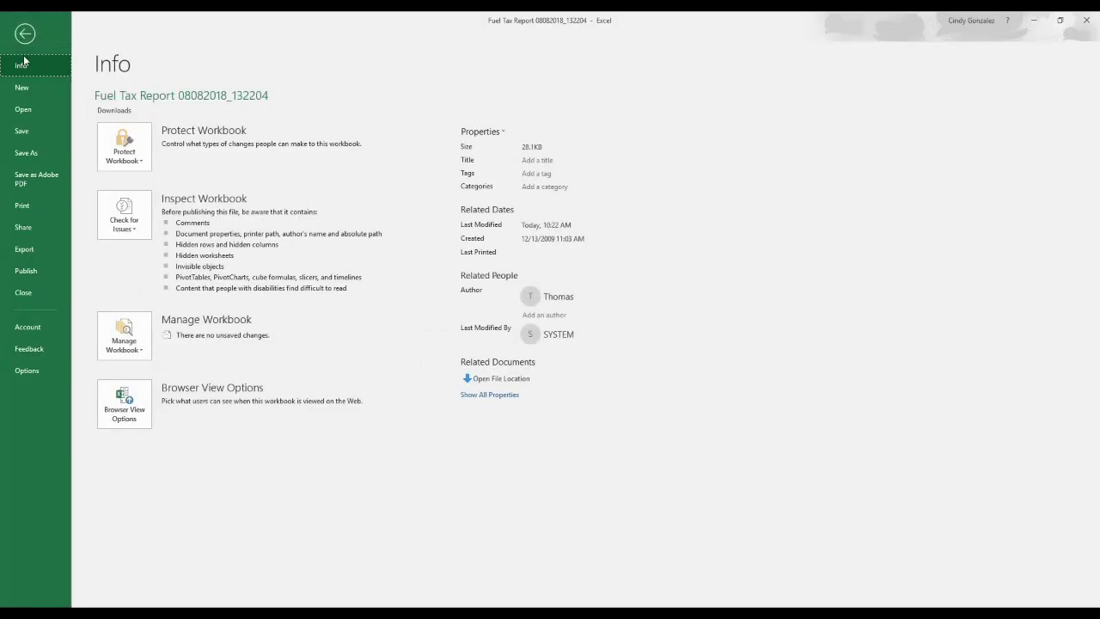
left_click(39, 135)
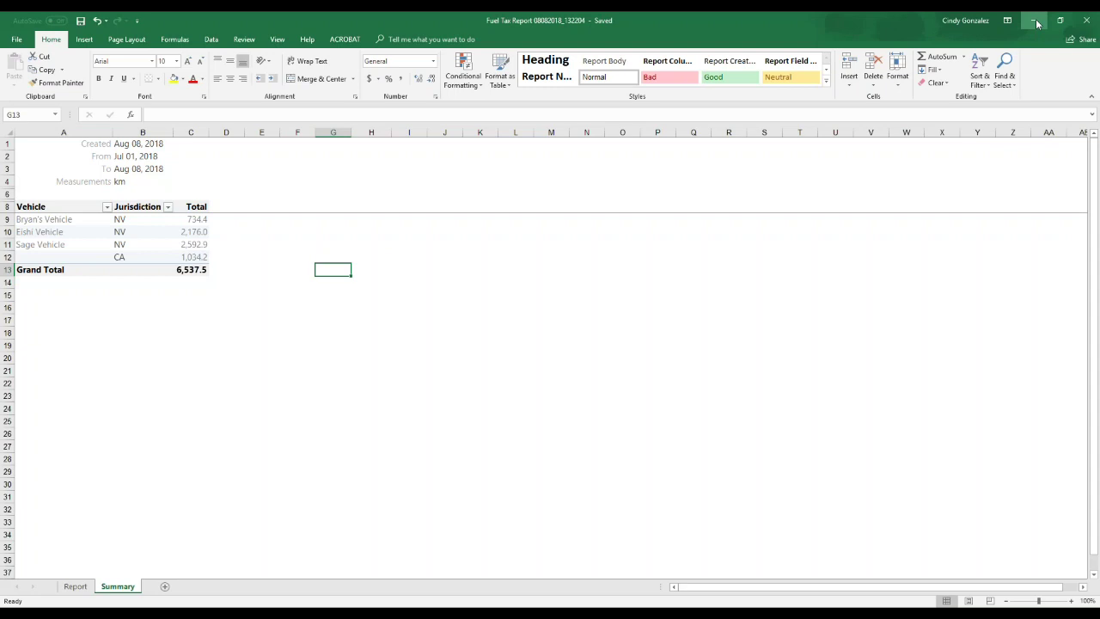
left_click(1085, 21)
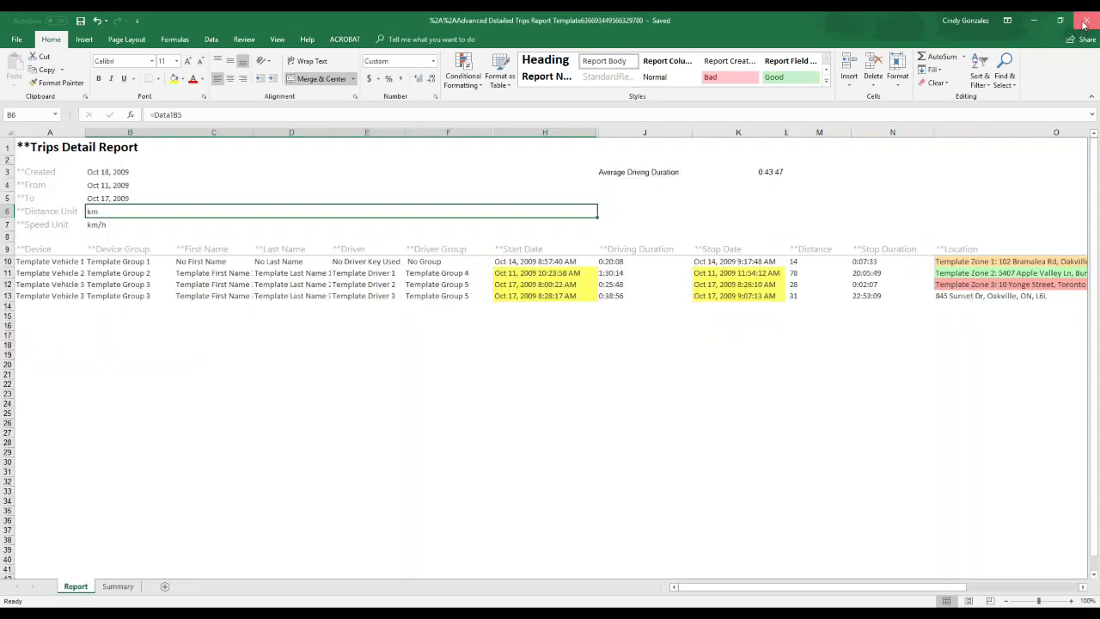
left_click(1083, 23)
In MyGeotab, open the administration page that lists the custom report views
left_click(97, 224)
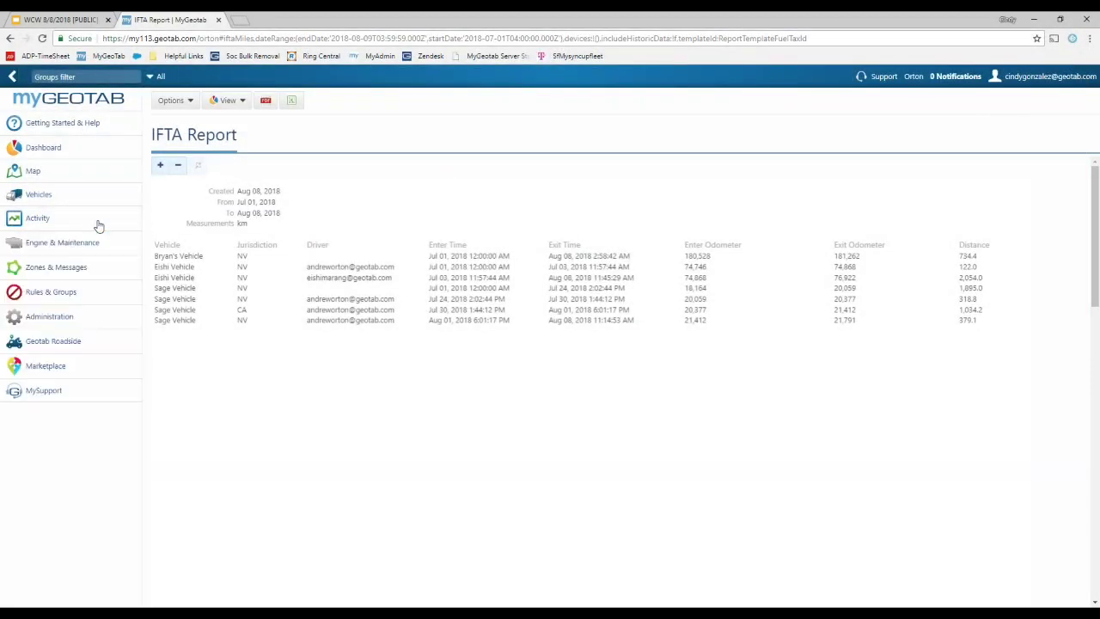
left_click(74, 319)
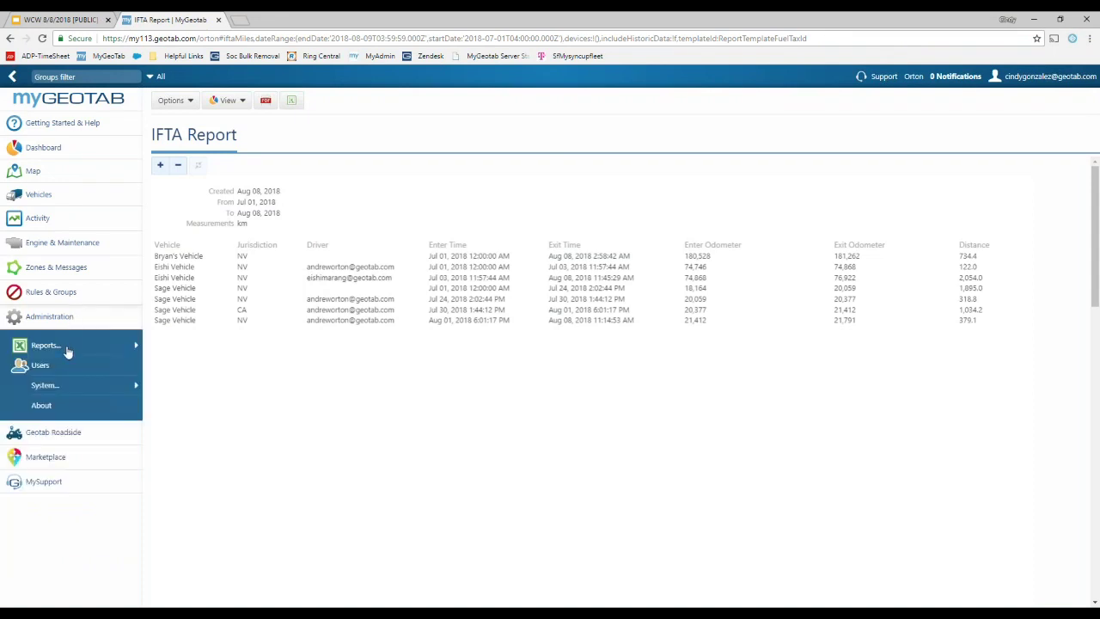
mouse_move(67, 352)
left_click(206, 347)
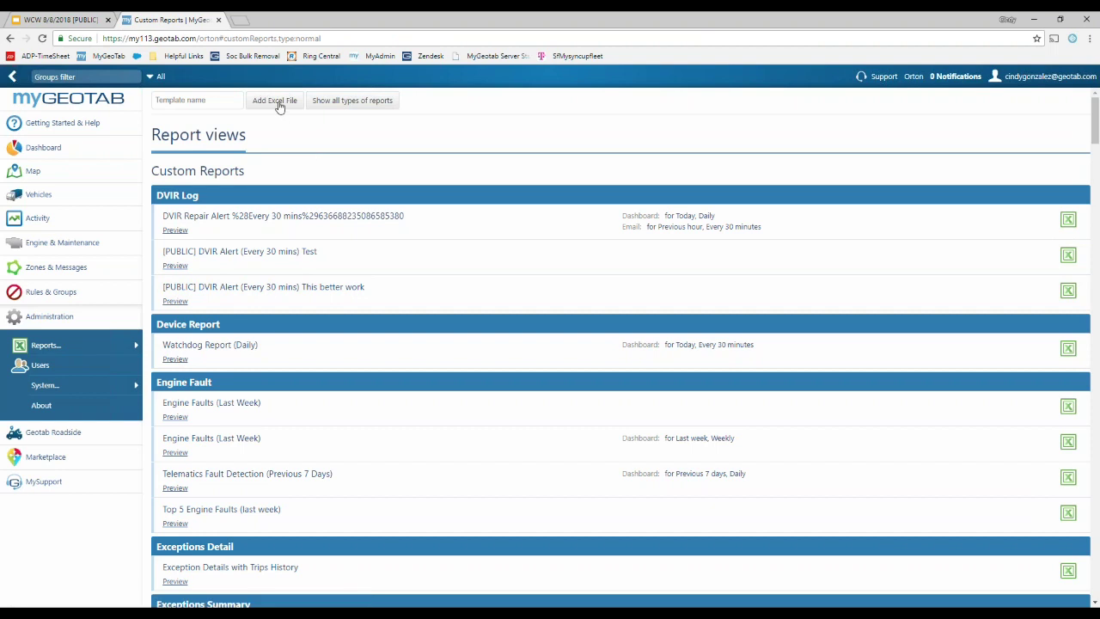
Add the Excel file Fuel Tax Report 08082018_132204 from the Downloads folder as a new custom report
left_click(280, 101)
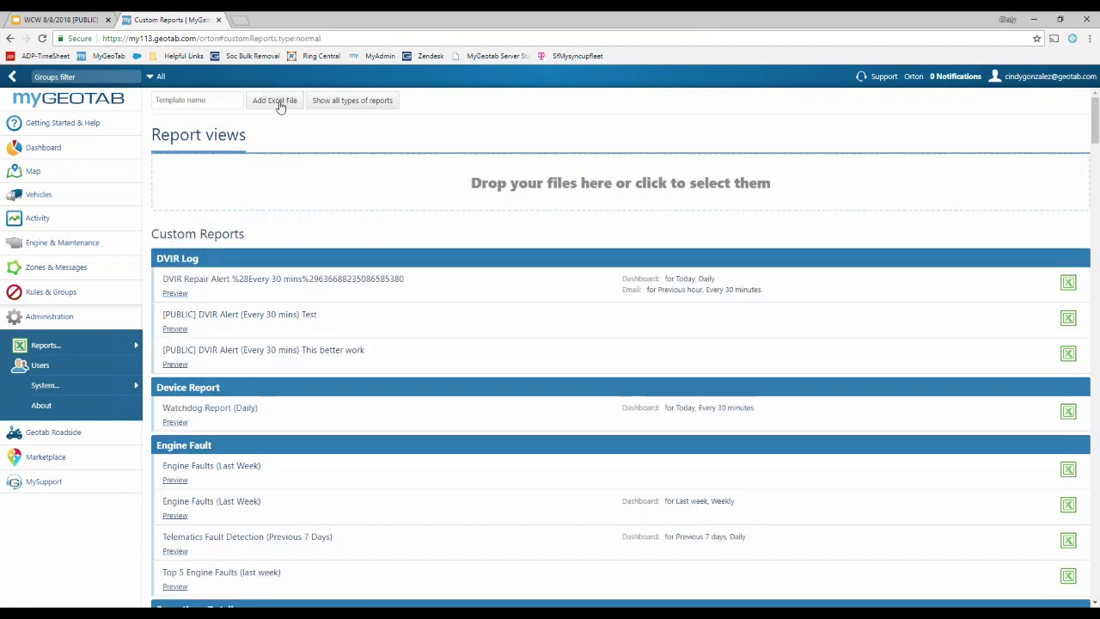
left_click(598, 197)
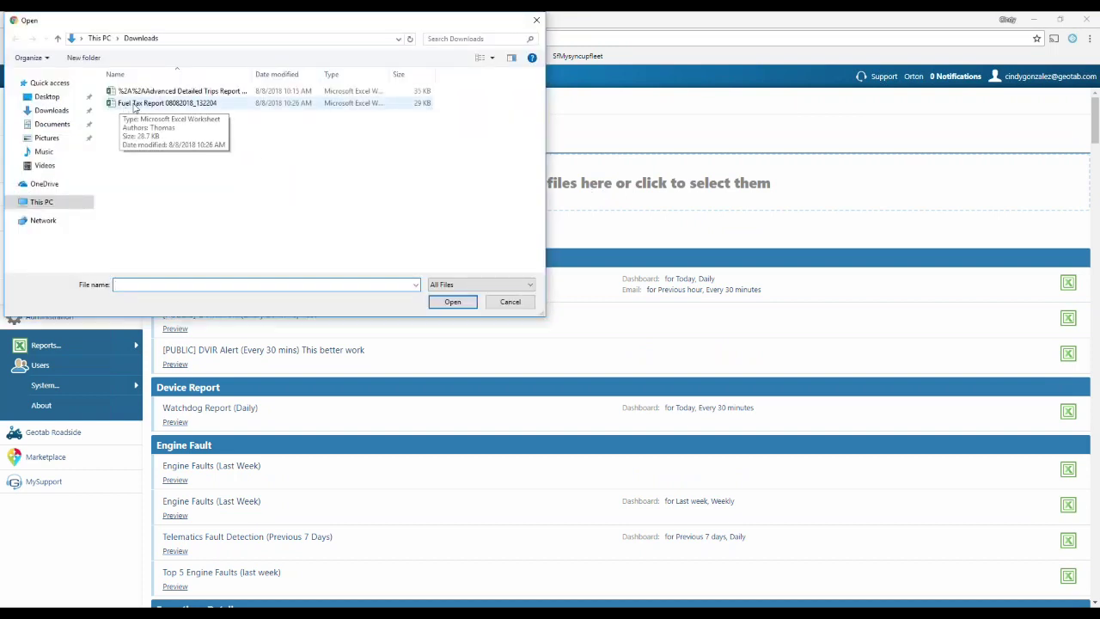
left_click(138, 103)
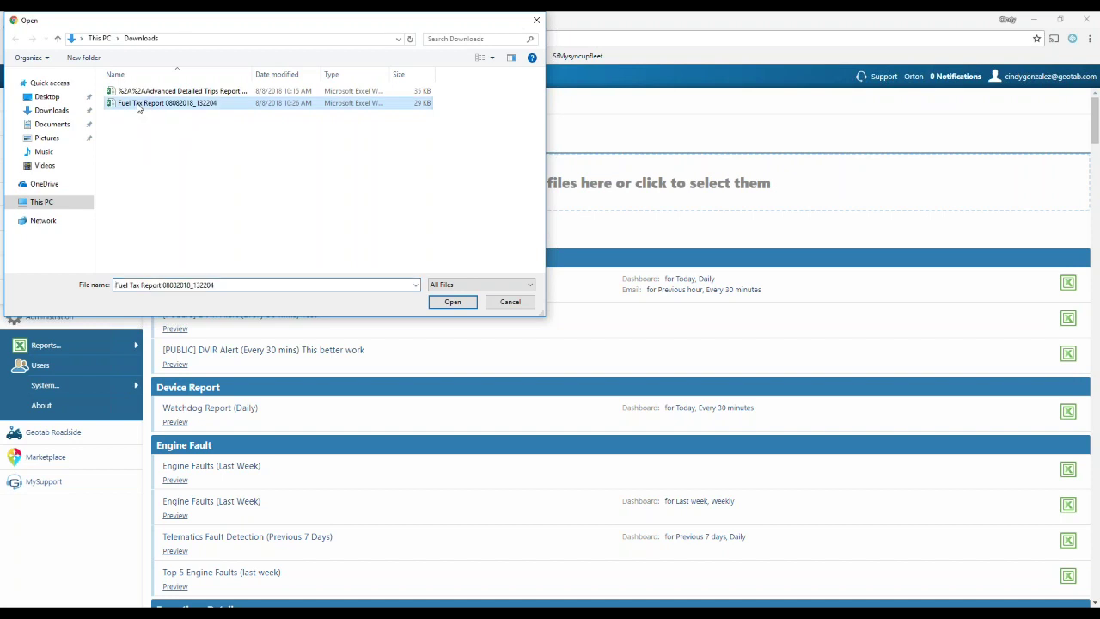
left_click(453, 302)
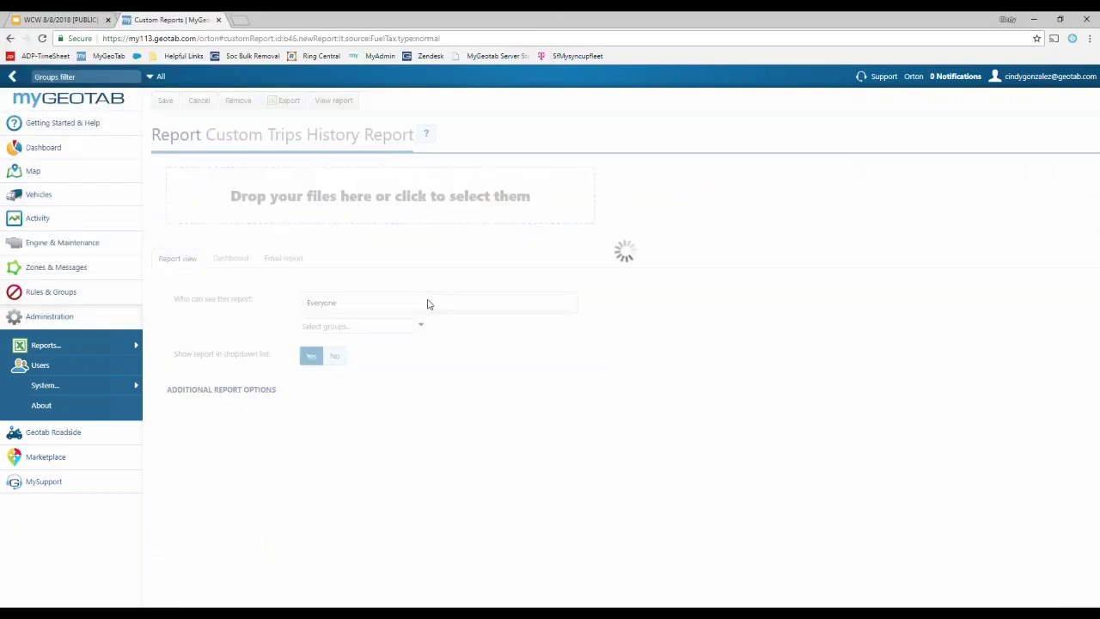
Name the uploaded report Custom IFTA WCW
left_click(232, 138)
key("ctrl+a")
type("Fuel Tax Re")
left_click_drag(310, 138, 201, 135)
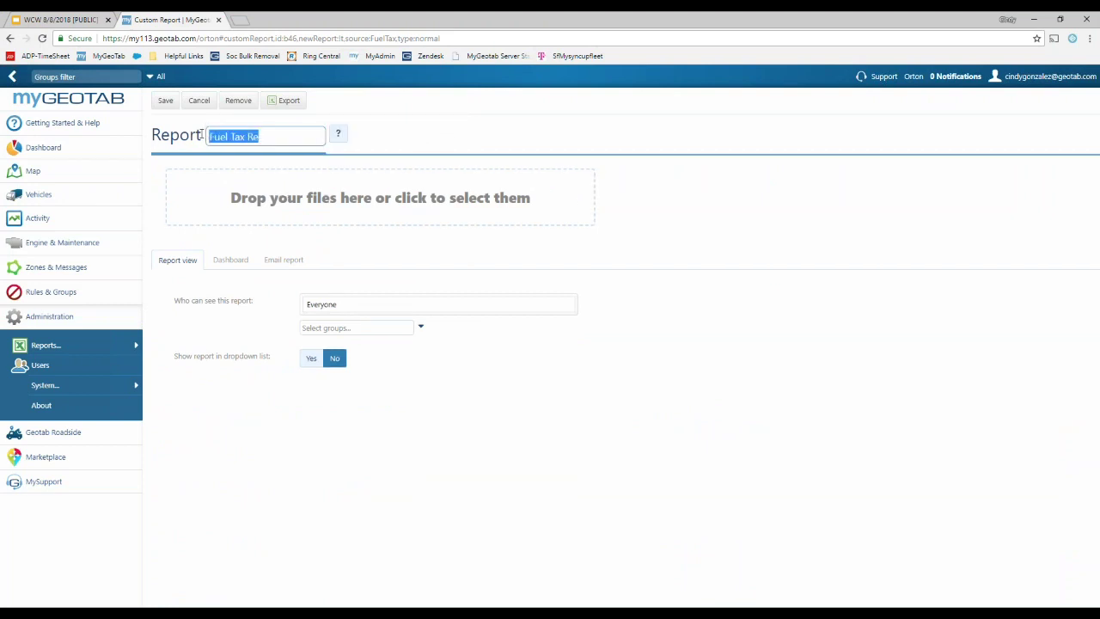
key("BackSpace")
type("Custo")
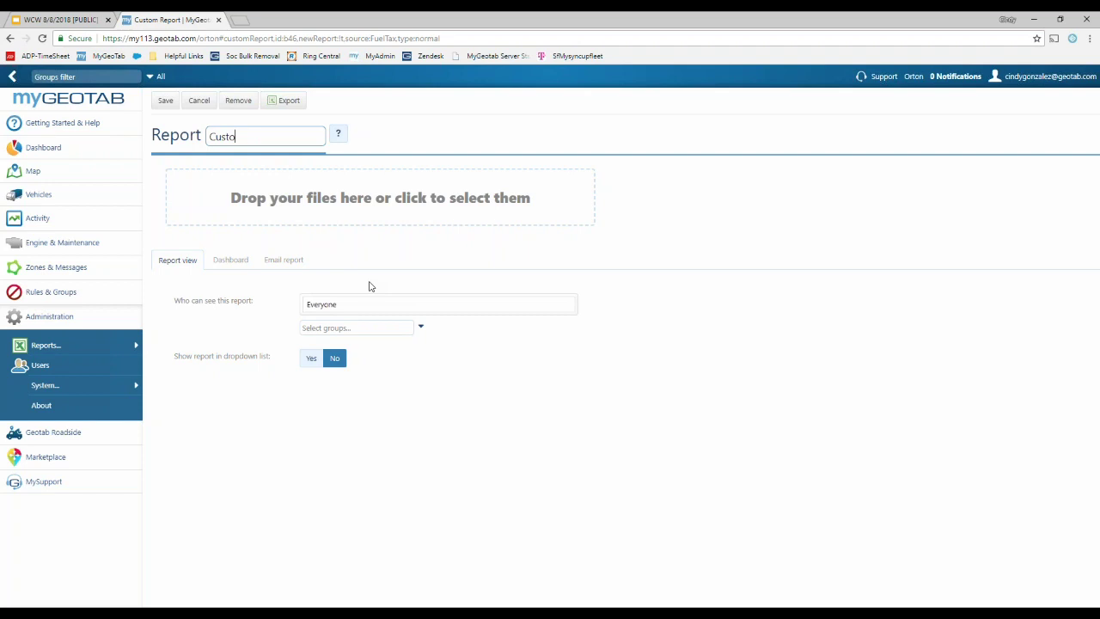
type("m IFTA WCW")
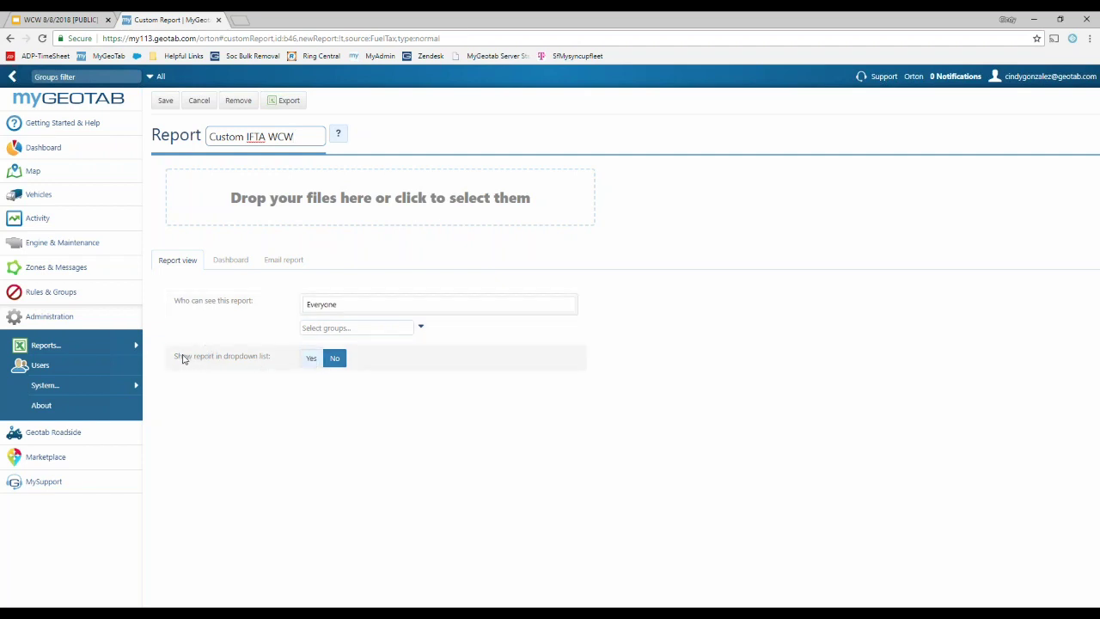
Set the custom report to show in the dropdown list, save it, and locate it under Fuel Tax
left_click_drag(175, 361, 271, 360)
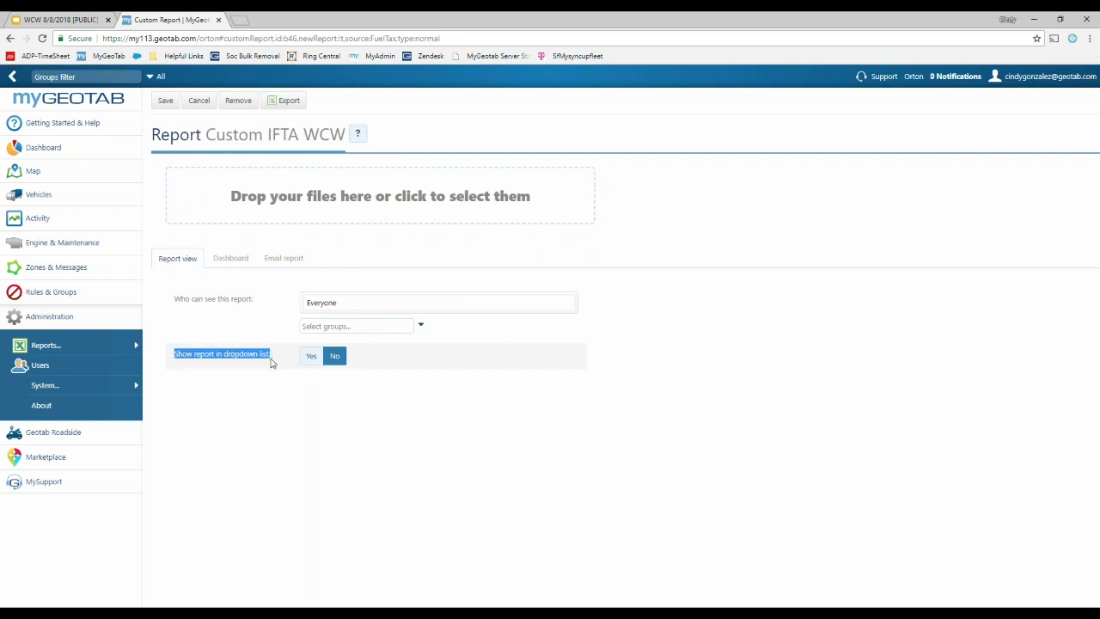
left_click(315, 361)
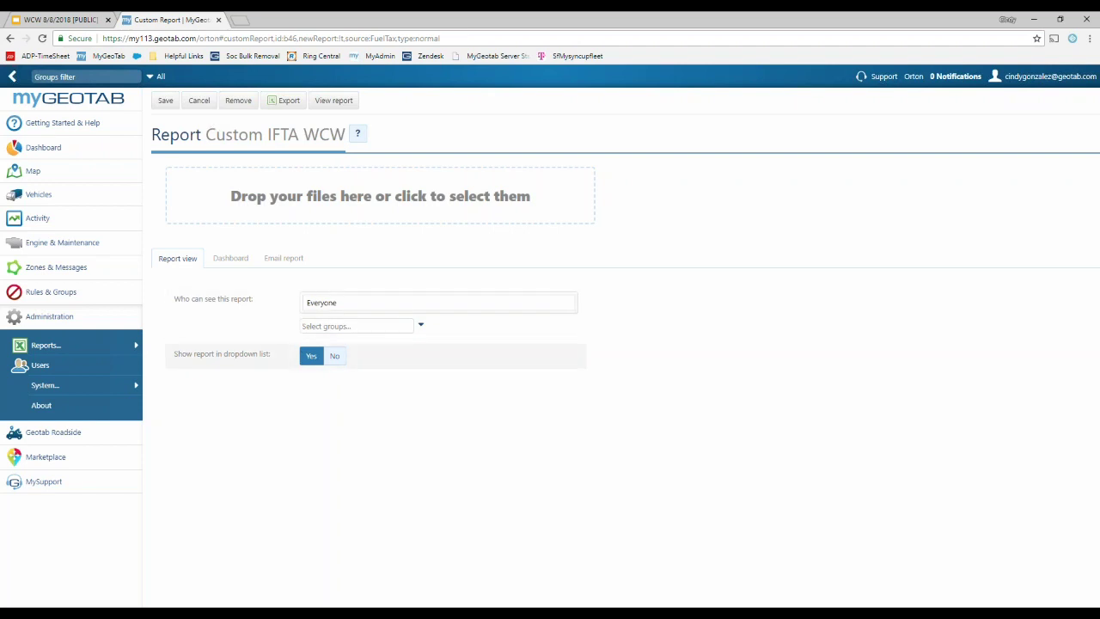
left_click(165, 101)
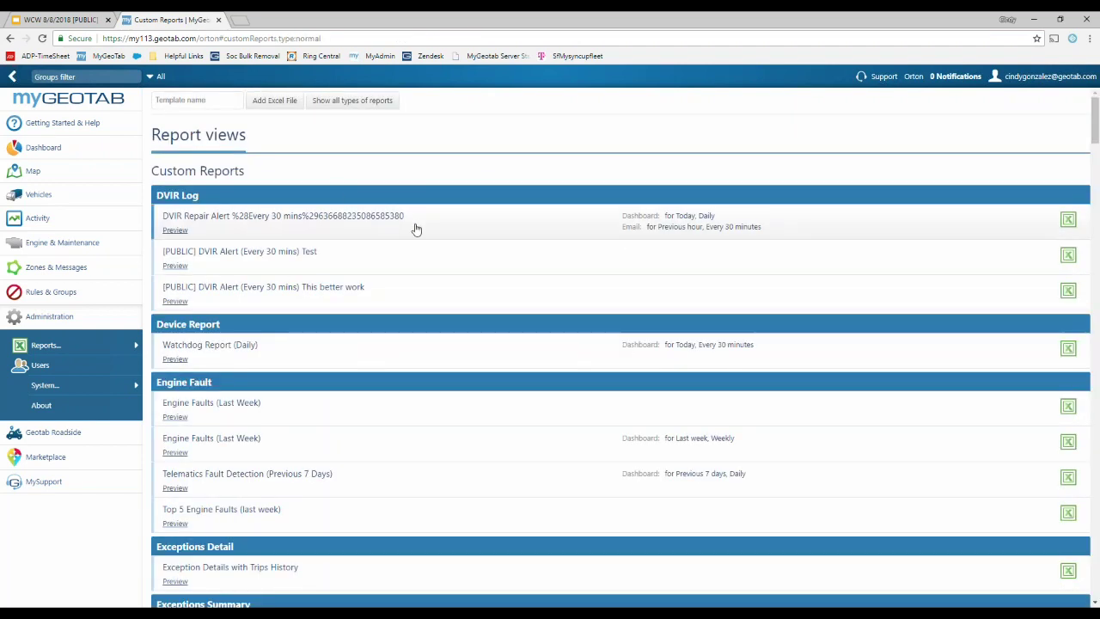
scroll(403, 230, "down", 2)
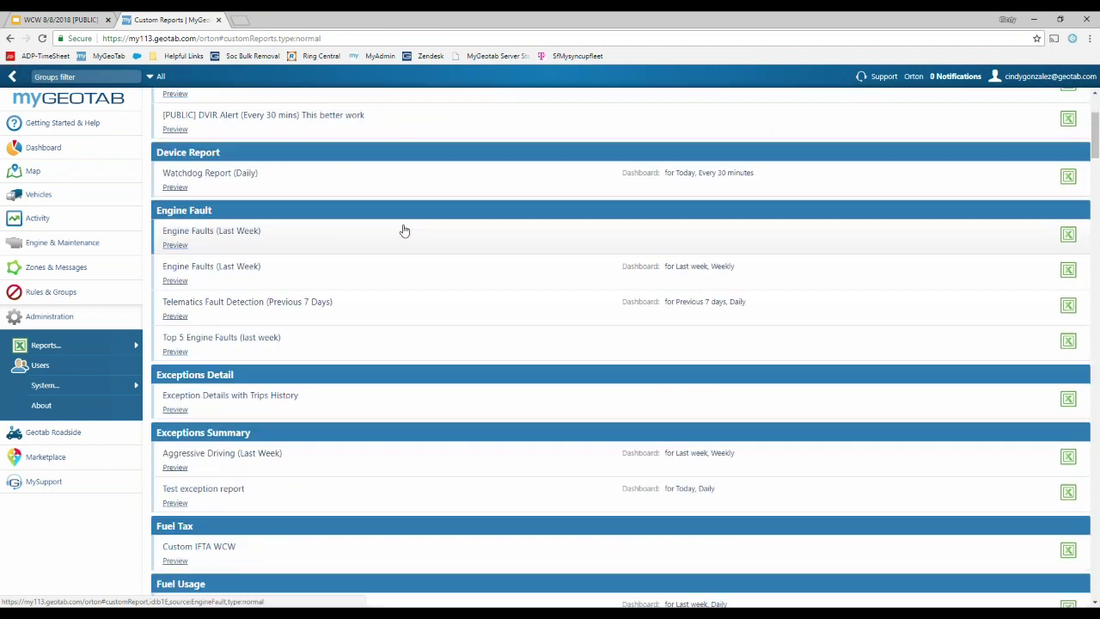
scroll(404, 230, "down", 2)
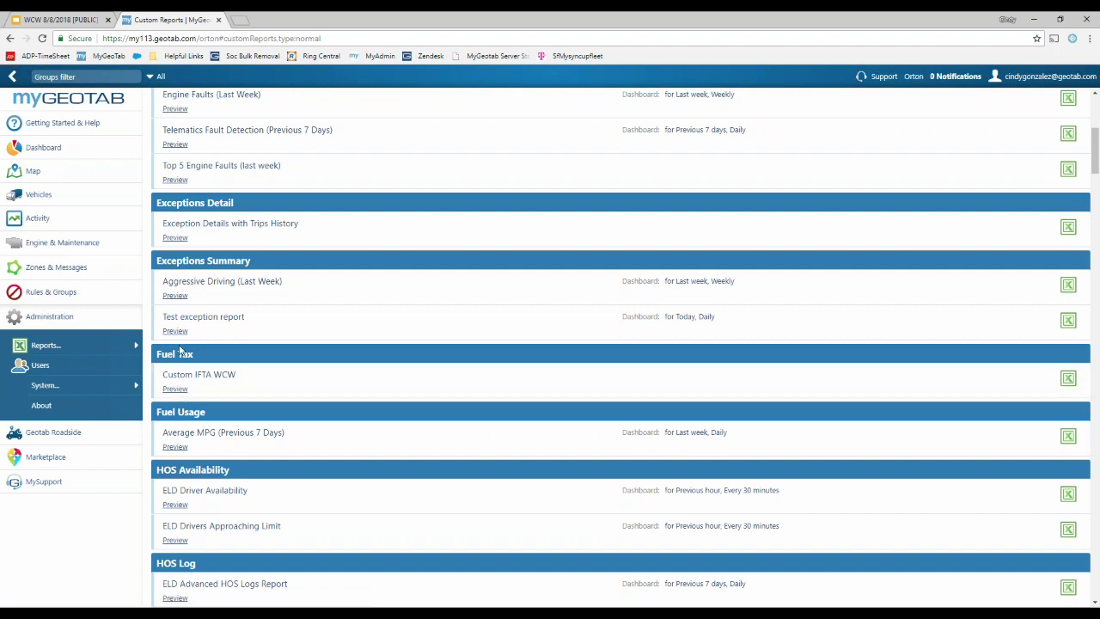
Open the IFTA Report and set its custom date period to start on 05/01/18 00:00
left_click(103, 319)
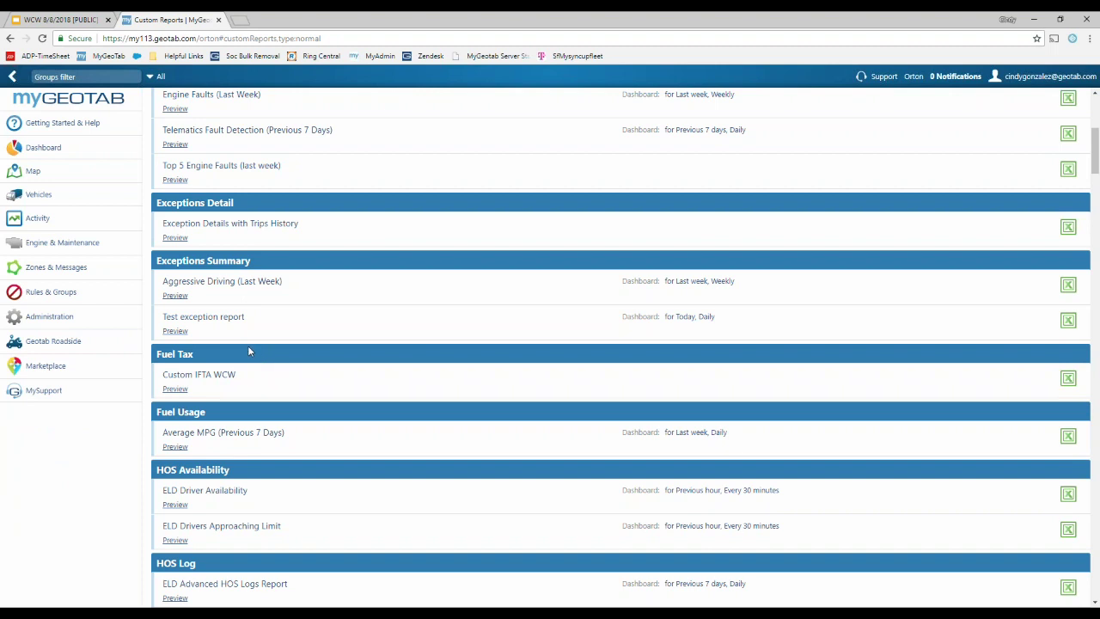
left_click(39, 220)
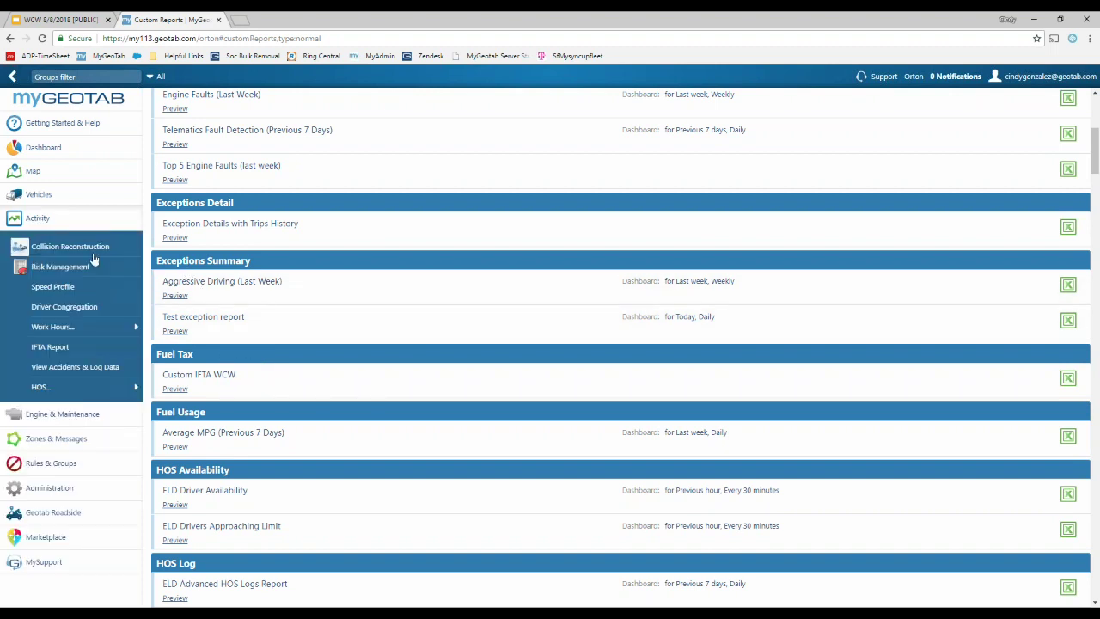
left_click(69, 352)
left_click(233, 268)
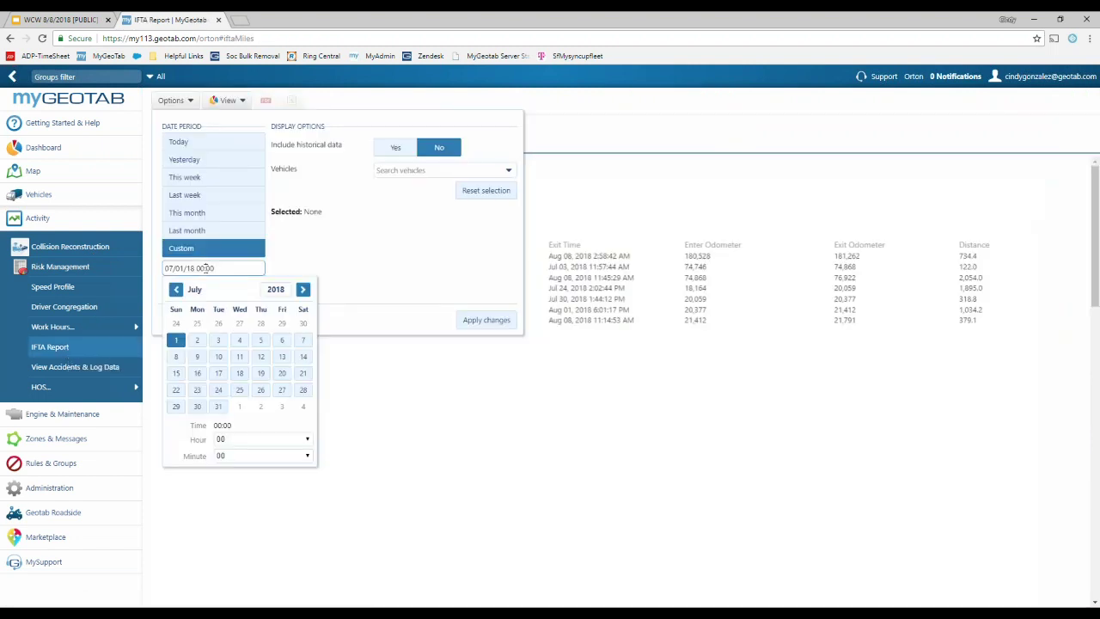
left_click(175, 290)
left_click(175, 290)
left_click(218, 323)
left_click(335, 265)
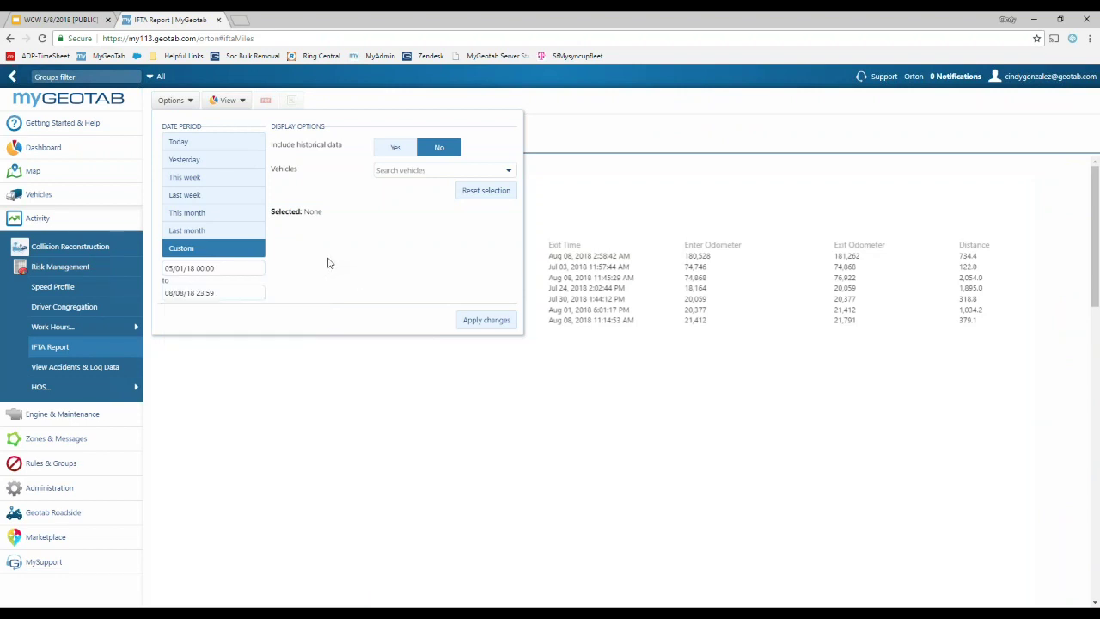
Include all vehicles in the IFTA report and apply the changed options
left_click(508, 170)
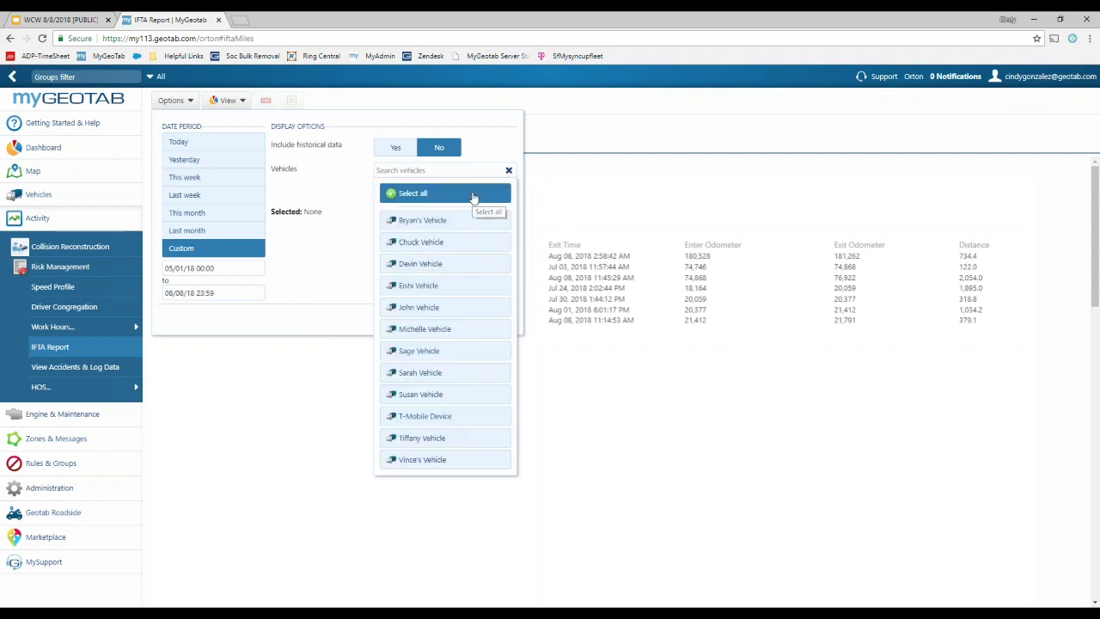
left_click(474, 196)
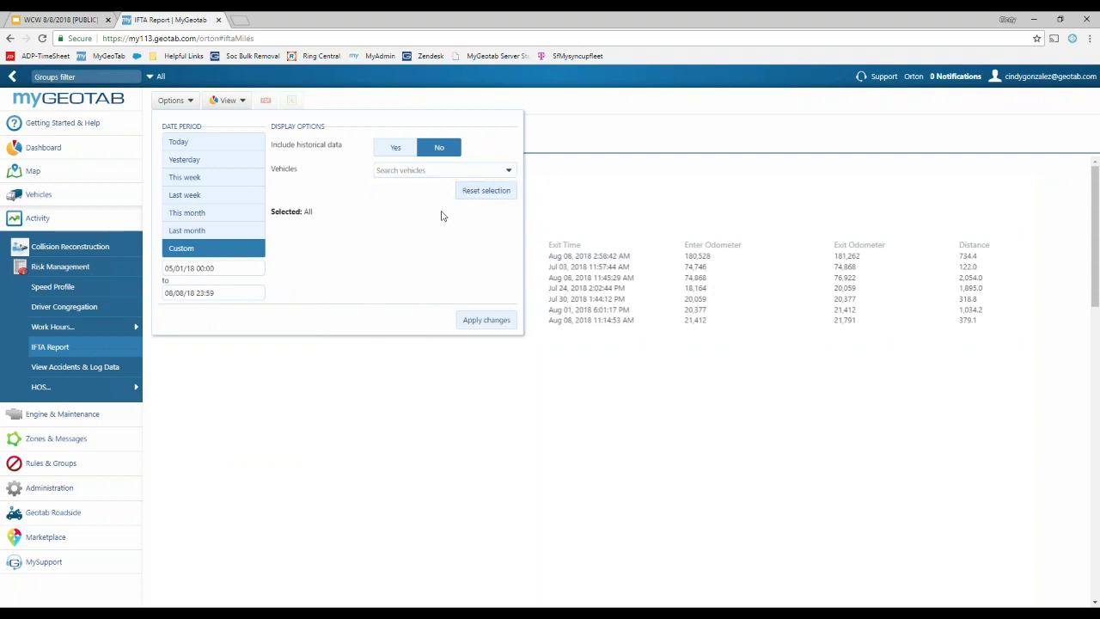
left_click(488, 319)
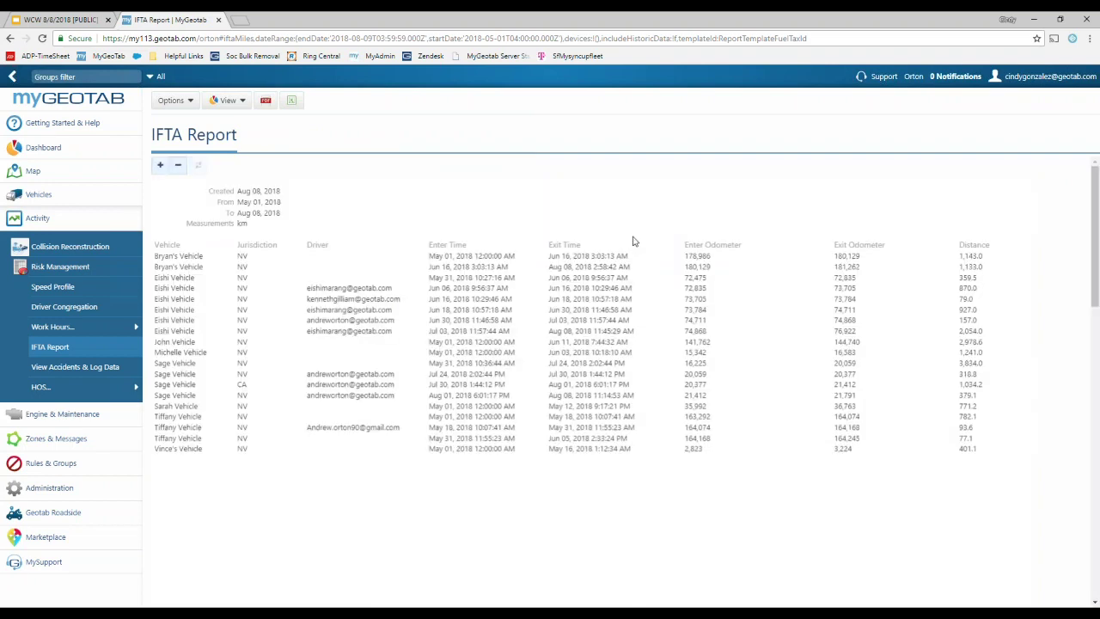
Look through the standard report's detail and summary tables, then switch the IFTA report to the Custom IFTA WCW view
scroll(633, 241, "down", 3)
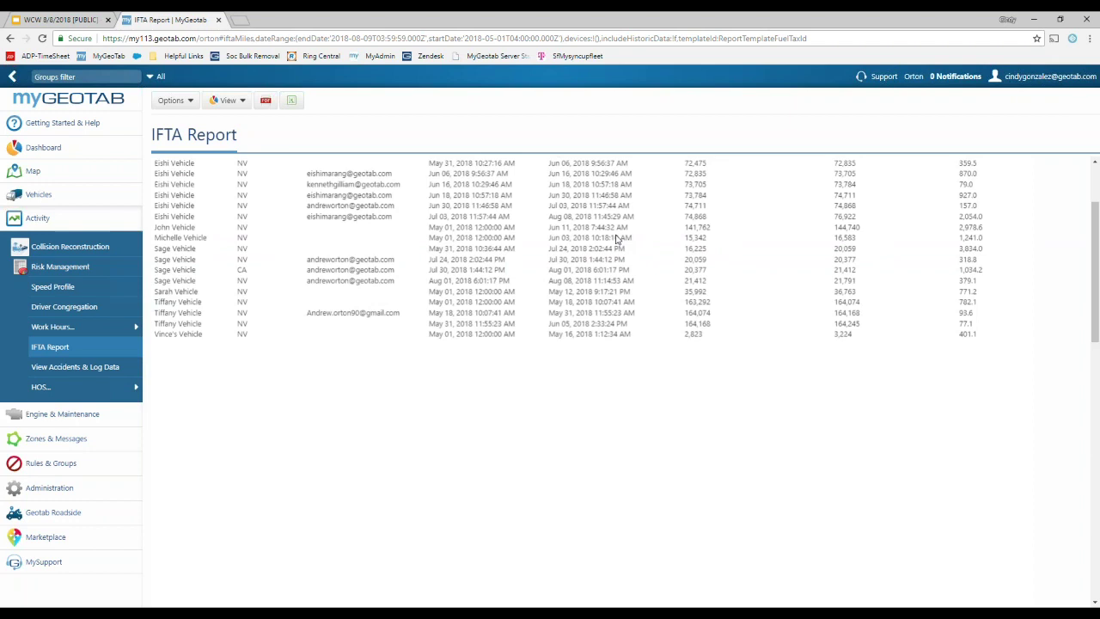
scroll(616, 242, "down", 2)
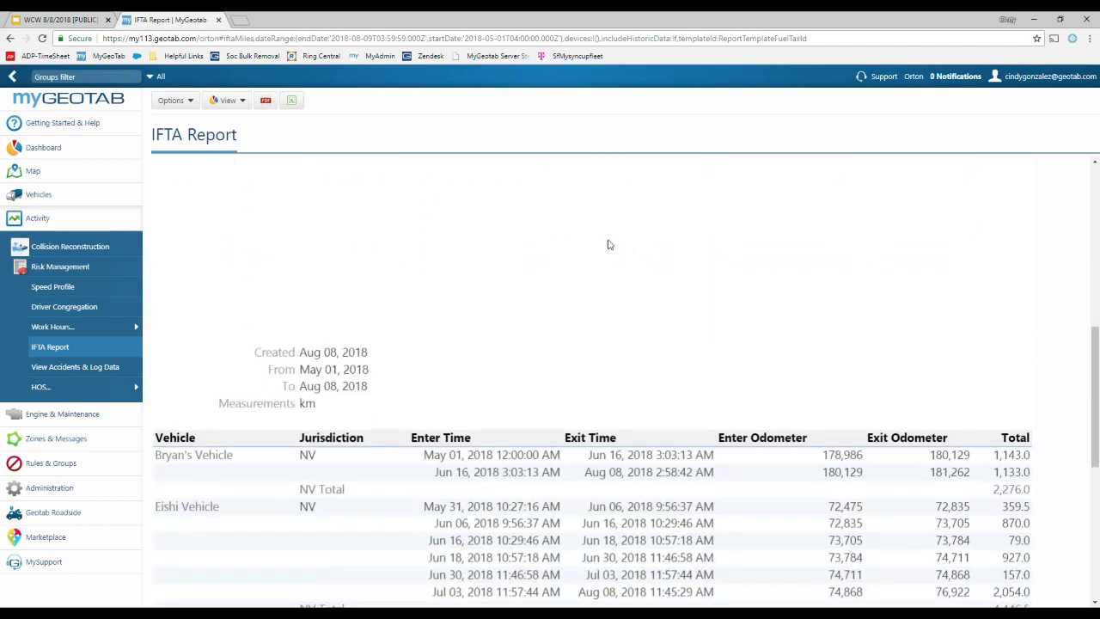
scroll(608, 248, "down", 3)
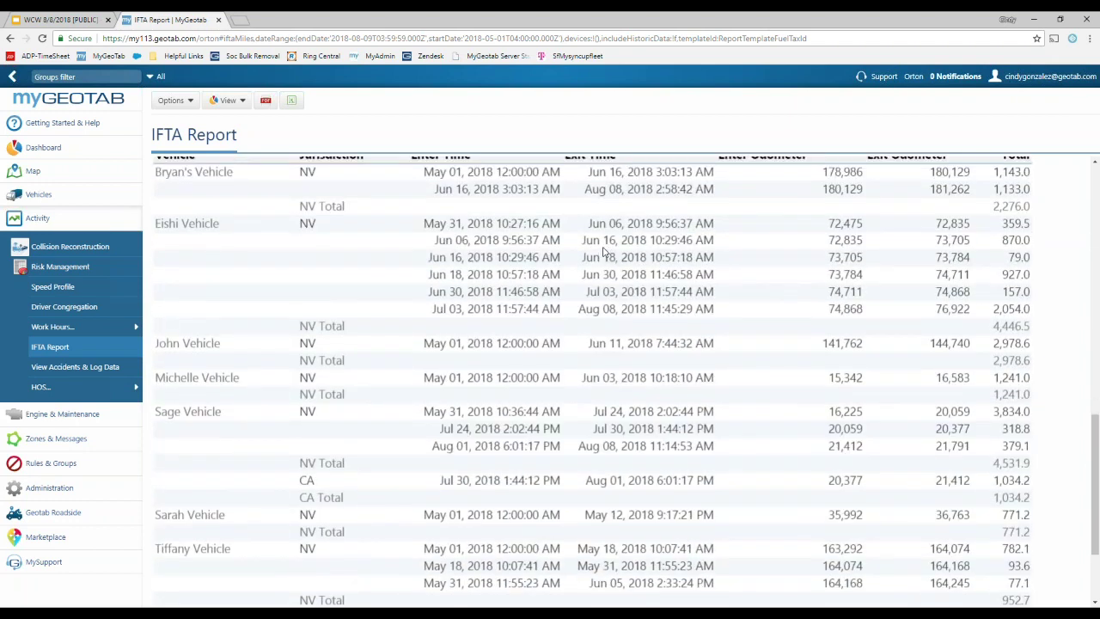
scroll(602, 251, "up", 1)
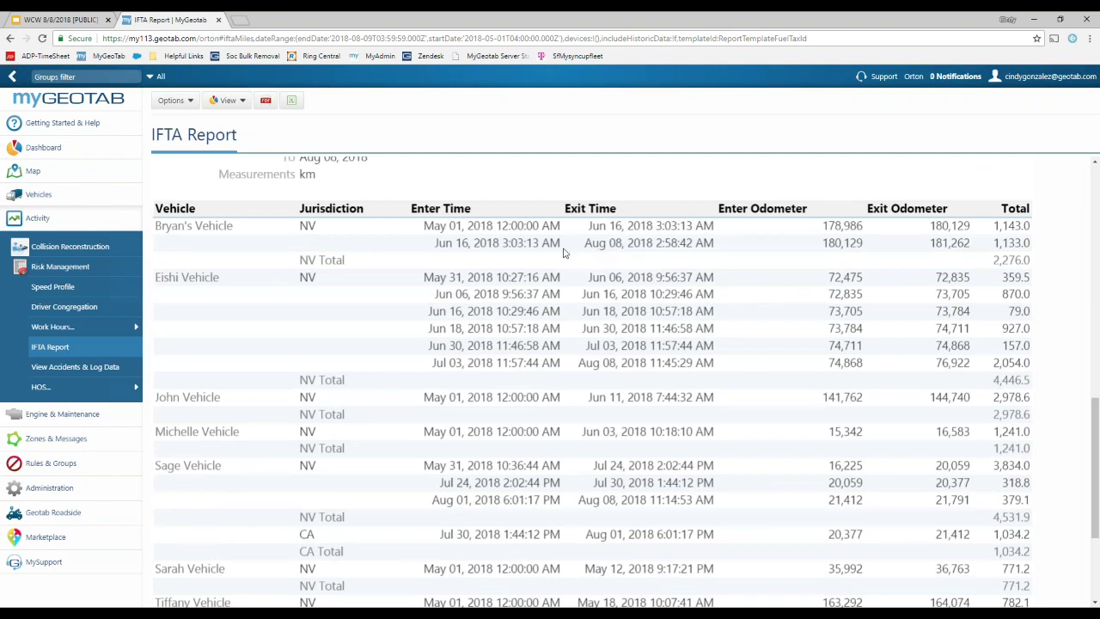
left_click(229, 105)
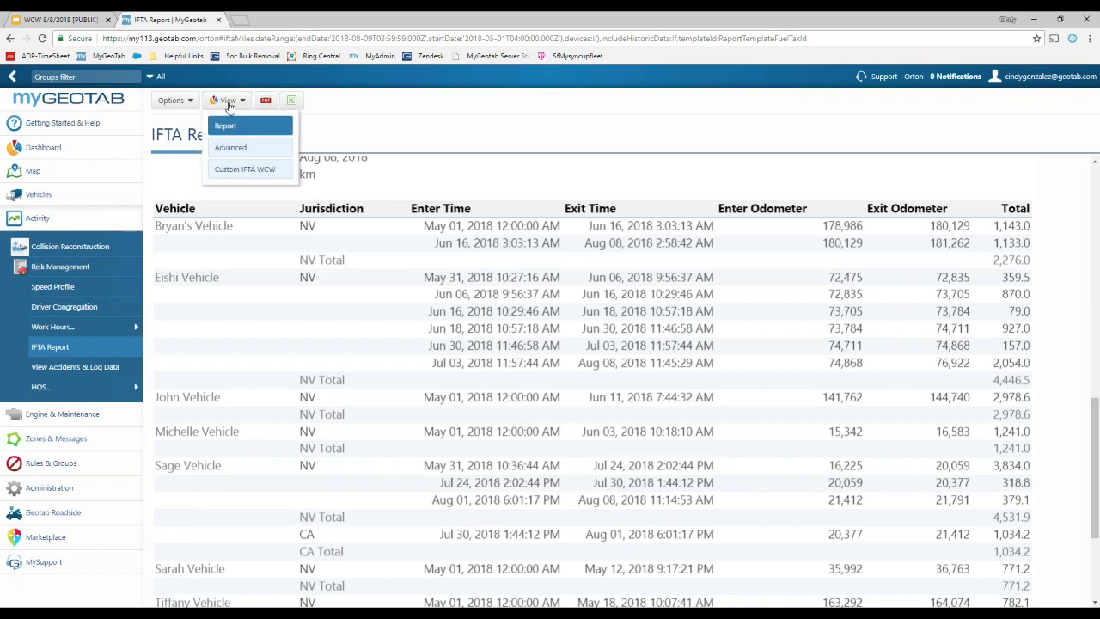
left_click(260, 171)
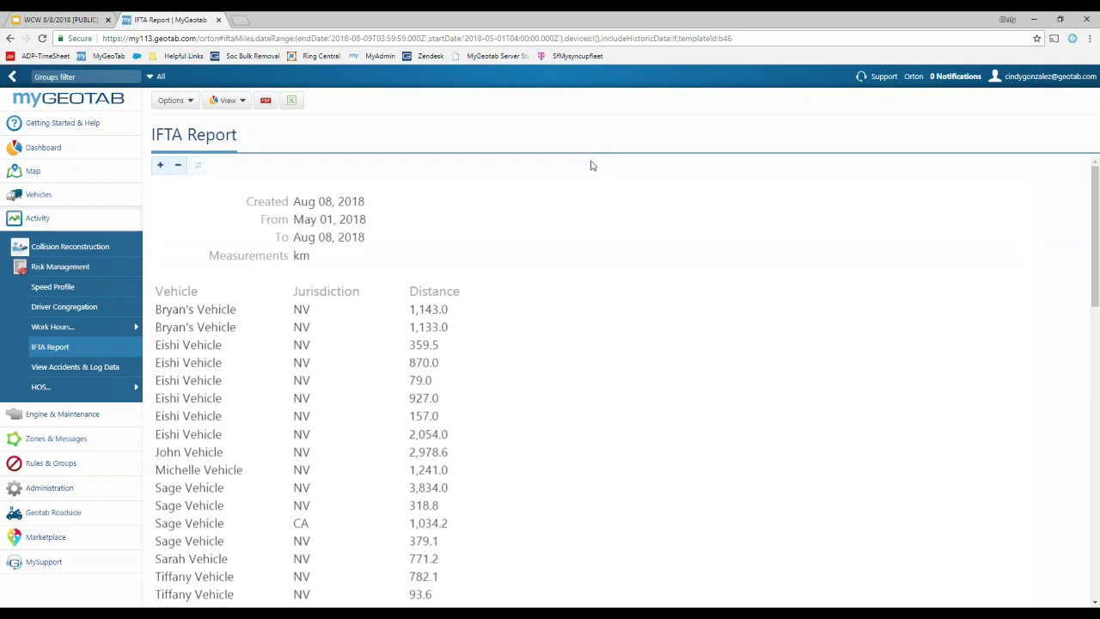
Examine the custom view's distance rows and summary totals per vehicle and jurisdiction, and check which other views are offered
scroll(584, 189, "down", 2)
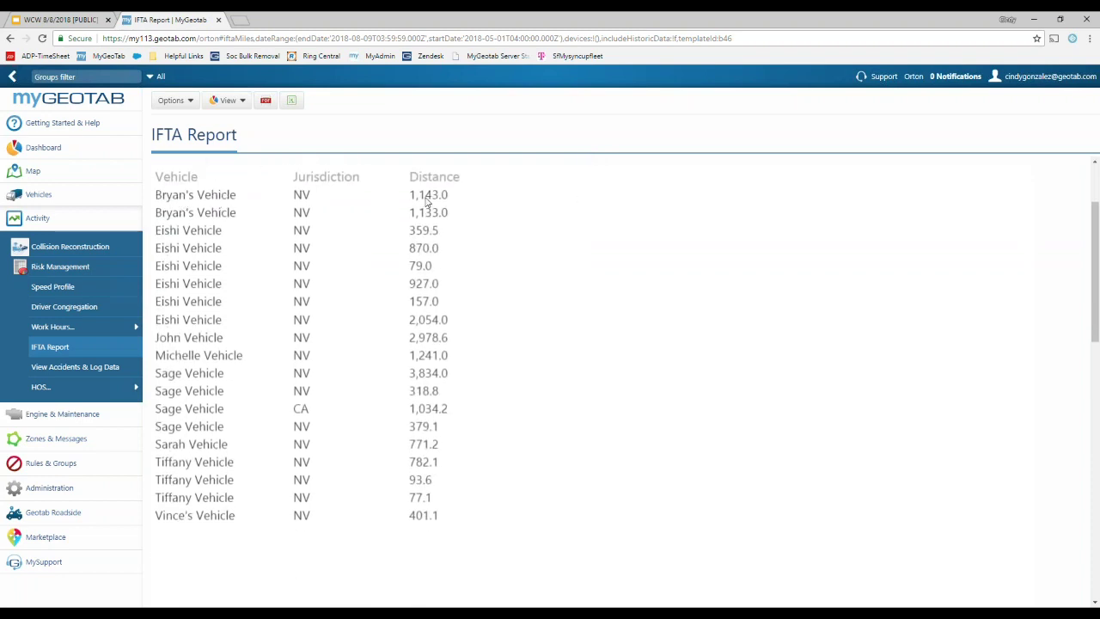
scroll(656, 223, "down", 5)
scroll(656, 217, "down", 6)
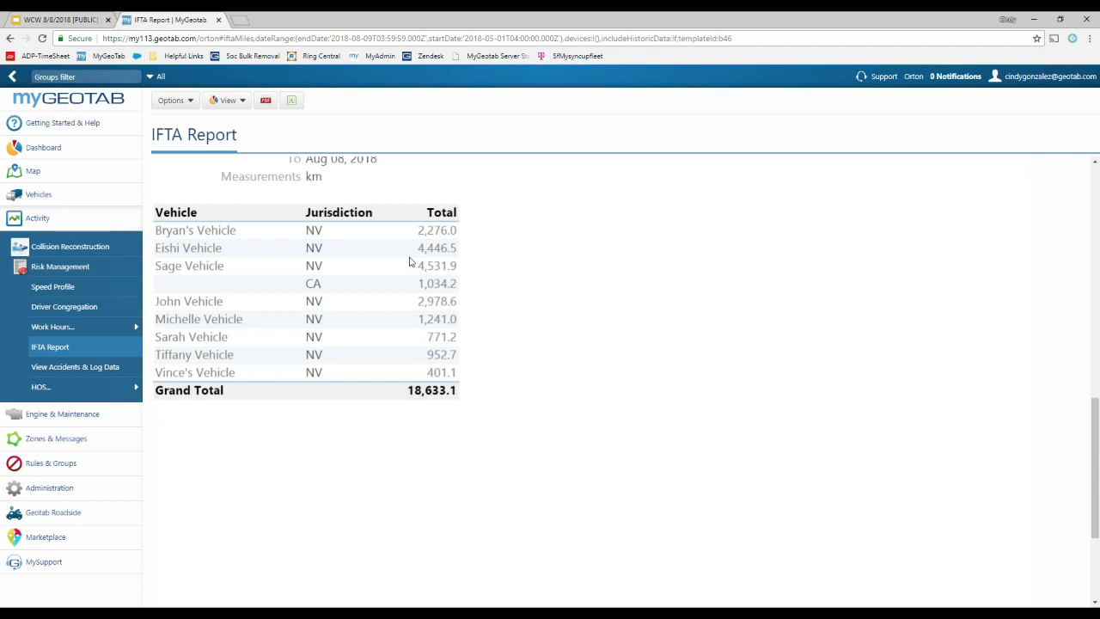
left_click(230, 103)
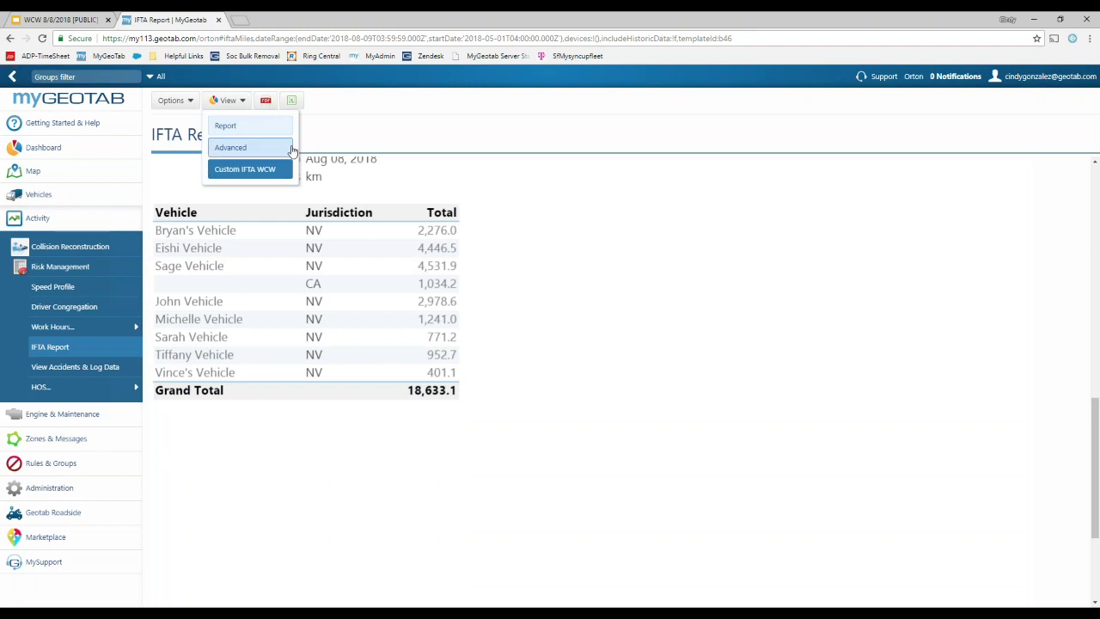
left_click(295, 156)
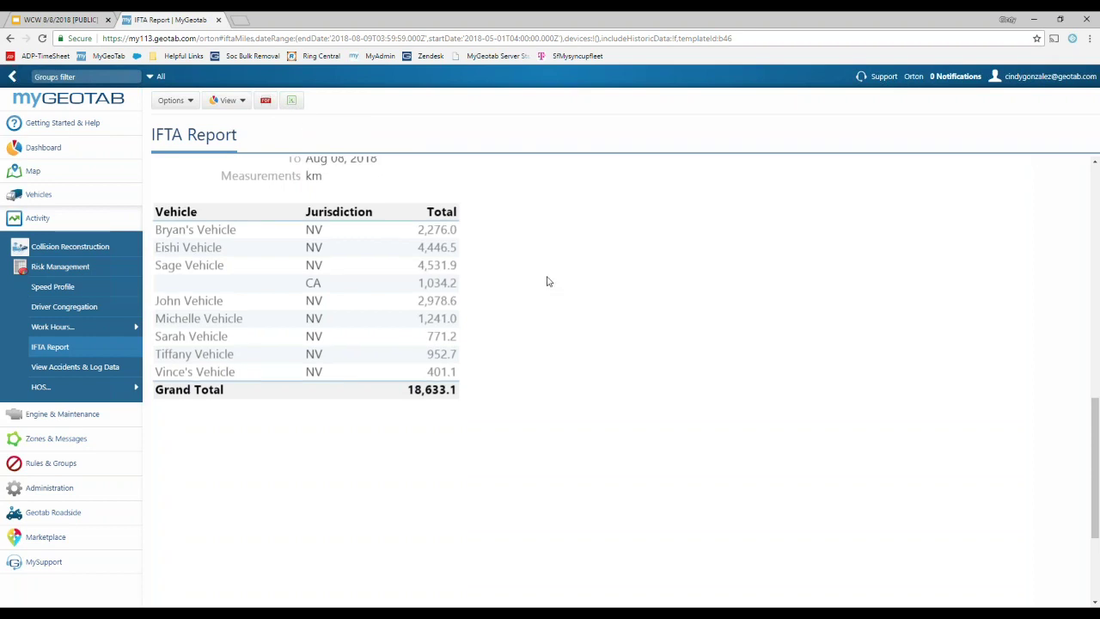
Finish reviewing the custom IFTA report and open the Exceptions report for rule violations
scroll(547, 278, "down", 2)
scroll(515, 262, "up", 4)
scroll(496, 254, "up", 3)
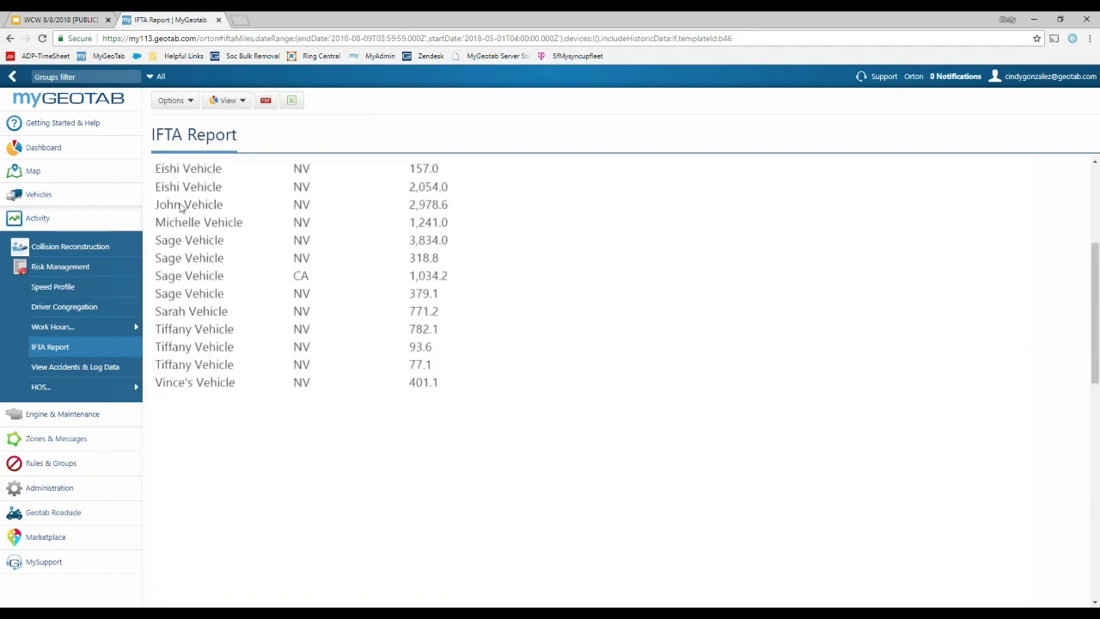
left_click(48, 221)
scroll(549, 344, "up", 3)
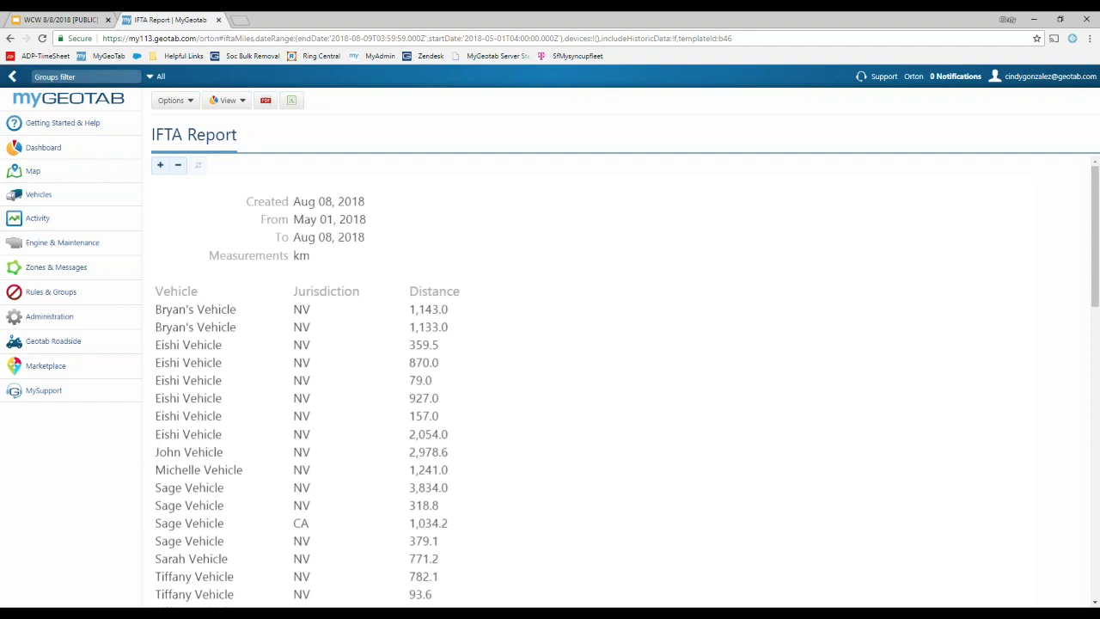
left_click(79, 296)
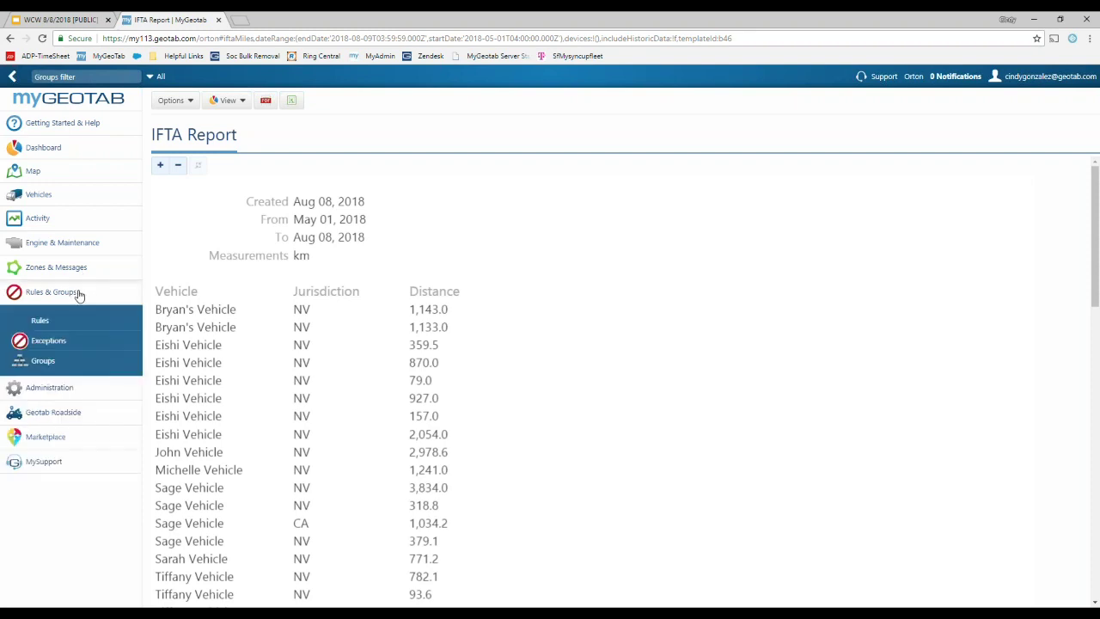
left_click(67, 343)
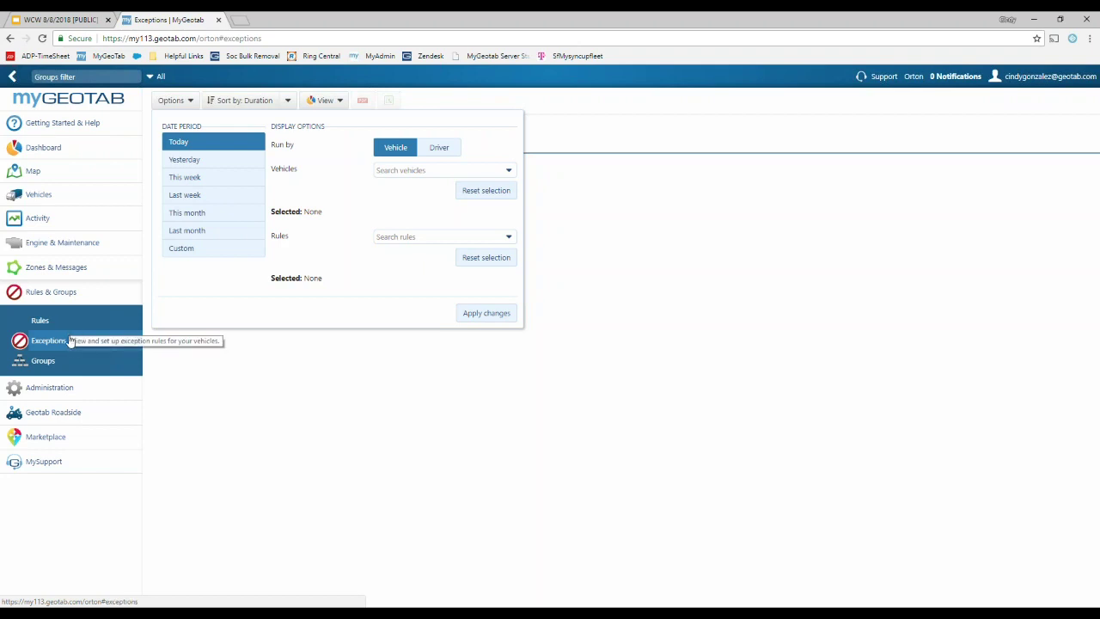
Set the Exceptions report to a custom date period starting on 07/01/18 00:00
left_click(60, 291)
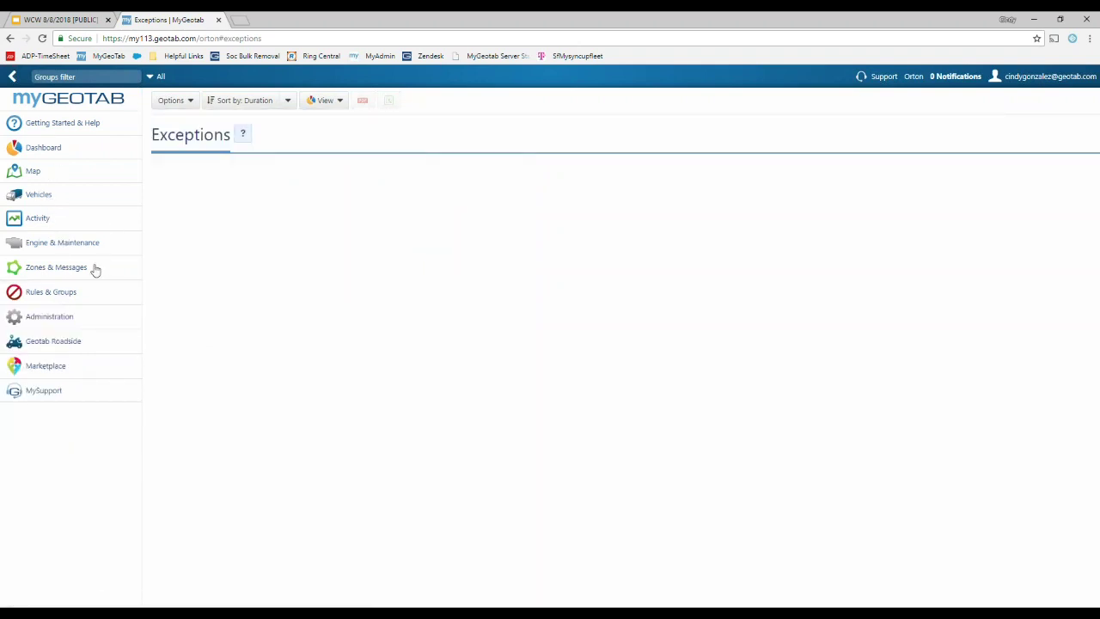
left_click(47, 296)
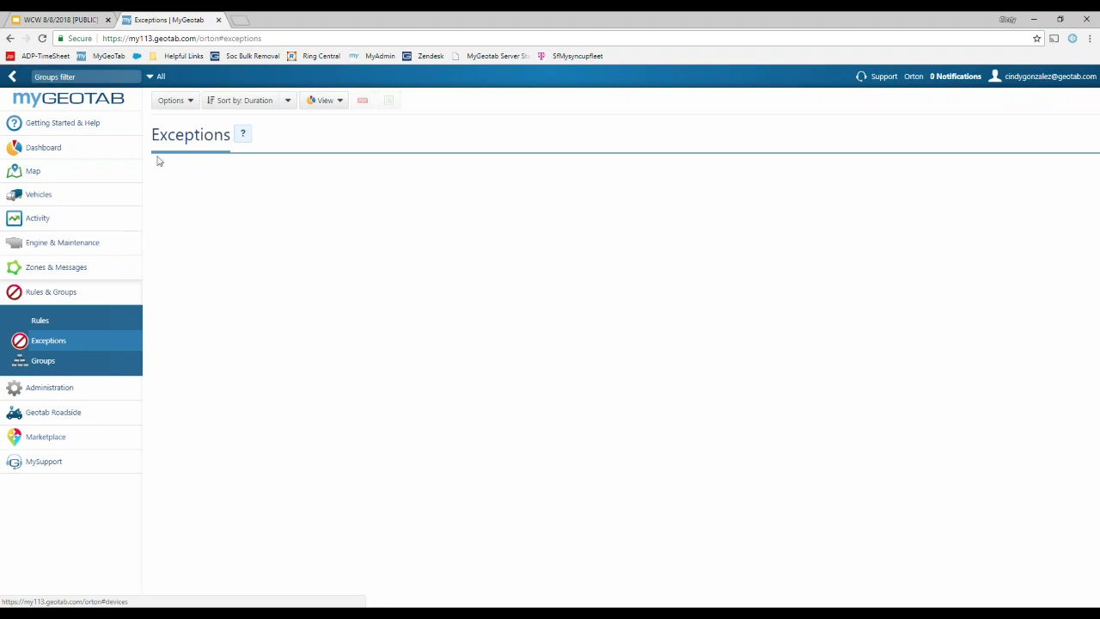
left_click(175, 101)
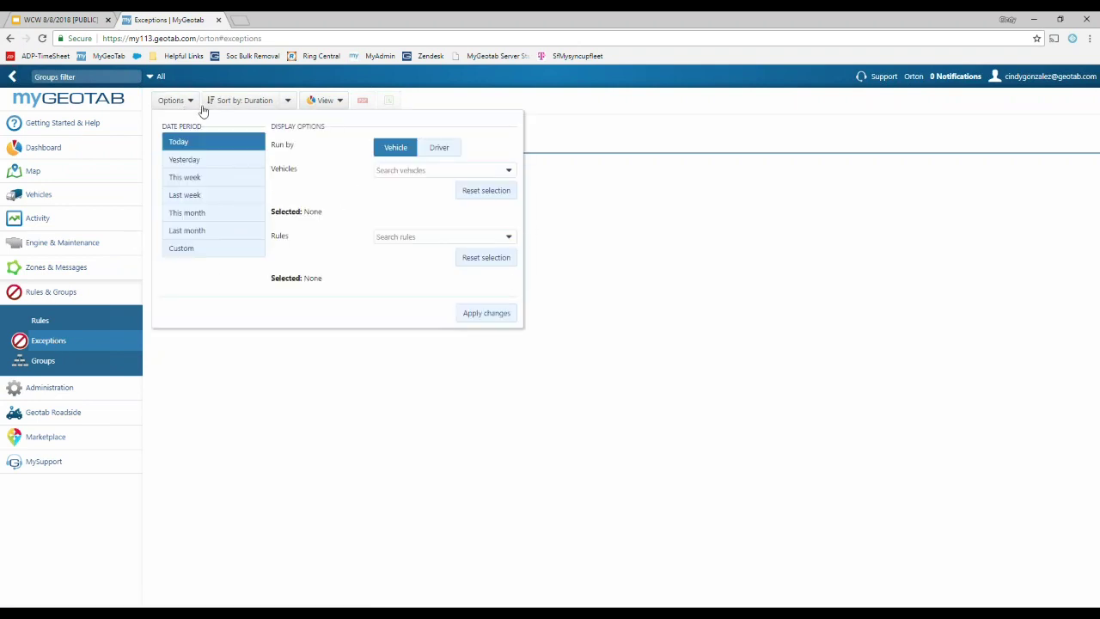
left_click_drag(162, 127, 199, 125)
left_click(208, 251)
left_click(197, 268)
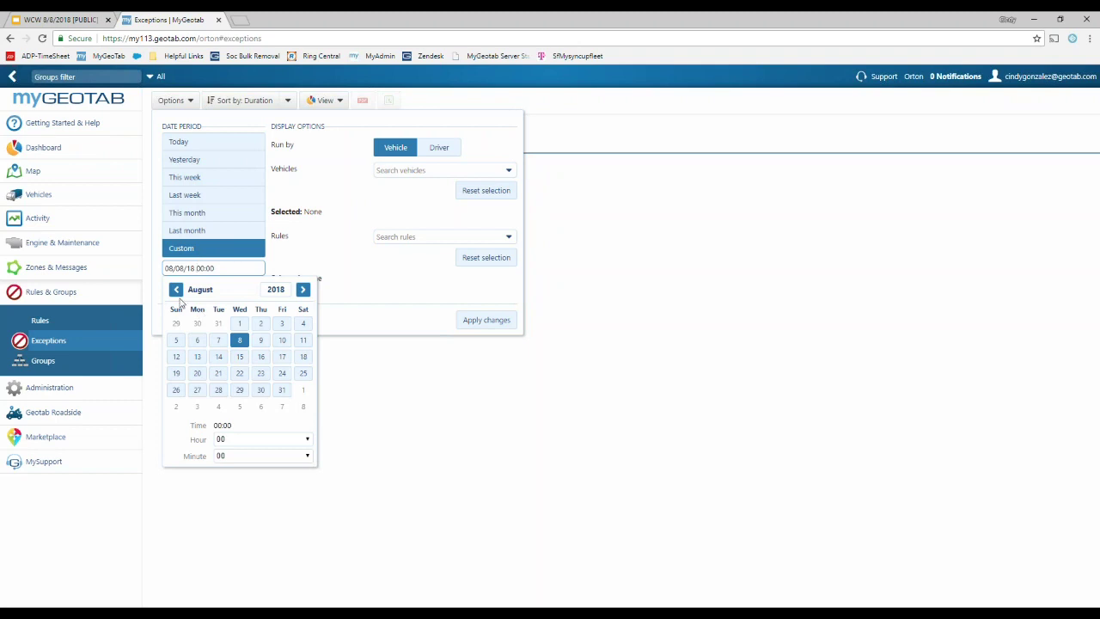
left_click(175, 290)
left_click(176, 340)
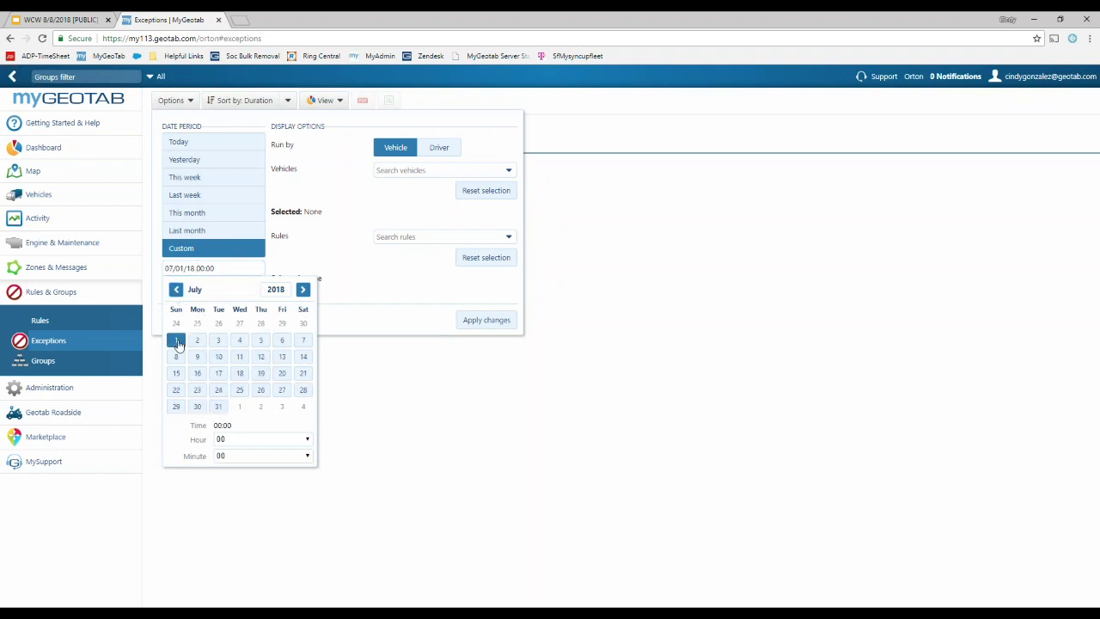
left_click(198, 268)
Set the Exceptions report's date period to This week and include all vehicles
left_click(203, 184)
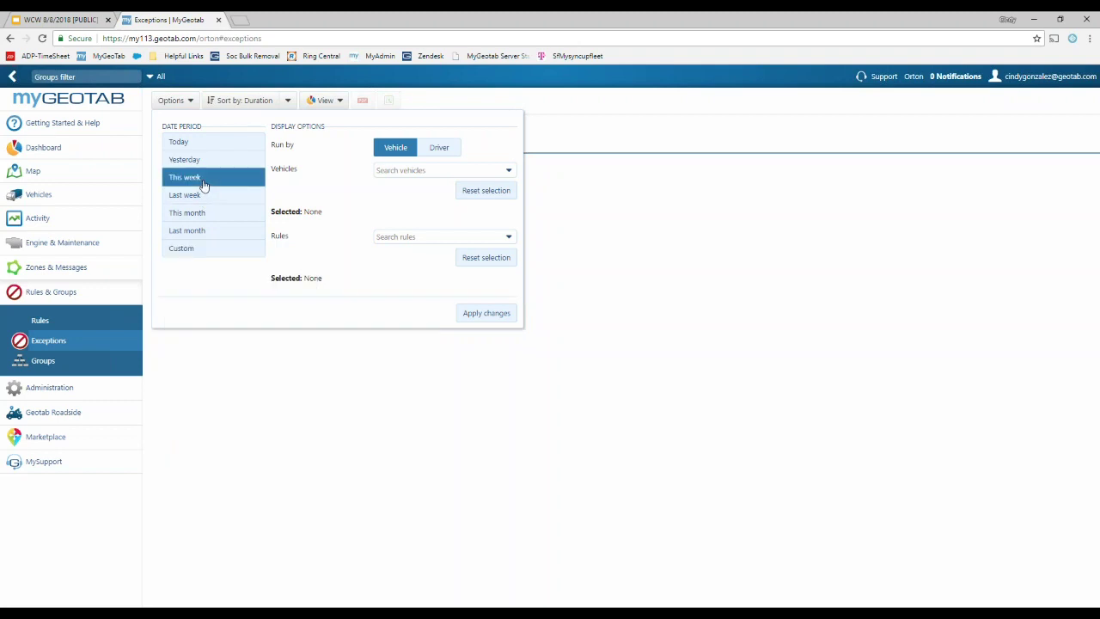
left_click(509, 172)
left_click(464, 196)
Select the Speeding and Hard Acceleration rules for the Exceptions report
left_click(509, 239)
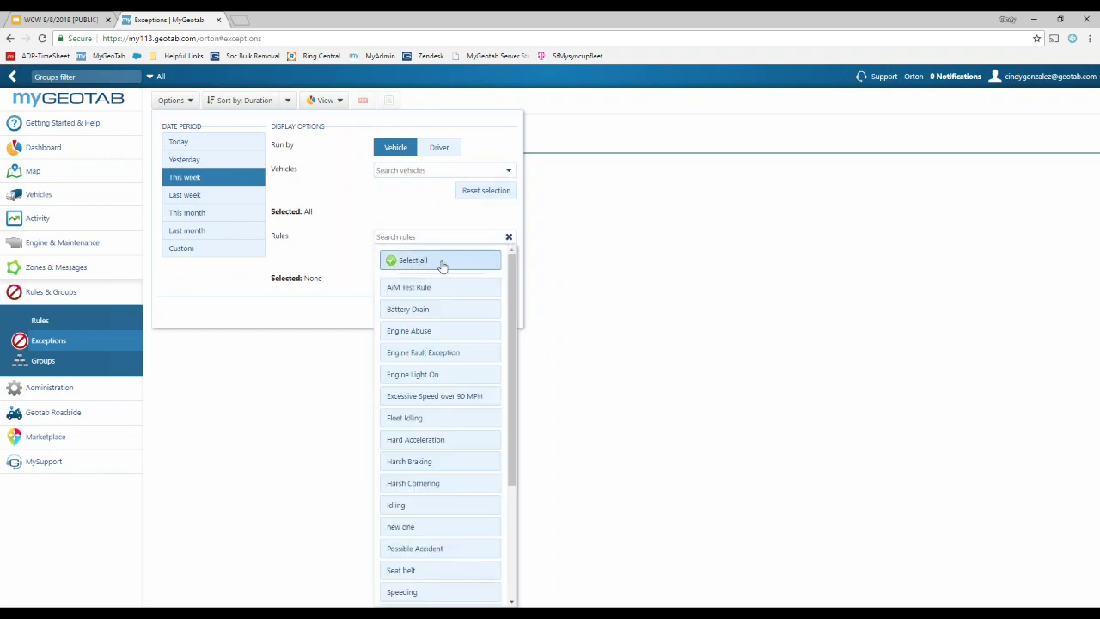
scroll(429, 307, "down", 3)
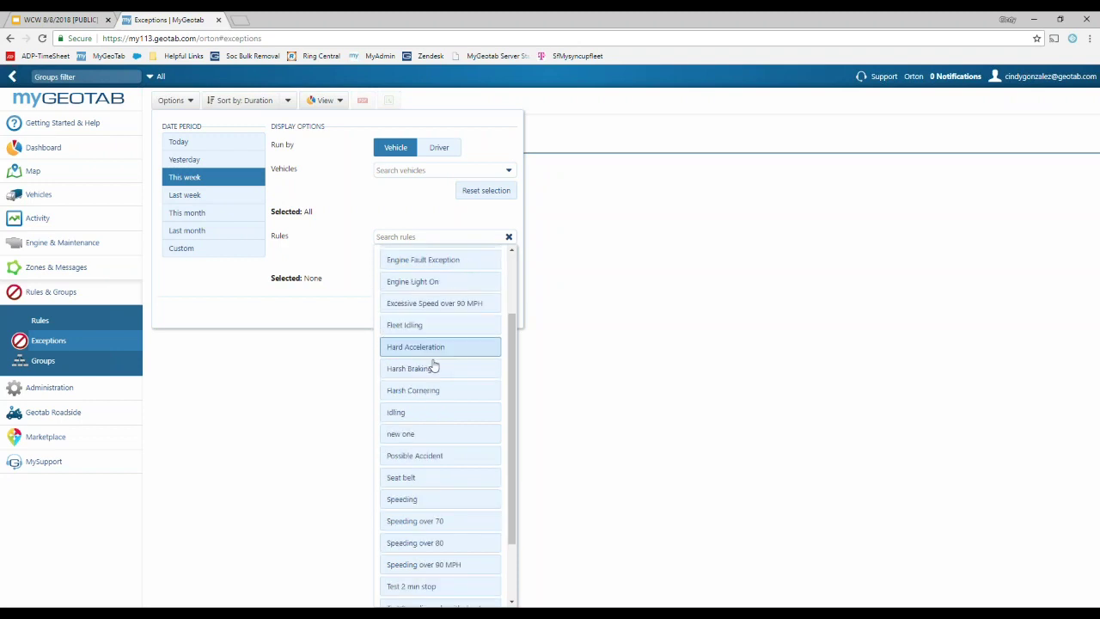
scroll(430, 400, "down", 2)
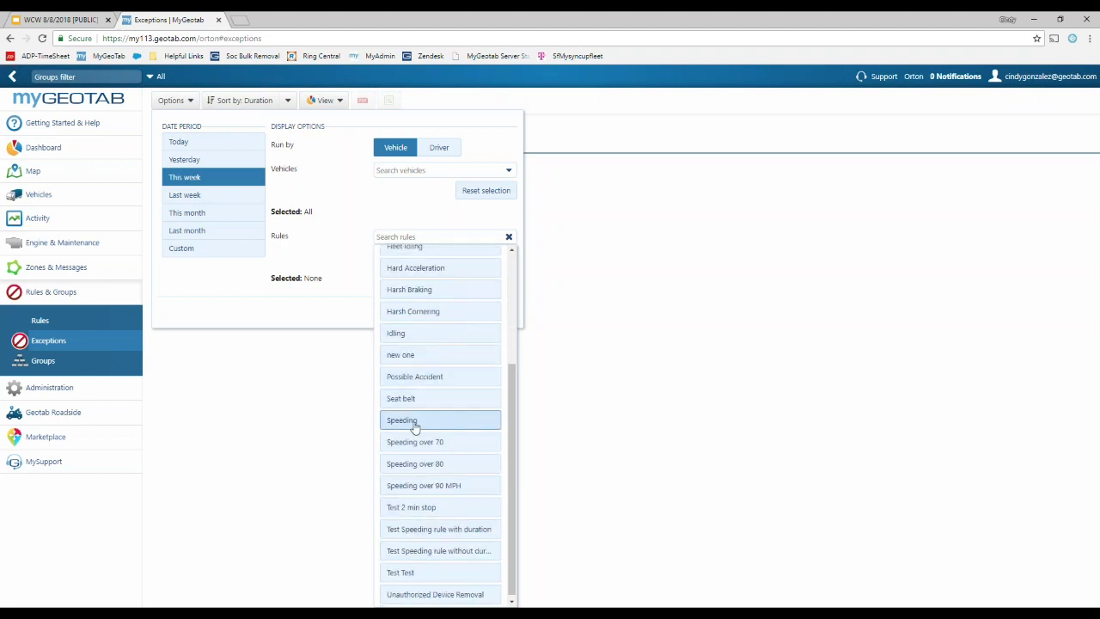
left_click(414, 426)
scroll(426, 404, "up", 2)
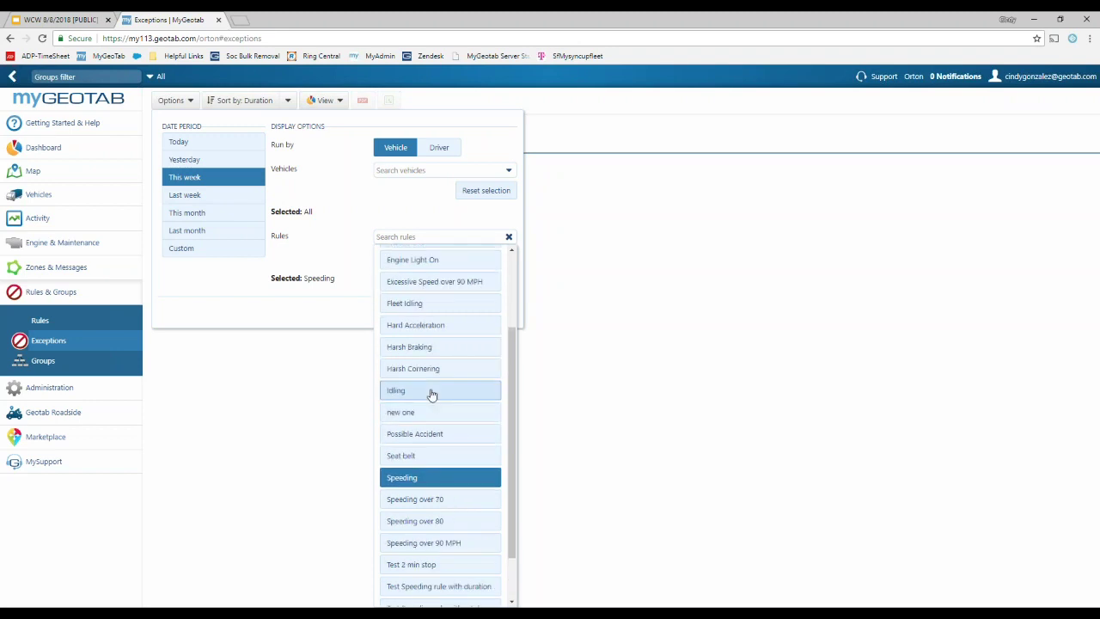
left_click(433, 331)
left_click(374, 212)
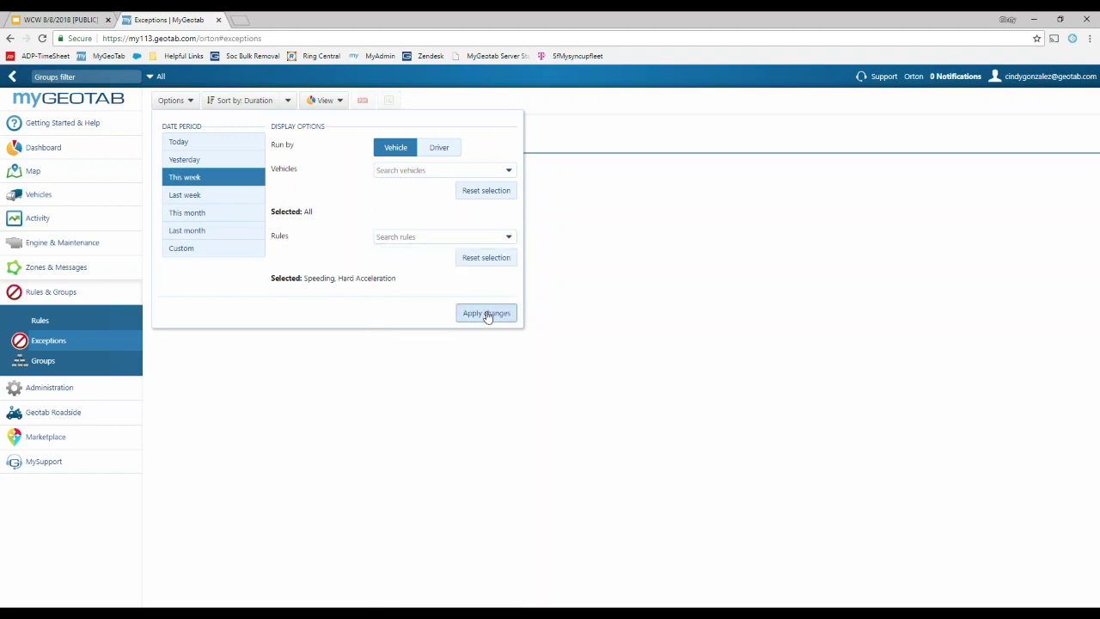
Apply the exceptions report options and display the results in the Advanced details view
left_click(487, 314)
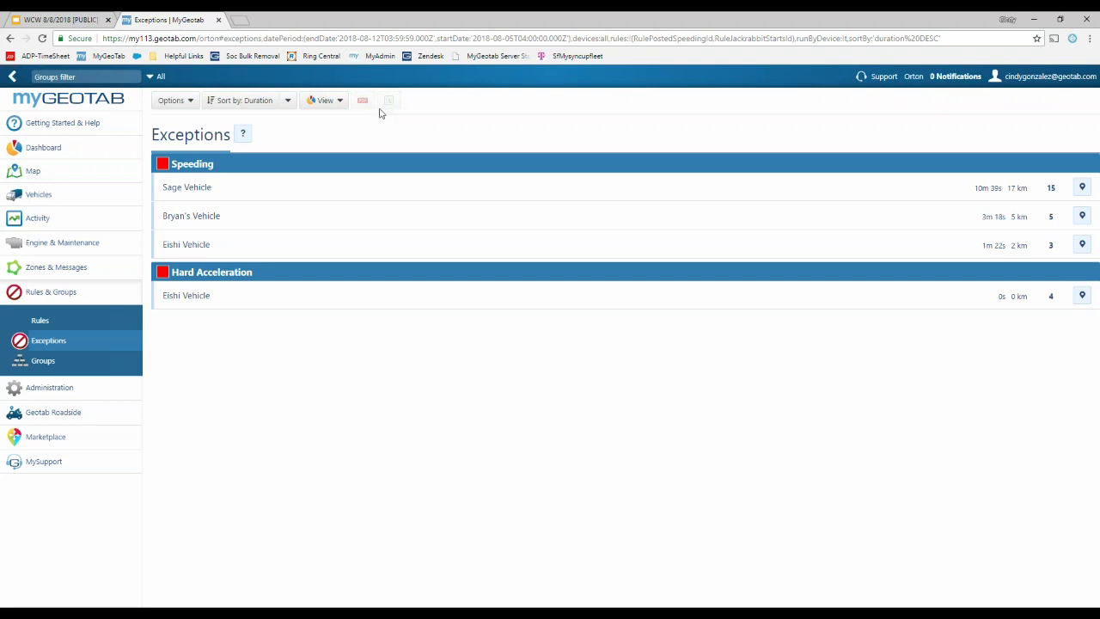
left_click(325, 102)
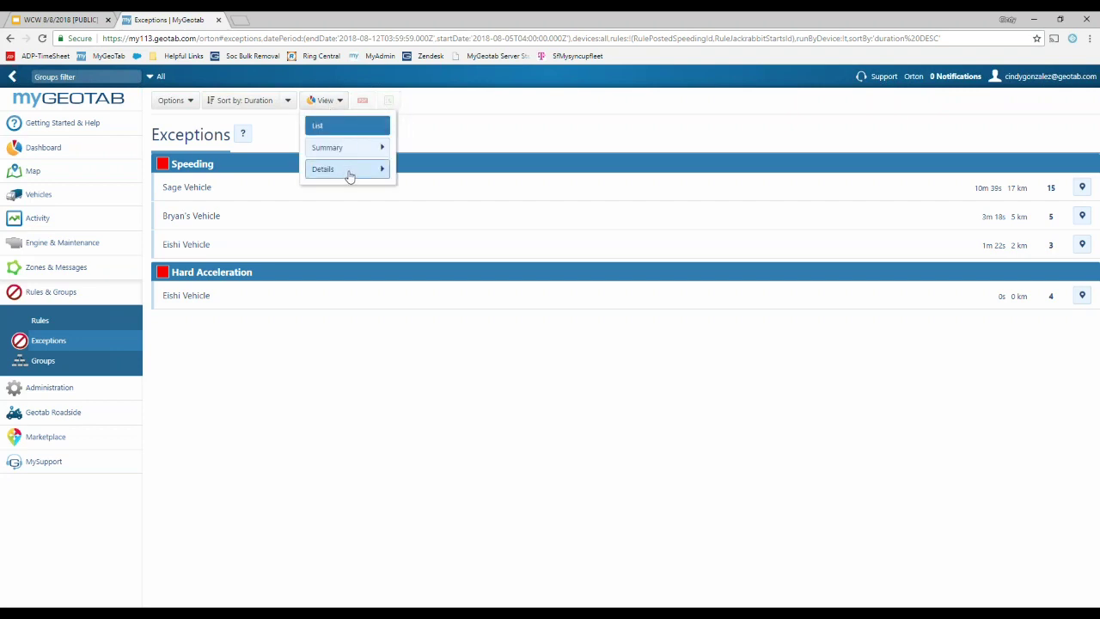
mouse_move(349, 175)
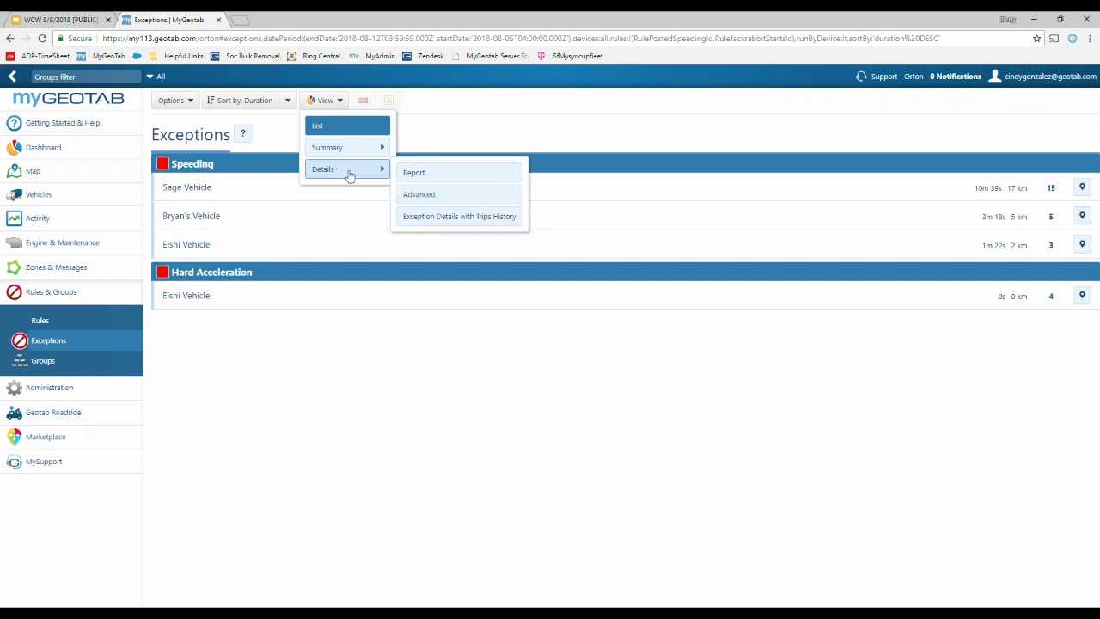
left_click(453, 194)
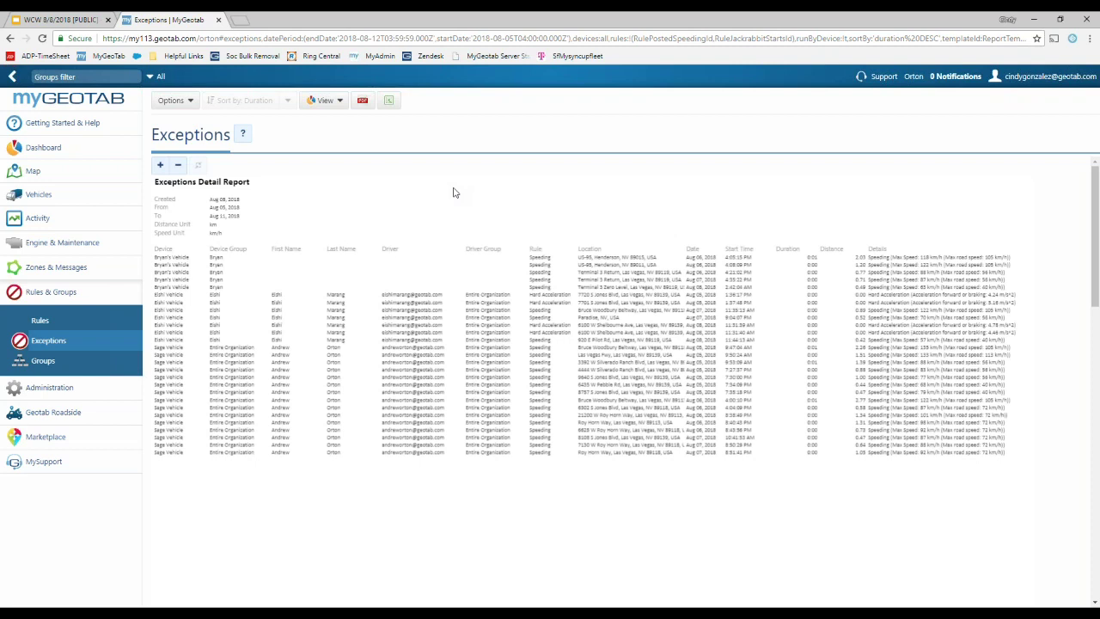
Download the Exceptions Detail Report as an Excel file, open it in Excel and enable editing
scroll(530, 262, "down", 3)
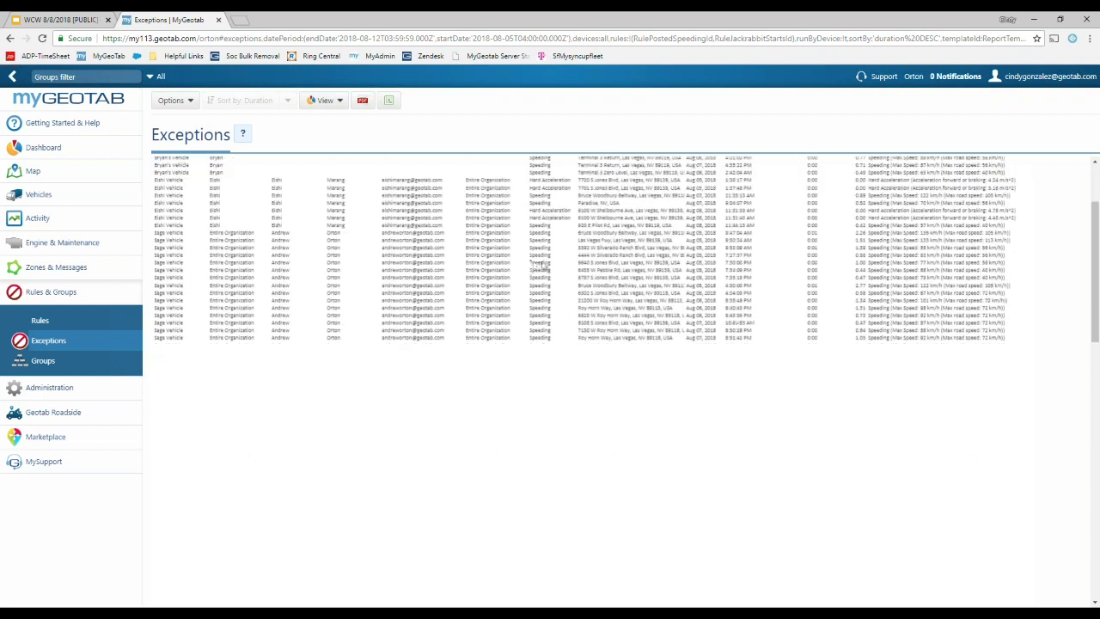
scroll(387, 290, "down", 5)
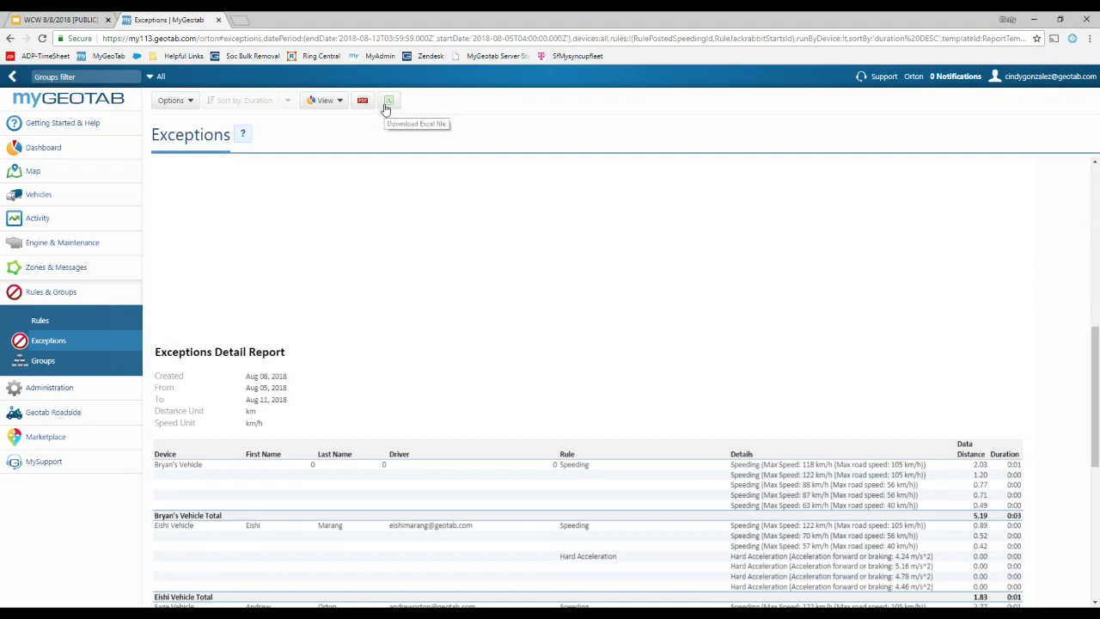
left_click(389, 103)
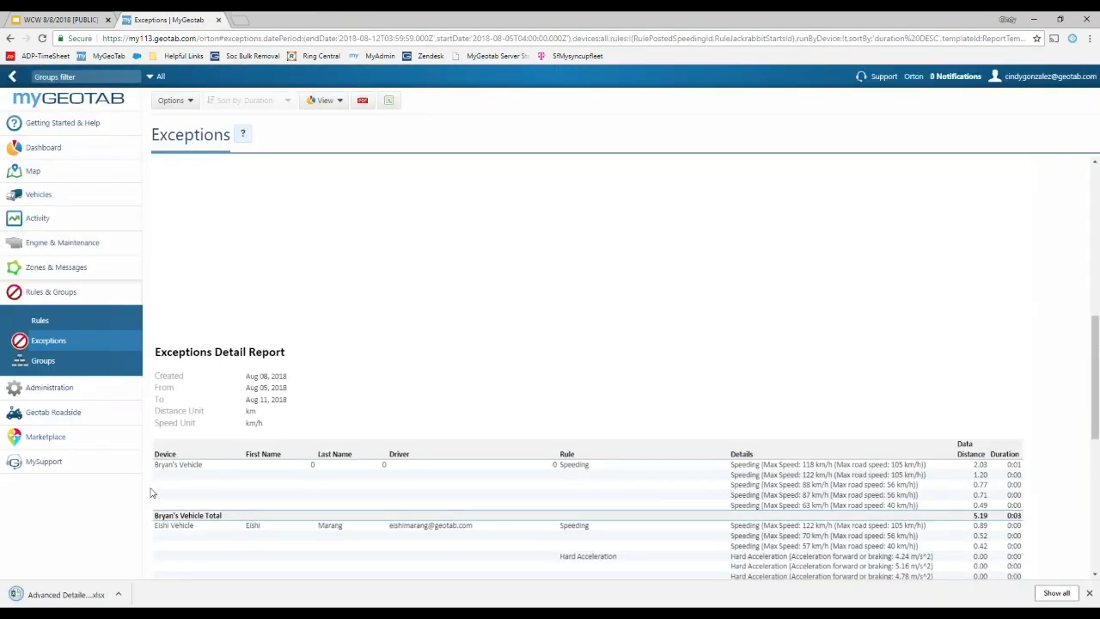
left_click(68, 594)
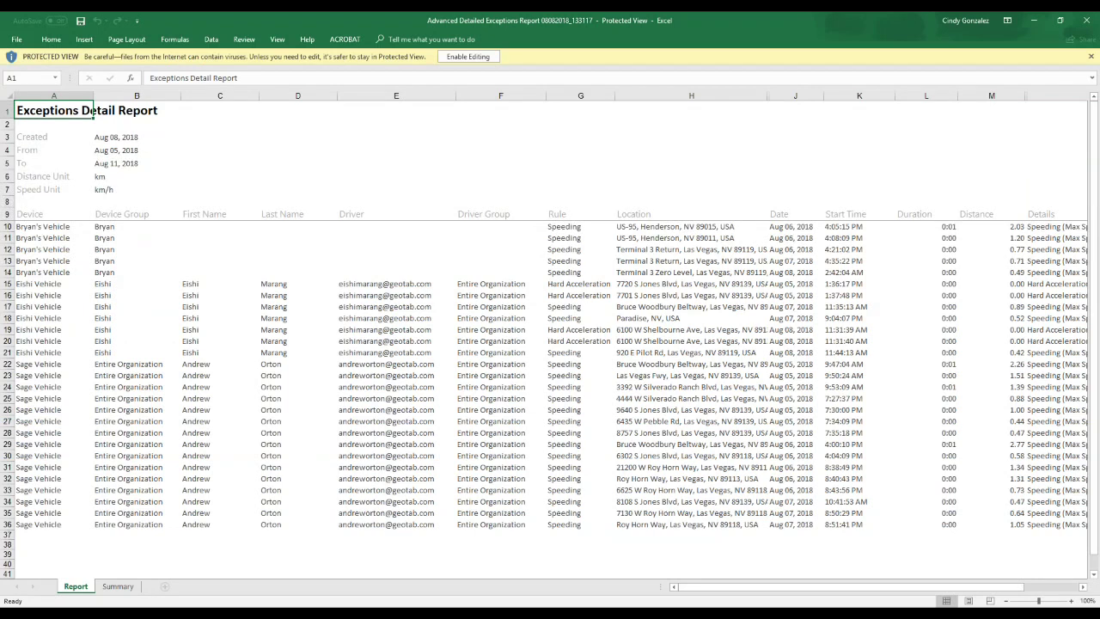
left_click(468, 57)
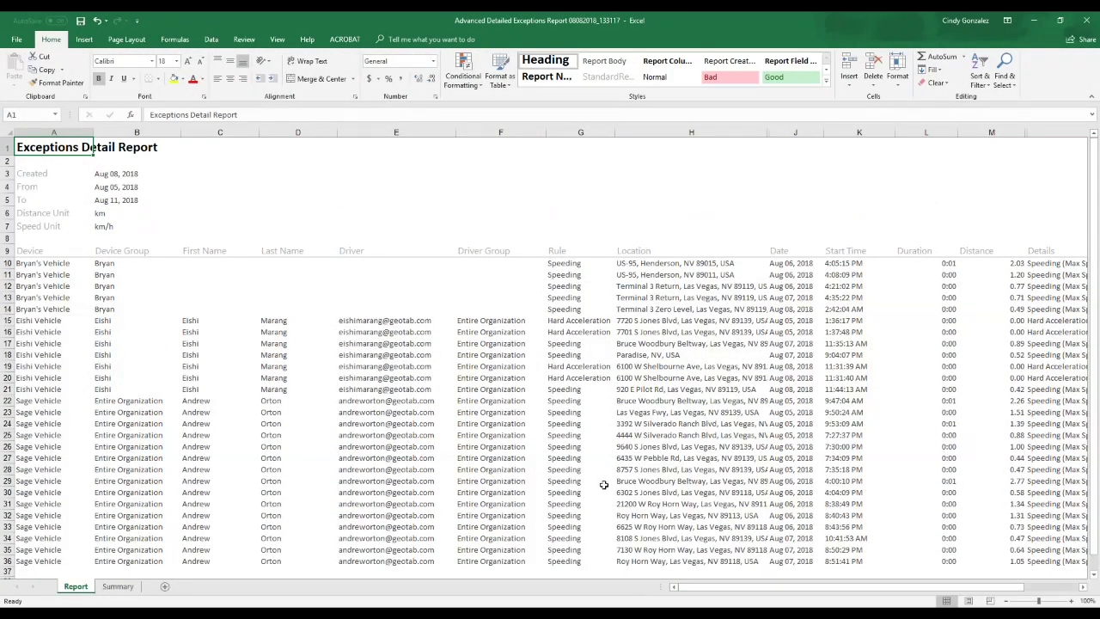
Hide columns C through F, from First Name to Driver Group, on the Report sheet
mouse_move(748, 587)
left_mouse_down()
mouse_move(777, 589)
mouse_move(749, 589)
left_mouse_up()
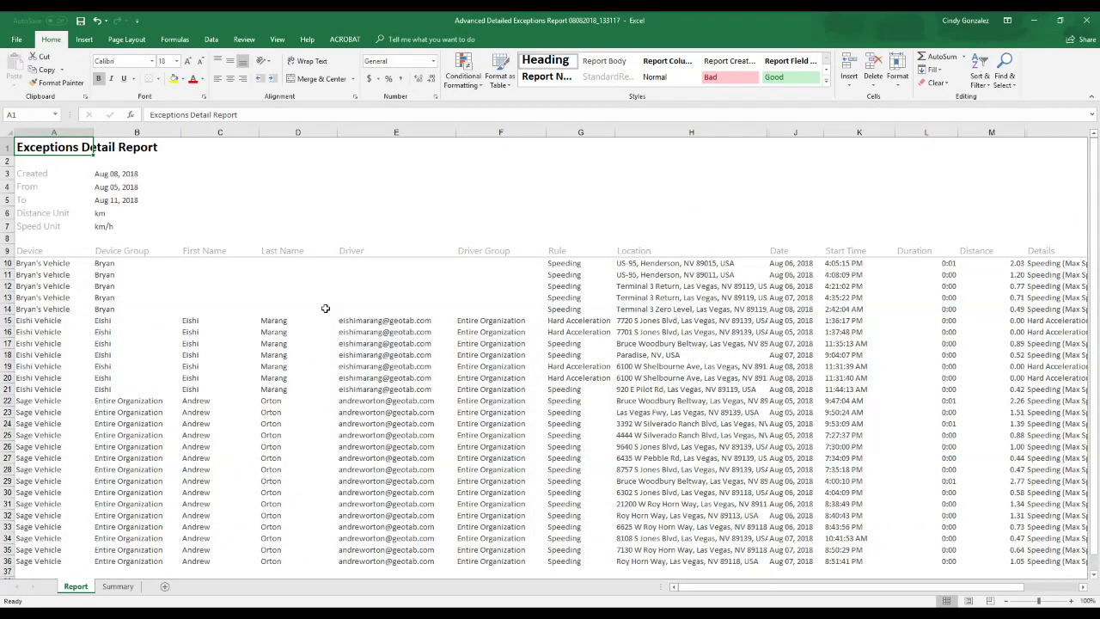
left_click(225, 132)
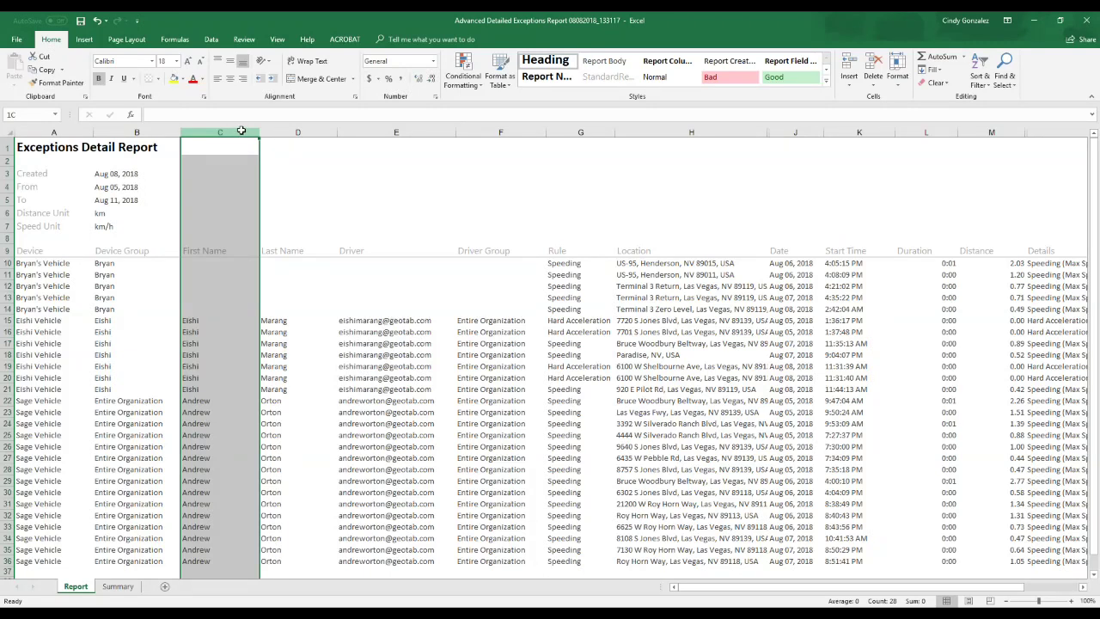
left_click_drag(241, 130, 487, 147)
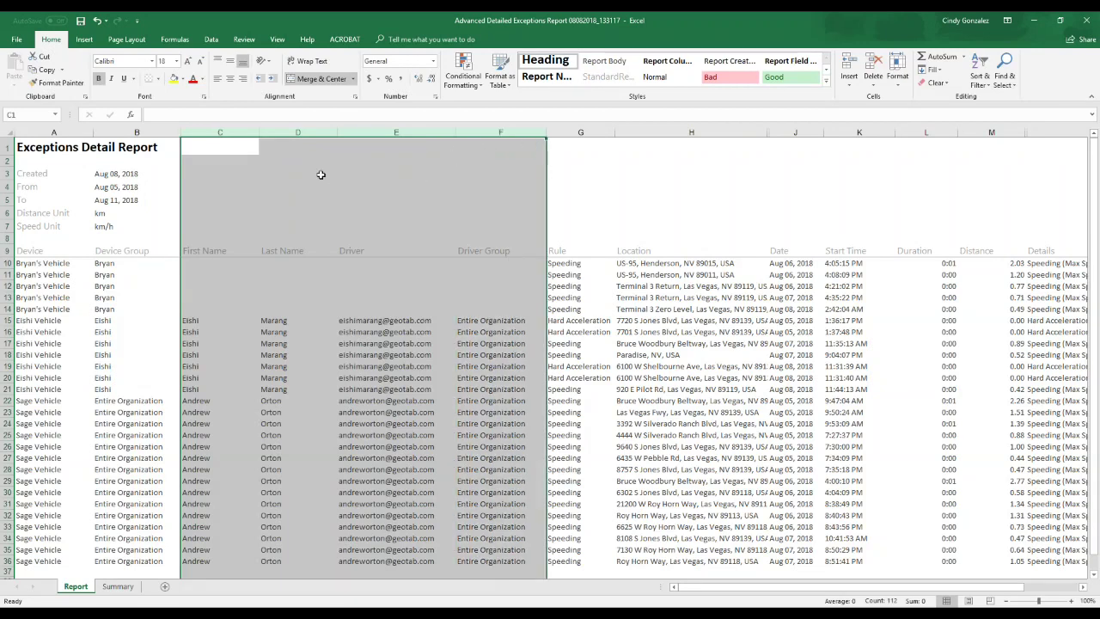
right_click(317, 137)
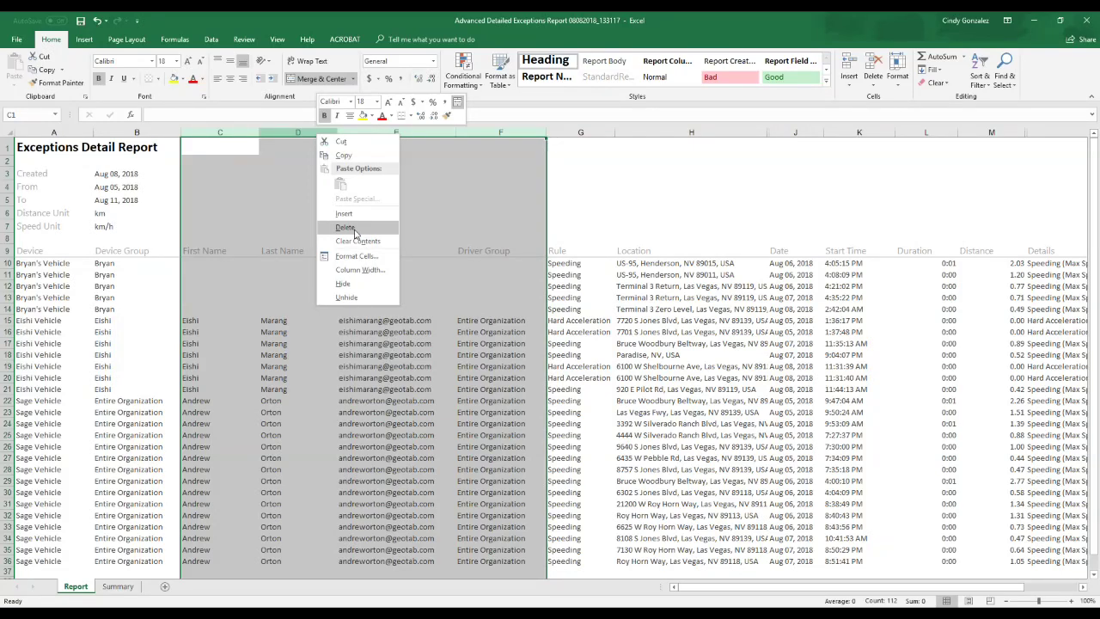
left_click(343, 283)
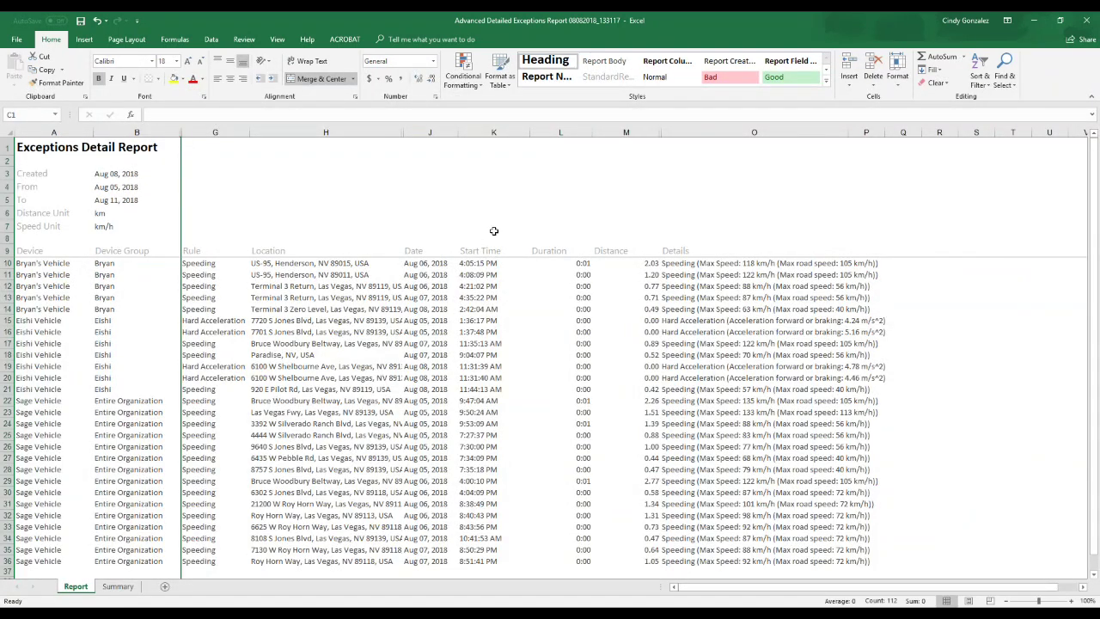
Hide the Details column O on the Report sheet
left_click(706, 132)
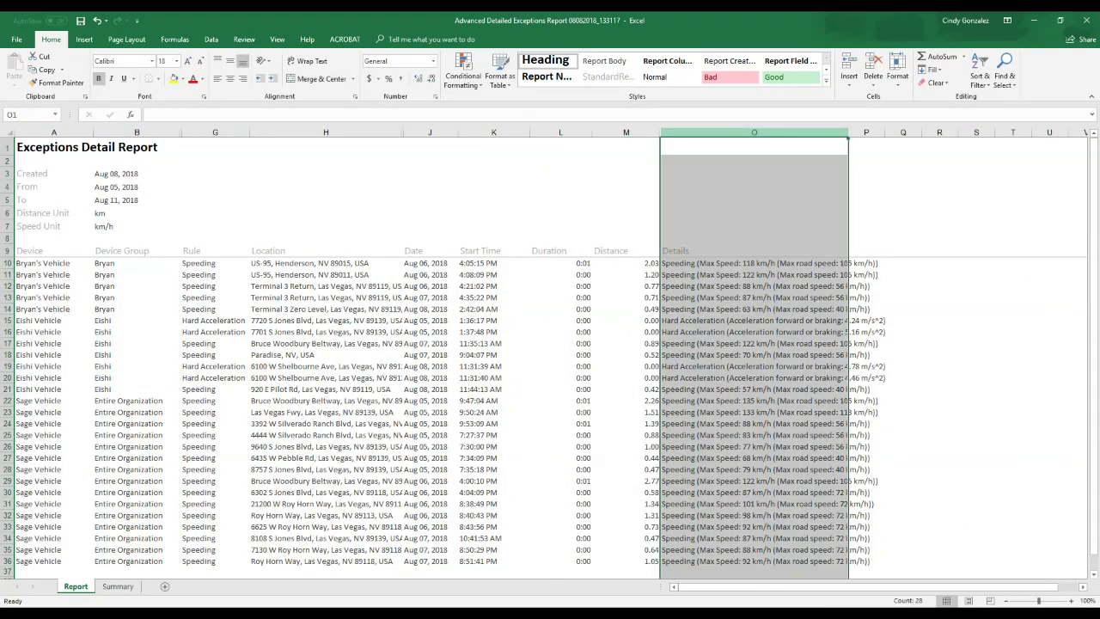
right_click(703, 131)
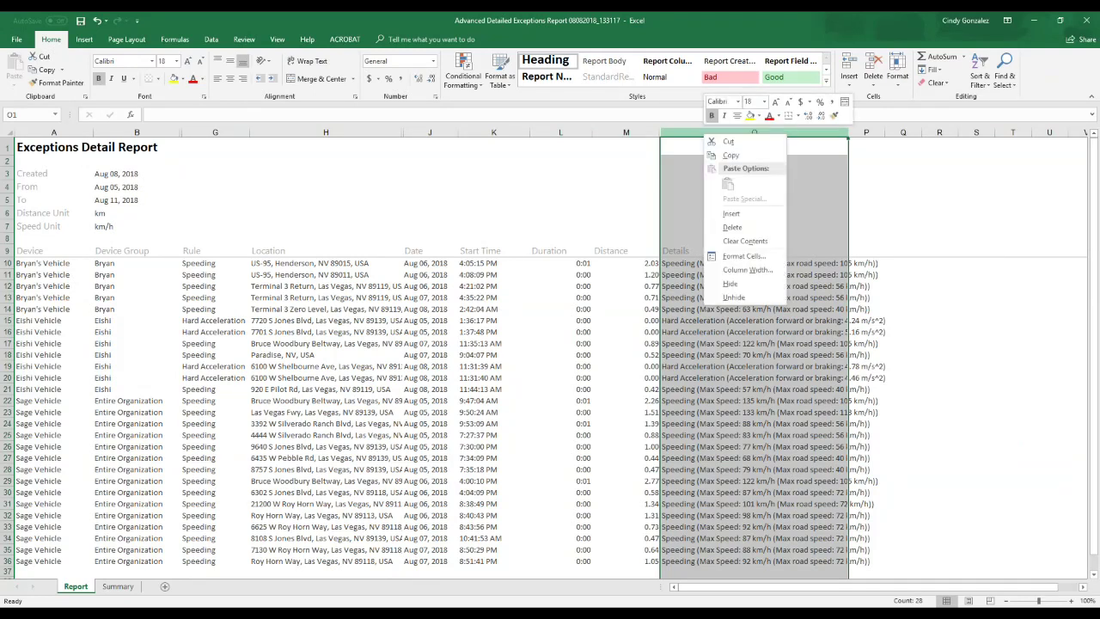
left_click(730, 283)
left_click(554, 225)
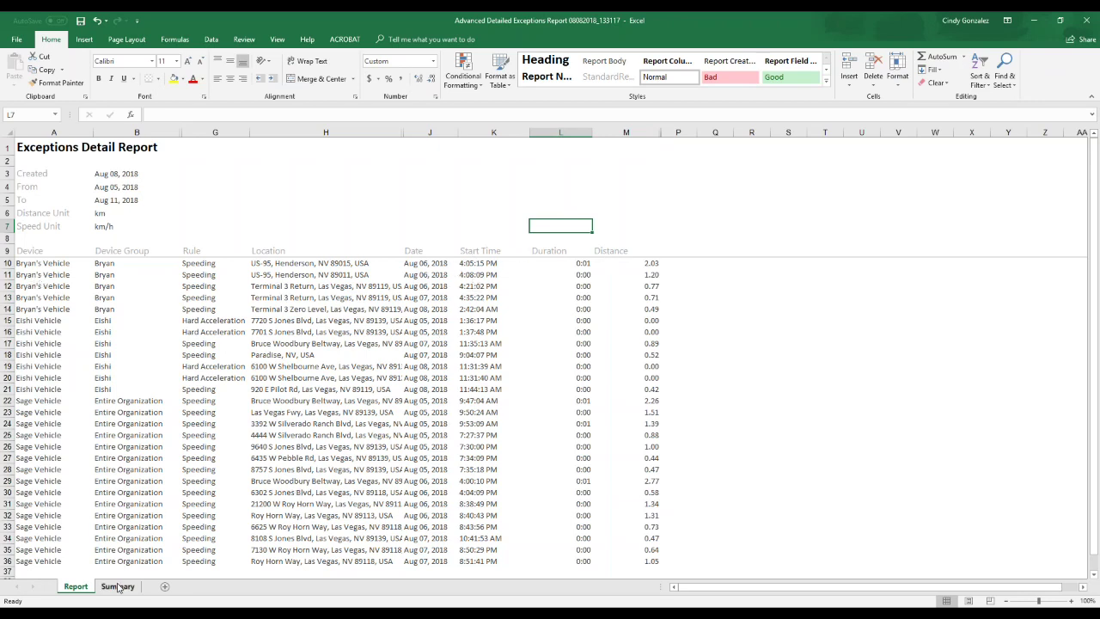
left_click(240, 424)
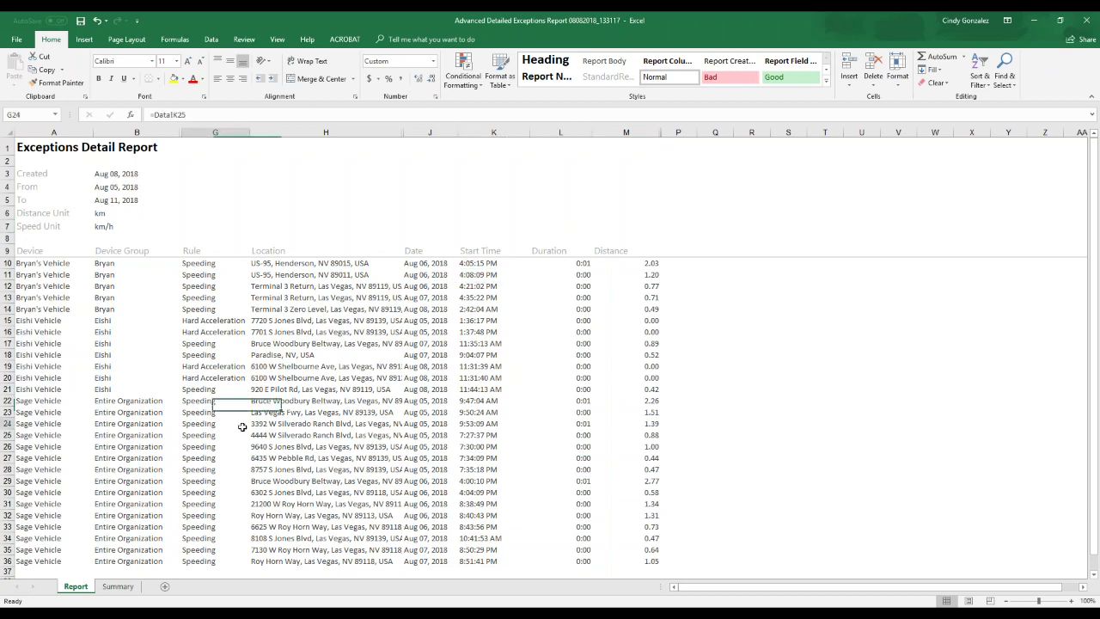
Remove the First Name, Last Name and Driver fields from the pivot table on the Summary sheet
left_click(126, 589)
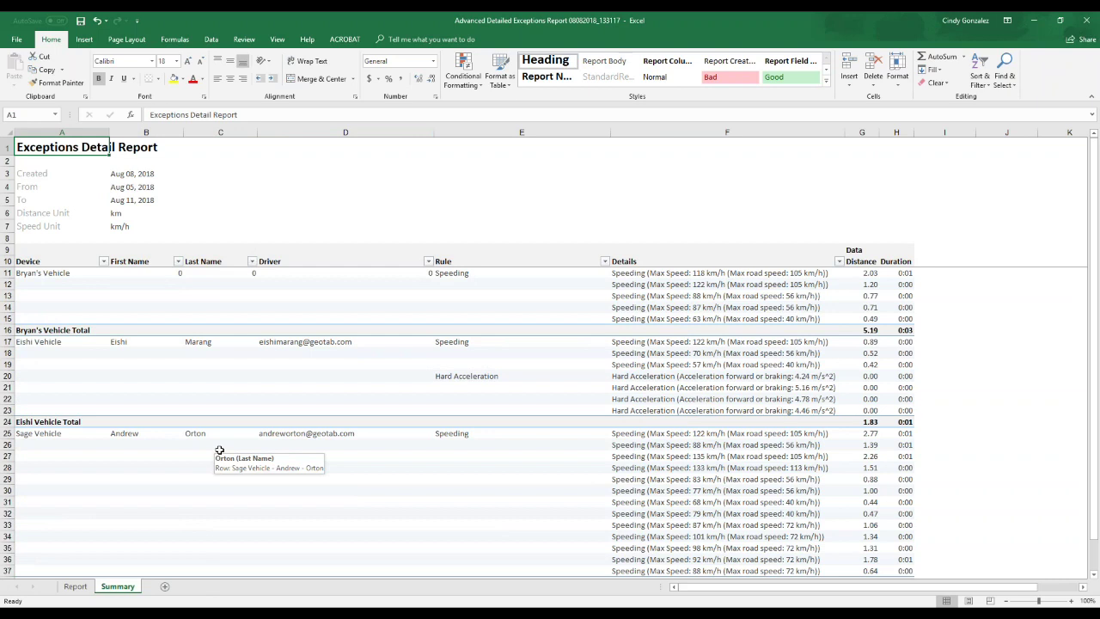
left_click(507, 298)
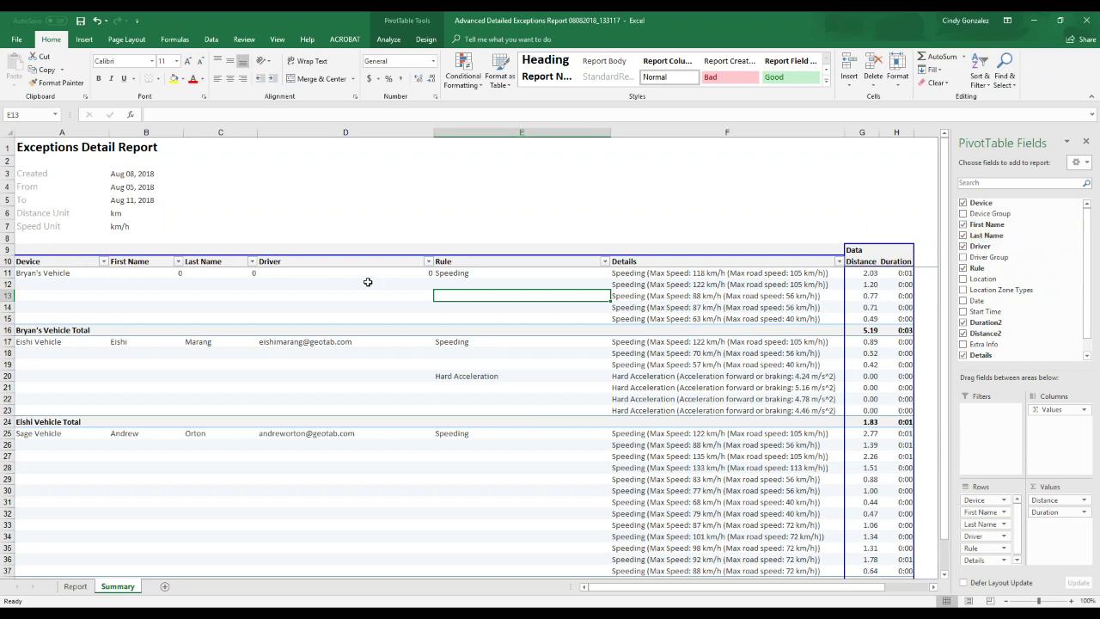
left_click(963, 225)
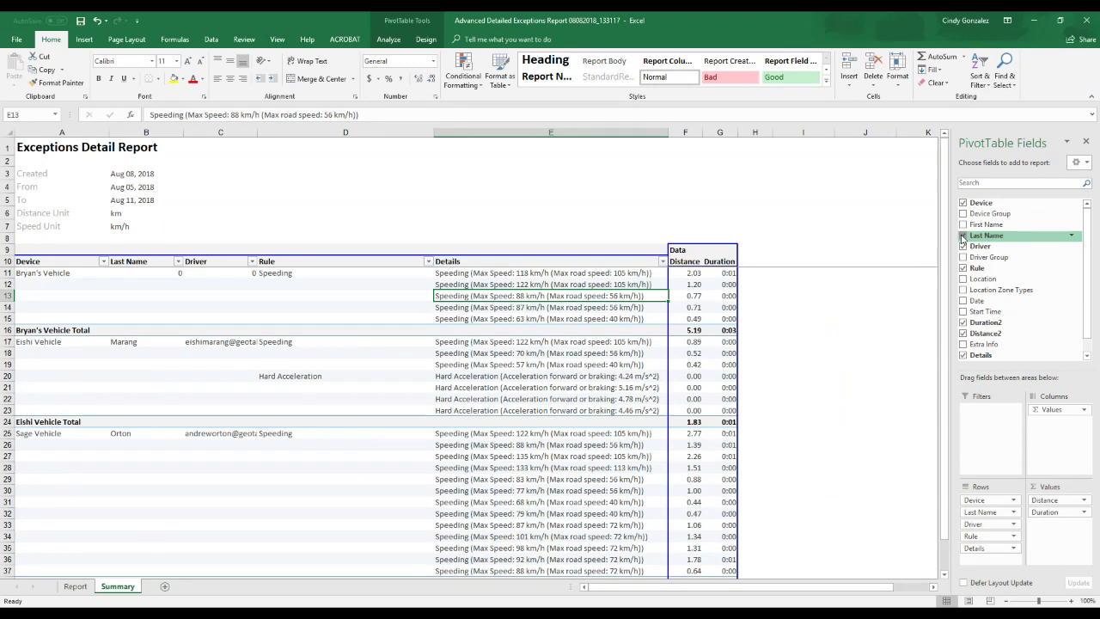
left_click(963, 237)
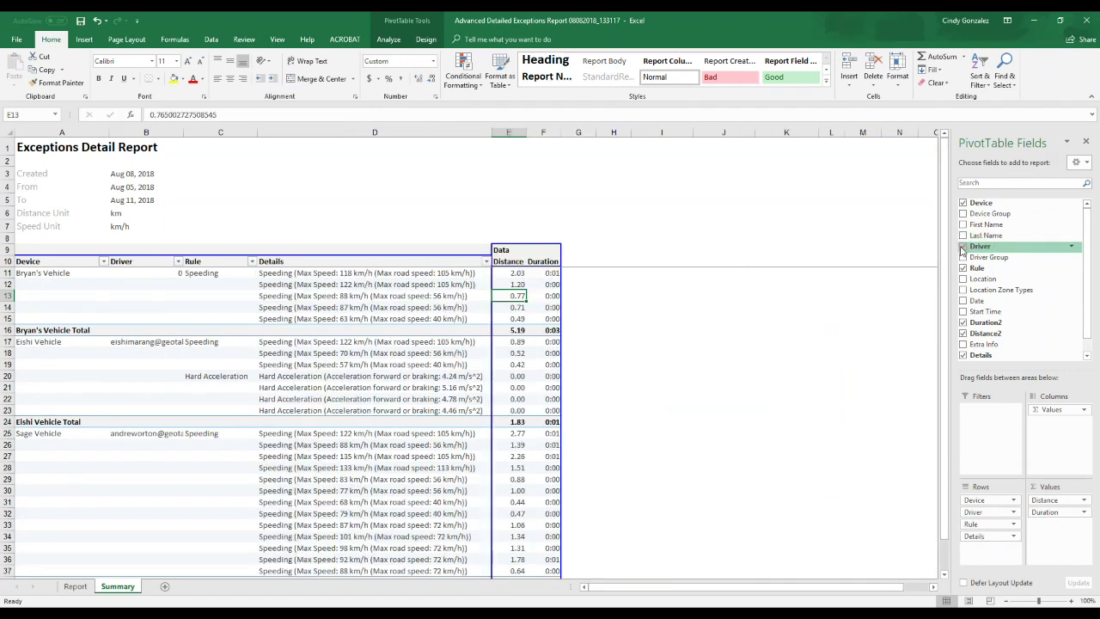
left_click(963, 247)
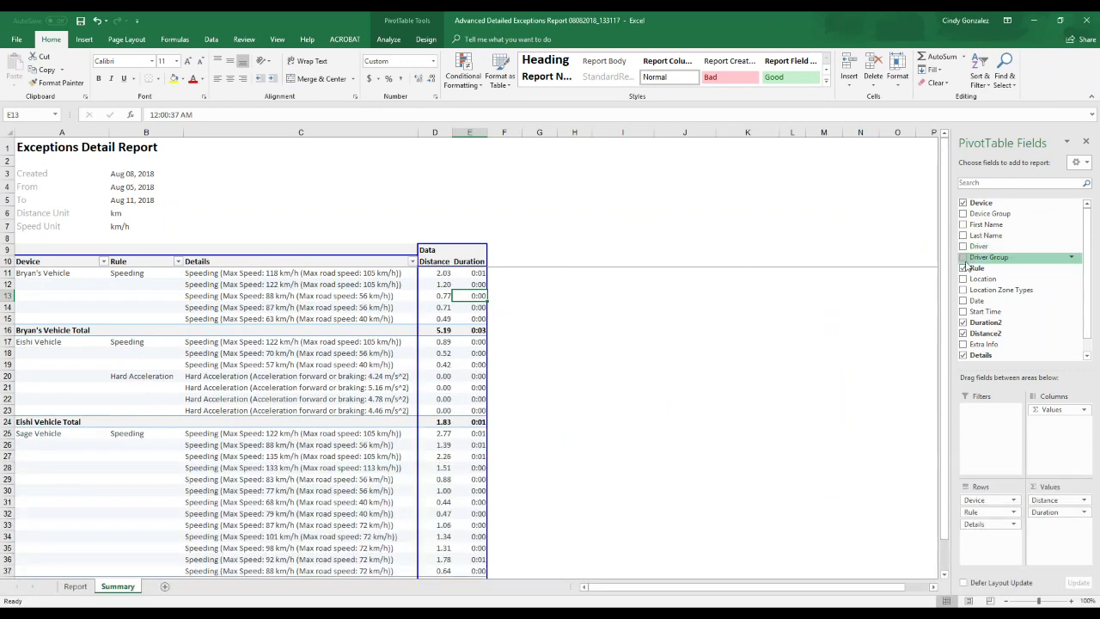
Remove the Distance2 and Details fields from the Summary pivot table
scroll(1093, 276, "down", 1)
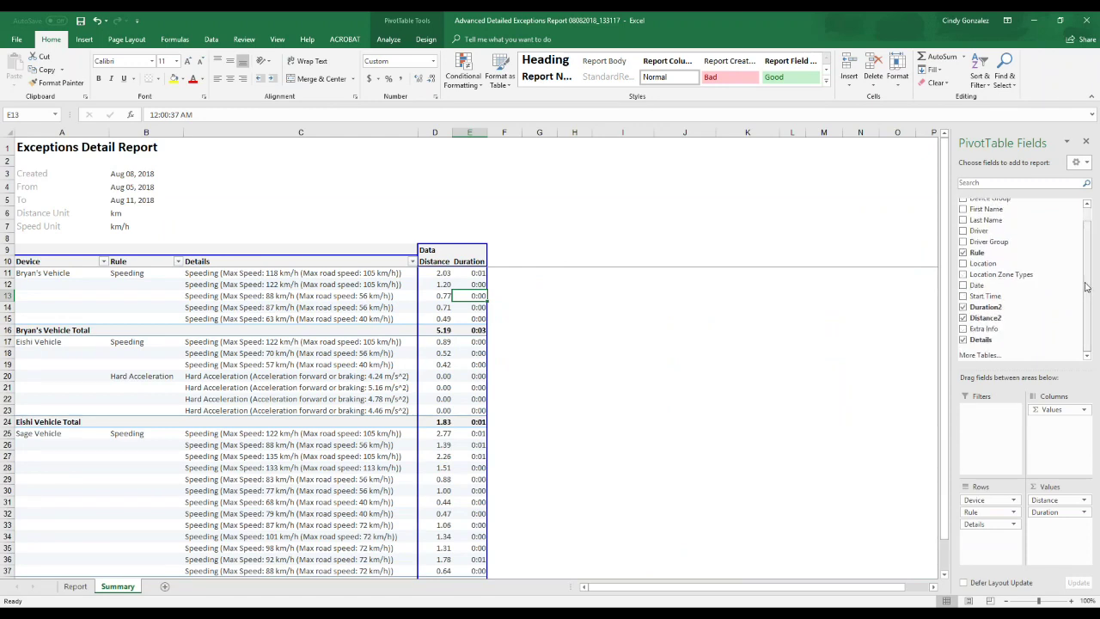
left_click(963, 318)
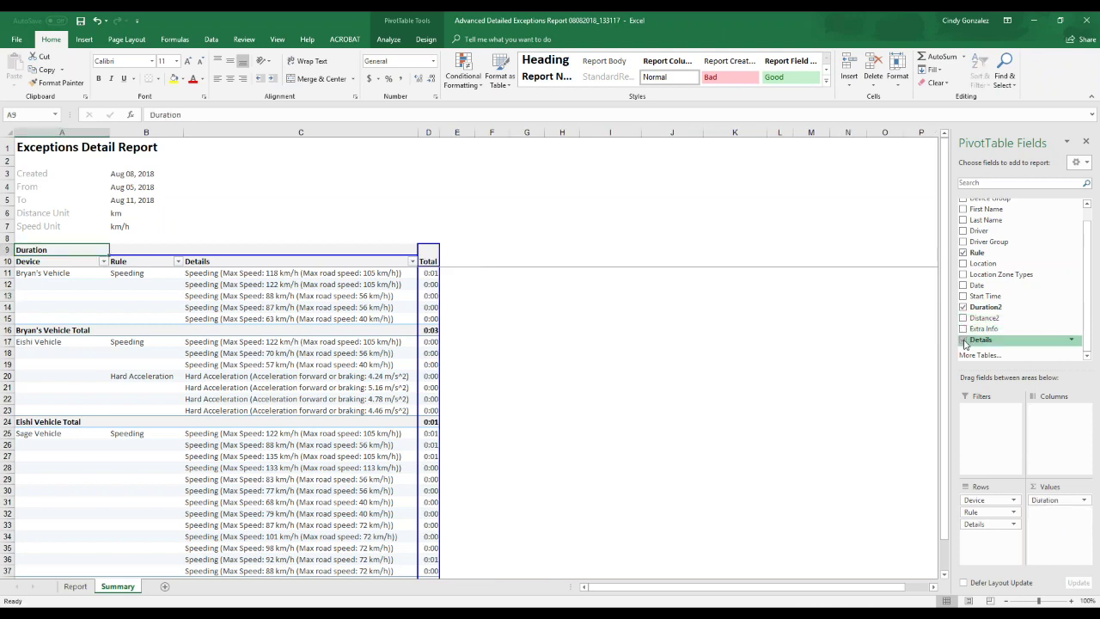
left_click(963, 340)
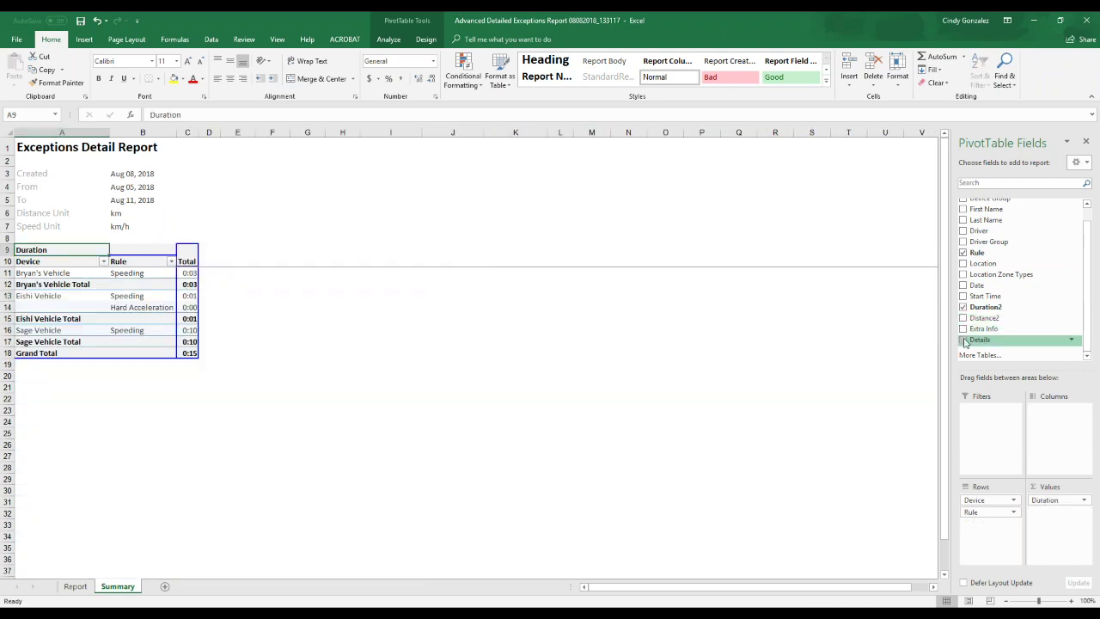
Examine the pivot table's duration for each vehicle and rule, and the grand total row
left_click(40, 274)
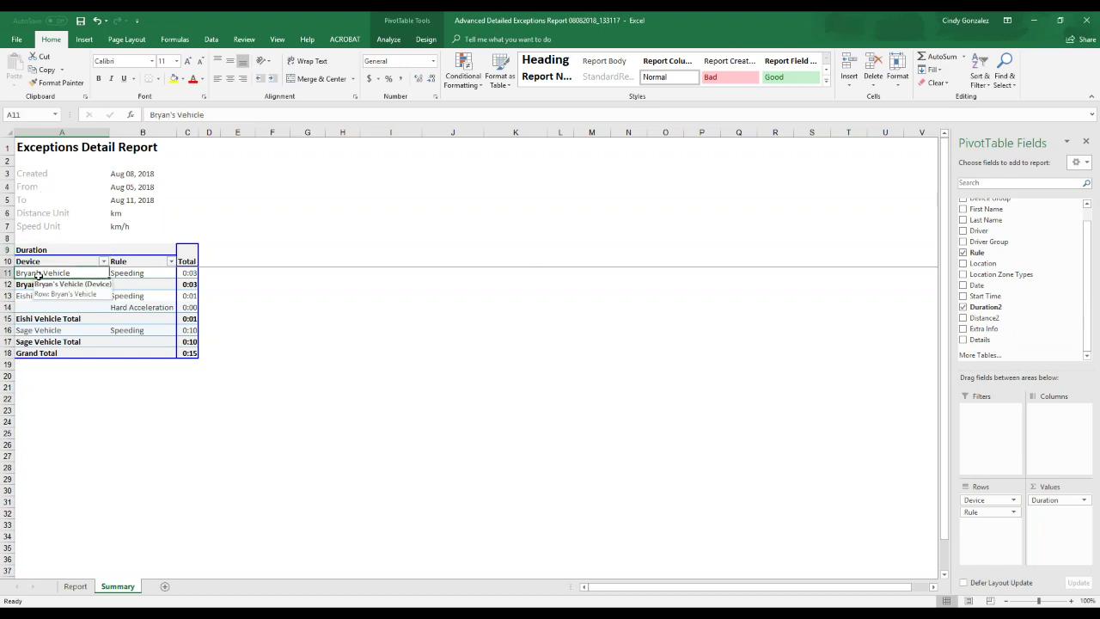
left_click(130, 274)
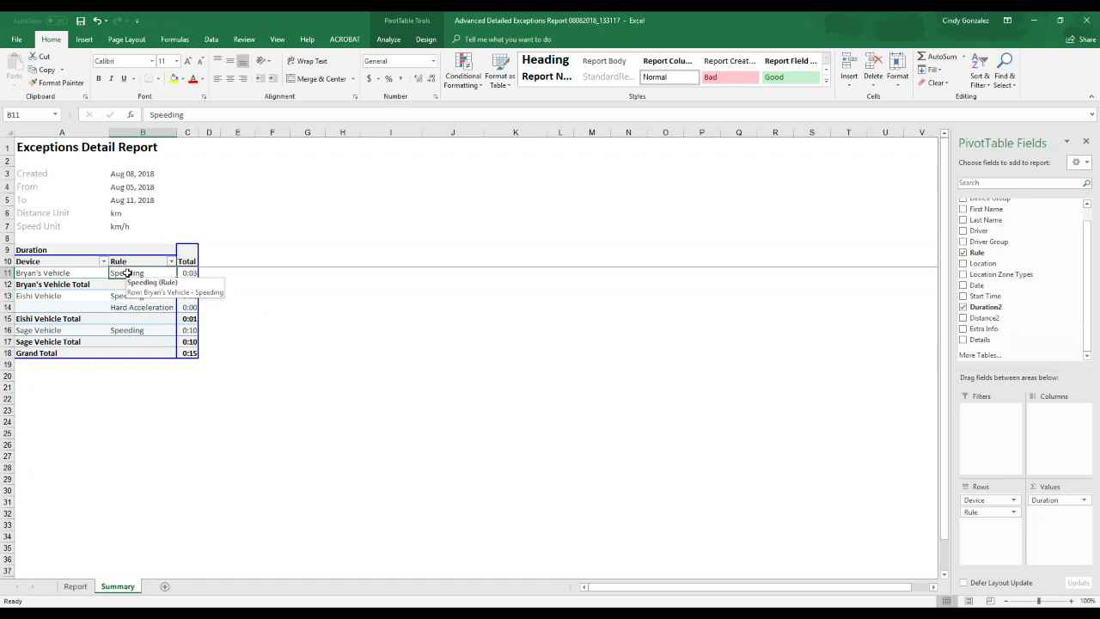
left_click(191, 273)
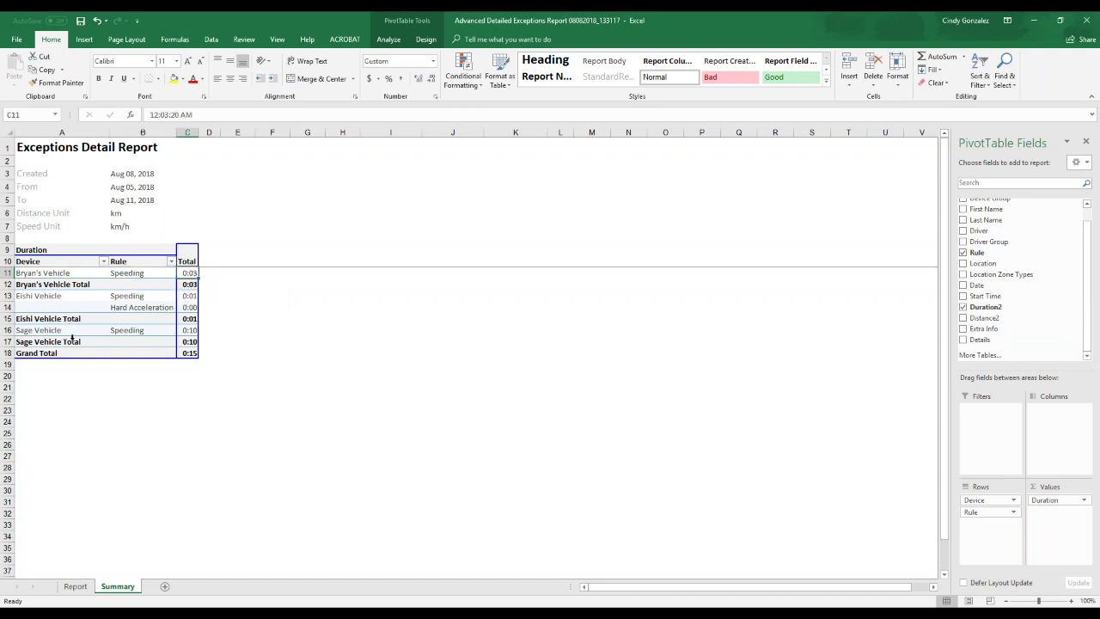
left_click(34, 296)
left_click(134, 299)
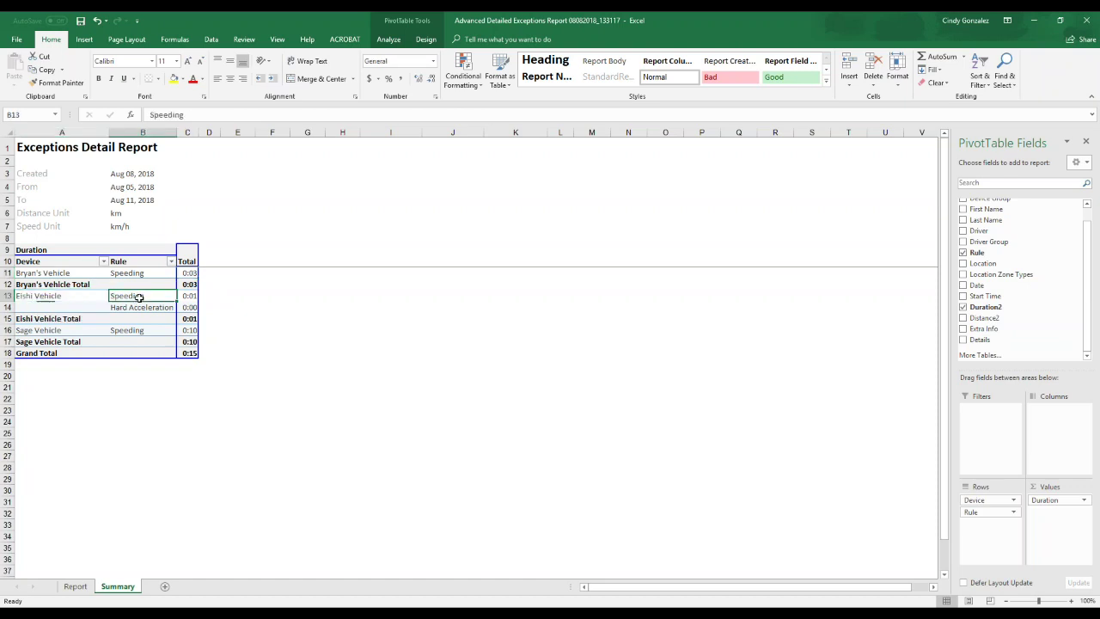
left_click(138, 307)
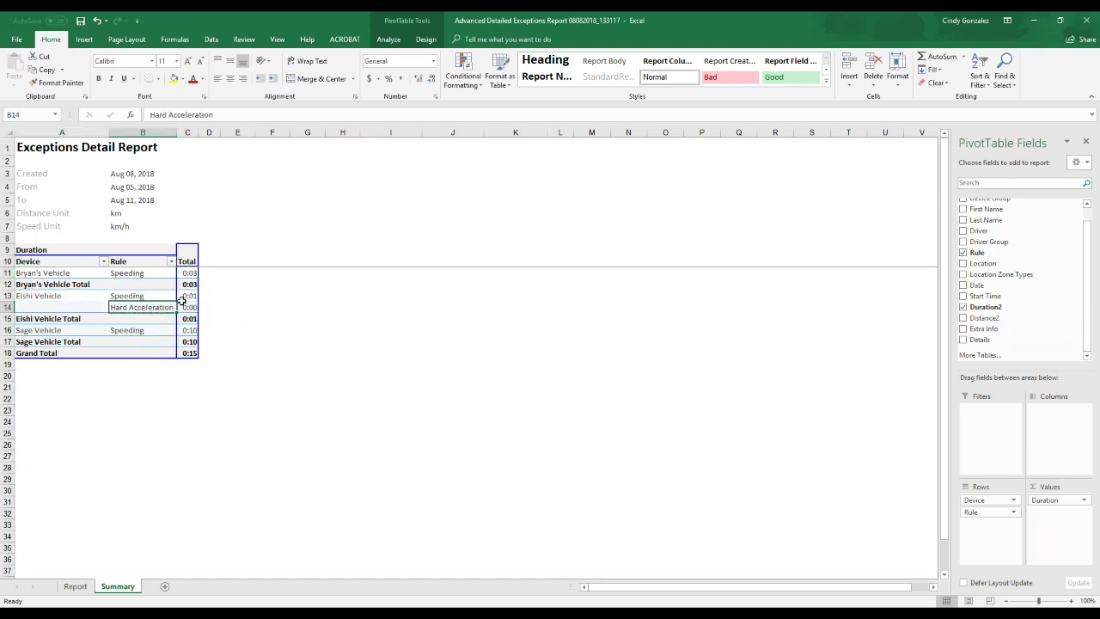
left_click(189, 295)
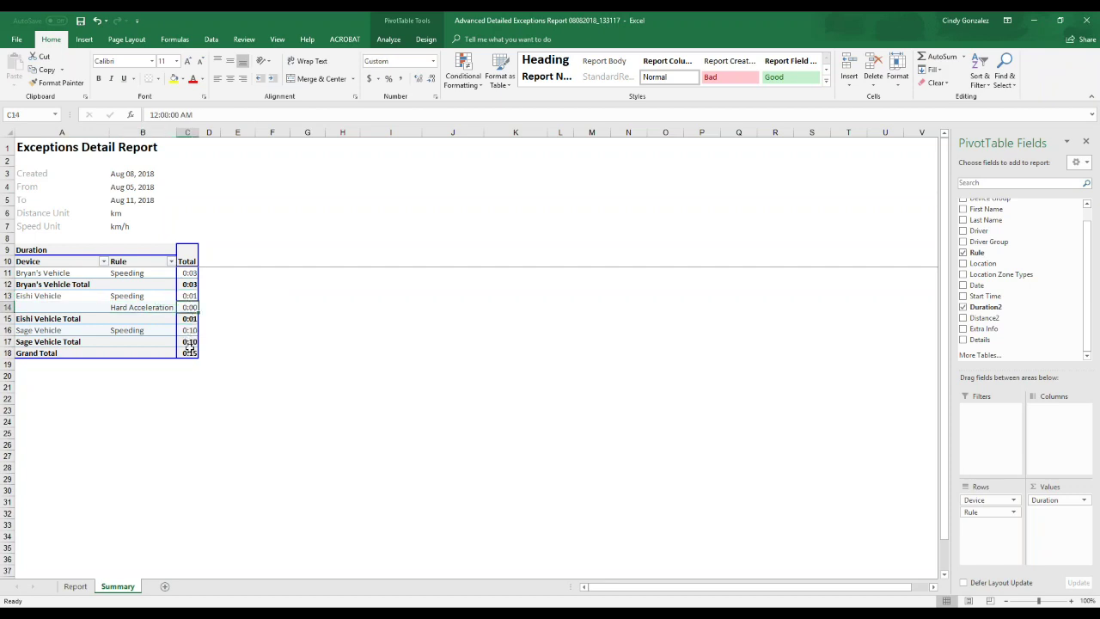
left_click(51, 353)
left_click_drag(52, 353, 176, 355)
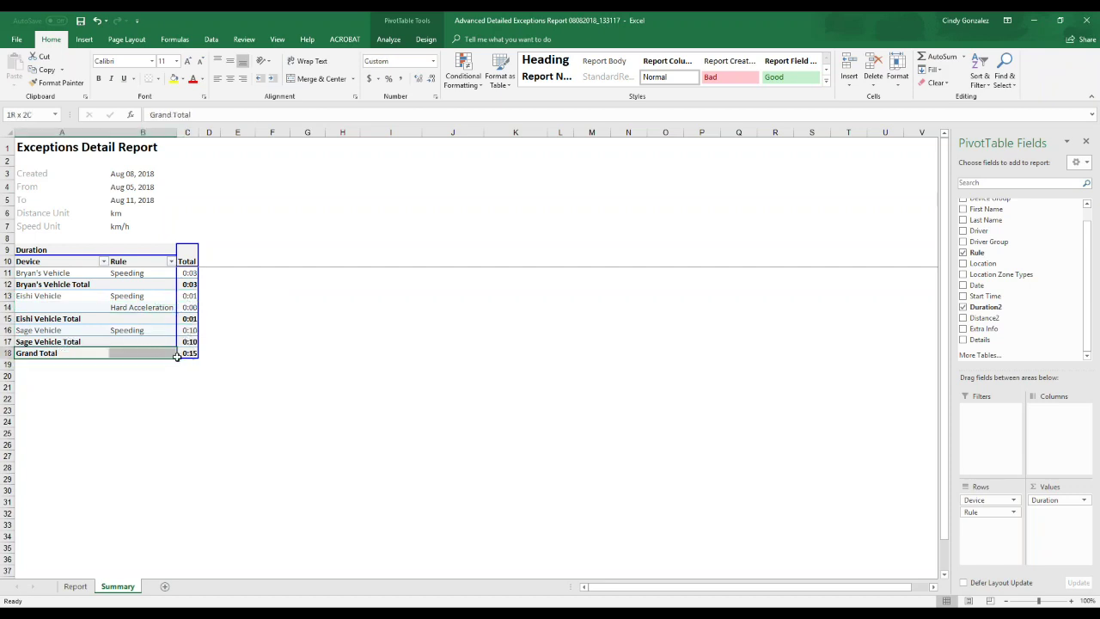
Add the Rule field to the pivot table's values as Count of Rule, keeping it in the rows
left_click(231, 302)
left_click(169, 292)
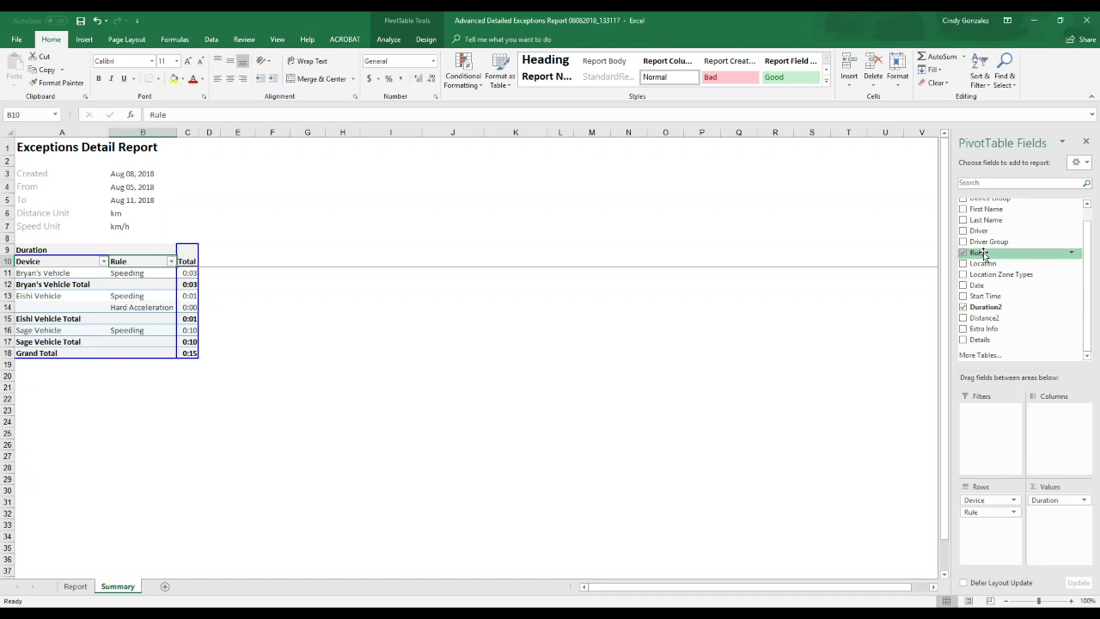
left_click_drag(982, 253, 1059, 514)
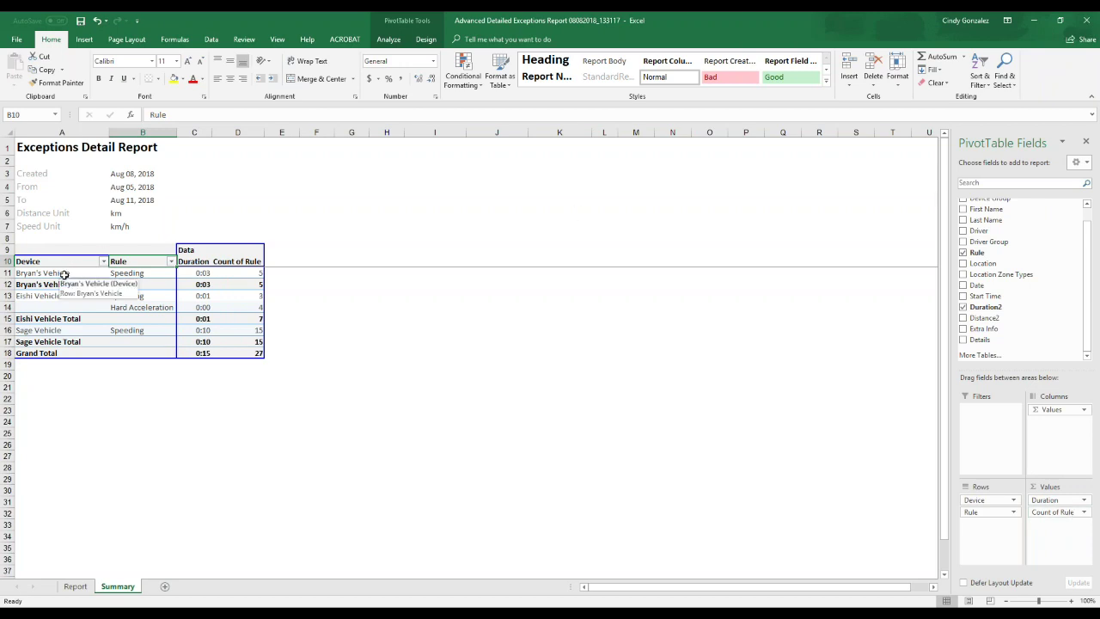
Review the calculation types for summarizing the Count of Rule field and keep Count as the calculation
mouse_move(201, 274)
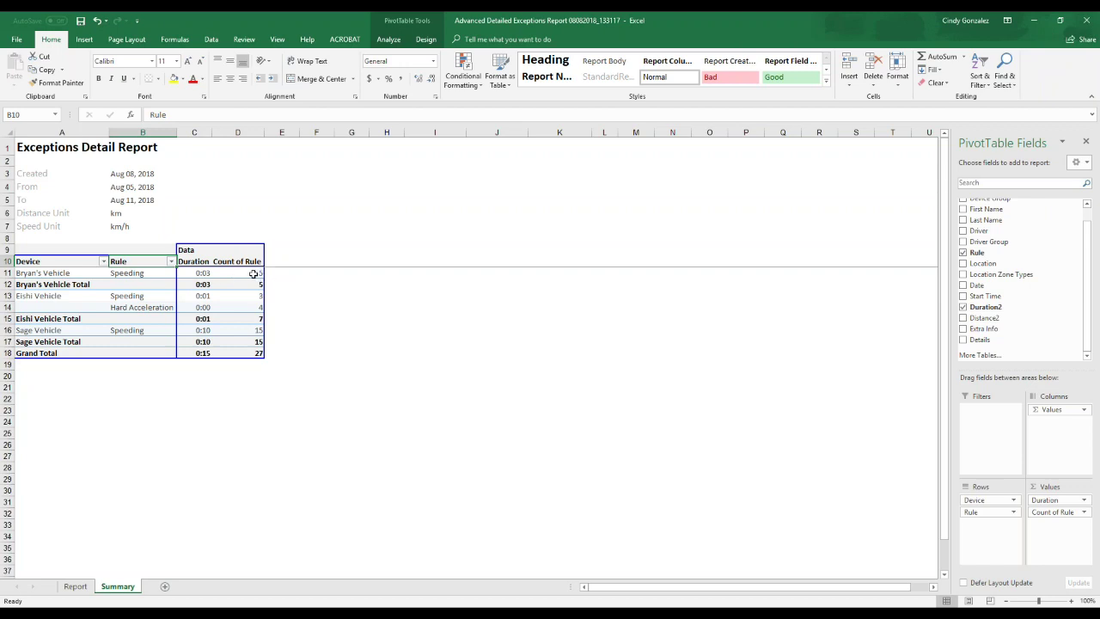
mouse_move(253, 273)
left_click(1084, 513)
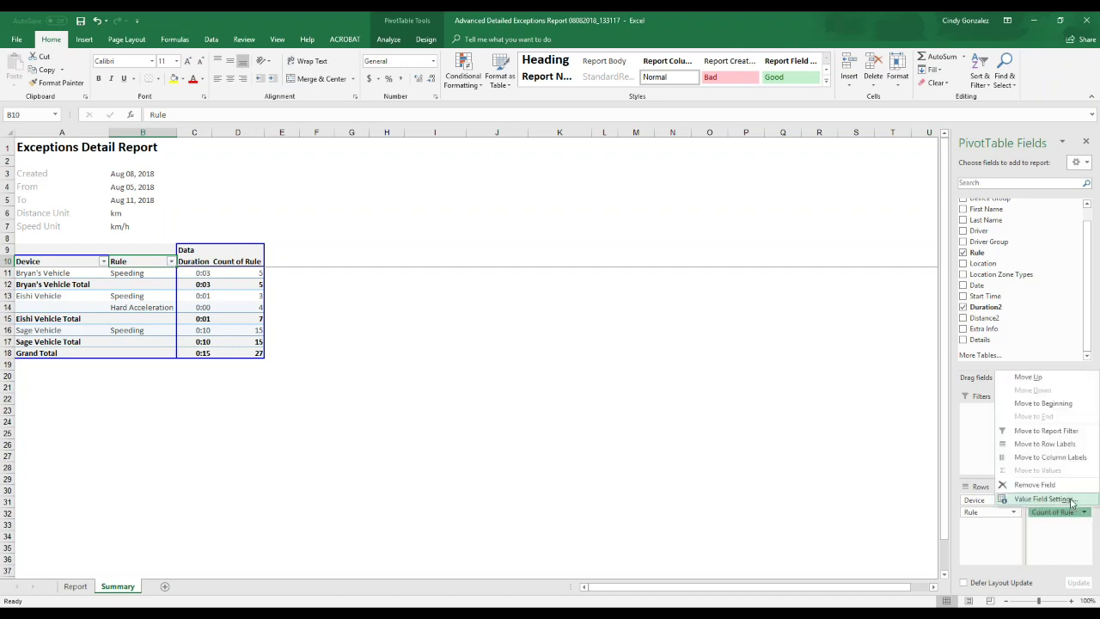
left_click(1071, 500)
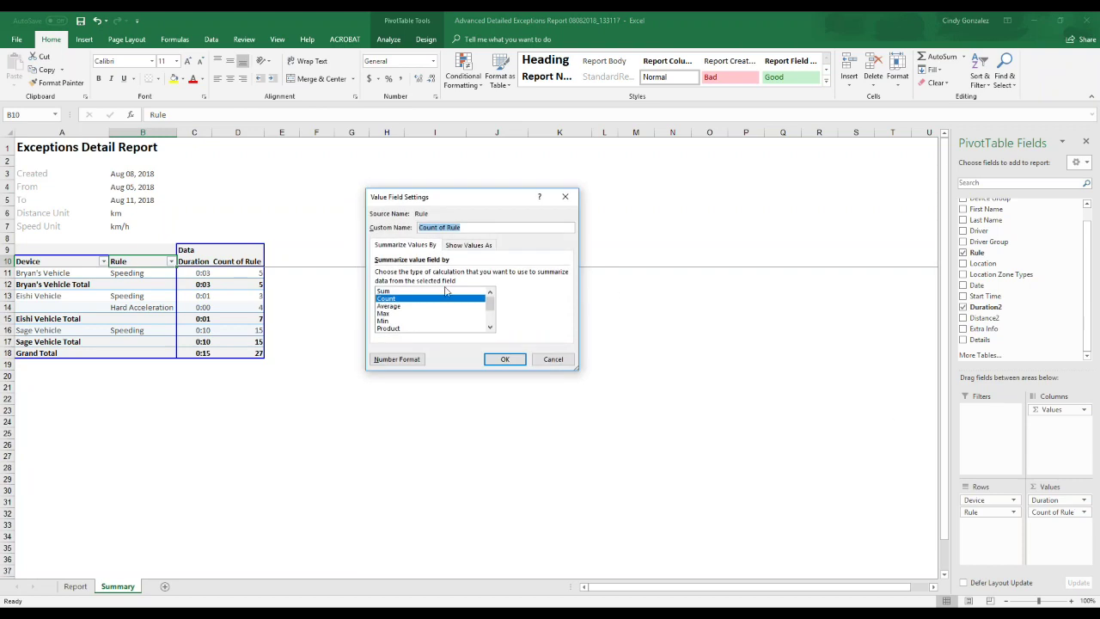
left_click(395, 293)
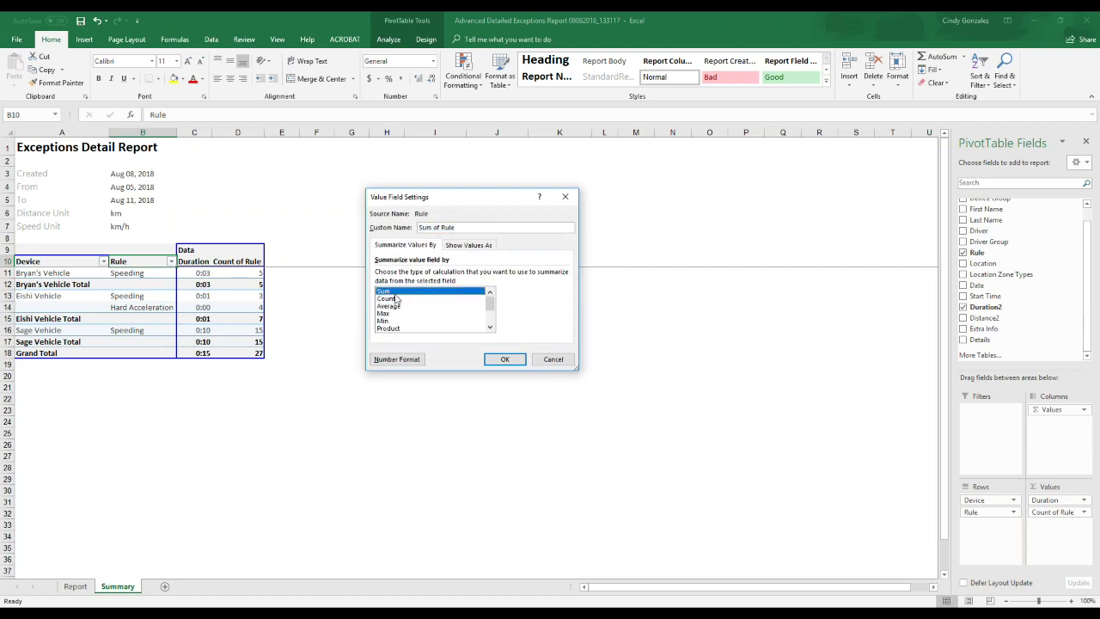
left_click(393, 298)
left_click(392, 306)
left_click(392, 312)
left_click(391, 321)
left_click(390, 328)
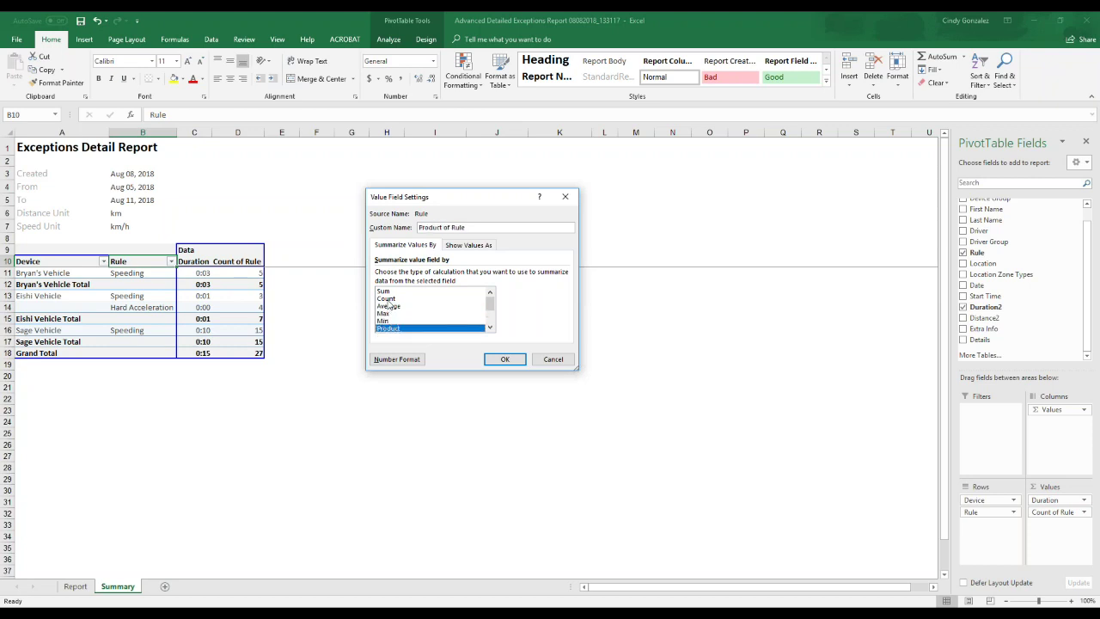
left_click(387, 298)
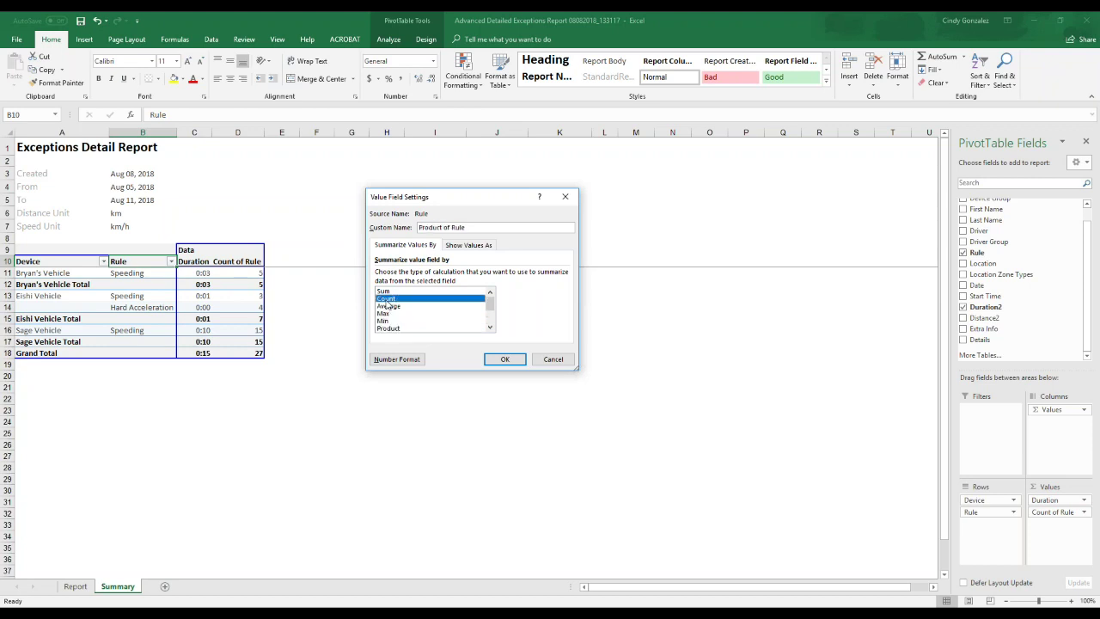
left_click(505, 360)
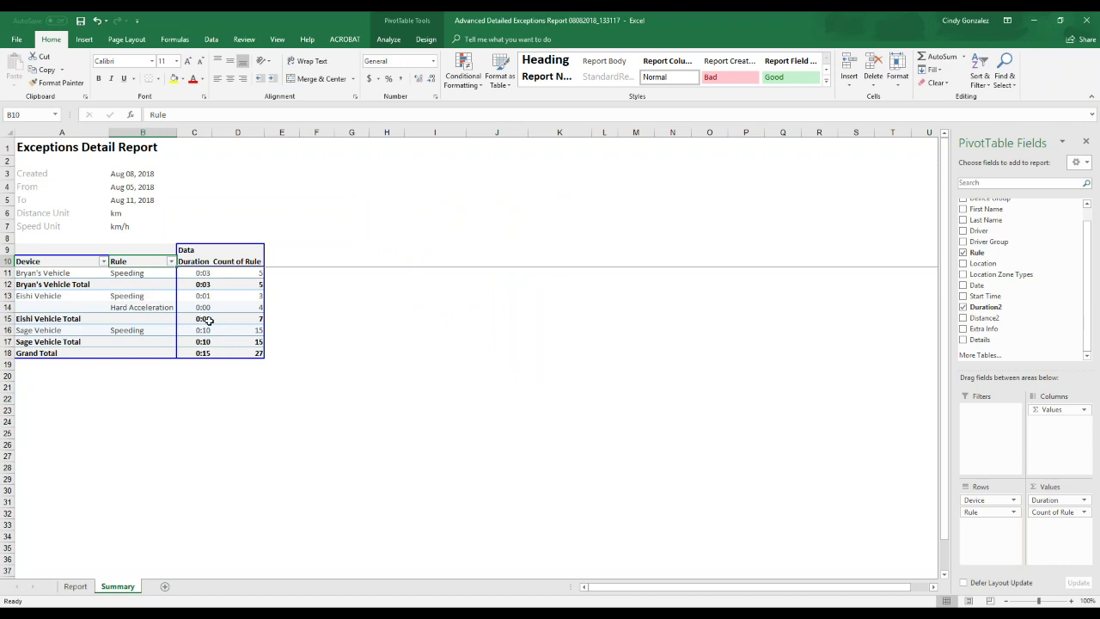
Select a value cell in the Summary pivot table and bring up the full set of charts that can be inserted
mouse_move(201, 320)
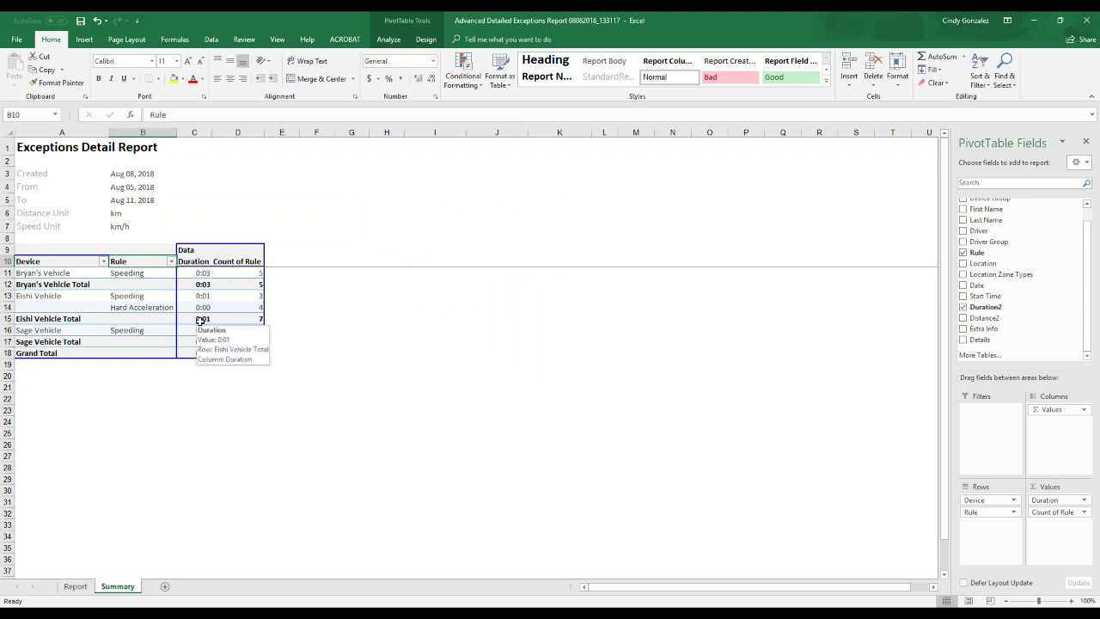
mouse_move(244, 300)
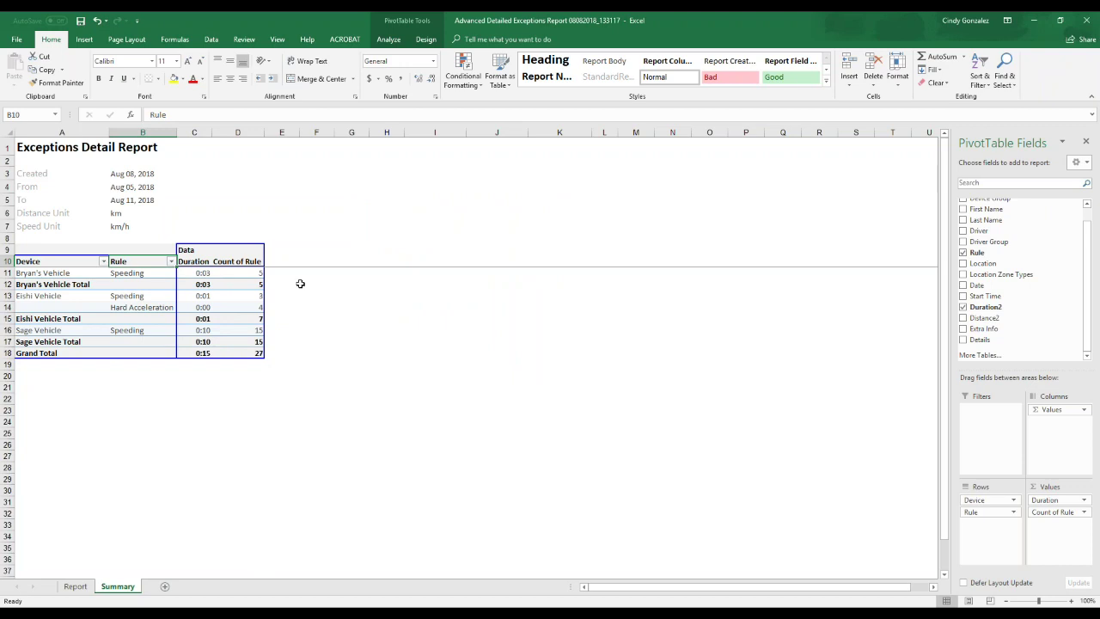
left_click(228, 295)
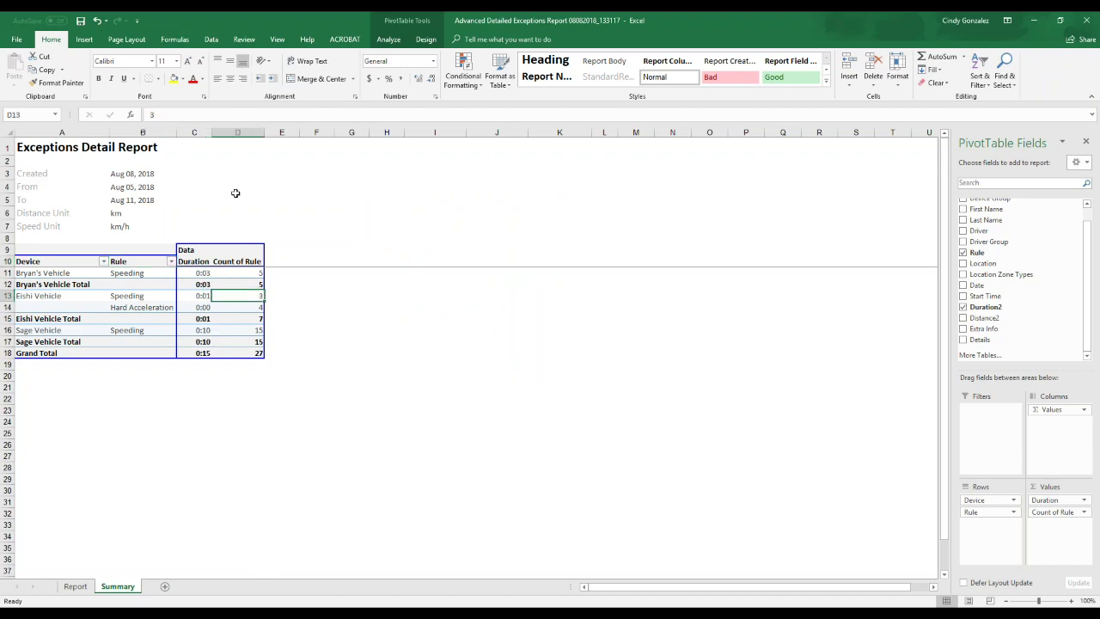
left_click(84, 41)
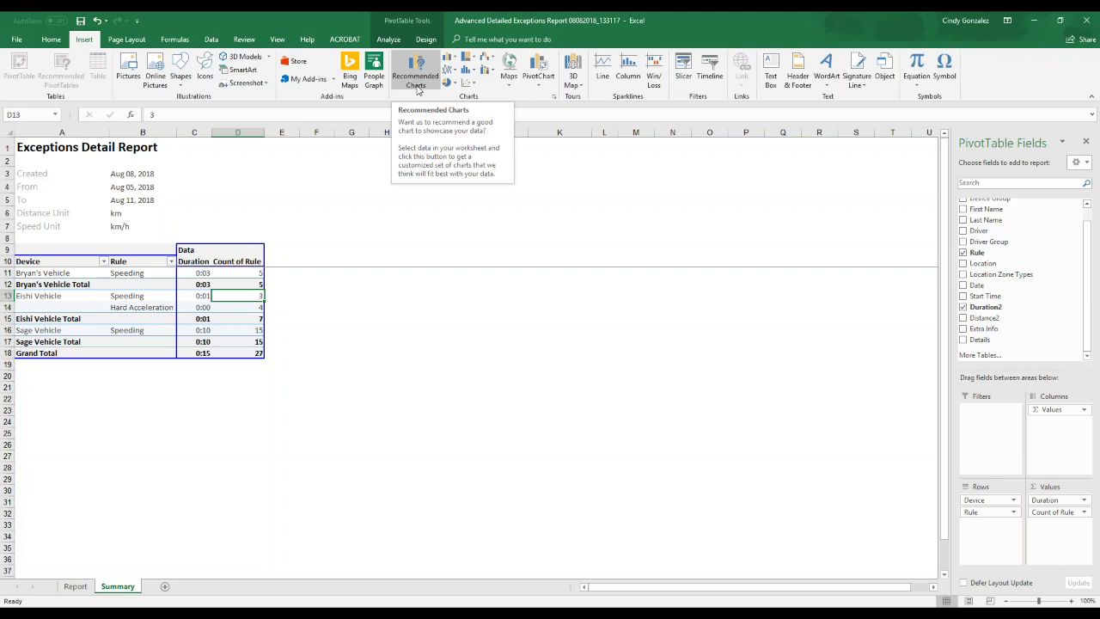
left_click(448, 82)
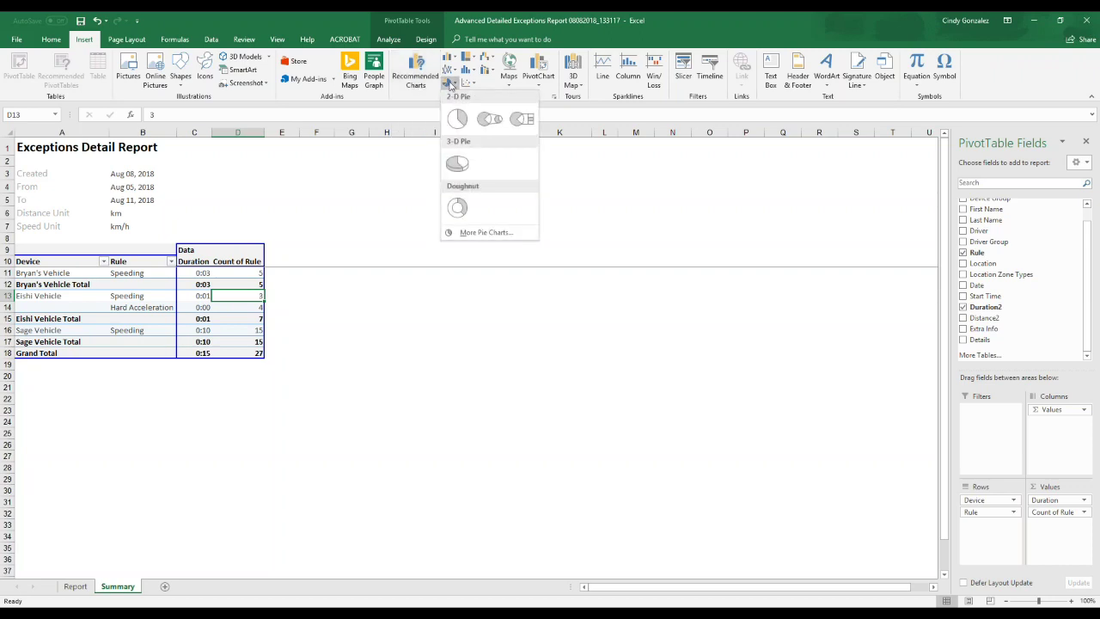
left_click(490, 75)
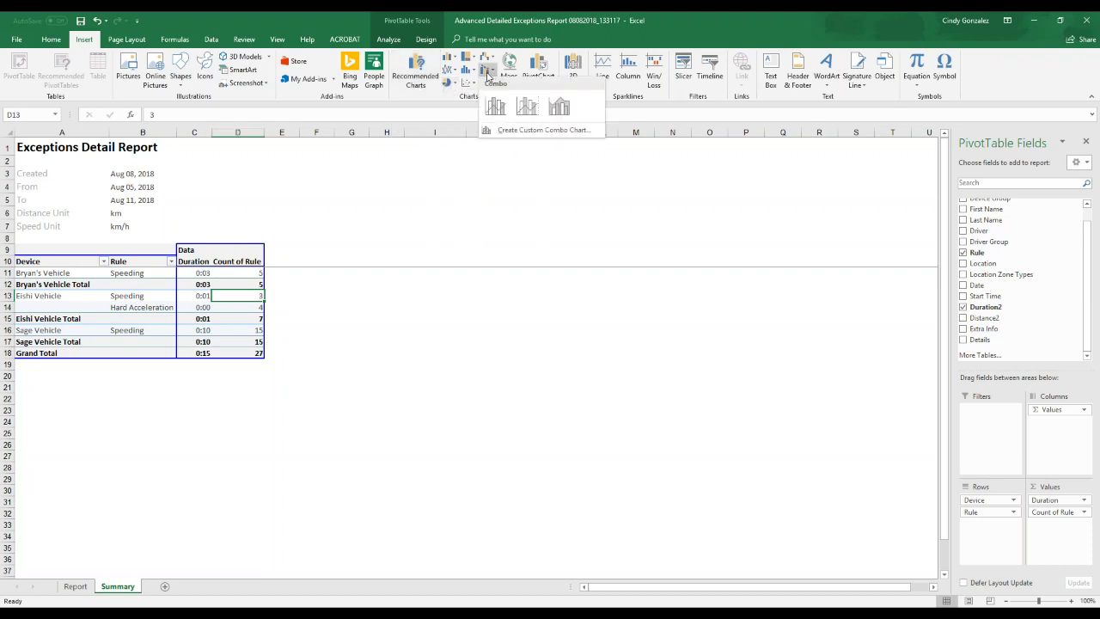
left_click(434, 91)
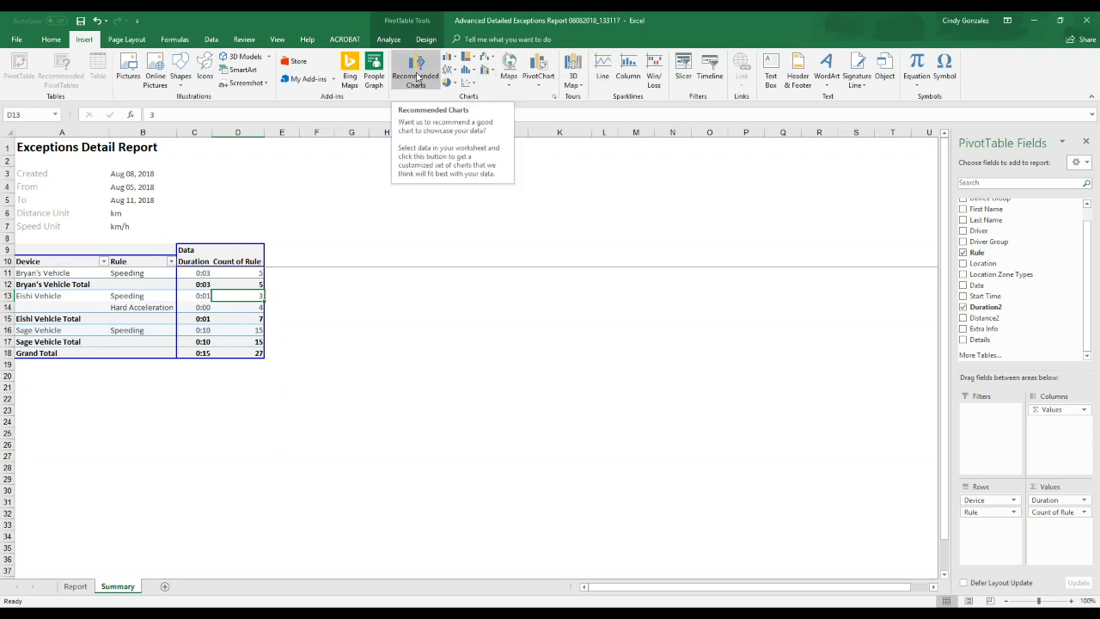
left_click(417, 77)
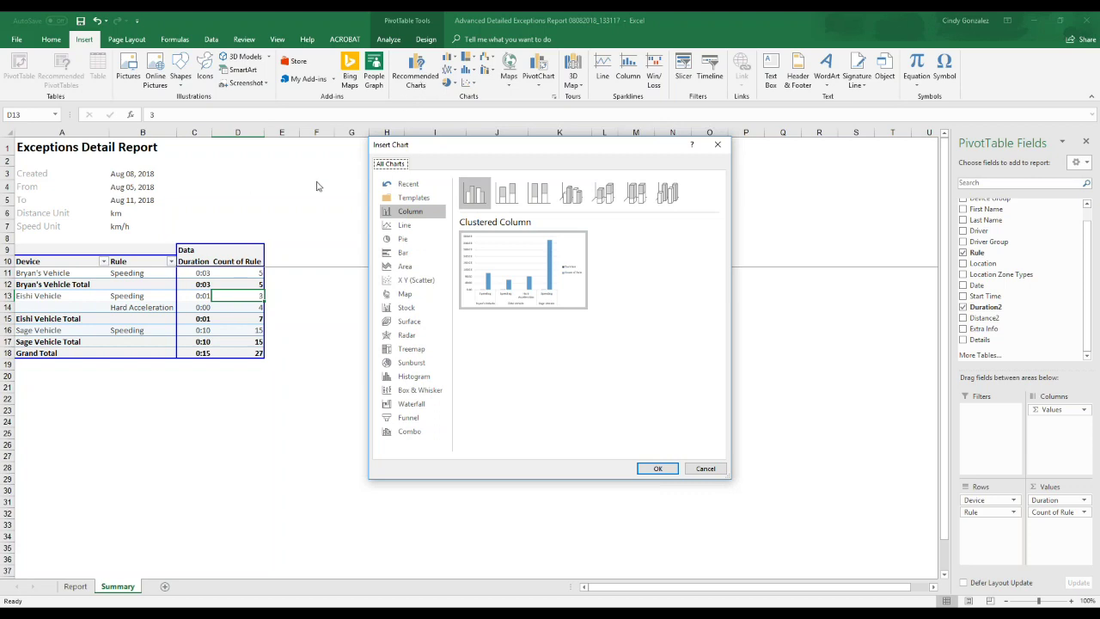
Preview the line, pie, bar, area and scatter chart types, and choose a Combo chart for the pivot table
left_click(405, 226)
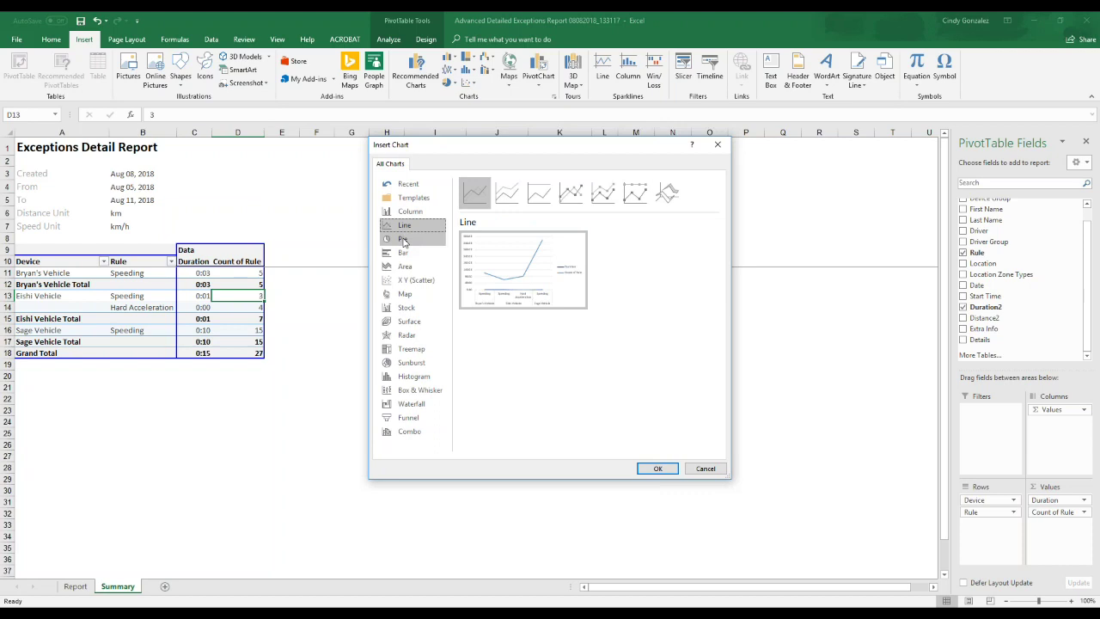
left_click(401, 240)
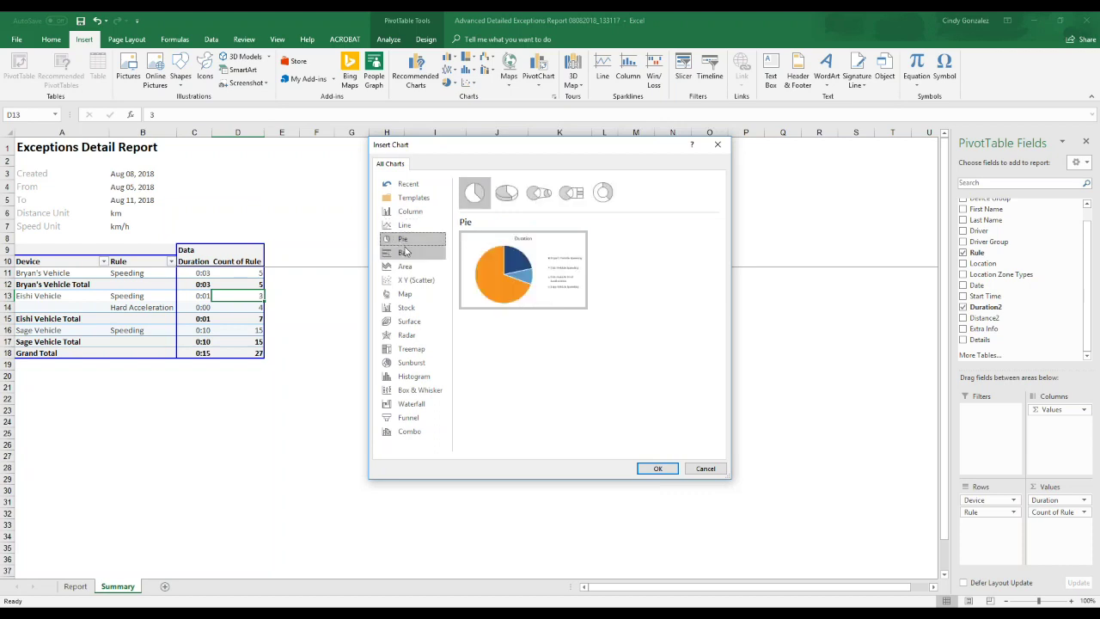
left_click(405, 253)
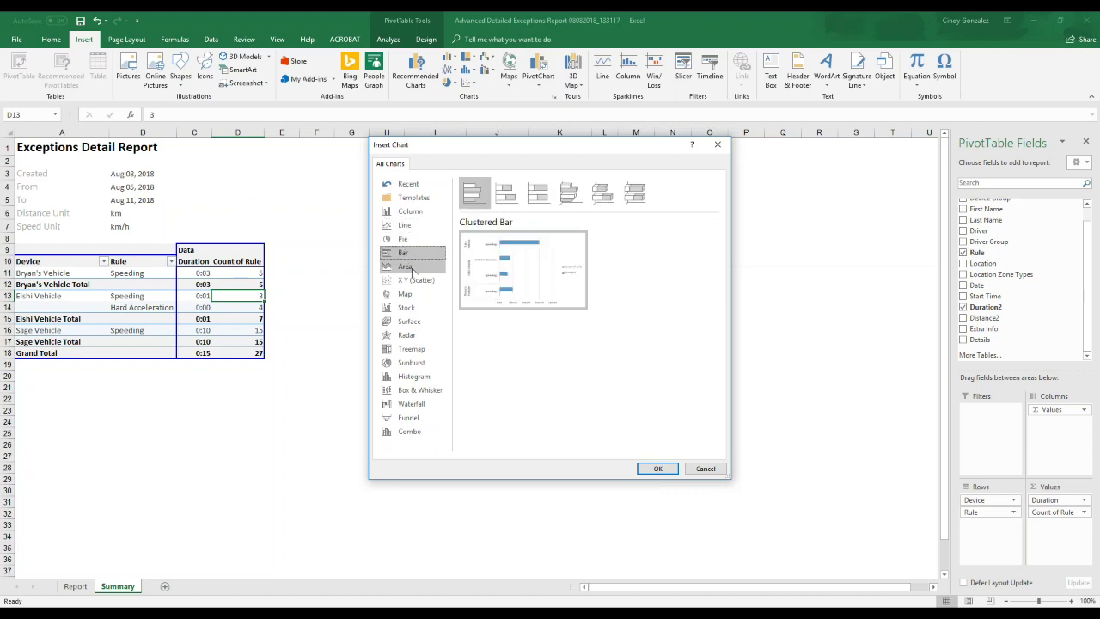
left_click(412, 268)
left_click(414, 280)
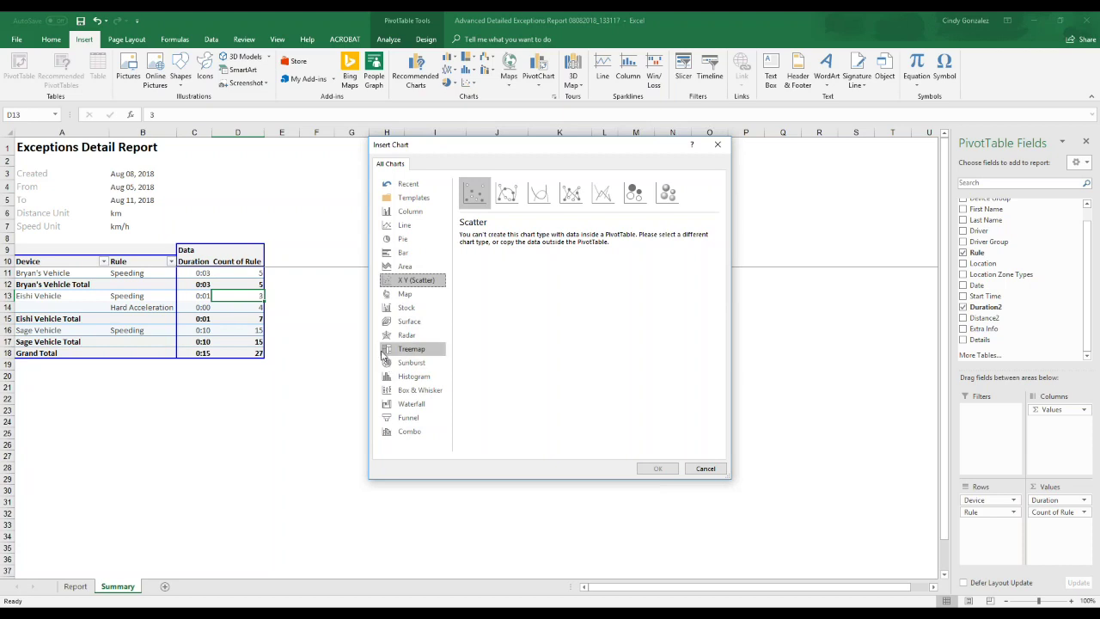
left_click(412, 435)
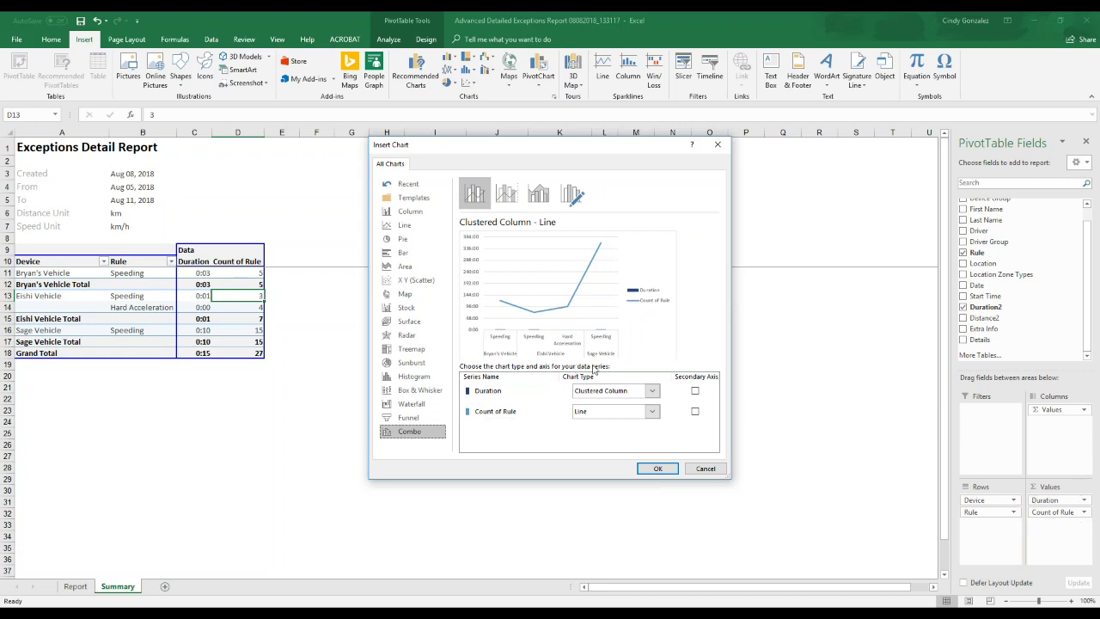
Set the Count of Rule series of the combo chart to Clustered Column
left_click(495, 390)
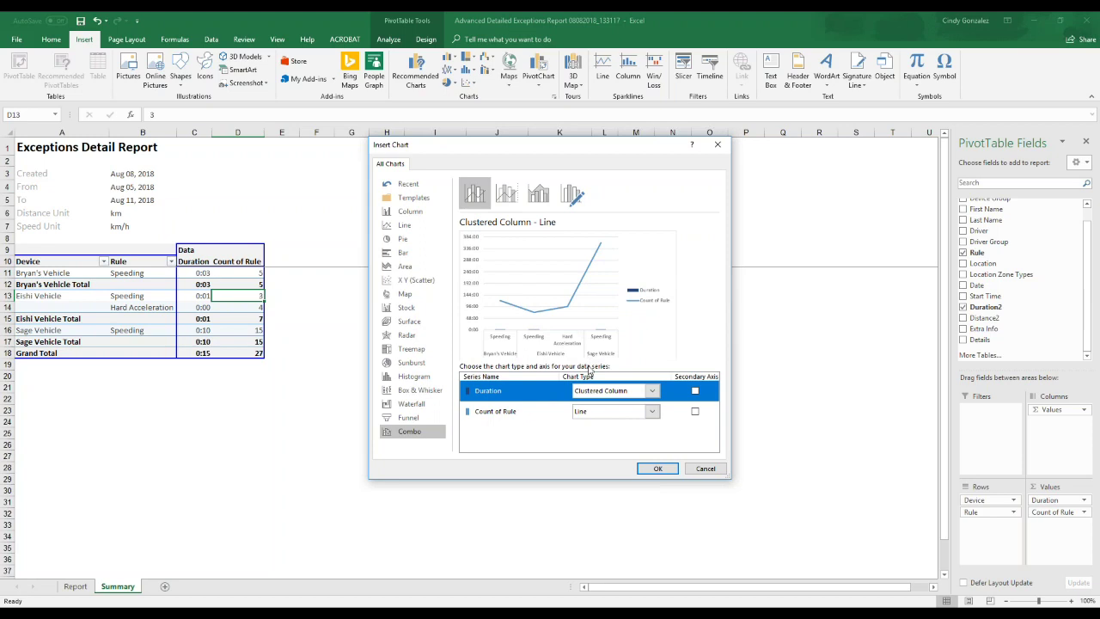
left_click(493, 416)
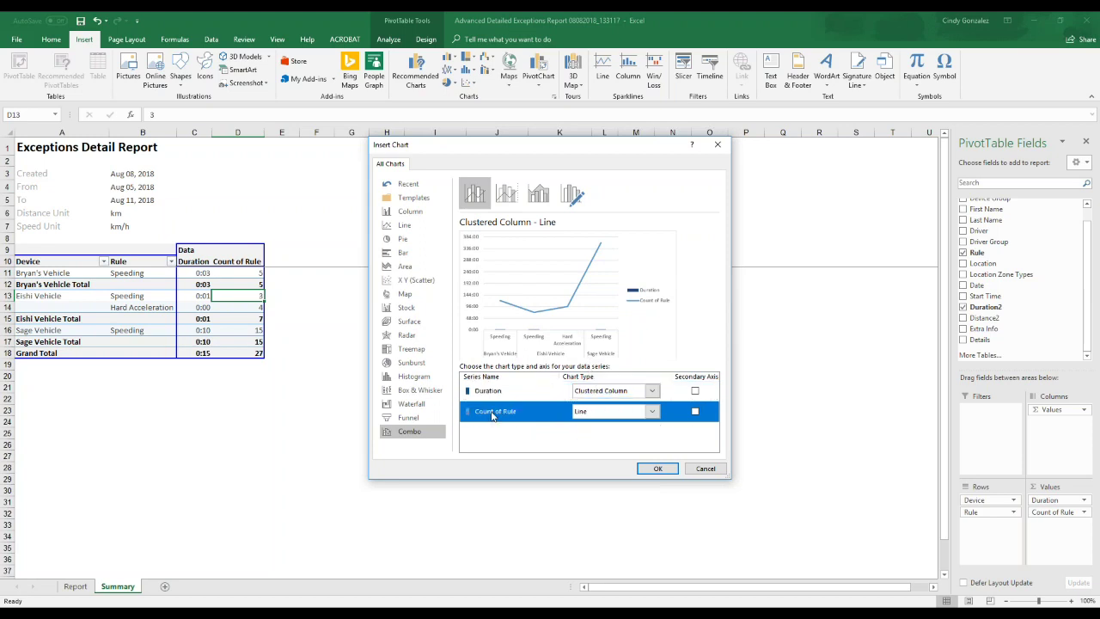
left_click(653, 413)
left_click(588, 219)
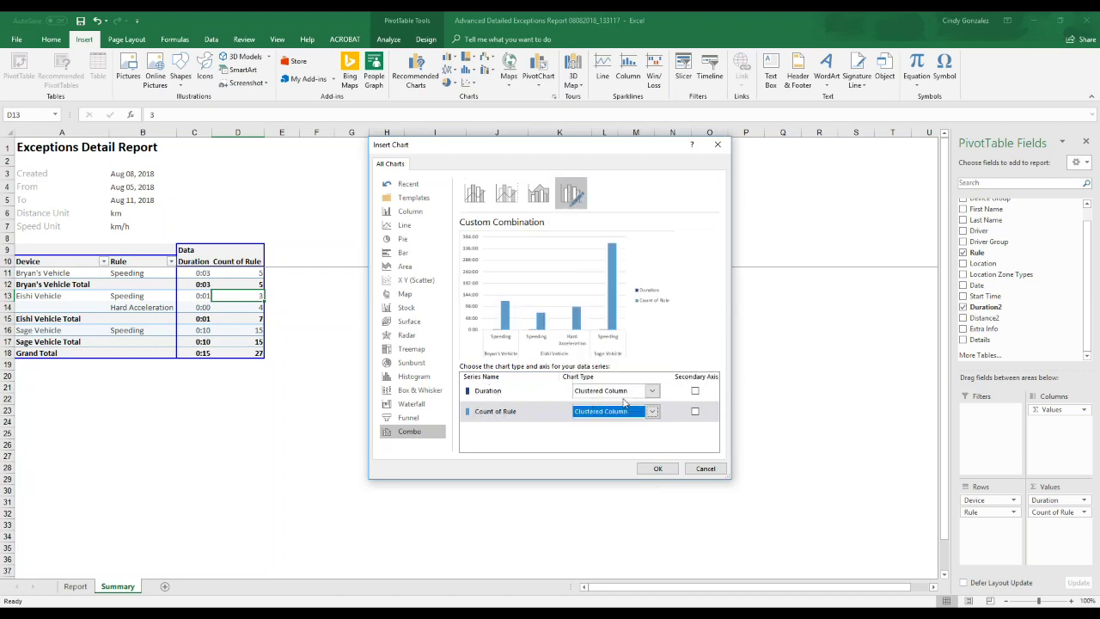
Set the Duration series to Line on the secondary axis, and place the inserted combo chart directly beside the pivot table
left_click(653, 390)
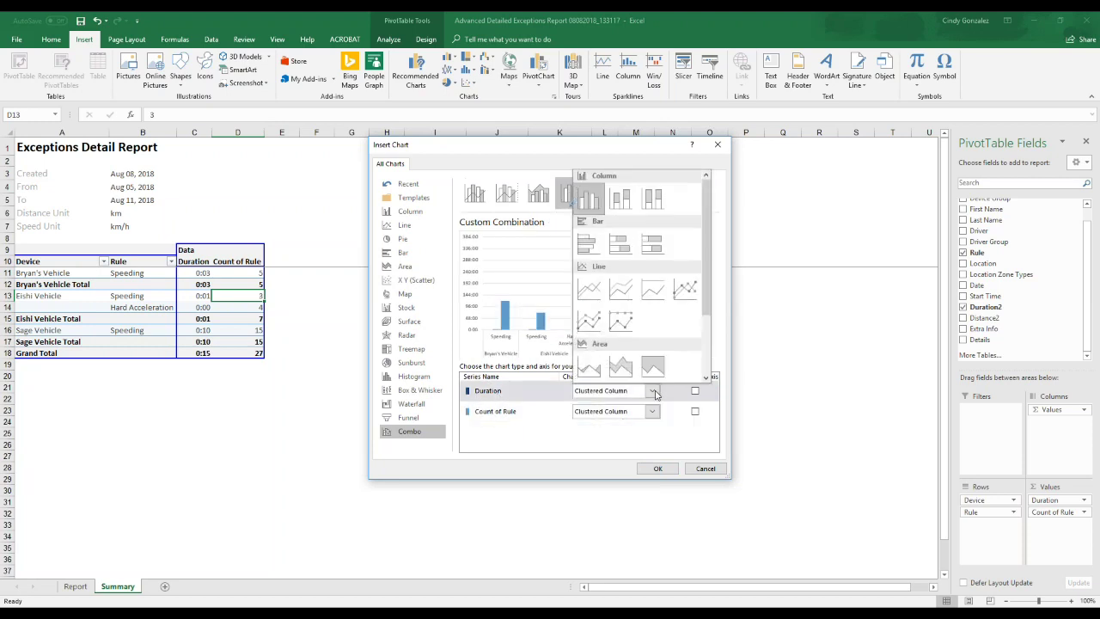
left_click(589, 290)
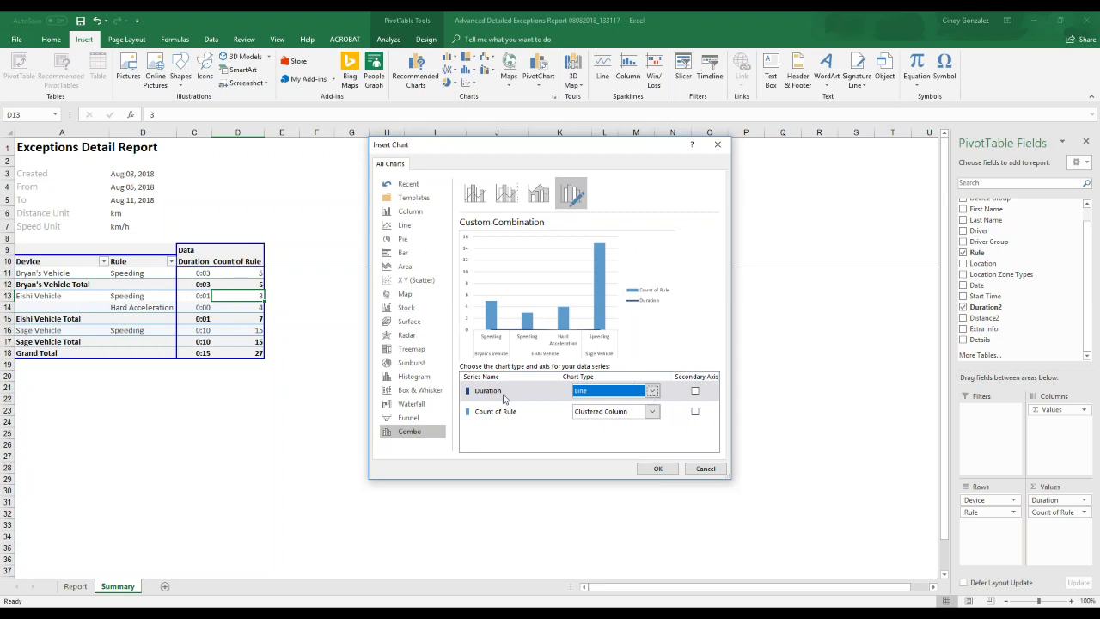
left_click(694, 391)
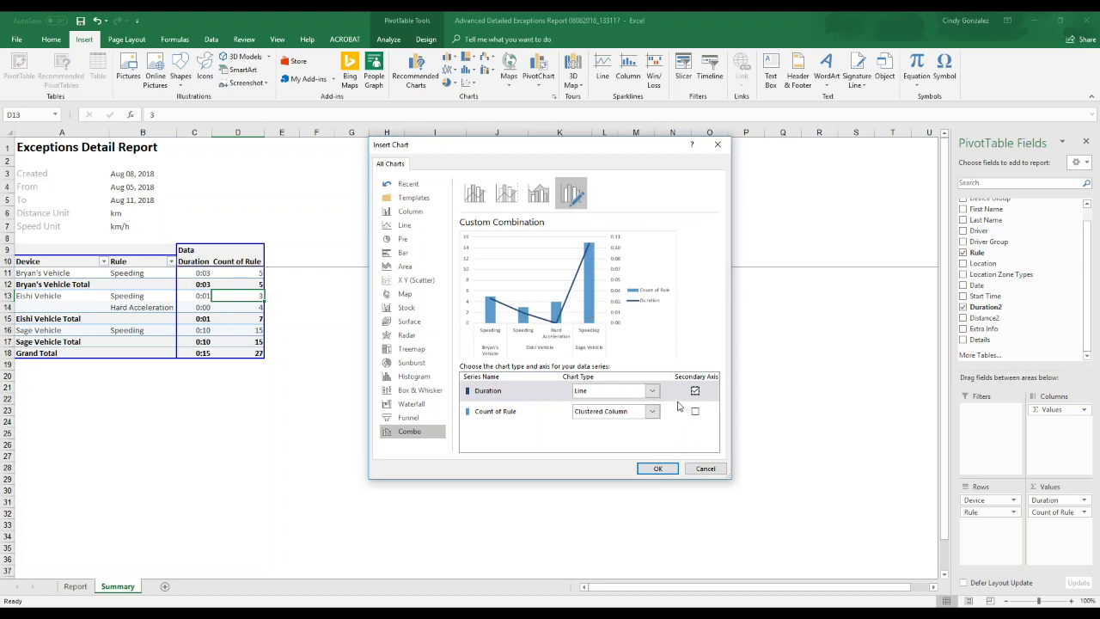
left_click(660, 469)
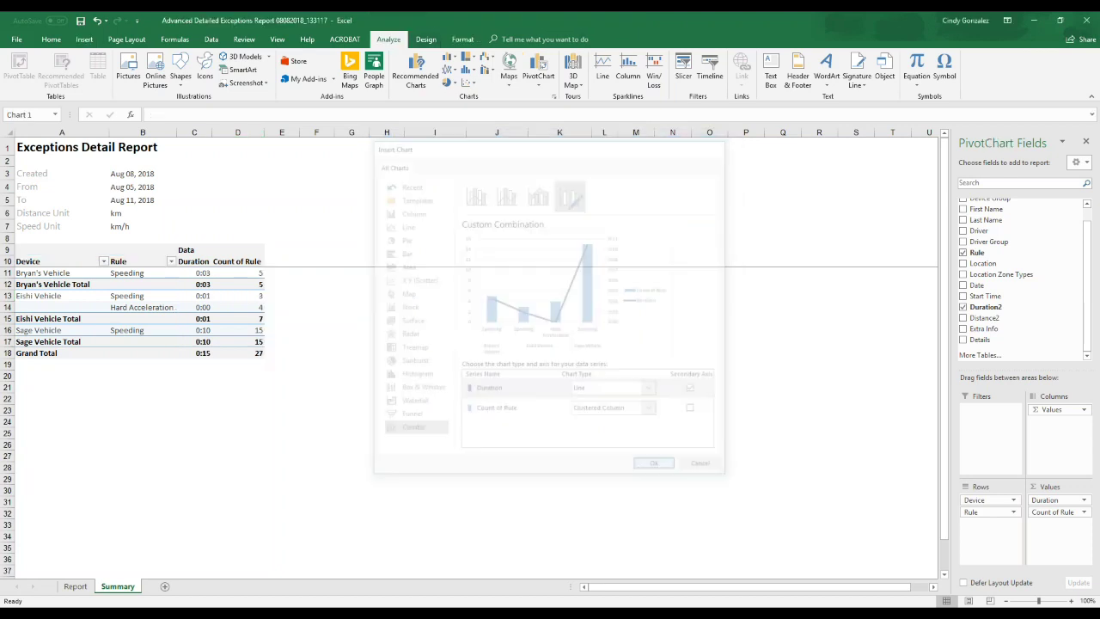
left_click_drag(572, 369, 536, 313)
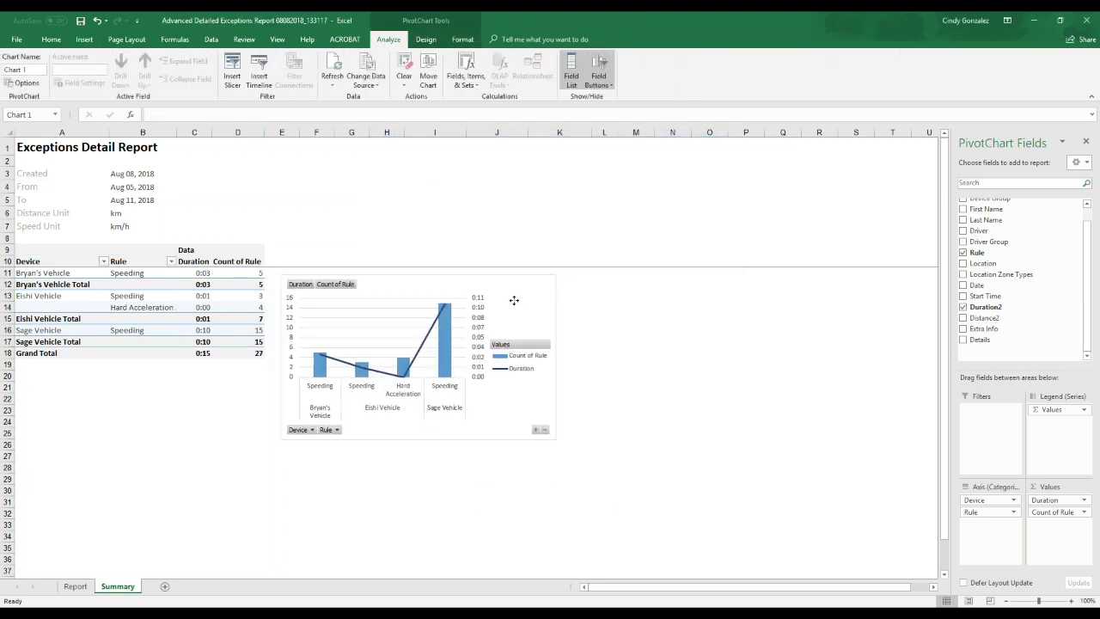
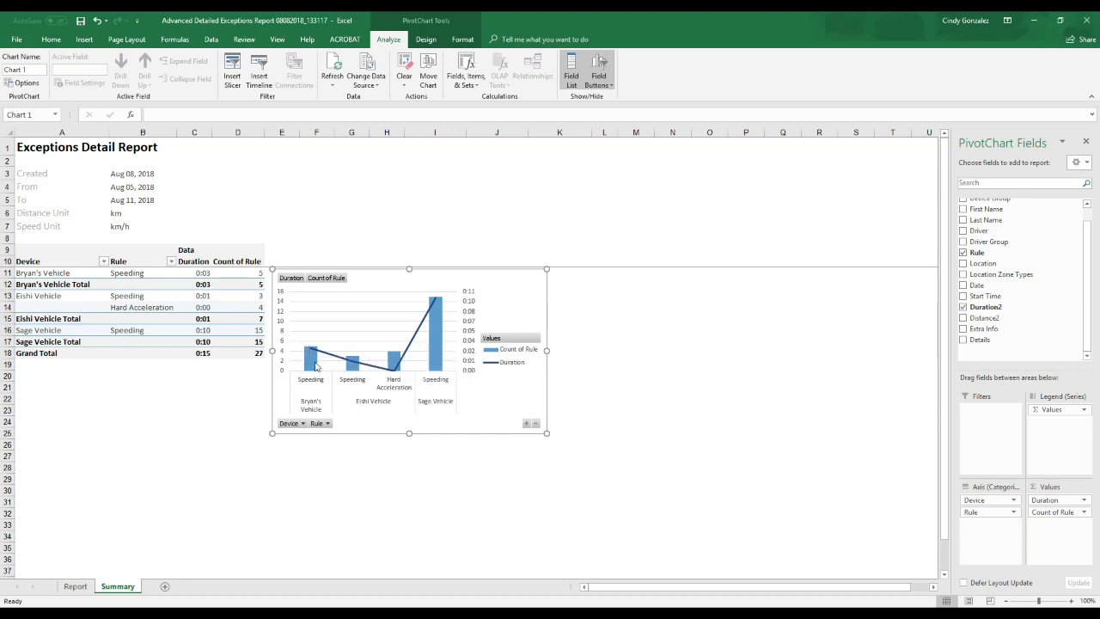
Examine the chart's Count of Rule columns and Duration line for each vehicle and rule
mouse_move(311, 352)
left_click(359, 384)
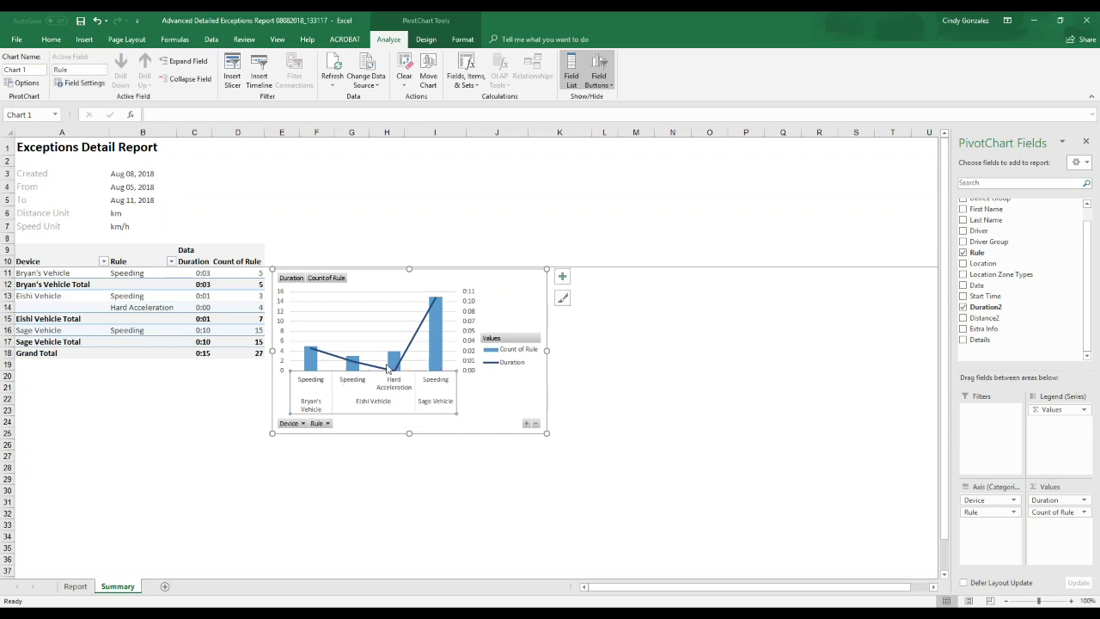
left_click(358, 368)
left_click(355, 371)
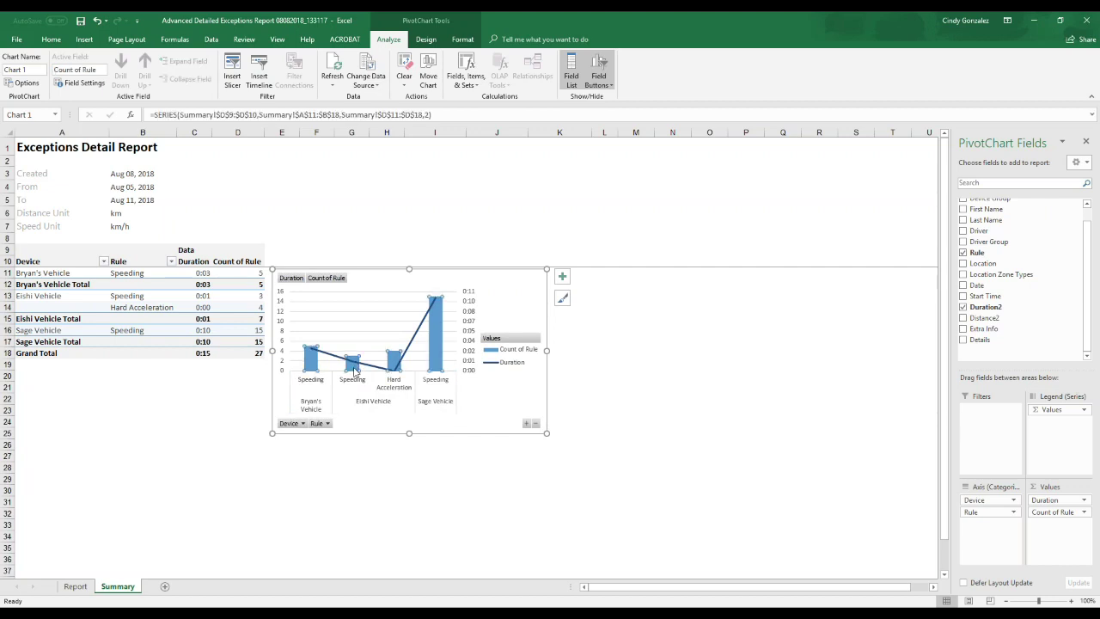
left_click(373, 371)
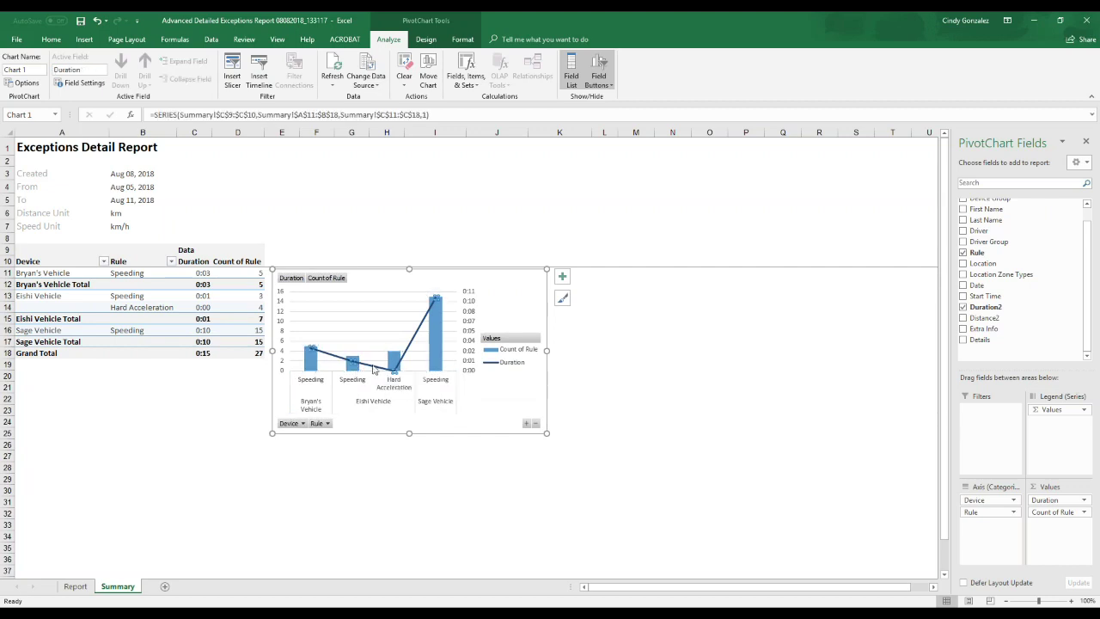
left_click(480, 388)
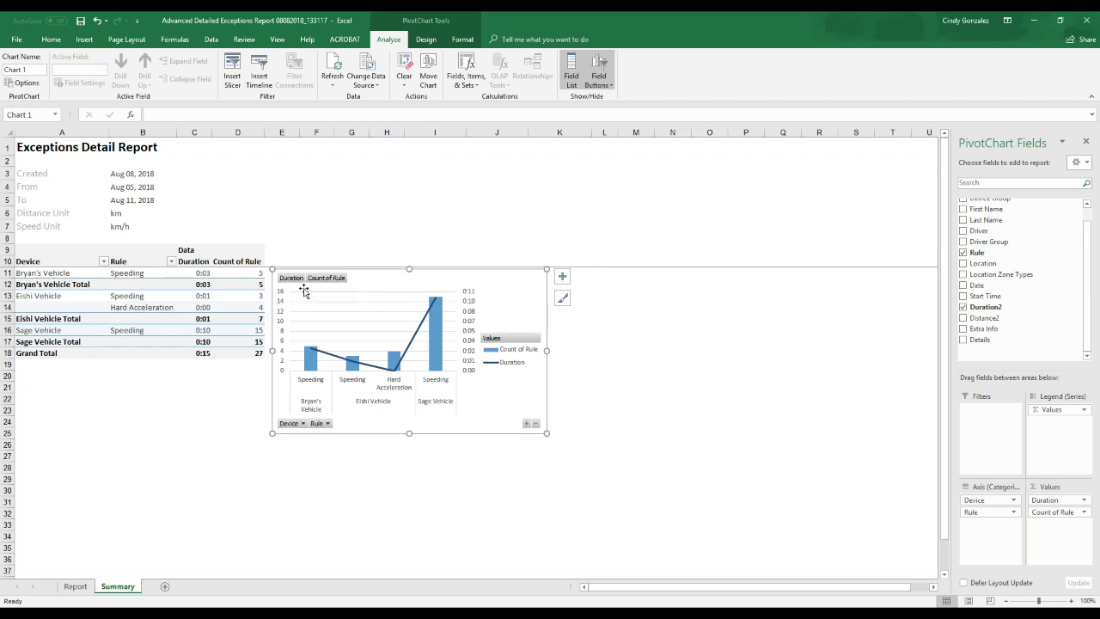
Hide all field buttons on the pivot chart
left_click(301, 423)
left_click(318, 425)
left_click(606, 85)
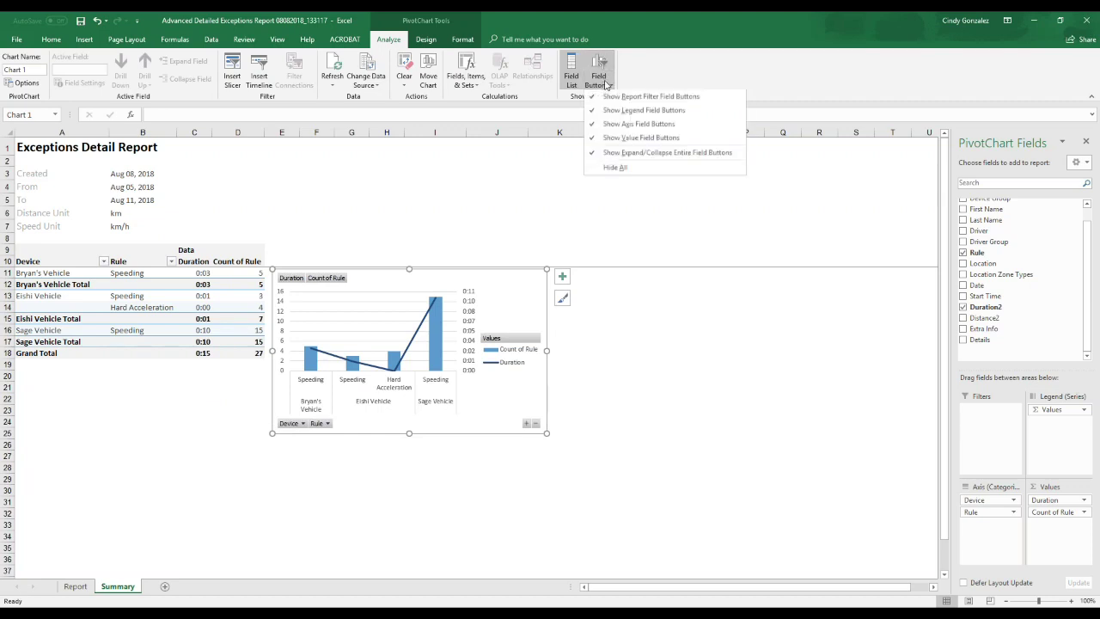
left_click(624, 170)
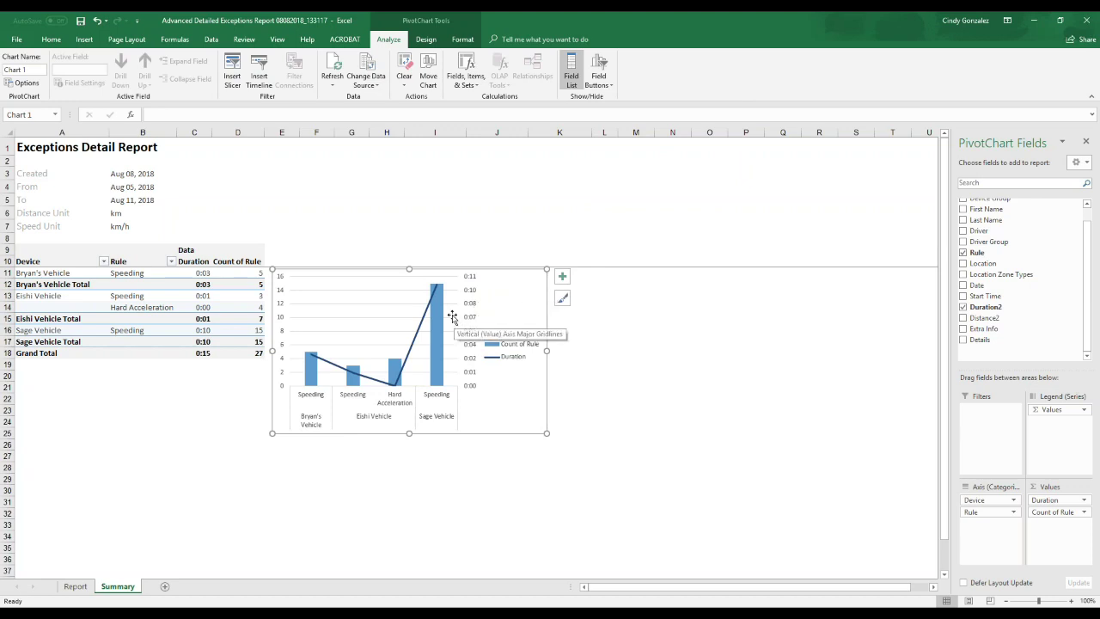
Add a title above the pivot chart's plot area and set its text to "Rule Broken"
left_click(598, 79)
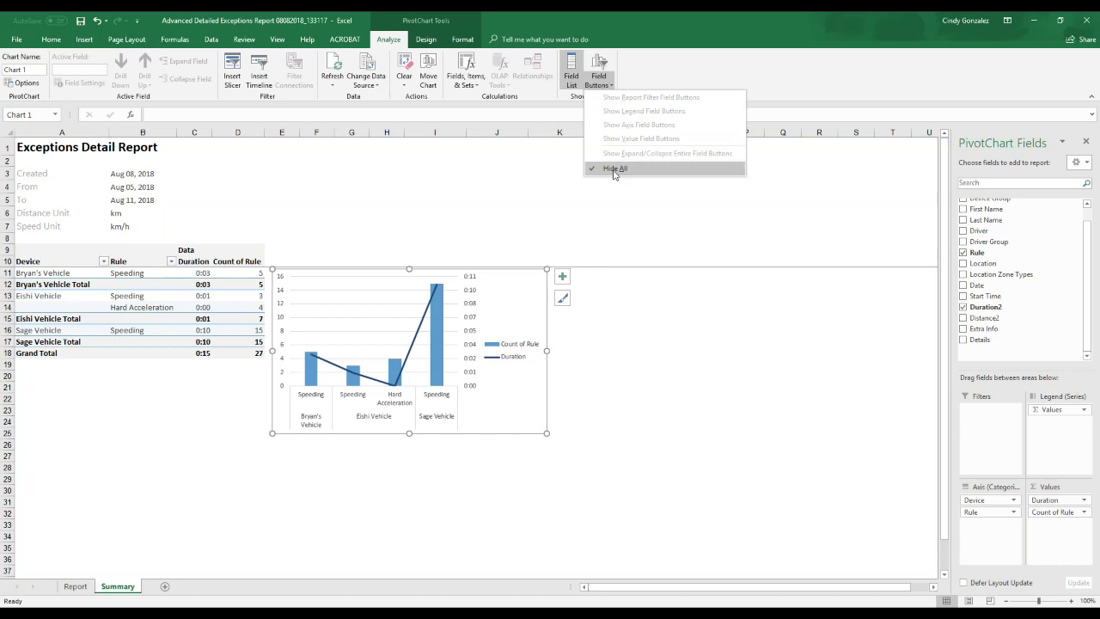
left_click(426, 39)
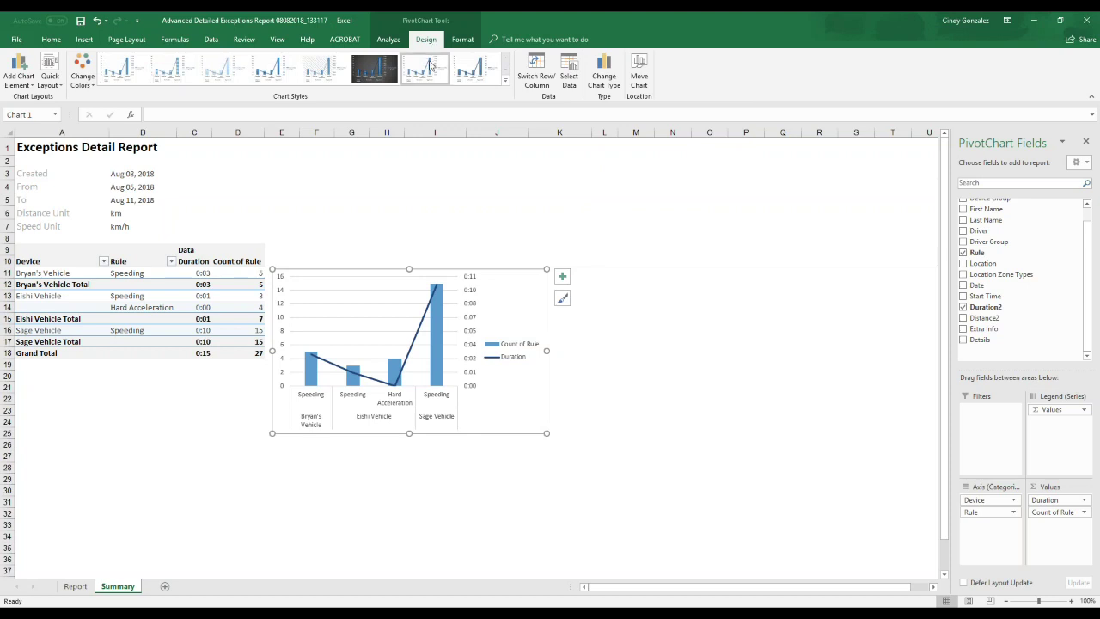
left_click(29, 85)
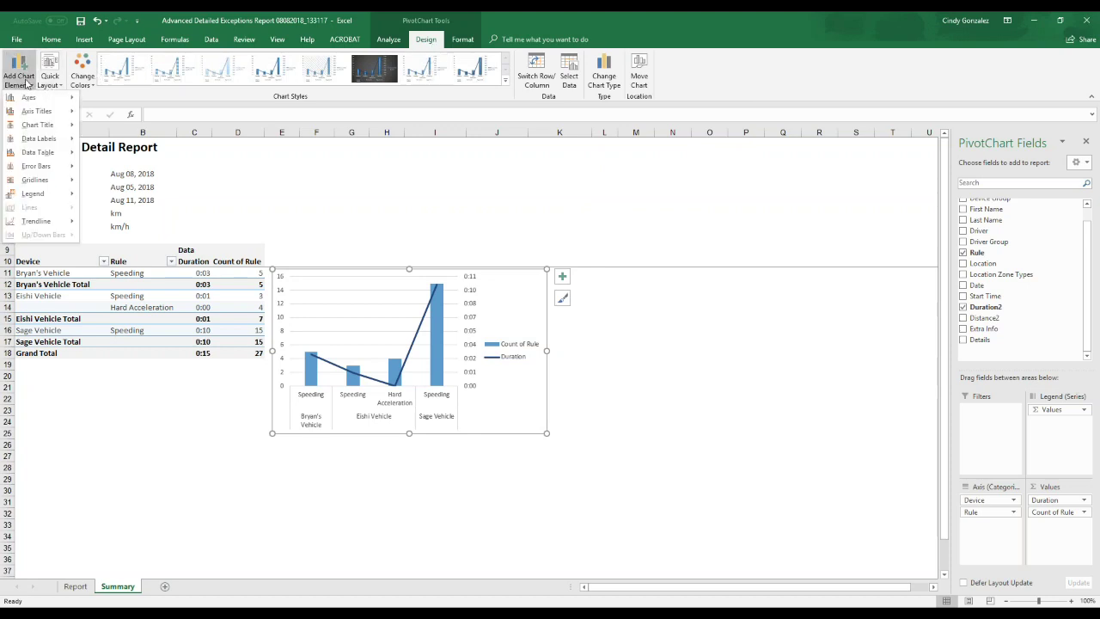
mouse_move(67, 119)
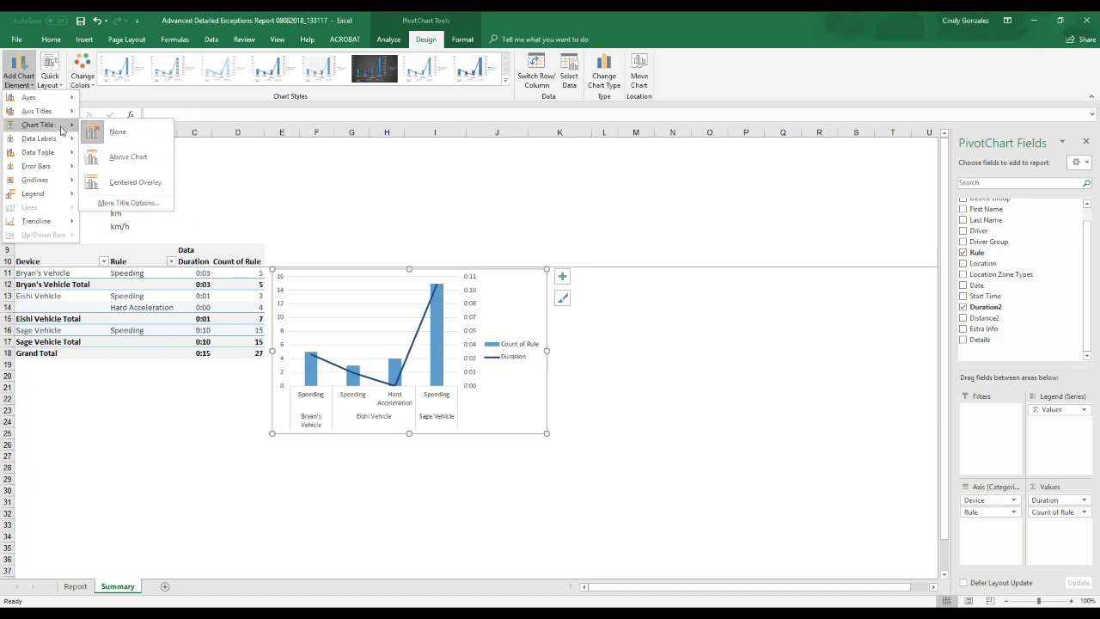
left_click(129, 157)
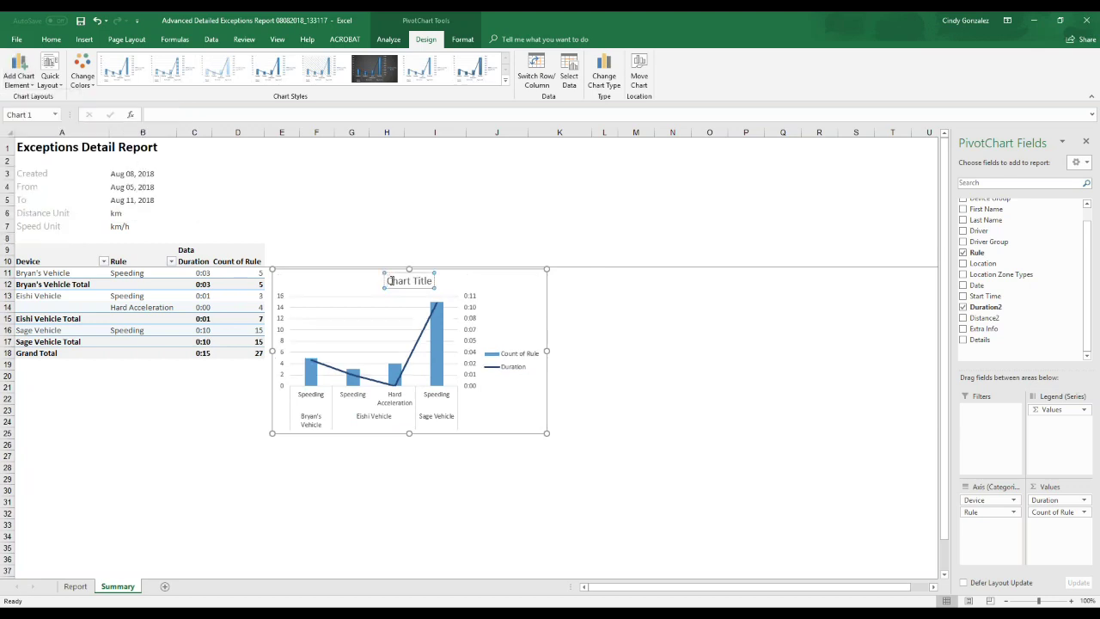
left_click_drag(386, 280, 431, 281)
key("Delete")
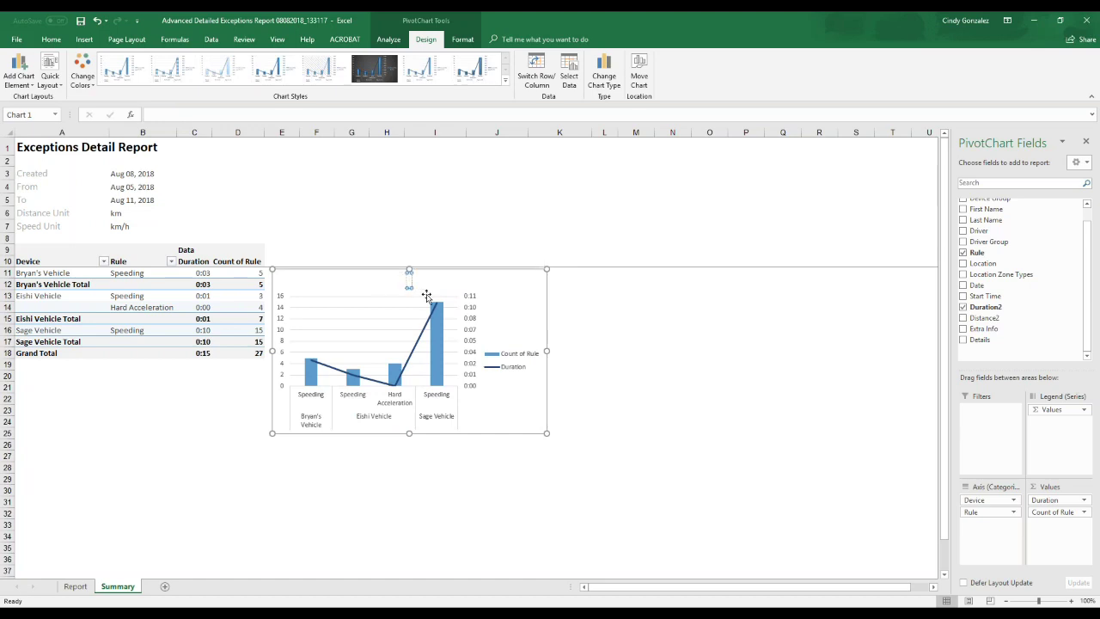
type("Ru")
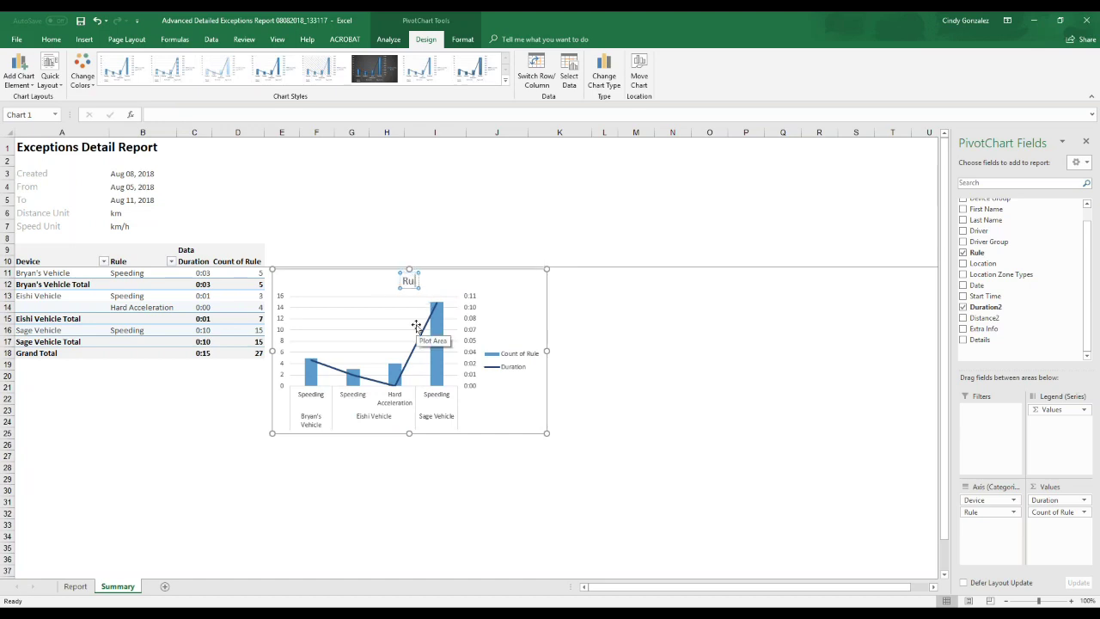
type("le Broken")
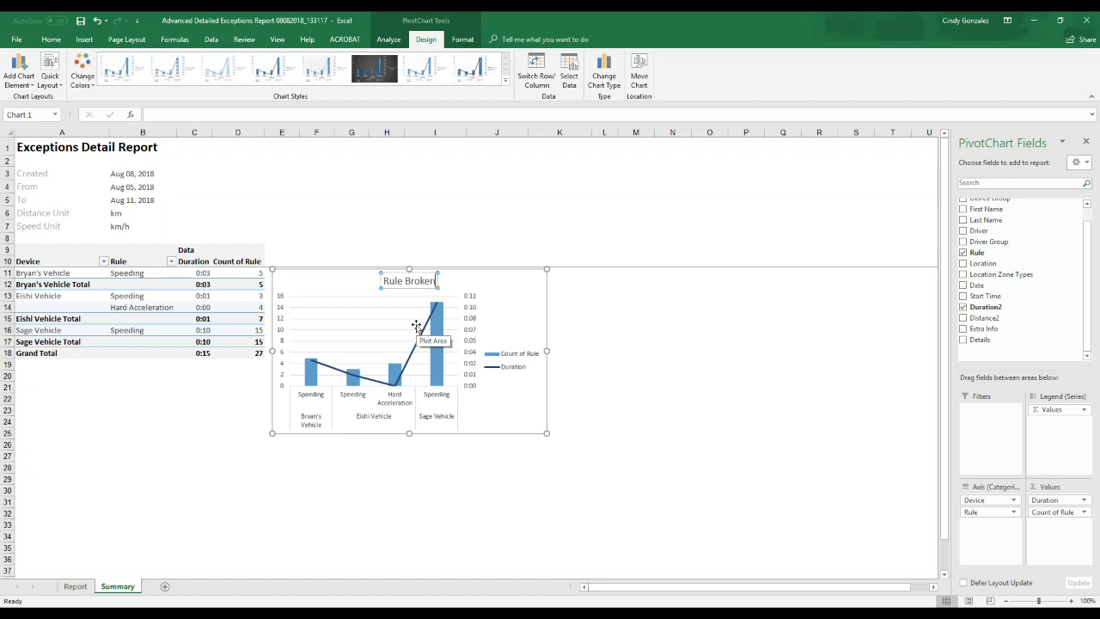
left_click(506, 315)
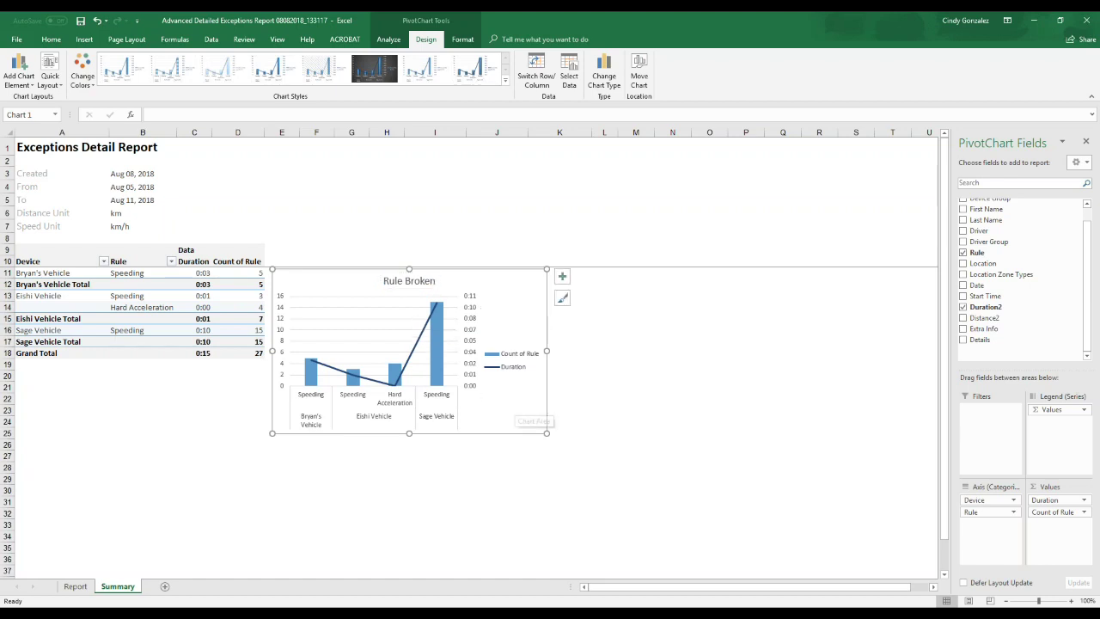
left_click(499, 230)
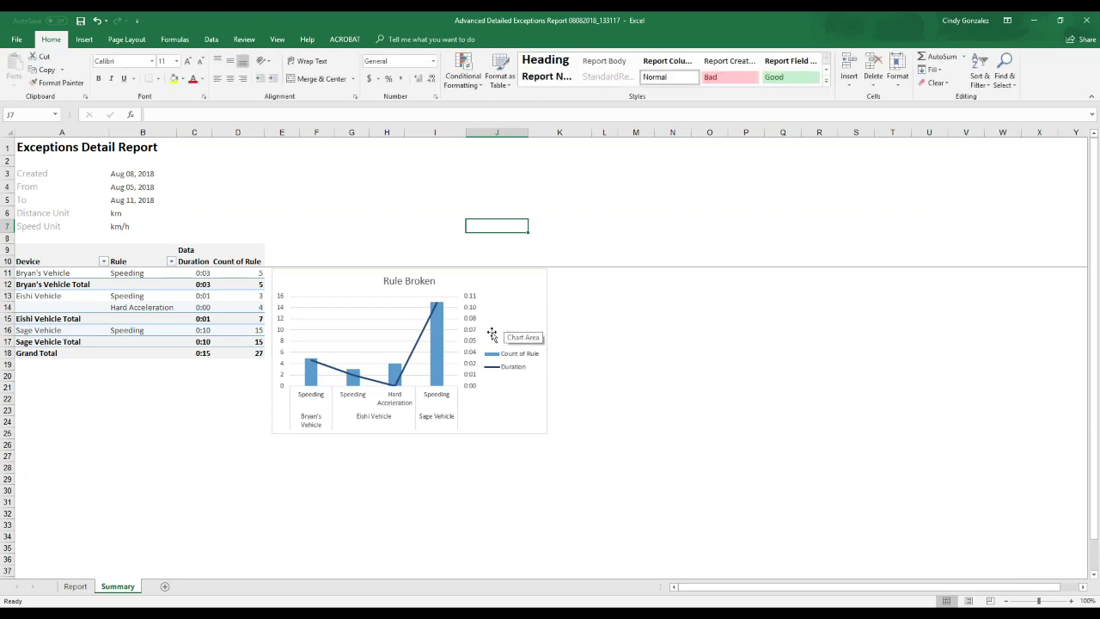
Insert the Capture logo picture from the Pictures folder at cell E2 of the Summary sheet
left_click(311, 198)
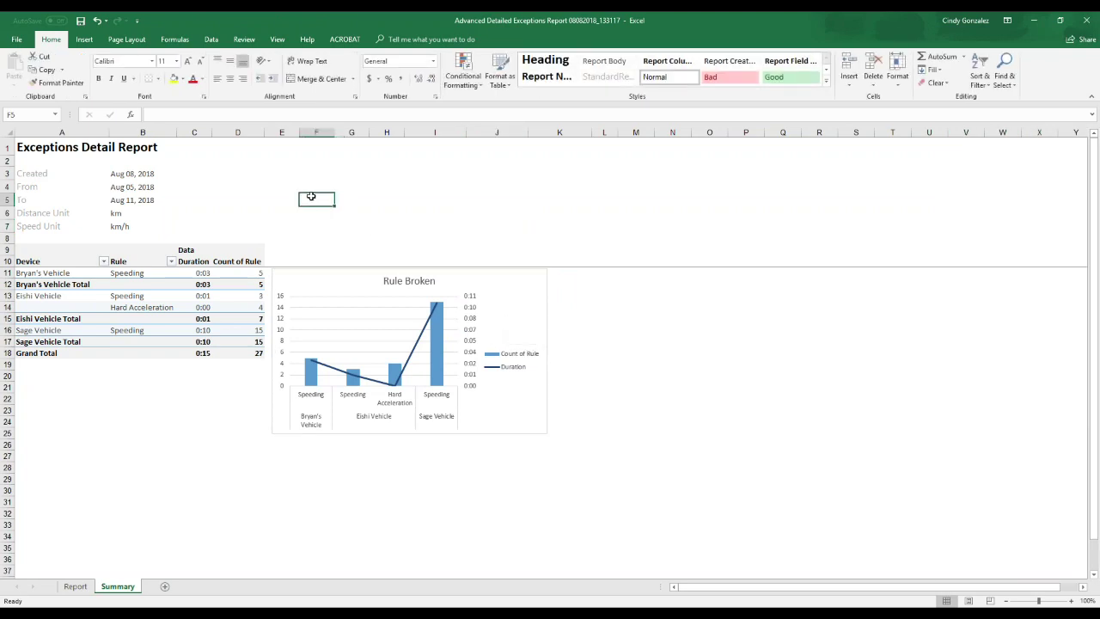
left_click(269, 157)
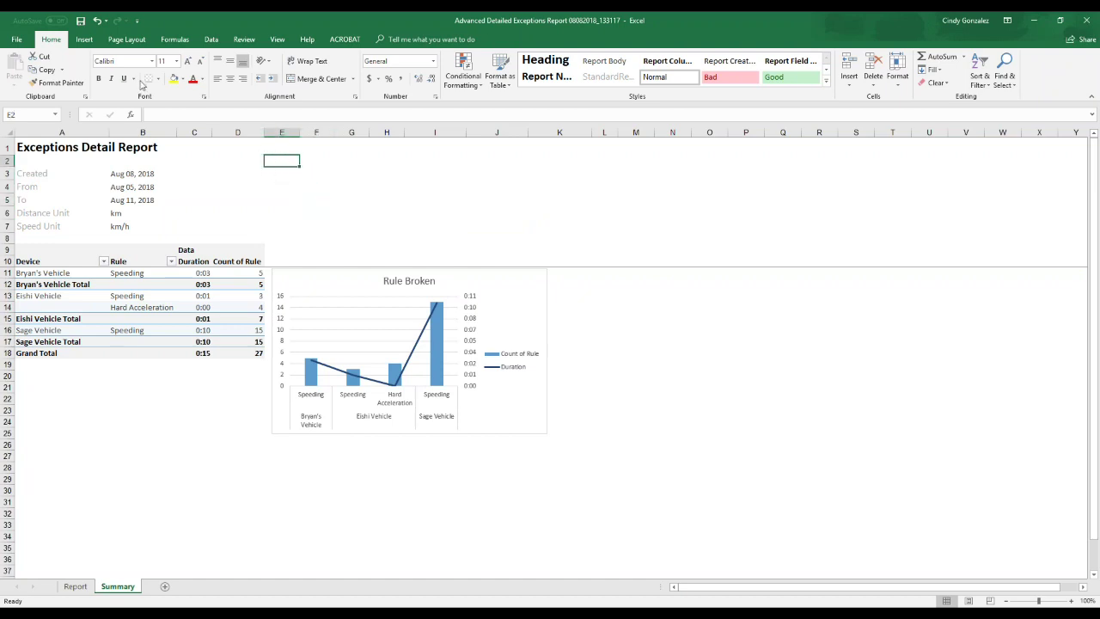
left_click(84, 39)
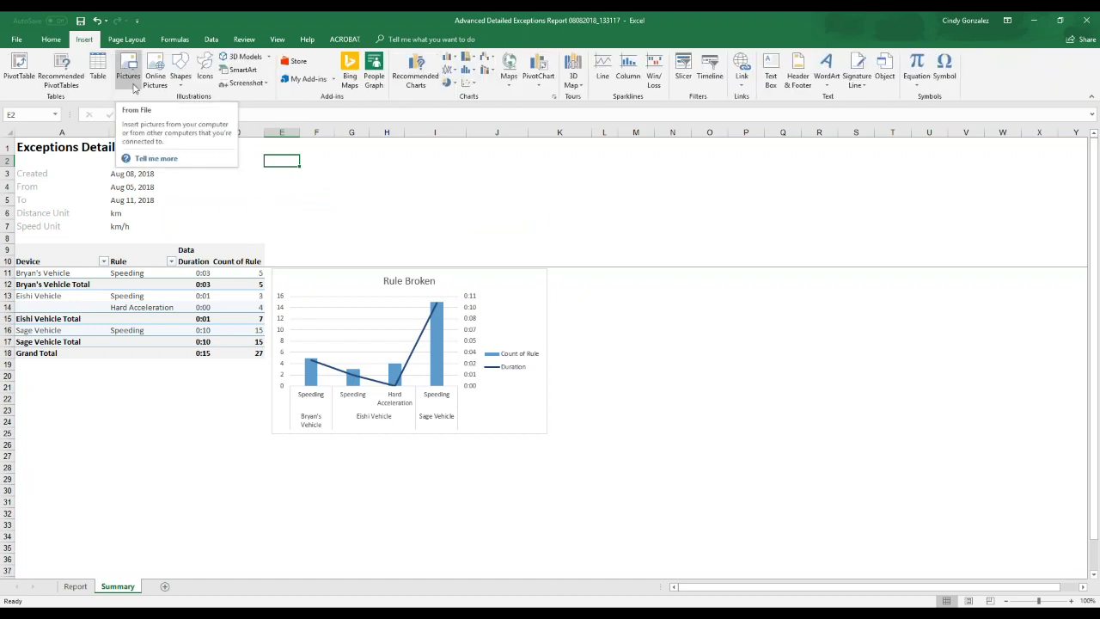
left_click(133, 86)
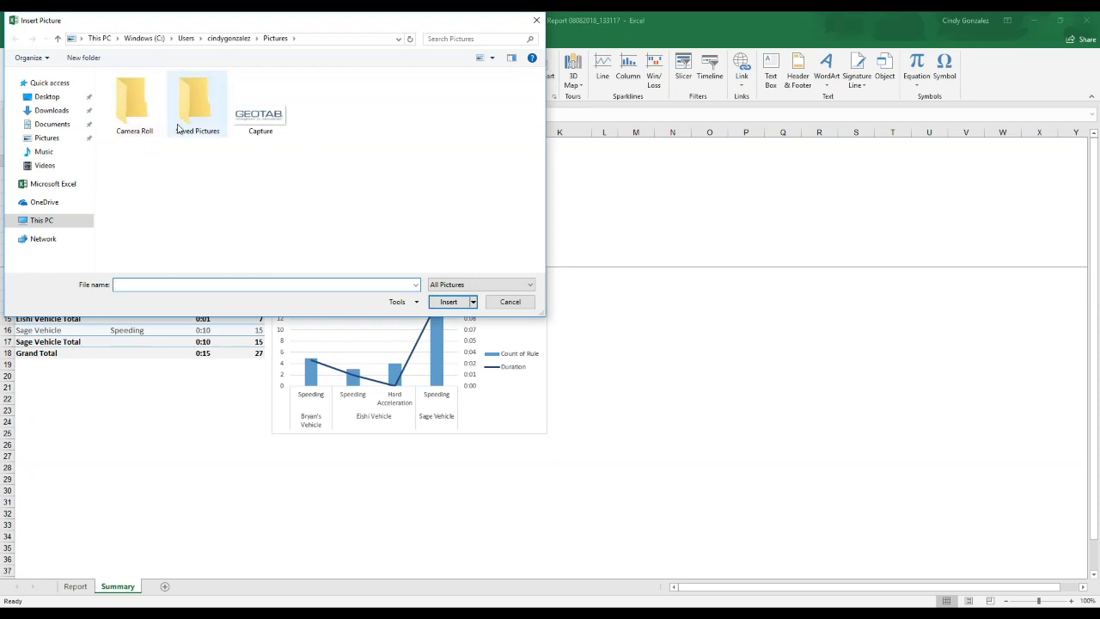
left_click(262, 128)
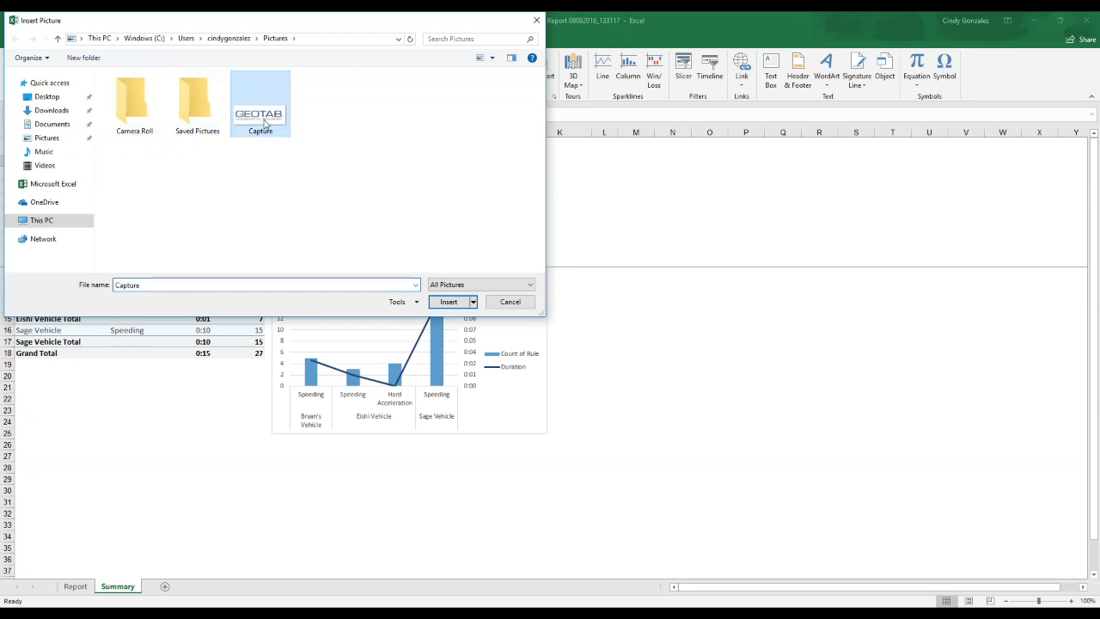
left_click(449, 305)
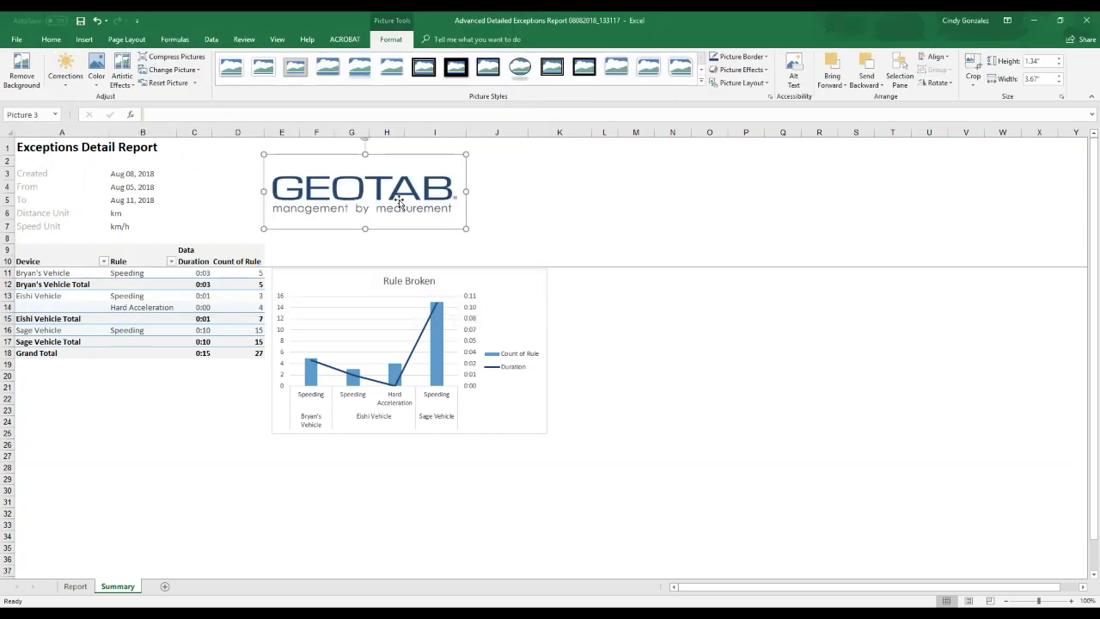
Enlarge the Geotab logo to about 1.72" high by 4.7" wide and center it above the pivot chart
mouse_move(490, 235)
left_mouse_down()
mouse_move(510, 245)
mouse_move(500, 244)
left_mouse_up()
left_click_drag(419, 217, 429, 207)
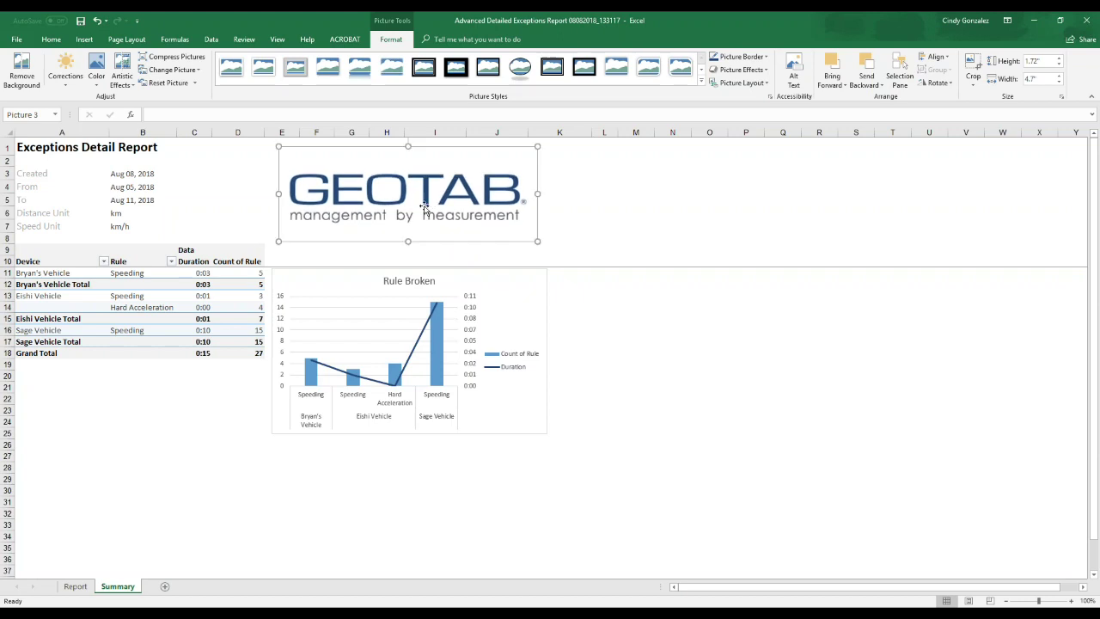
left_click(574, 317)
left_click(184, 410)
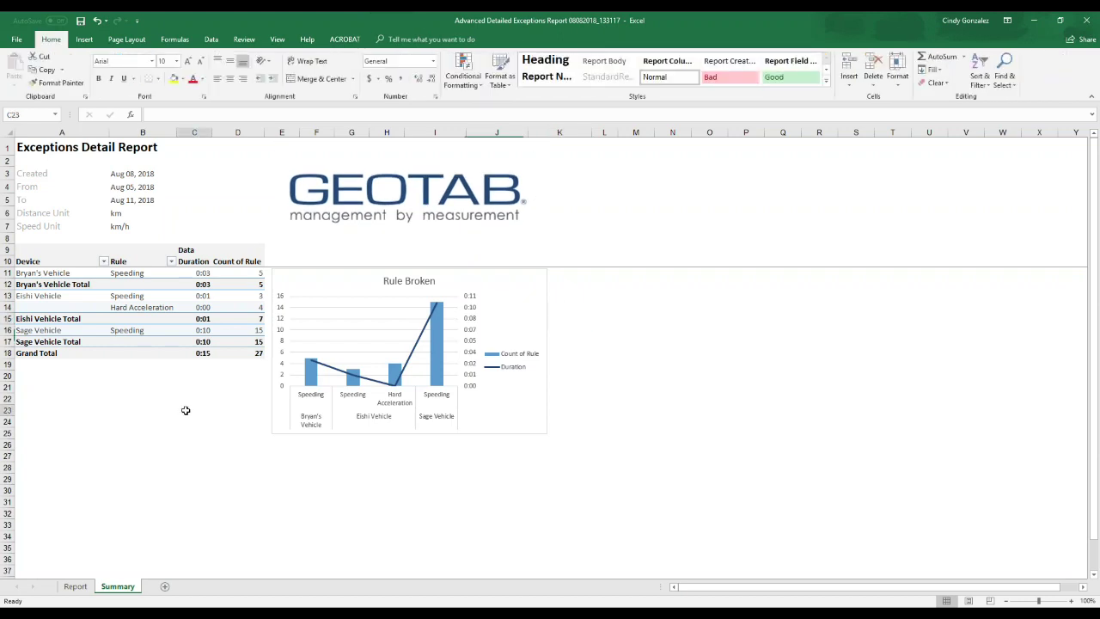
Save the customized exceptions report workbook under its existing name
mouse_move(231, 293)
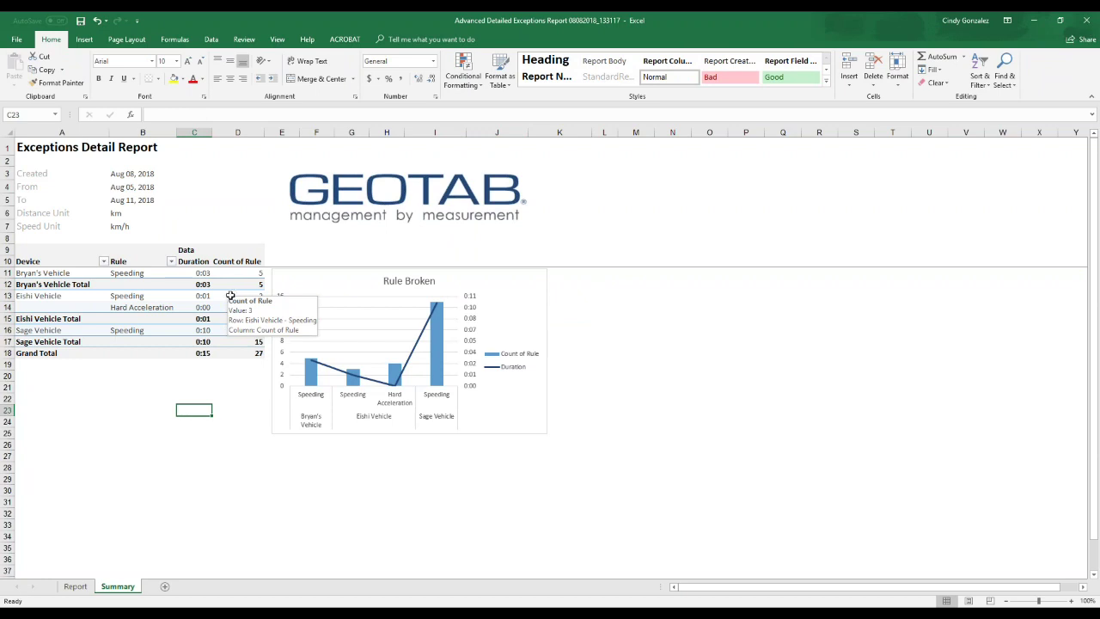
left_click(16, 40)
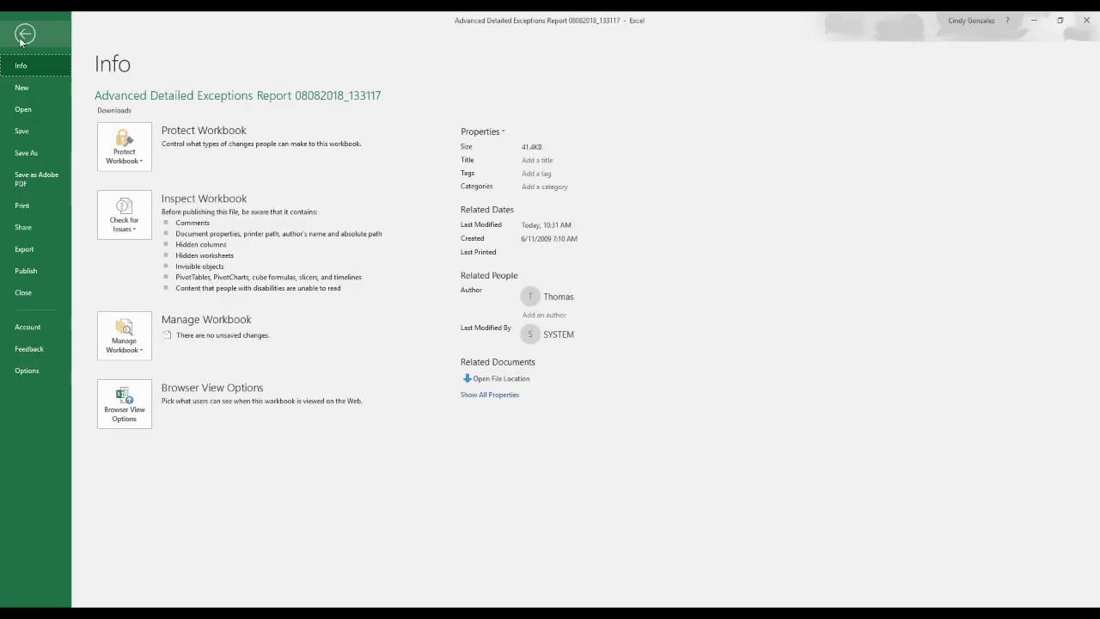
left_click(37, 136)
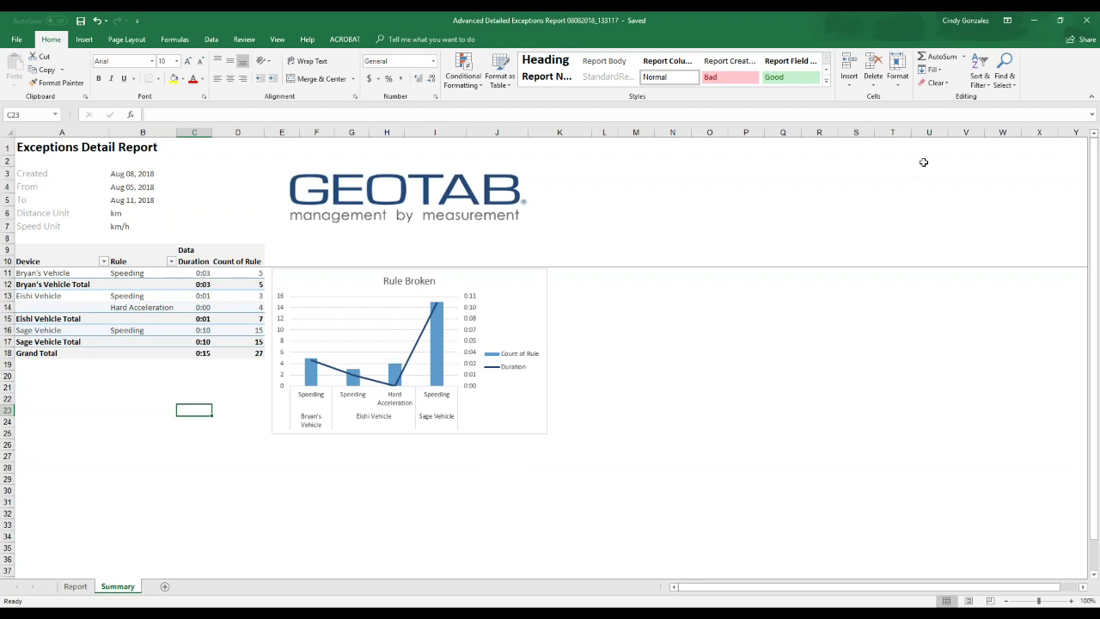
Switch to MyGeotab in Chrome and open the Report views page in the Administration reports
left_click(1033, 20)
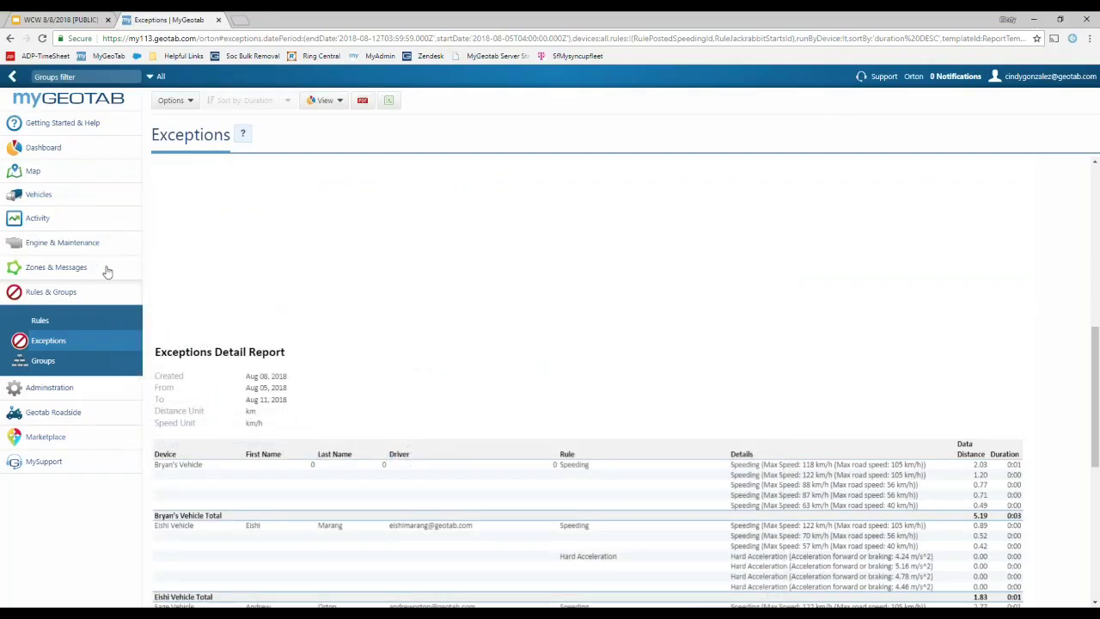
left_click(77, 294)
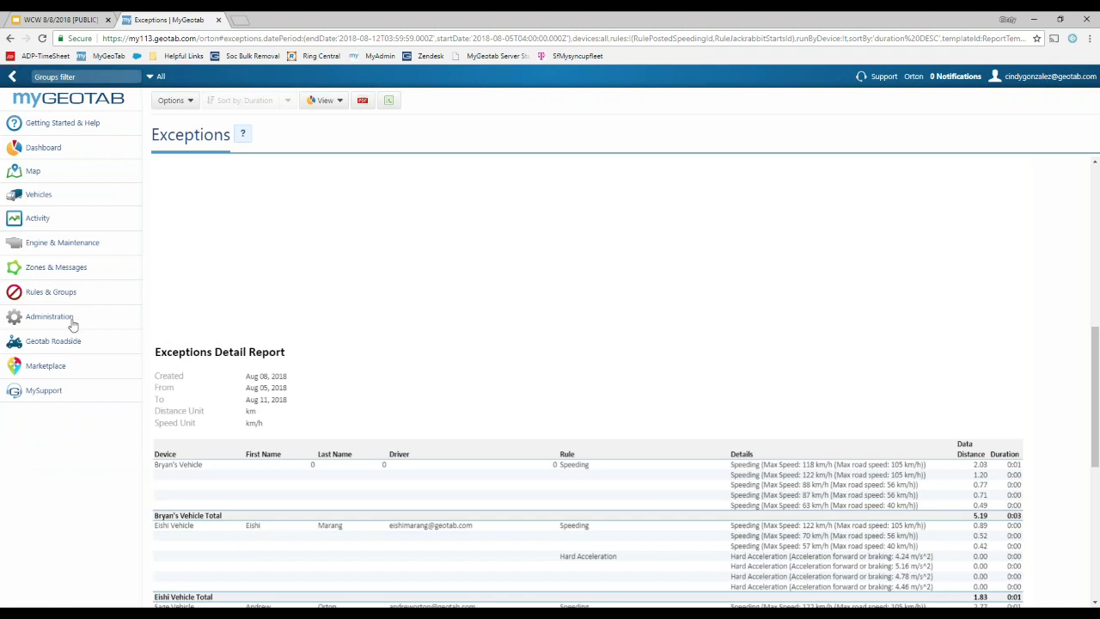
left_click(72, 324)
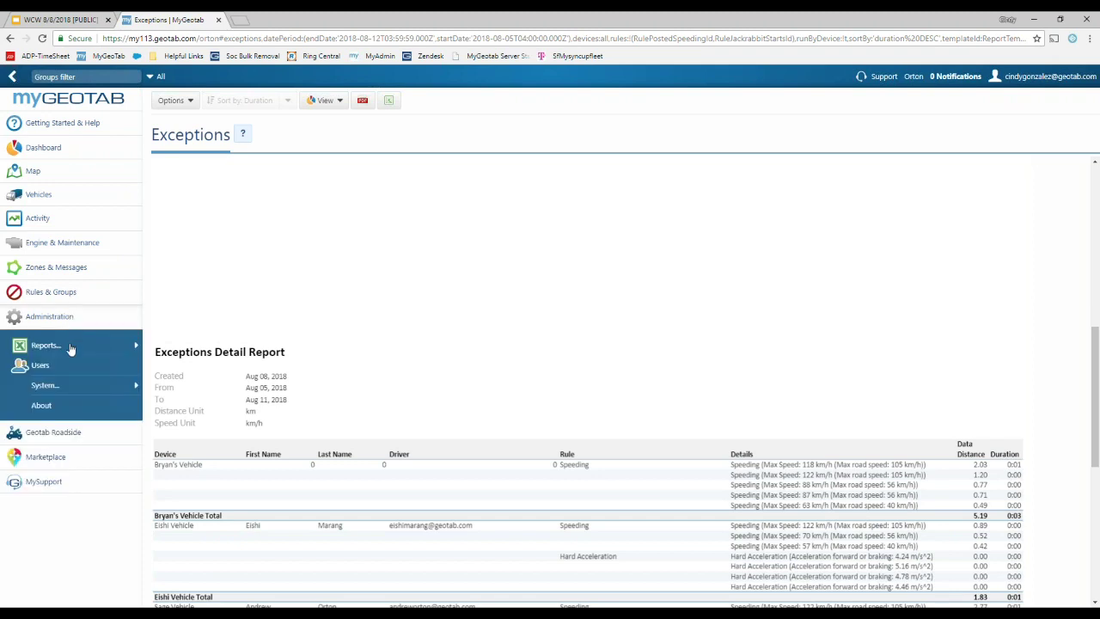
mouse_move(70, 348)
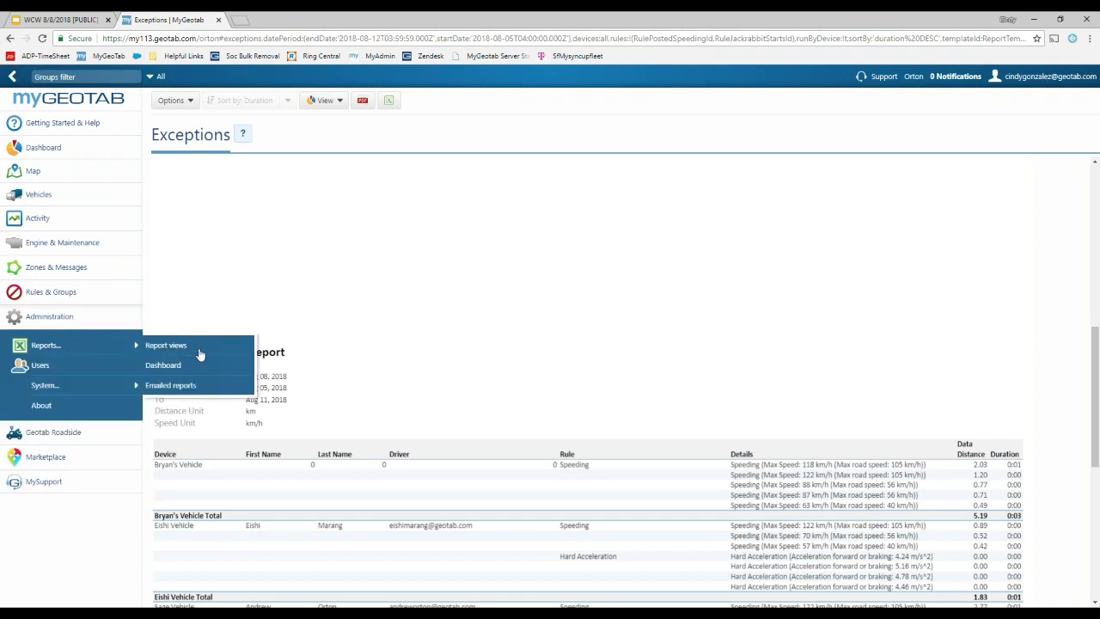
left_click(172, 345)
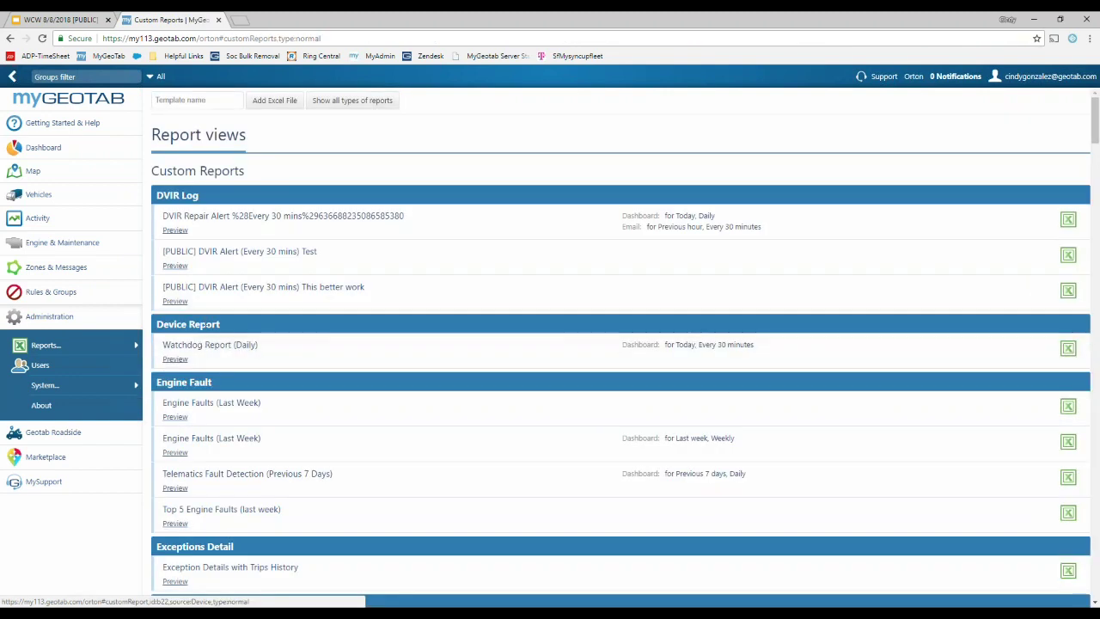
Upload the Excel file Advanced Detailed Exceptions Report 08082018_133117 from Downloads as a new custom report
left_click(277, 101)
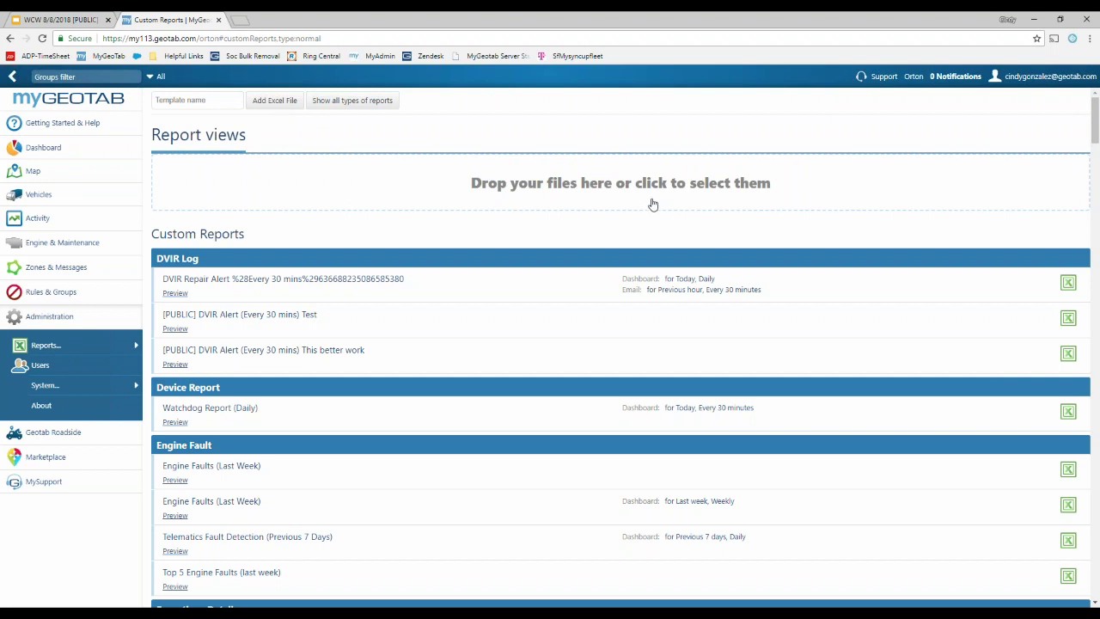
left_click(653, 204)
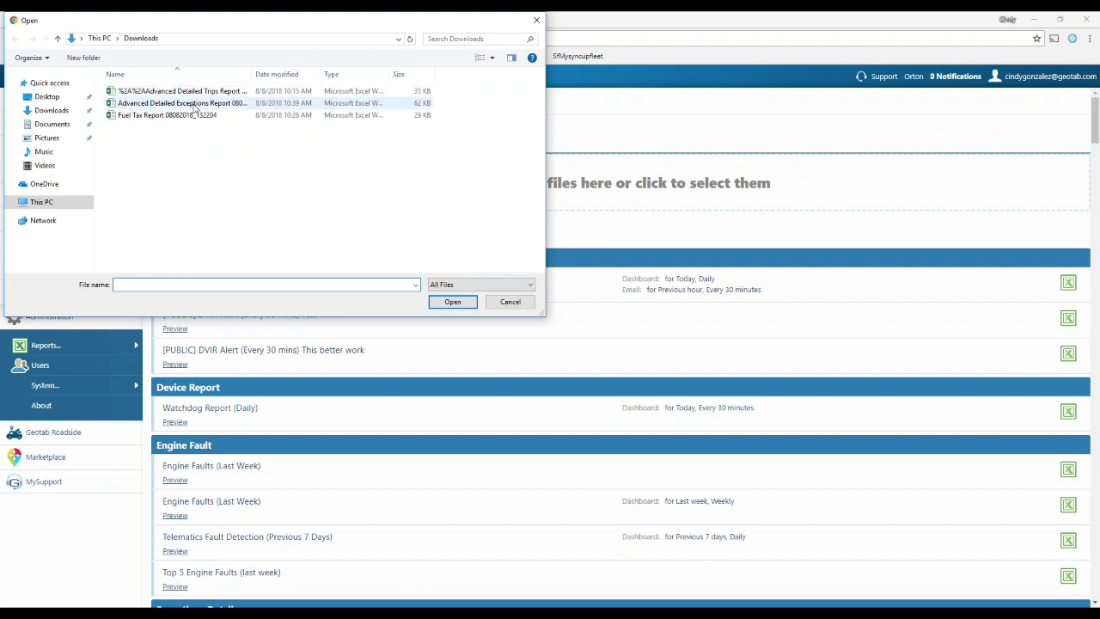
left_click(194, 106)
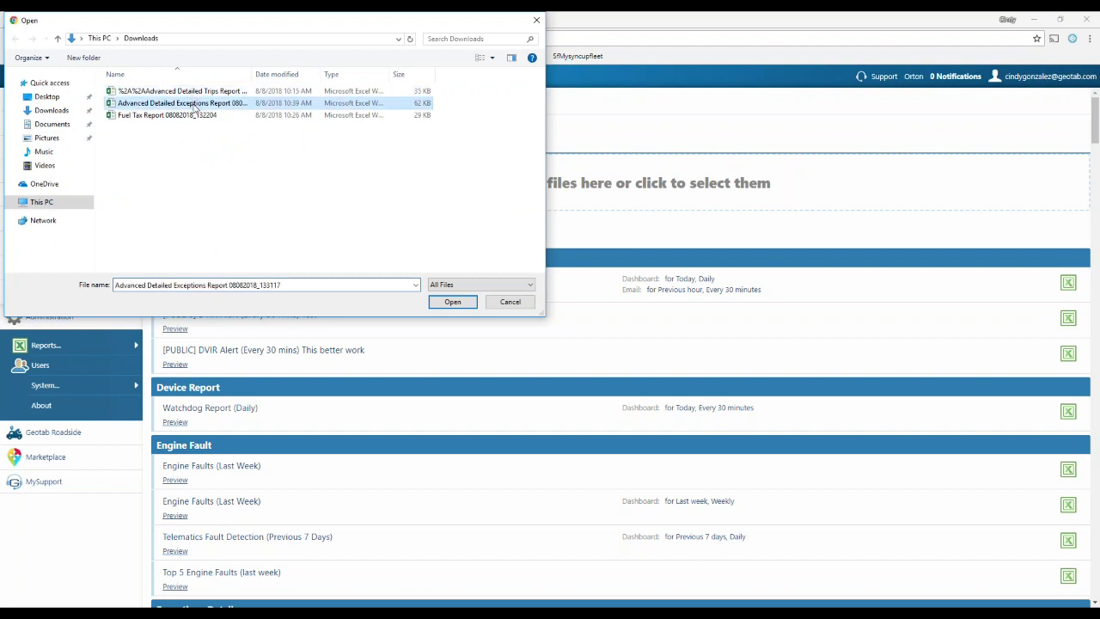
left_click(451, 302)
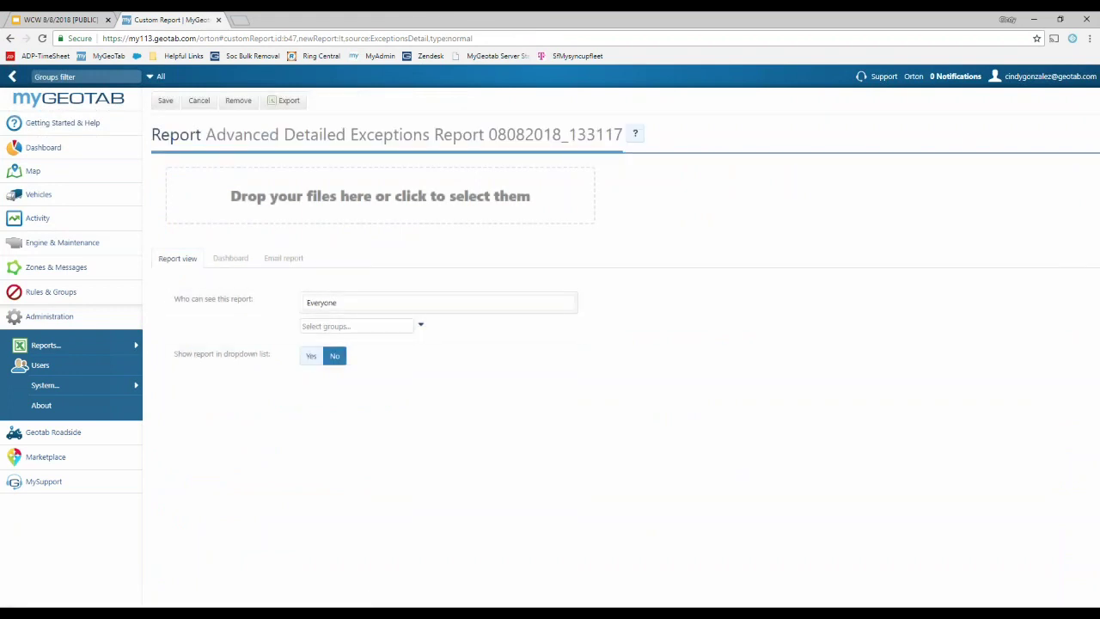
Rename the uploaded custom report as "Rules Broken Chart"
left_click(215, 137)
left_click_drag(215, 138, 398, 159)
key("ctrl+v")
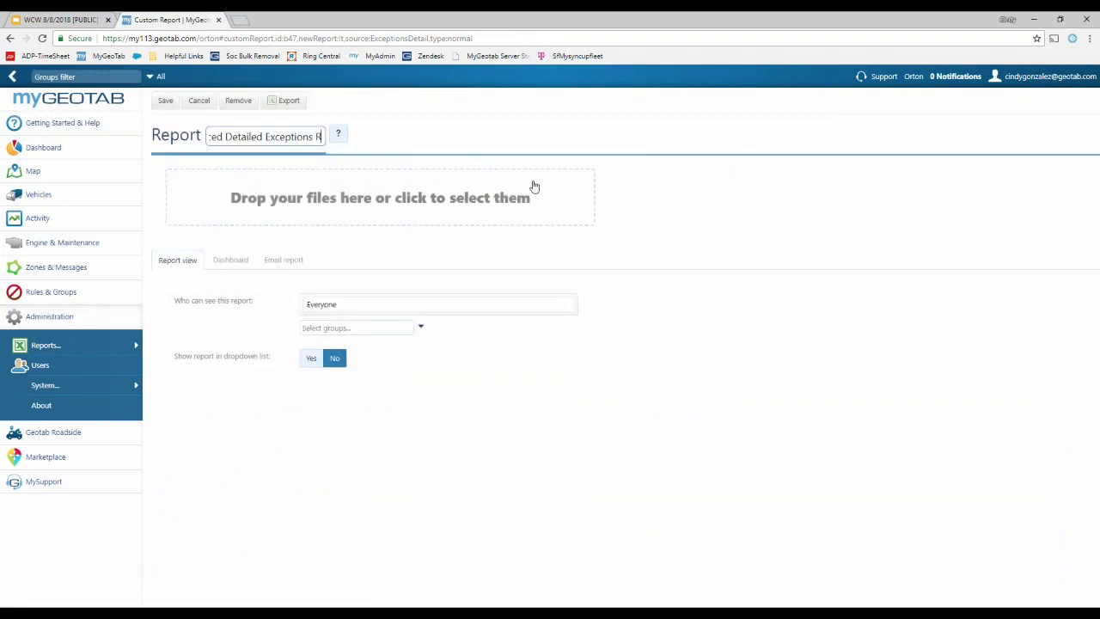
key("ctrl+a")
key("BackSpace")
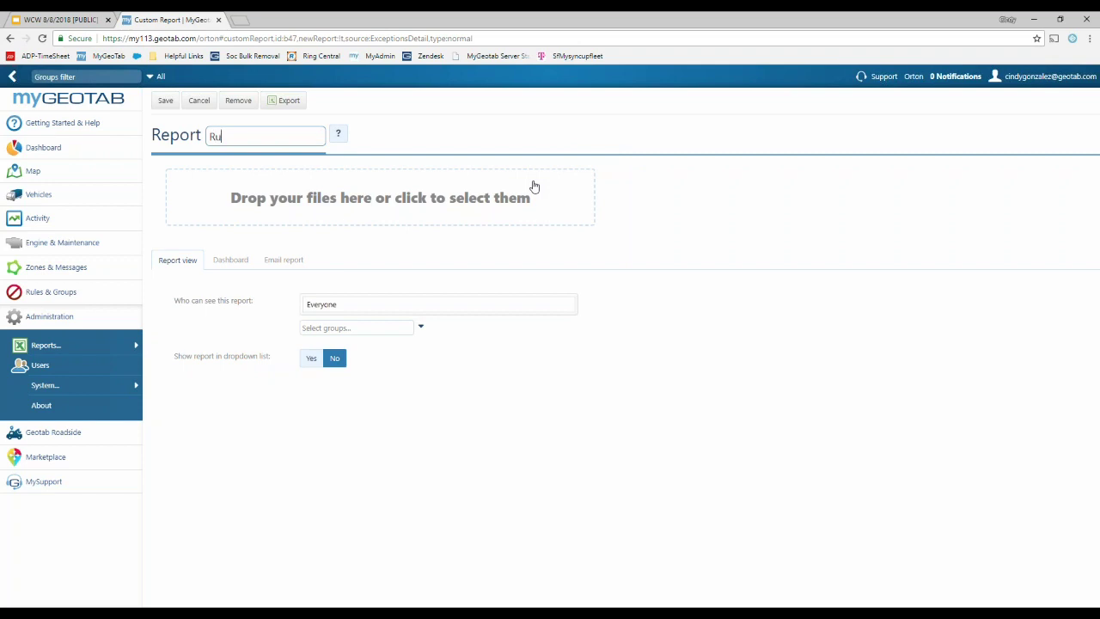
type("Rules Broken Chart")
Show the report in the dropdown list and add Hard Acceleration and Speeding as its report view exception rules
left_click(306, 362)
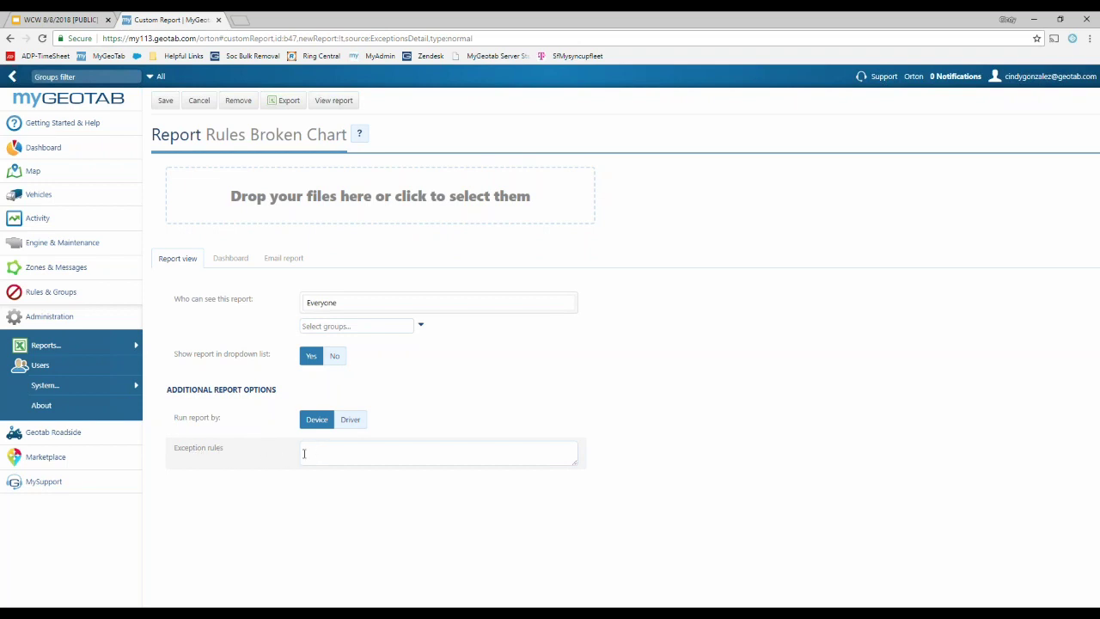
left_click(311, 452)
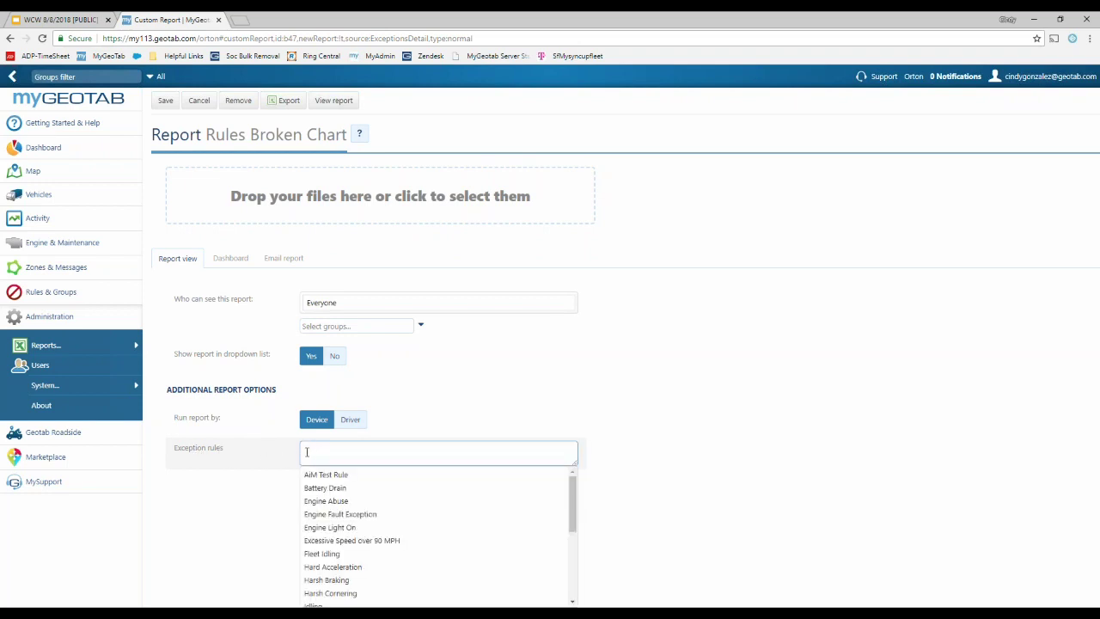
left_click(365, 567)
scroll(367, 558, "down", 3)
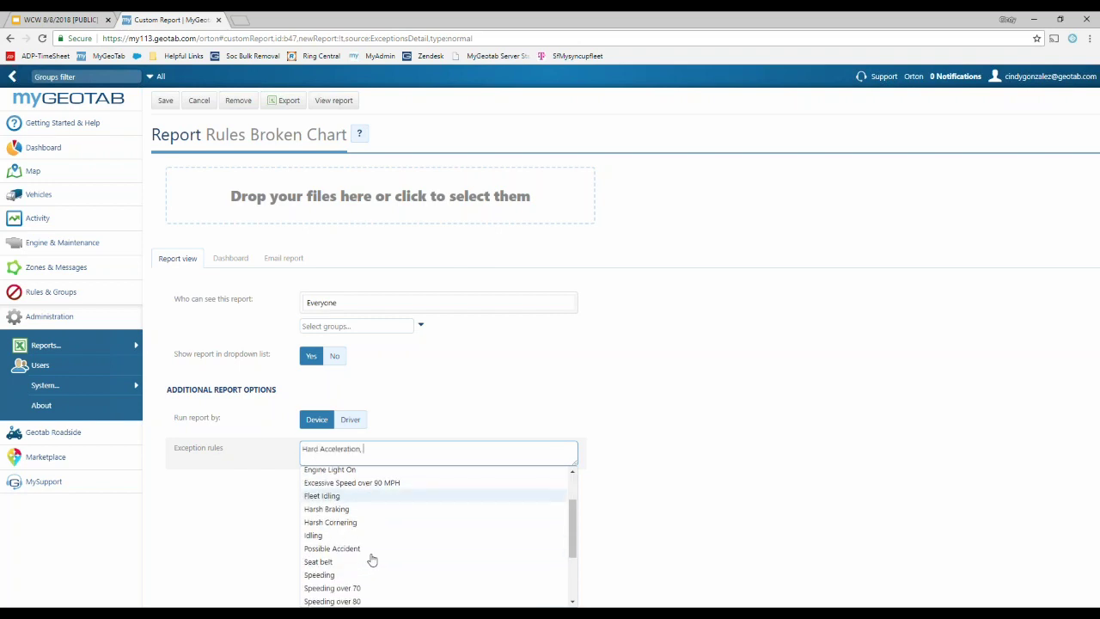
left_click(341, 519)
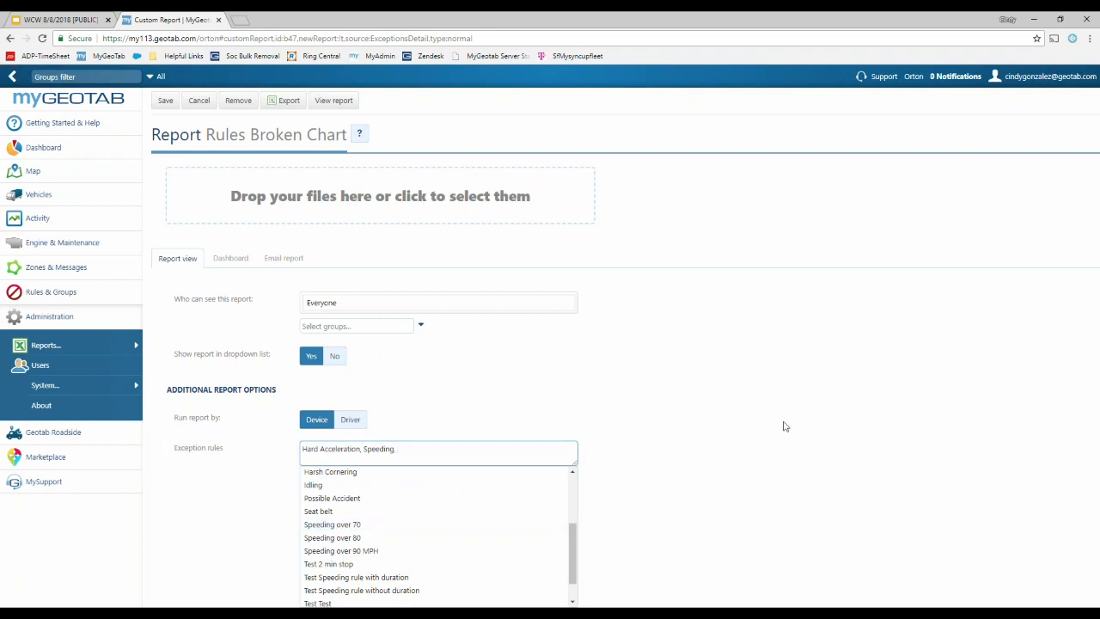
left_click(806, 423)
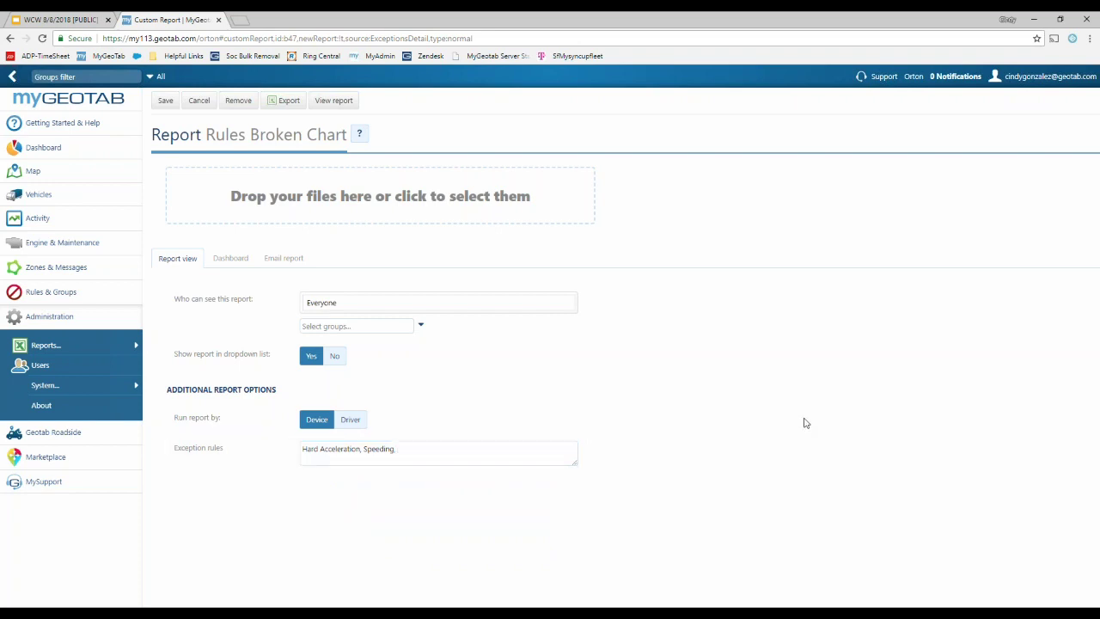
Enable the dashboard graphic options for the Rules Broken Chart report
left_click(229, 263)
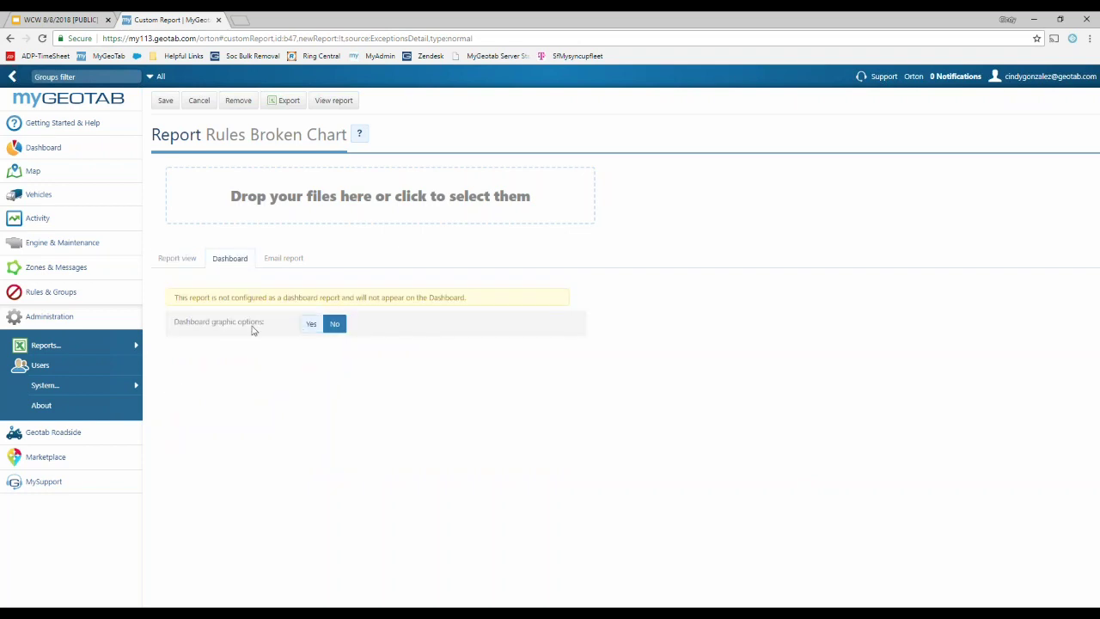
left_click(311, 324)
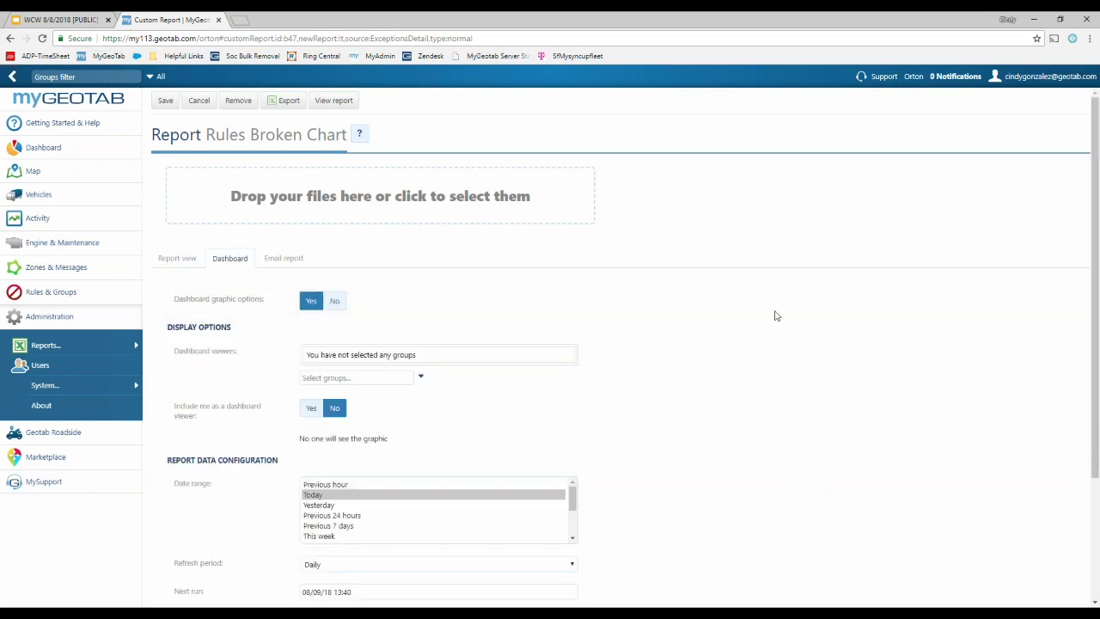
scroll(757, 316, "down", 3)
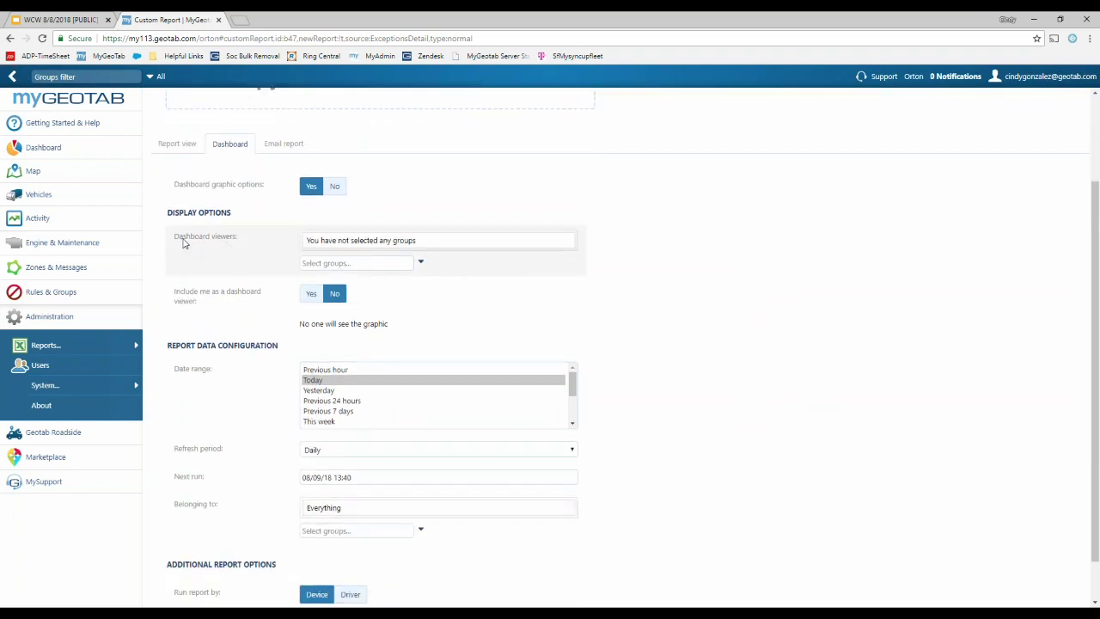
Try All in Company group and Sub test 1 as dashboard viewers, and remove the group selection
left_click(421, 265)
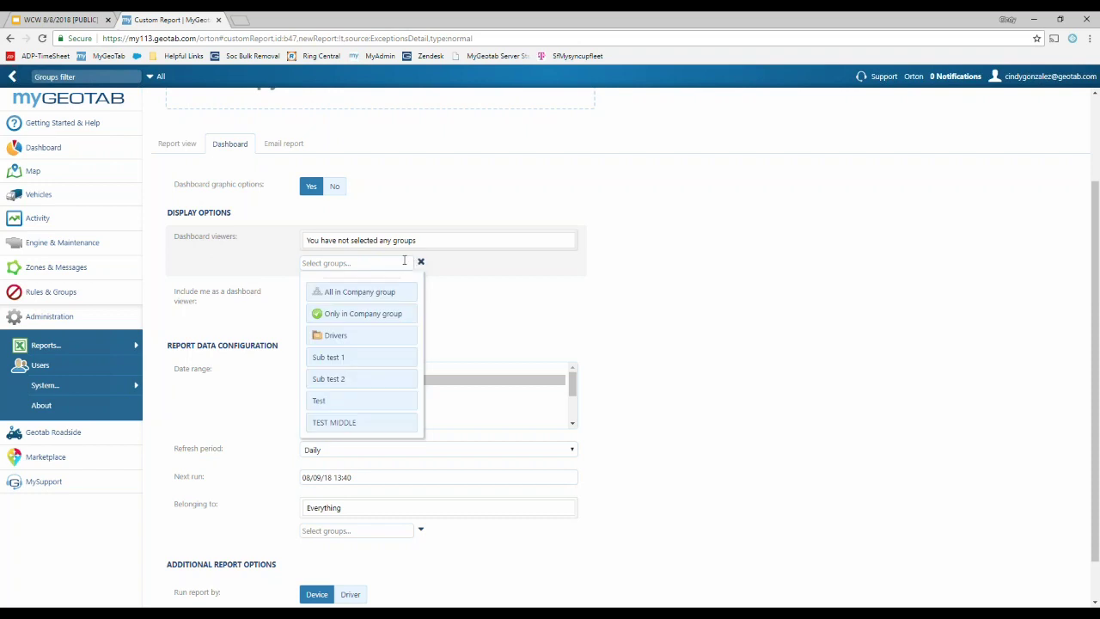
left_click(684, 255)
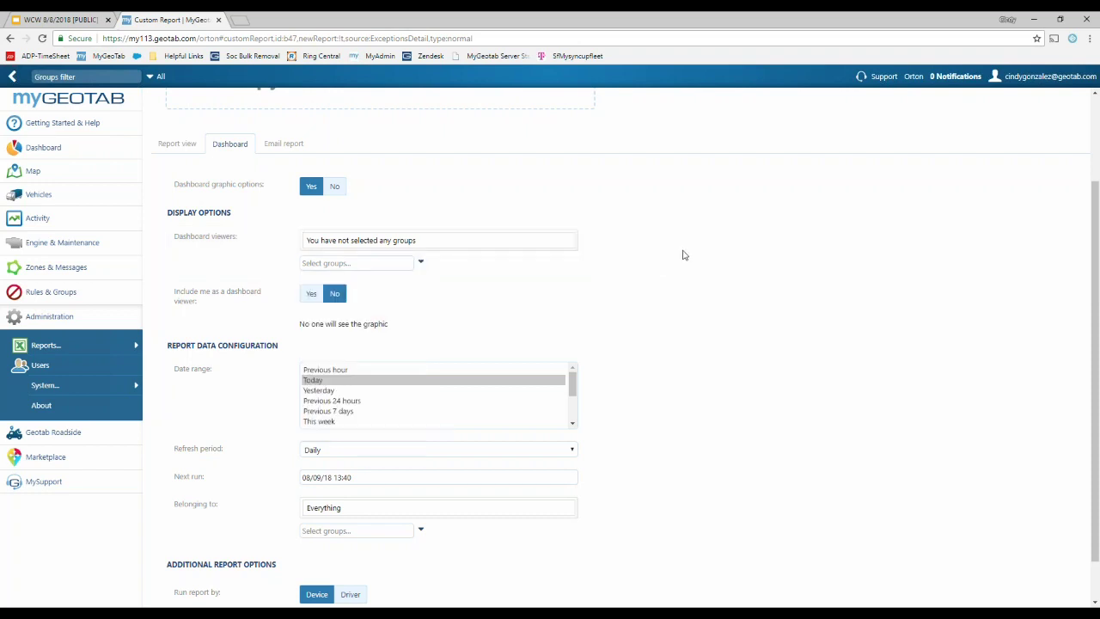
left_click(421, 262)
left_click(385, 295)
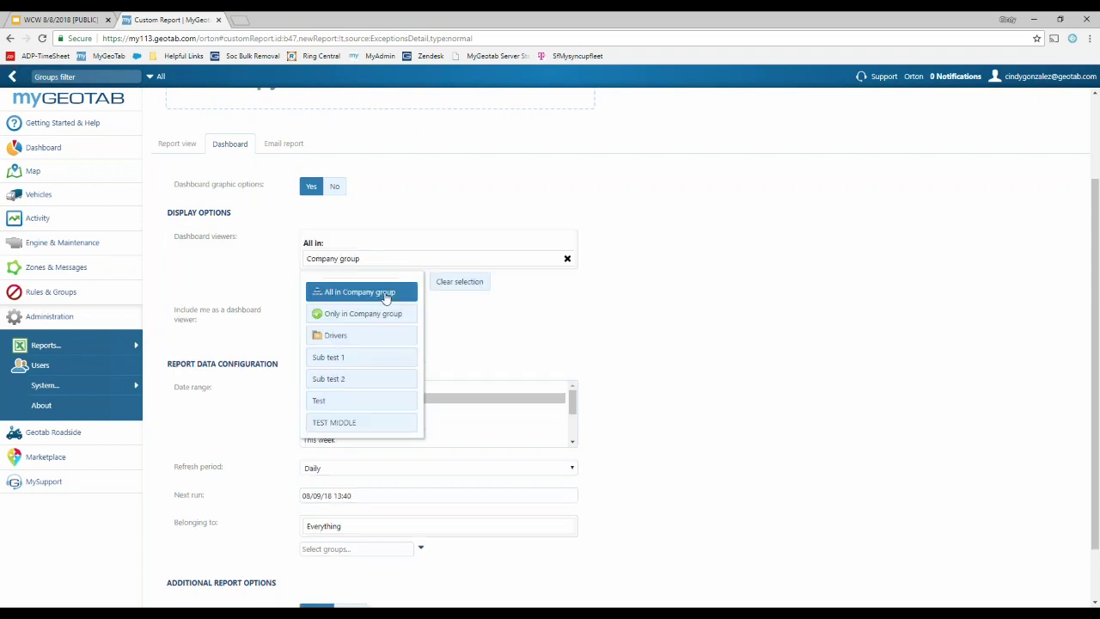
left_click(422, 284)
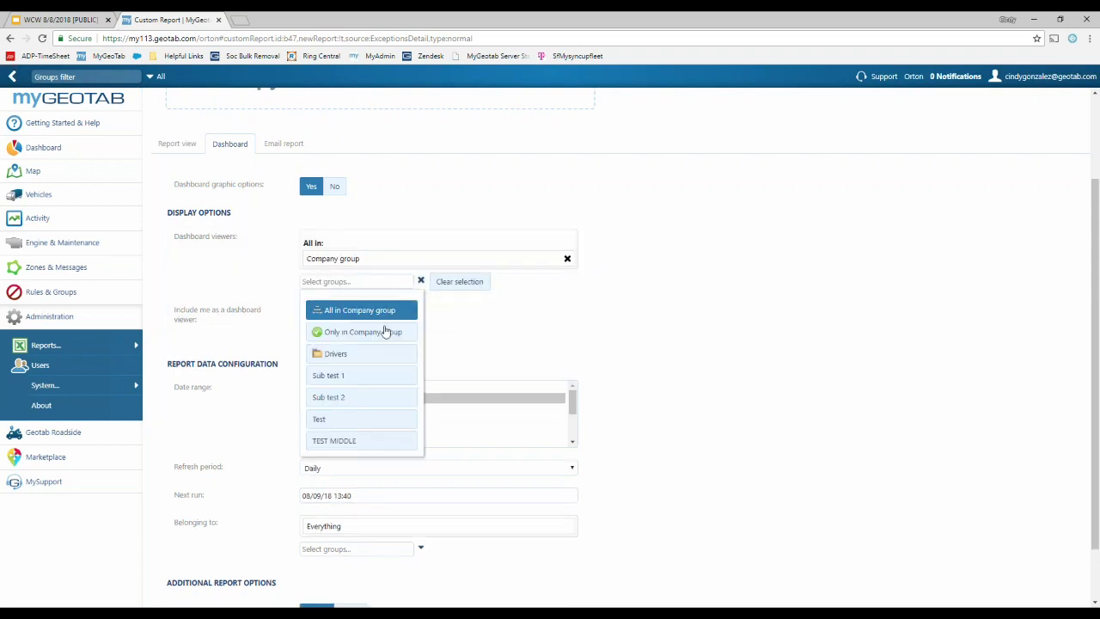
left_click(381, 375)
left_click(580, 344)
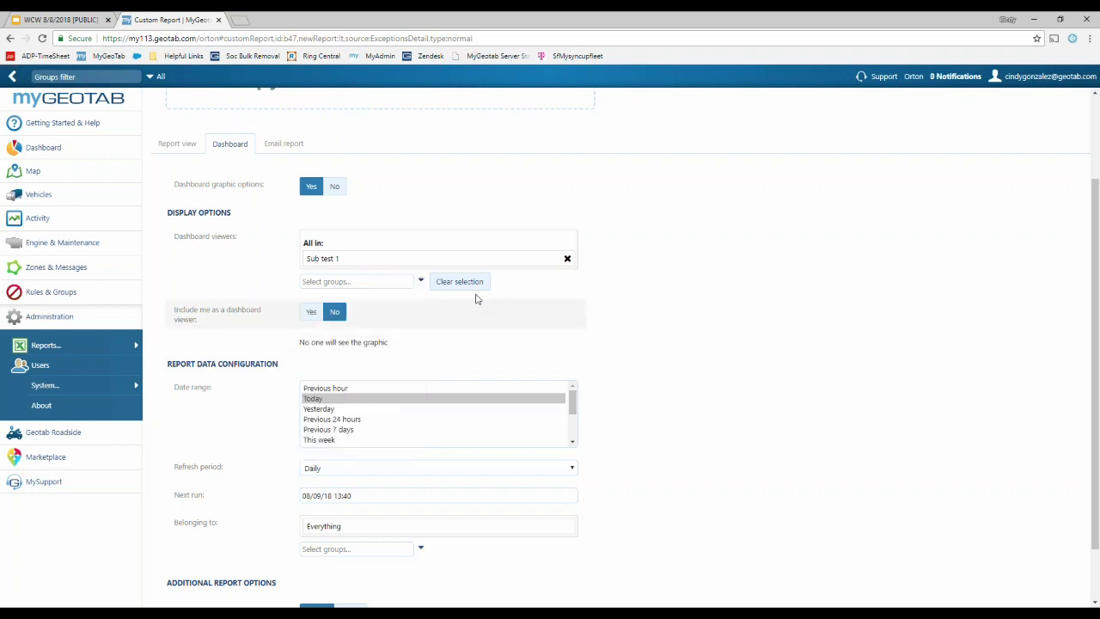
left_click(567, 258)
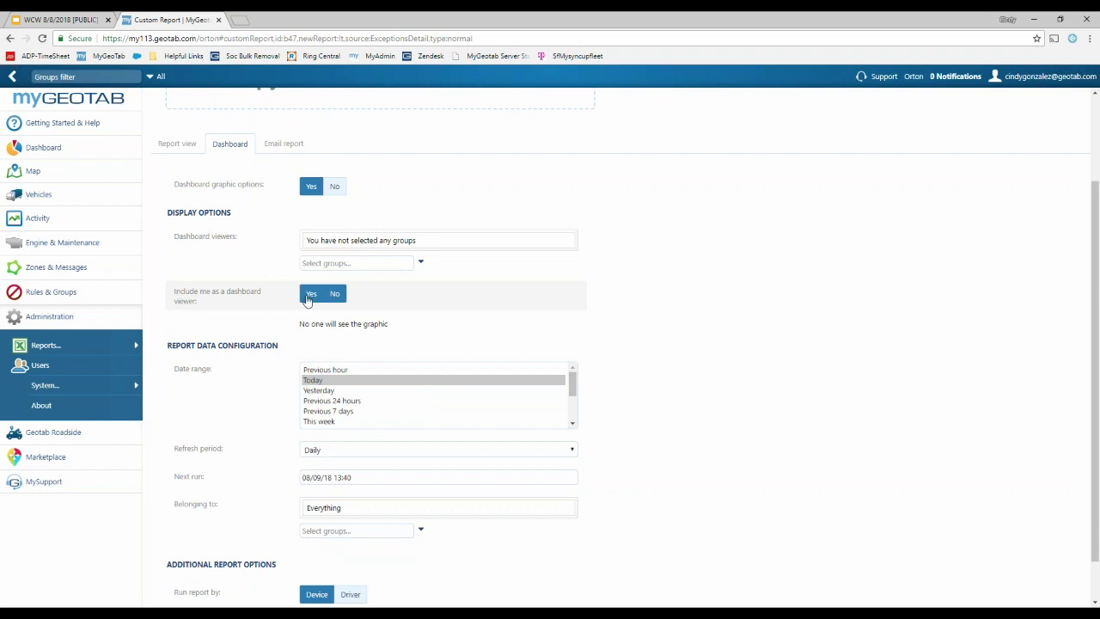
Include yourself as a dashboard viewer and set the dashboard date range to This week
left_click(308, 296)
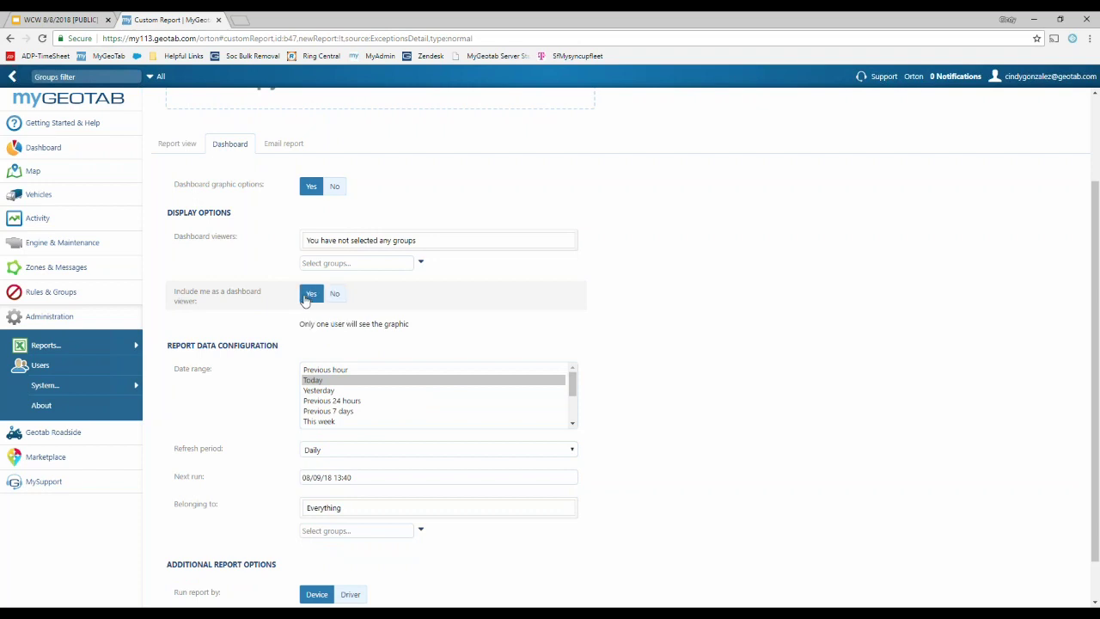
triple_click(390, 333)
left_click(693, 355)
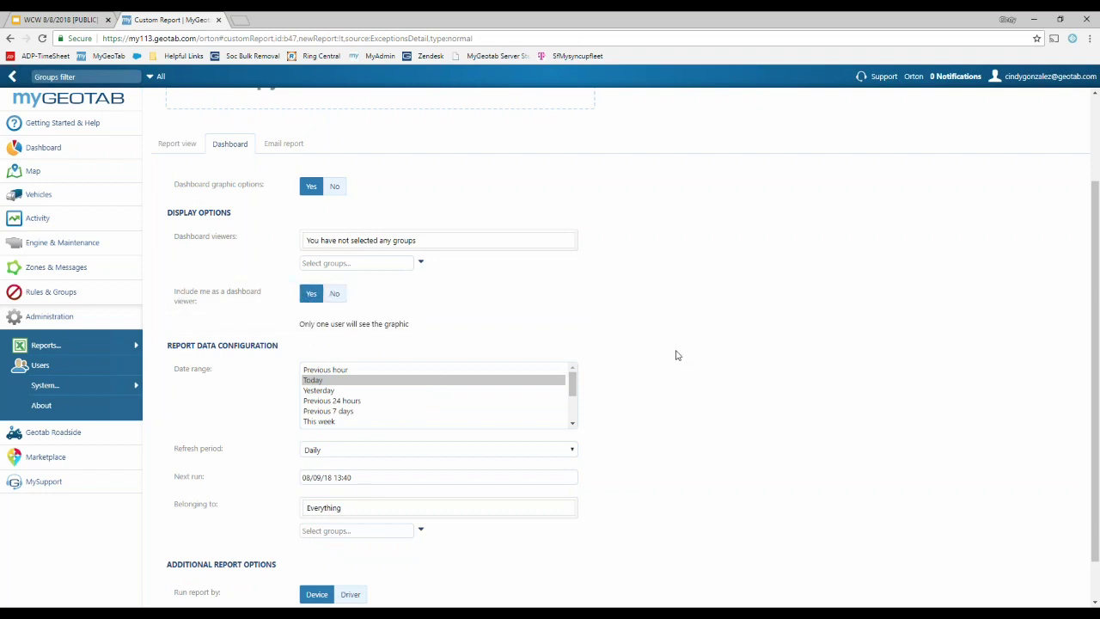
scroll(672, 353, "down", 1)
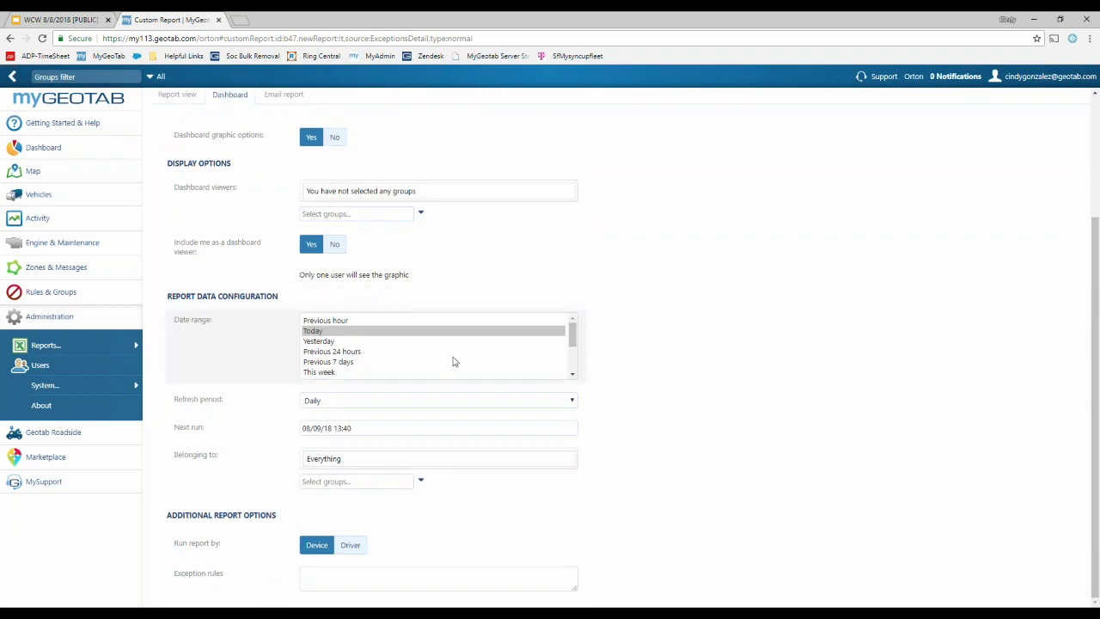
left_click(327, 374)
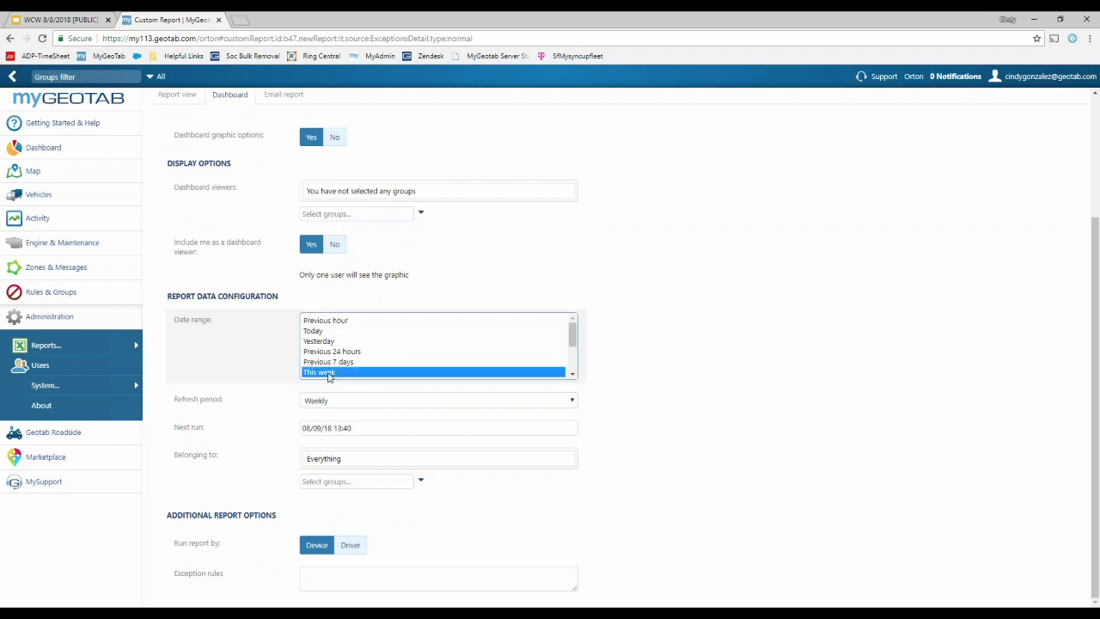
Examine the dashboard's refresh period, the next run calendar and the groups available under Belonging to
left_click_drag(175, 401, 222, 407)
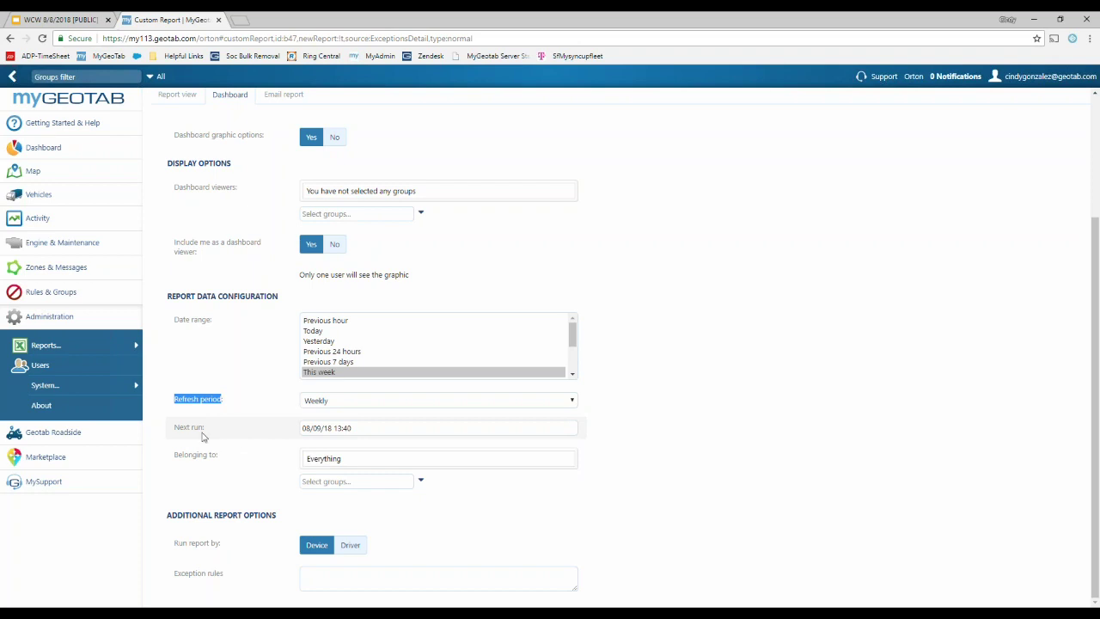
left_click(352, 427)
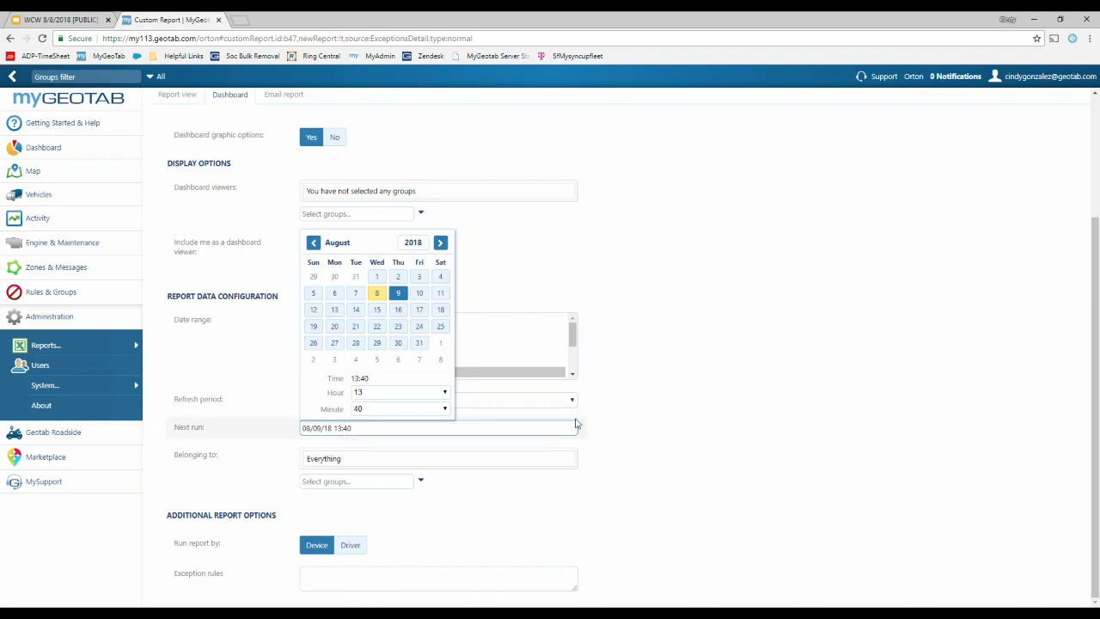
left_click(652, 396)
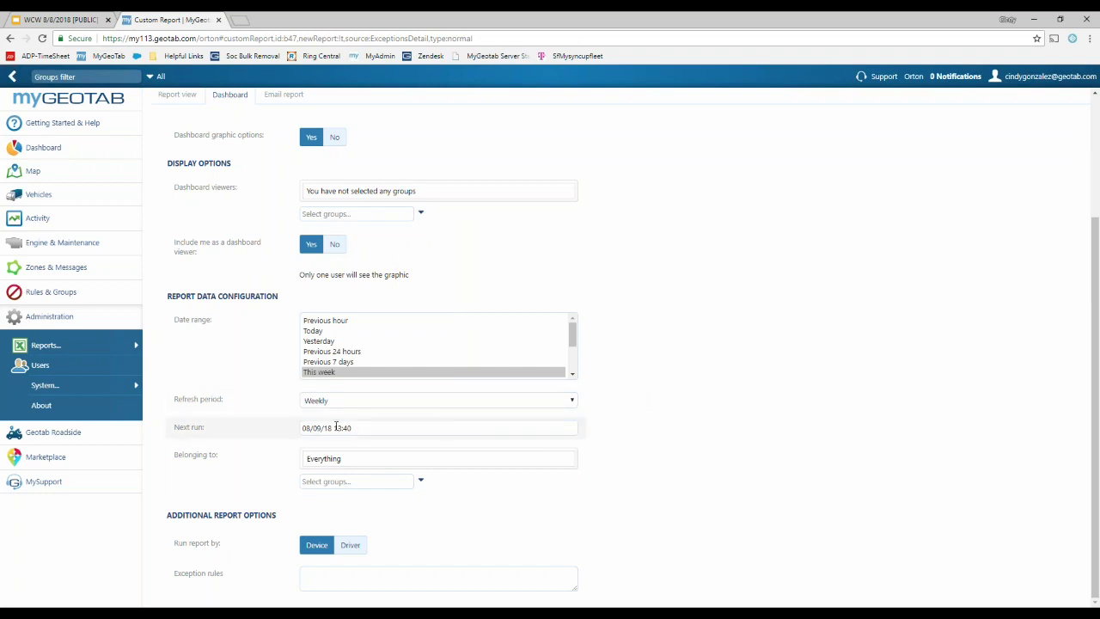
left_click_drag(176, 456, 217, 460)
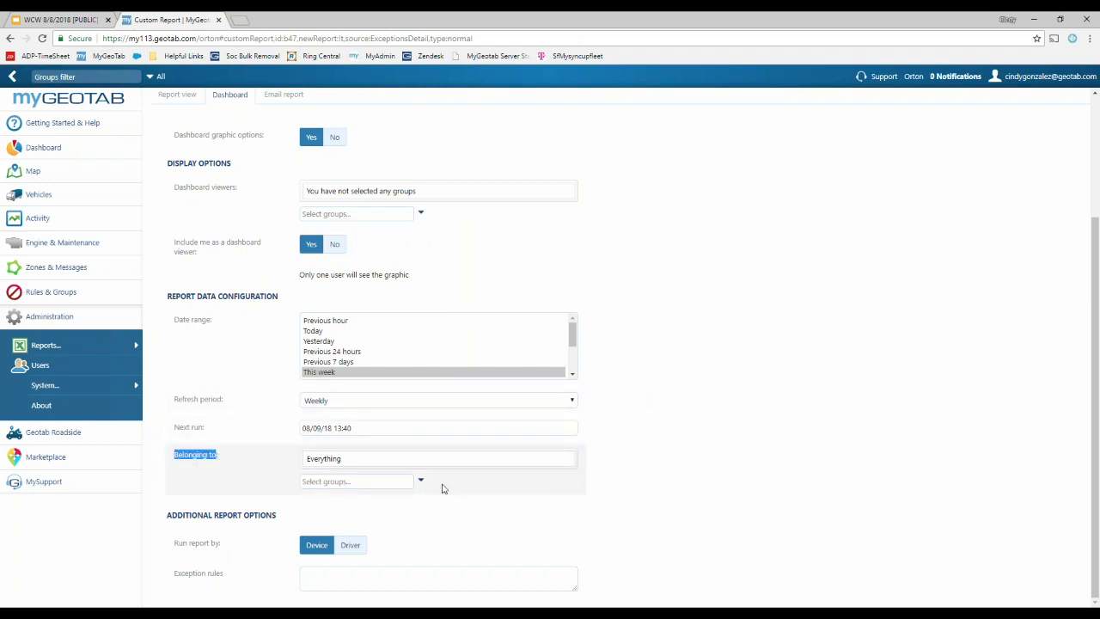
left_click(432, 486)
left_click(422, 483)
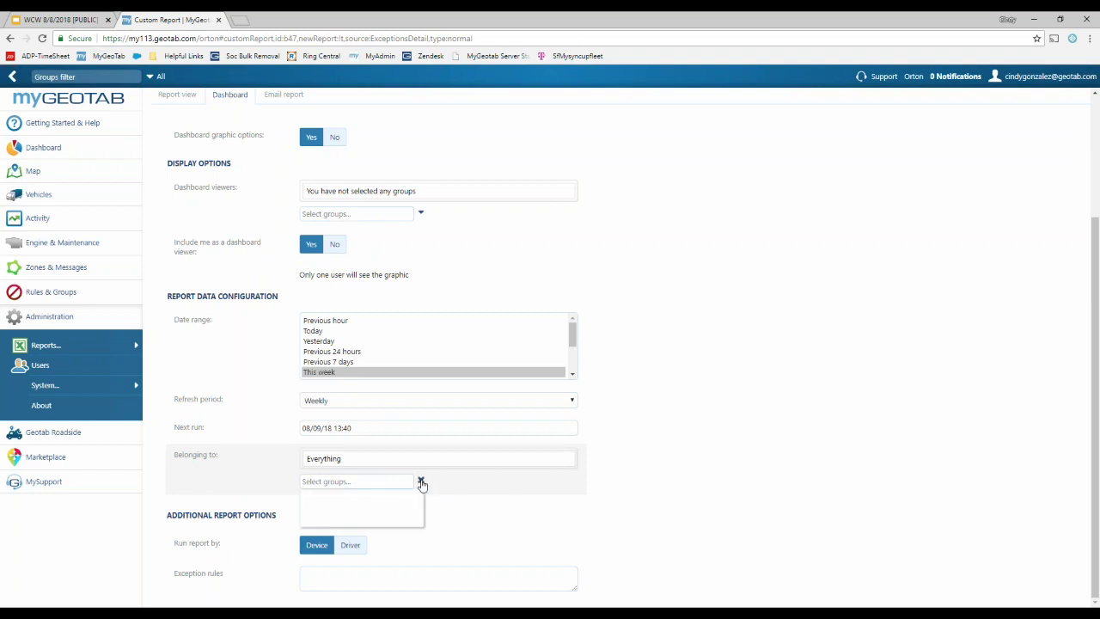
left_click(420, 482)
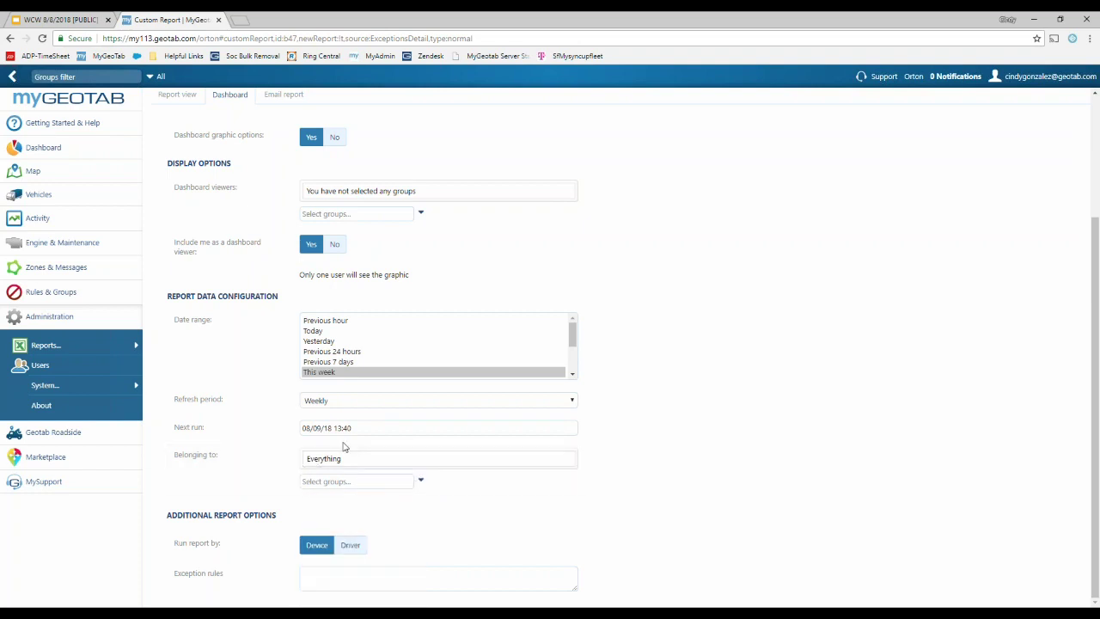
left_click(421, 484)
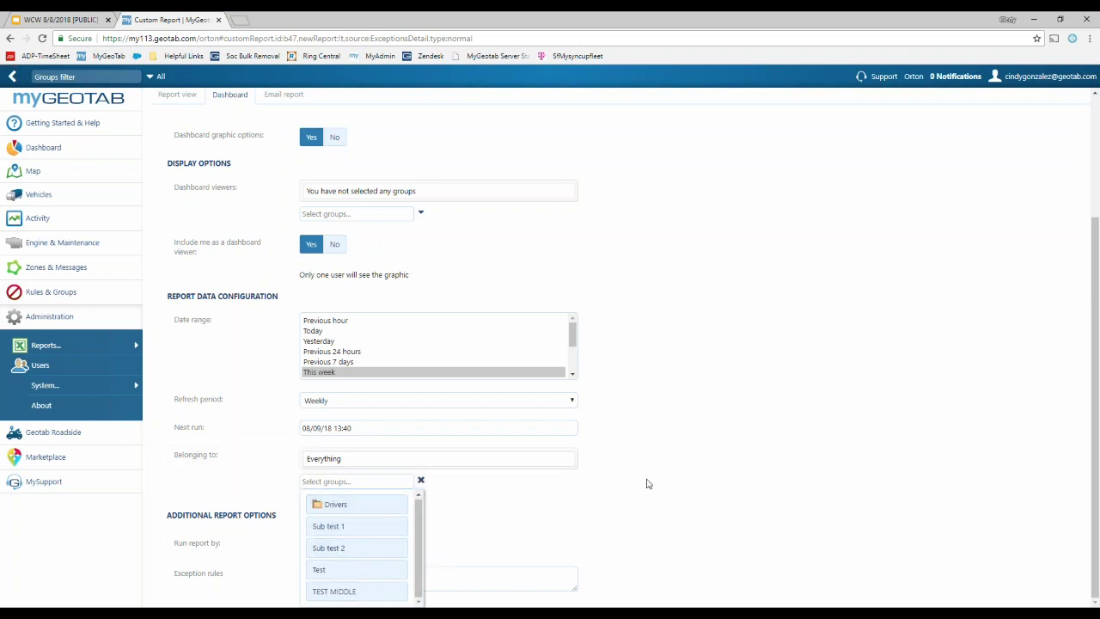
left_click(673, 470)
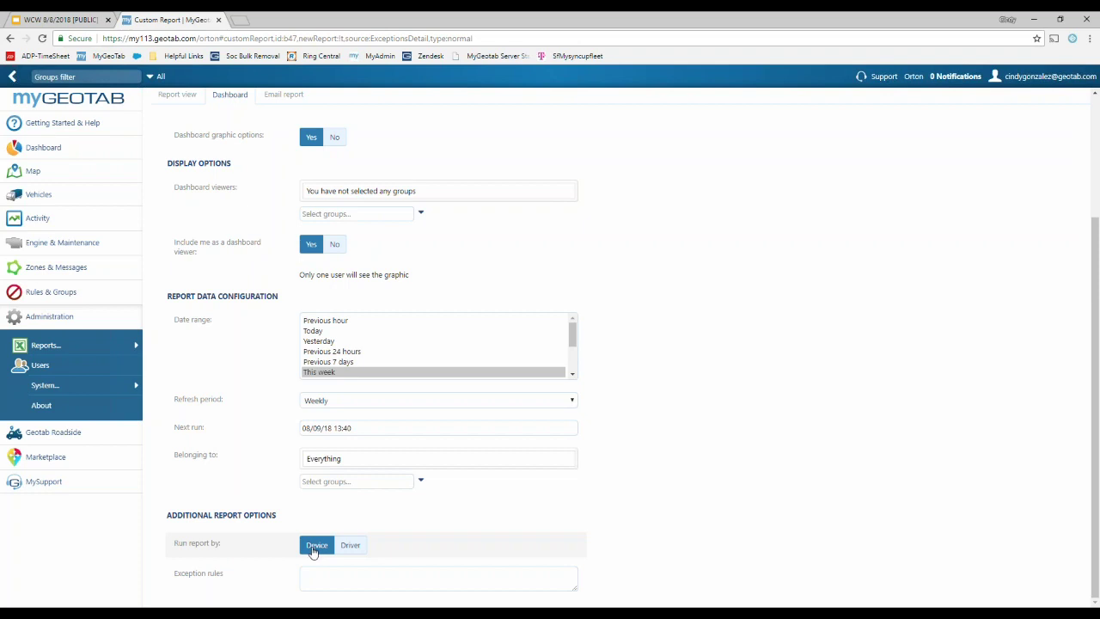
Add Speeding and Hard Acceleration as exception rules for the dashboard version of the report
left_click(309, 574)
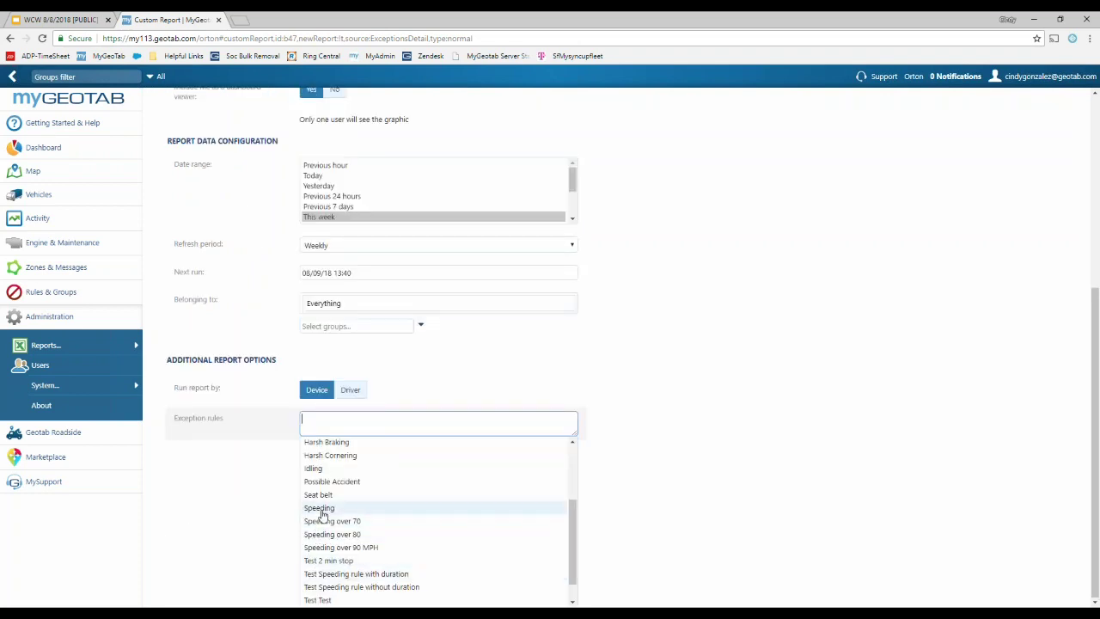
left_click(321, 508)
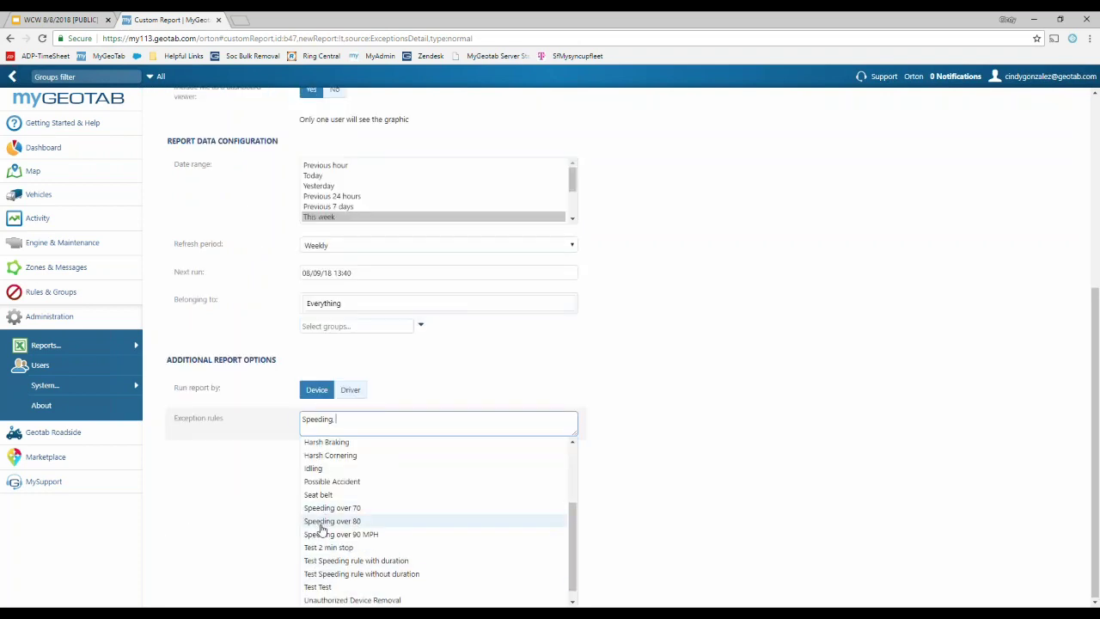
scroll(335, 524, "down", 1)
scroll(342, 517, "up", 3)
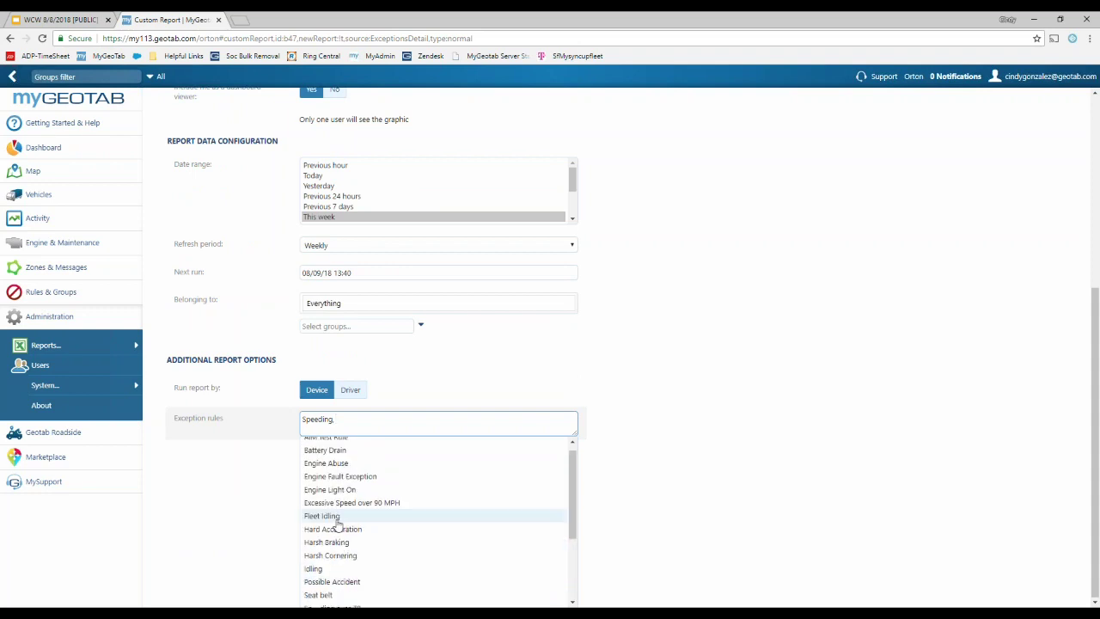
left_click(382, 532)
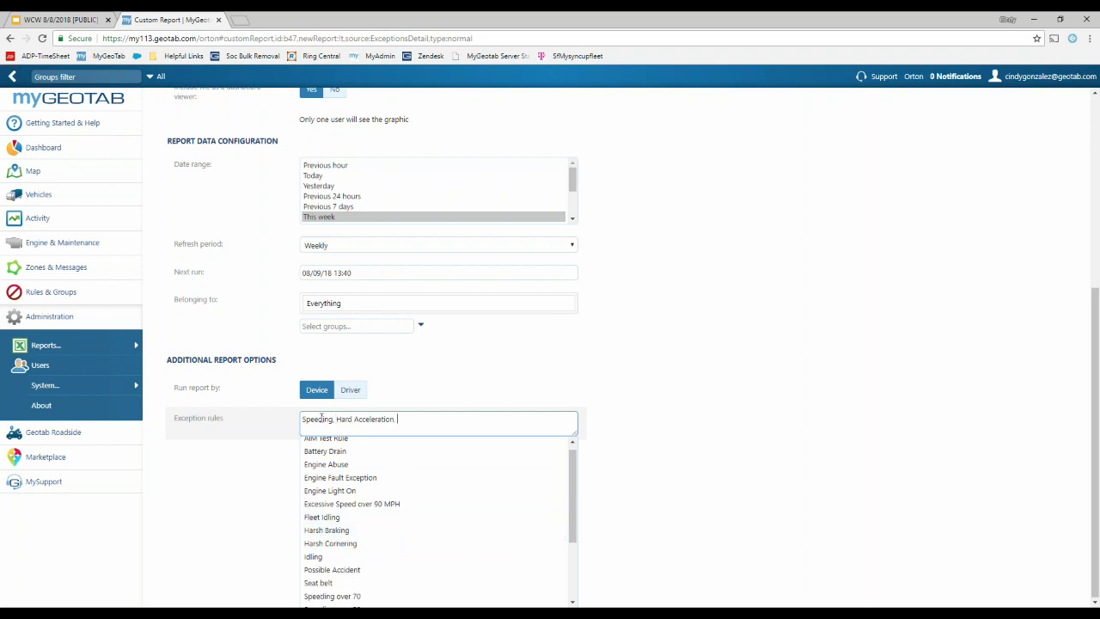
left_click(653, 404)
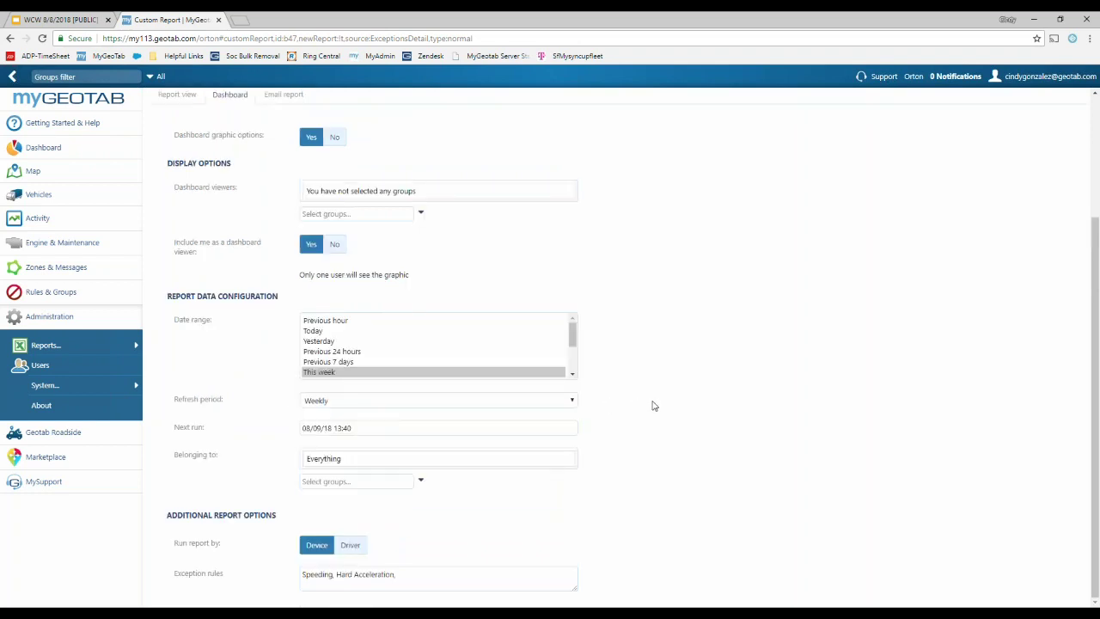
Enable the email options for the Rules Broken Chart report
scroll(653, 405, "up", 3)
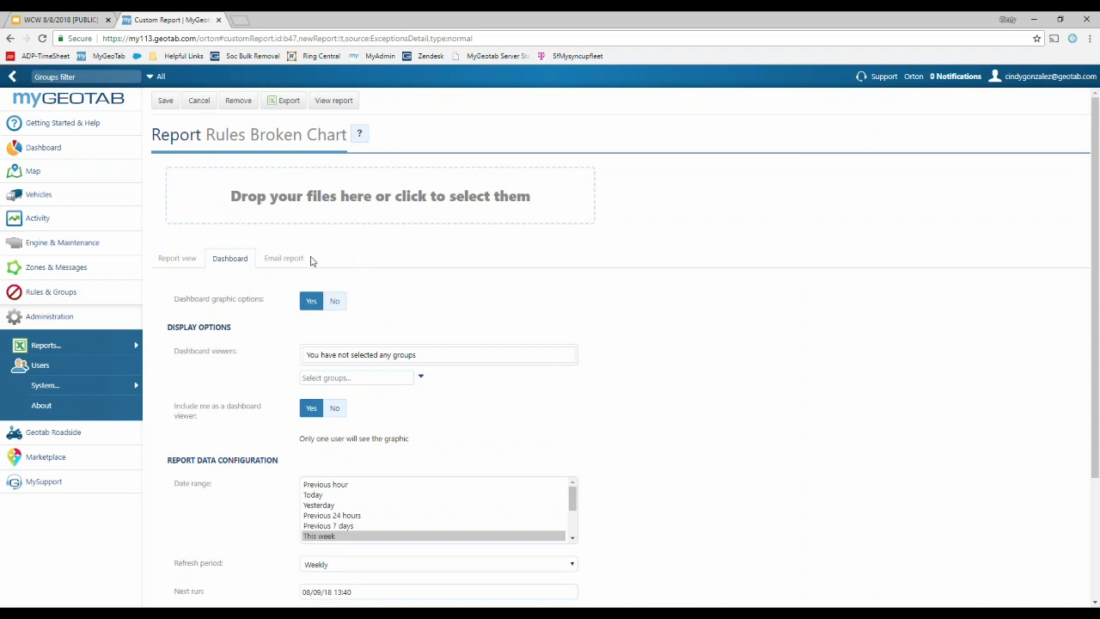
left_click(293, 265)
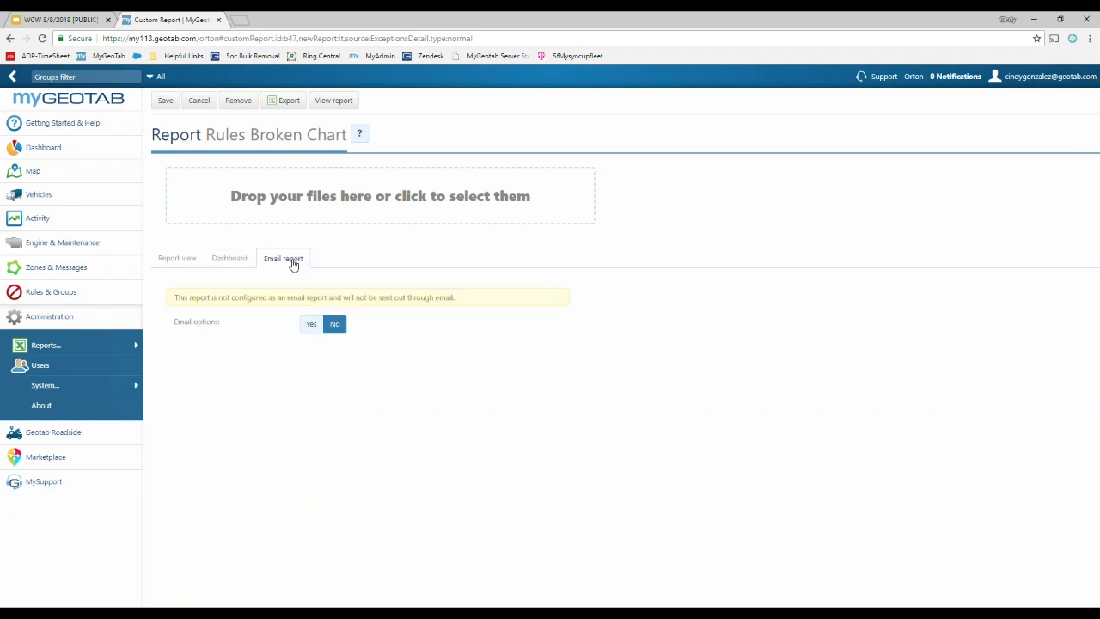
left_click(311, 323)
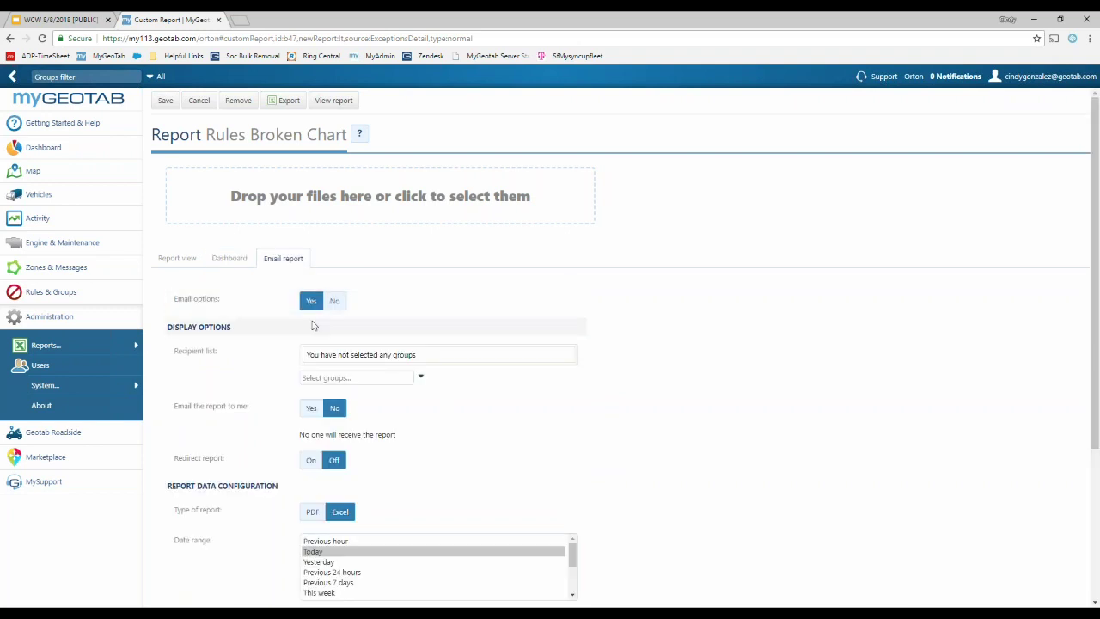
scroll(481, 284, "down", 1)
scroll(386, 294, "down", 1)
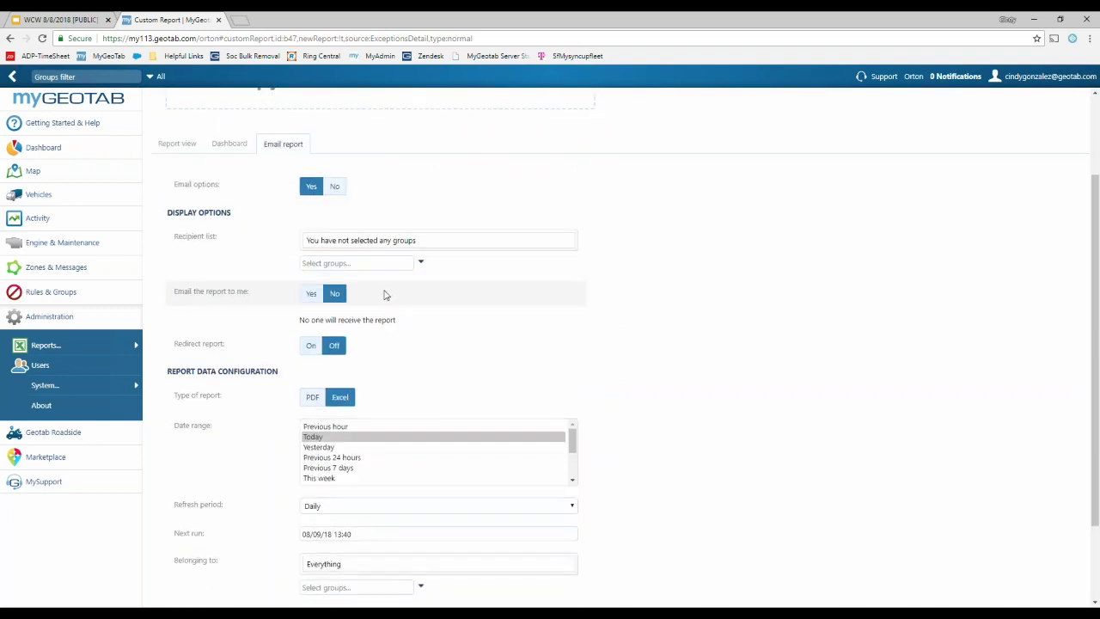
Turn off the email options for the Rules Broken Chart report and save the report
scroll(363, 312, "down", 1)
scroll(364, 284, "up", 2)
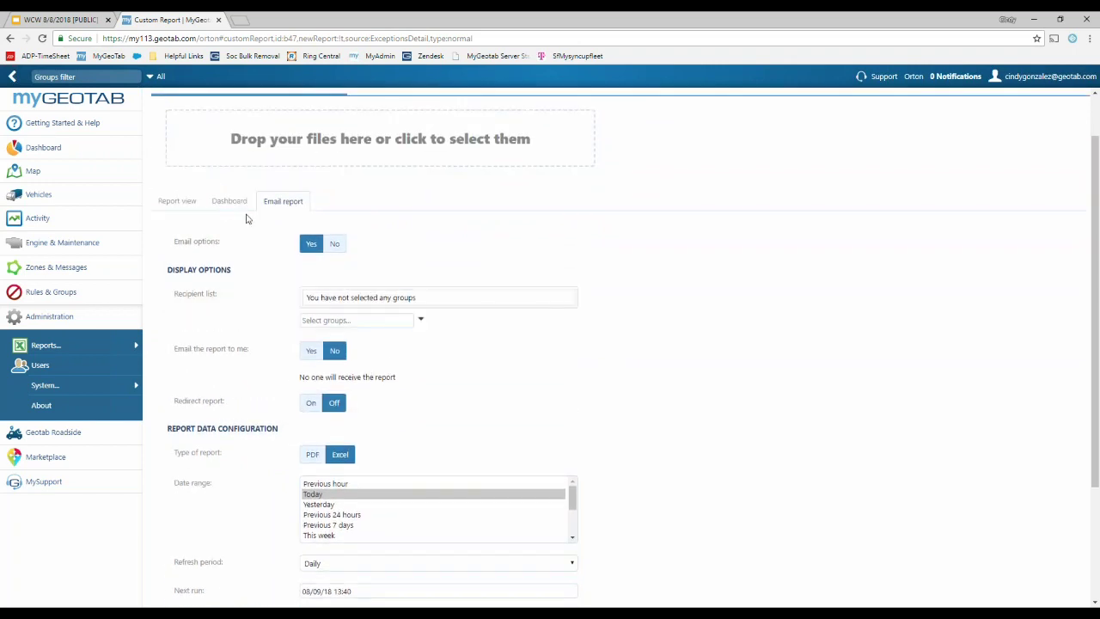
scroll(373, 241, "down", 2)
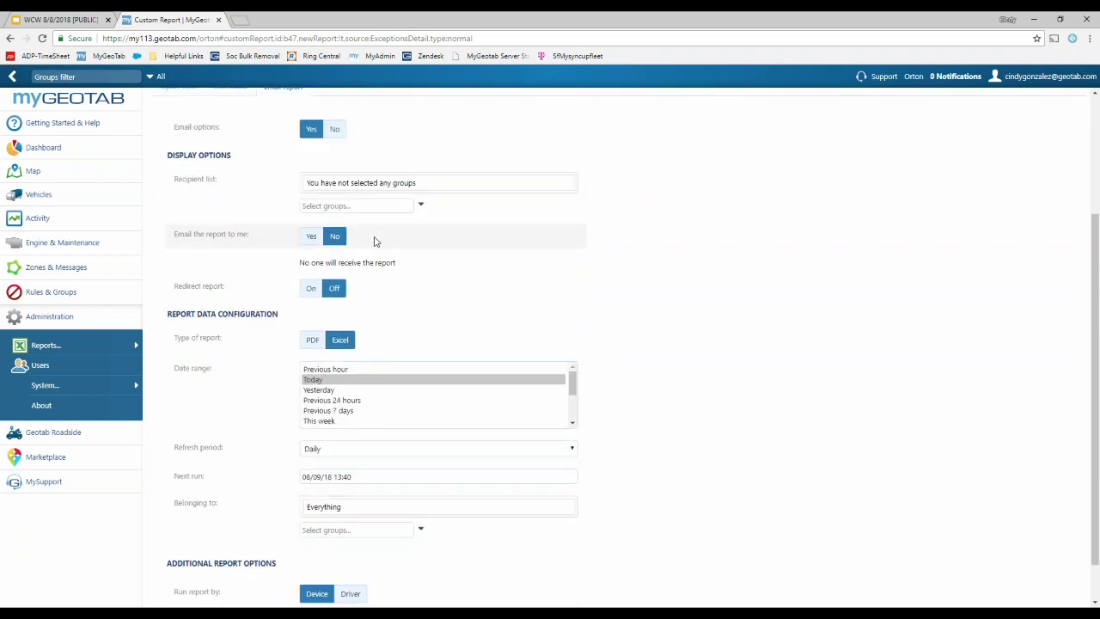
scroll(366, 243, "down", 1)
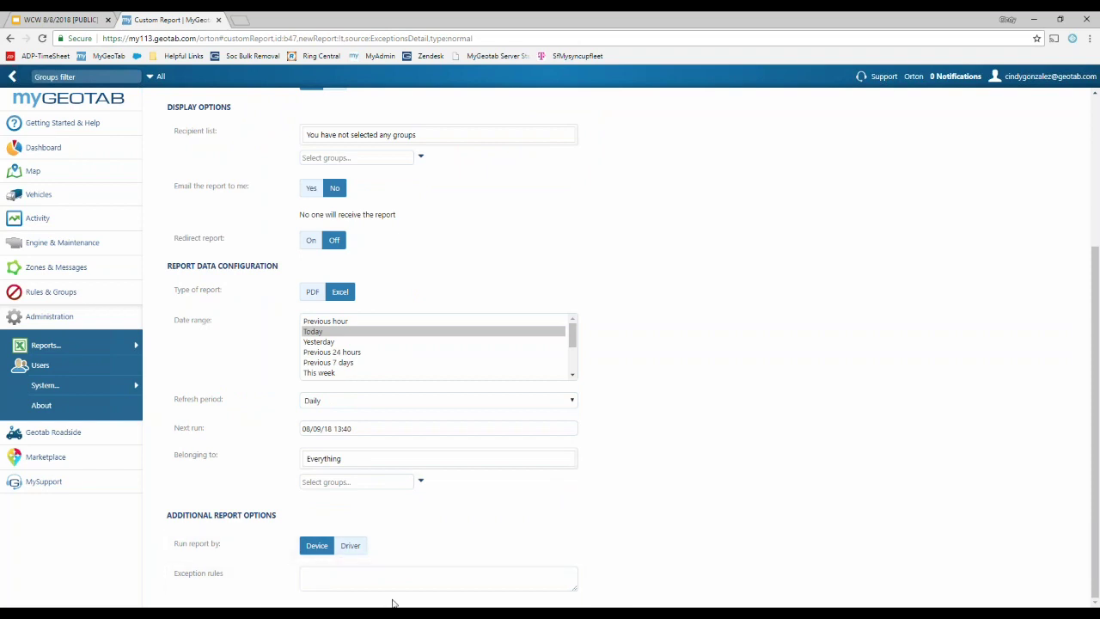
scroll(266, 330, "up", 4)
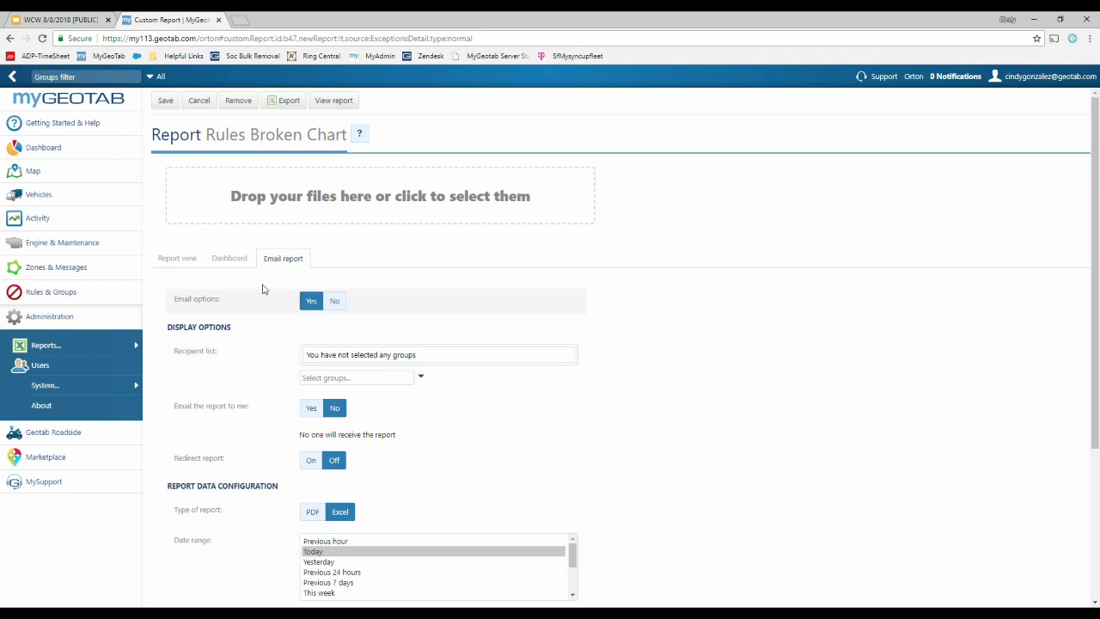
left_click(335, 305)
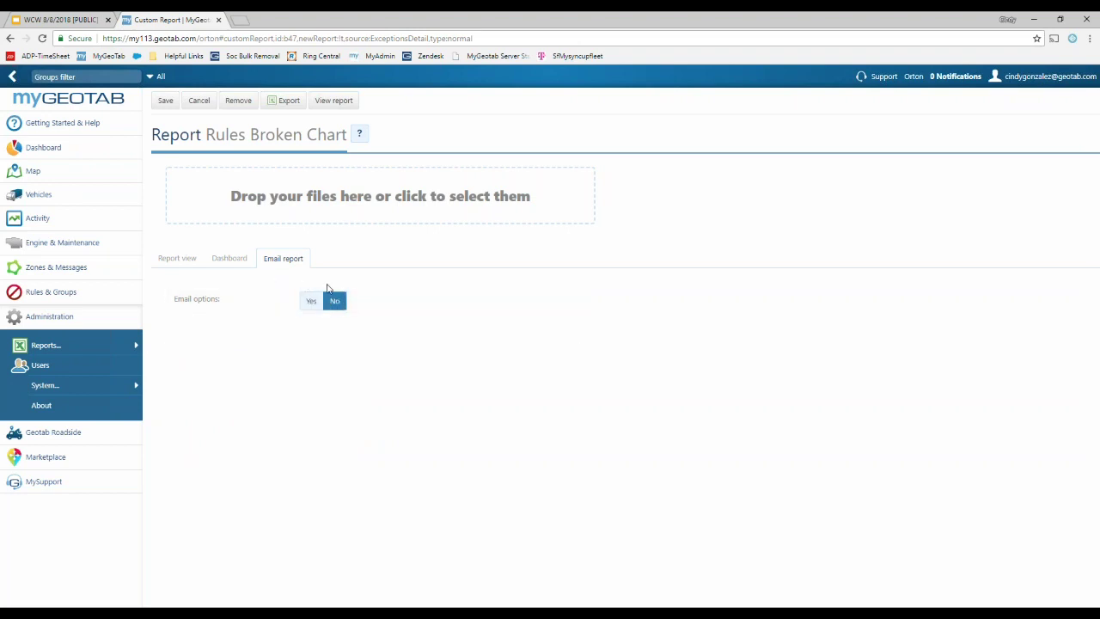
left_click(238, 260)
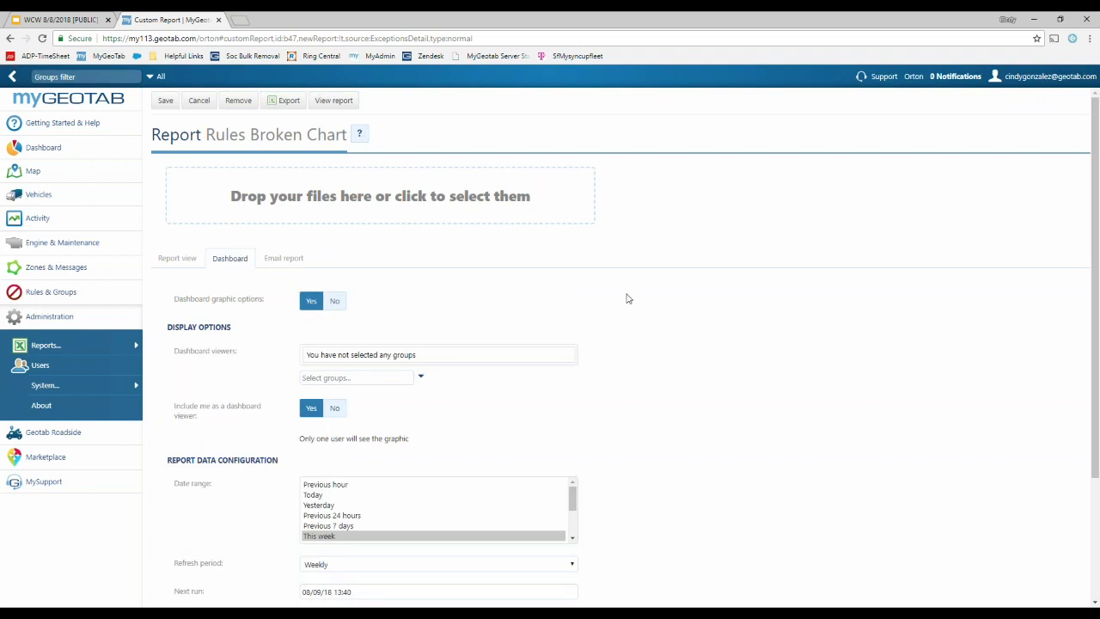
left_click(167, 100)
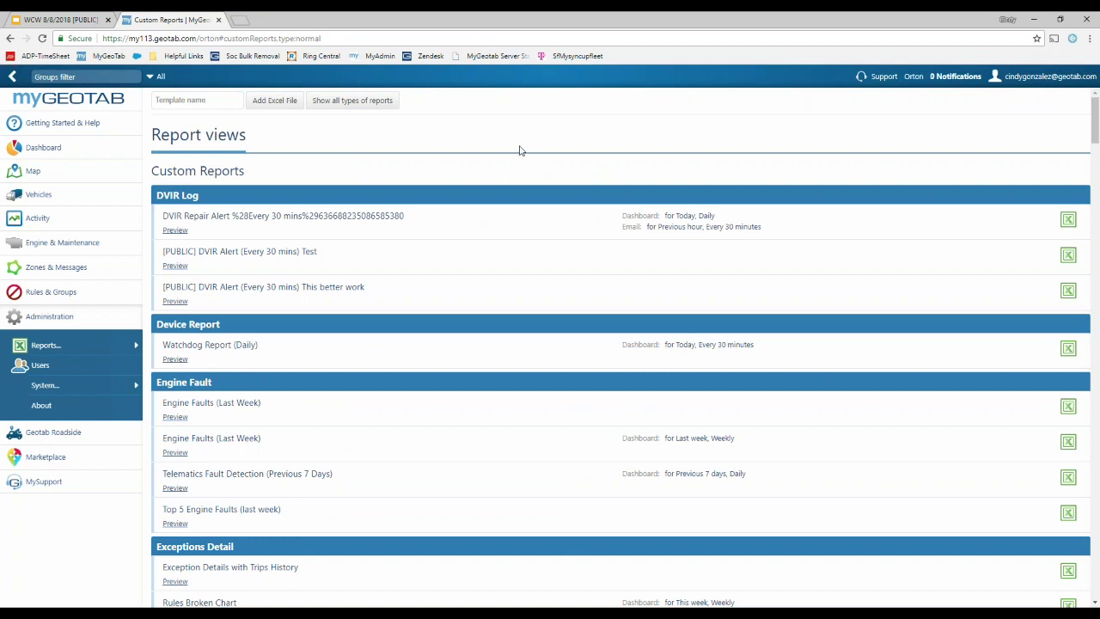
Look up the Rules Broken Chart entry under Exceptions Detail in the custom reports list
scroll(516, 156, "down", 1)
scroll(498, 158, "down", 2)
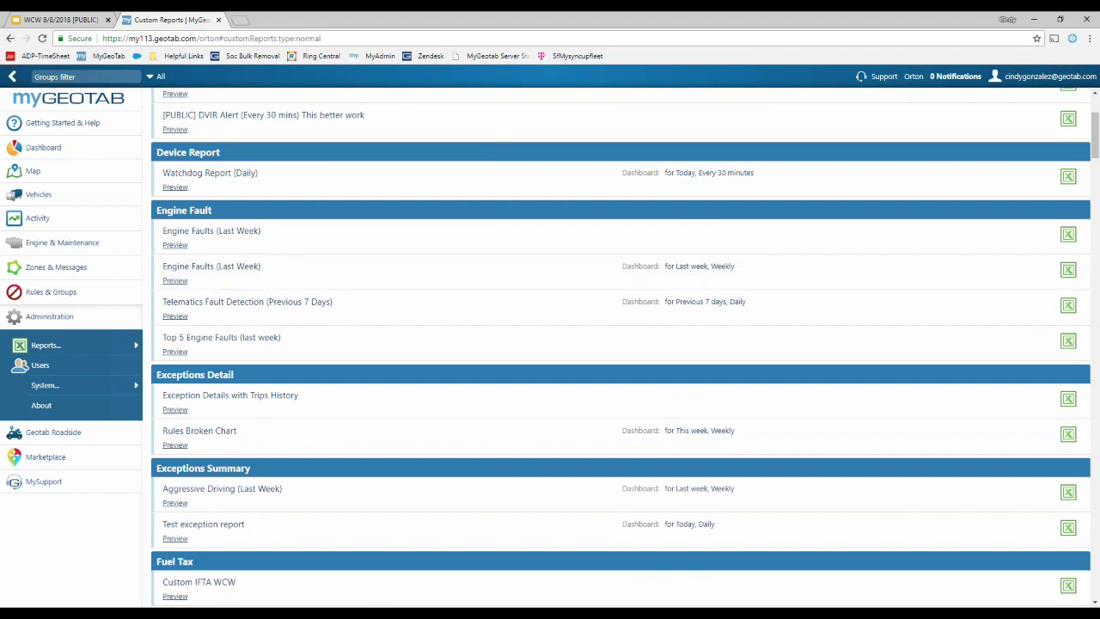
scroll(314, 302, "up", 2)
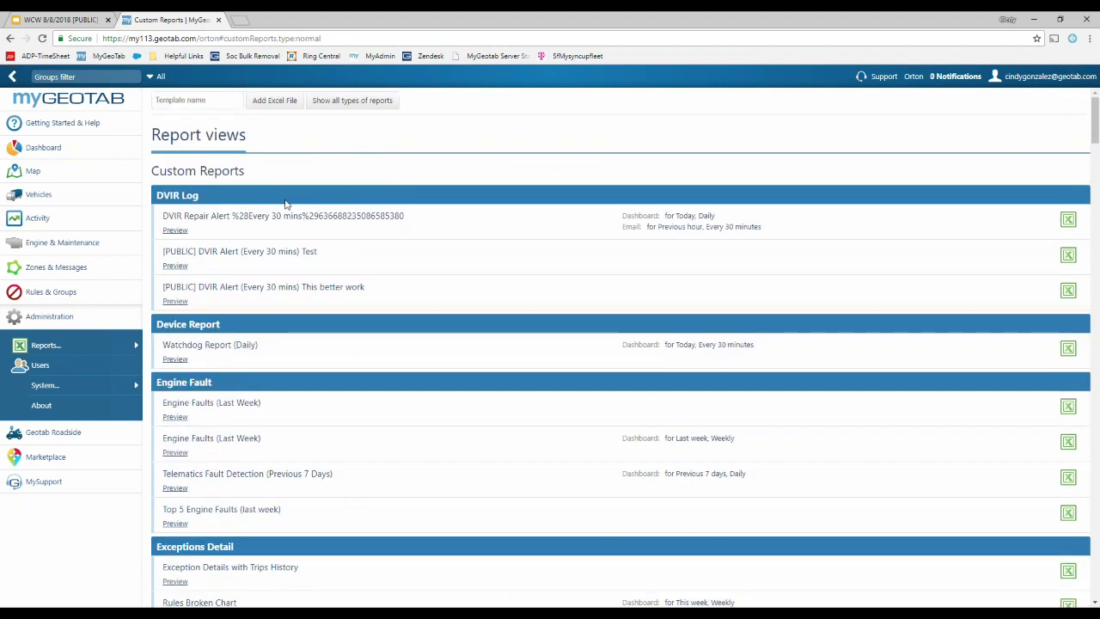
scroll(290, 224, "down", 2)
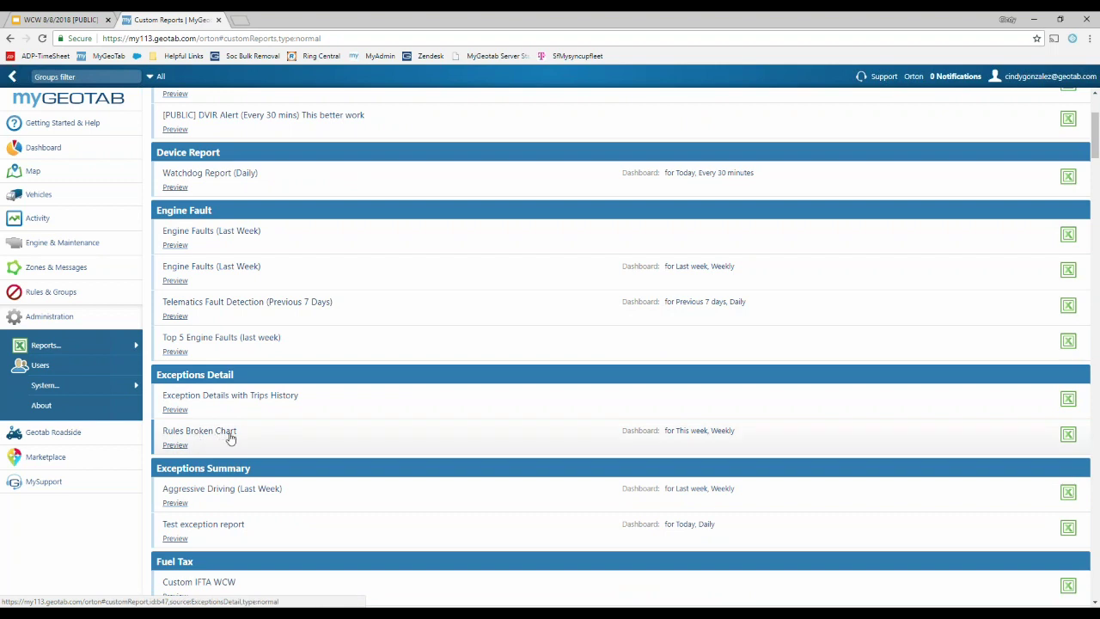
Open the Rules Broken Chart workbook from the dashboard in Excel, enable editing, and close it without saving
left_click(80, 152)
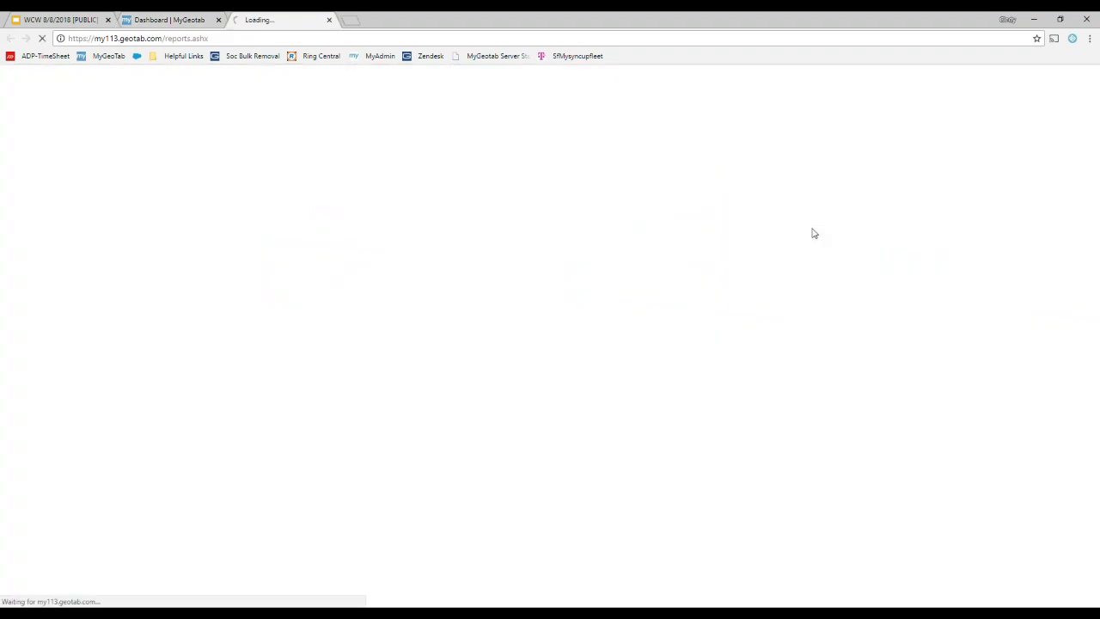
left_click(68, 593)
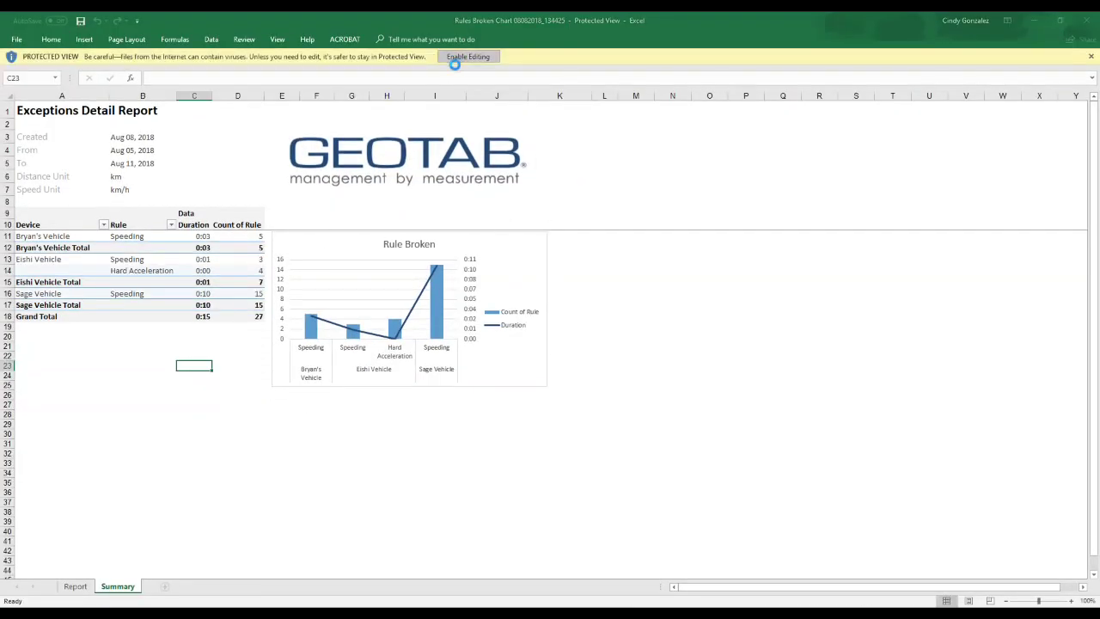
left_click(454, 55)
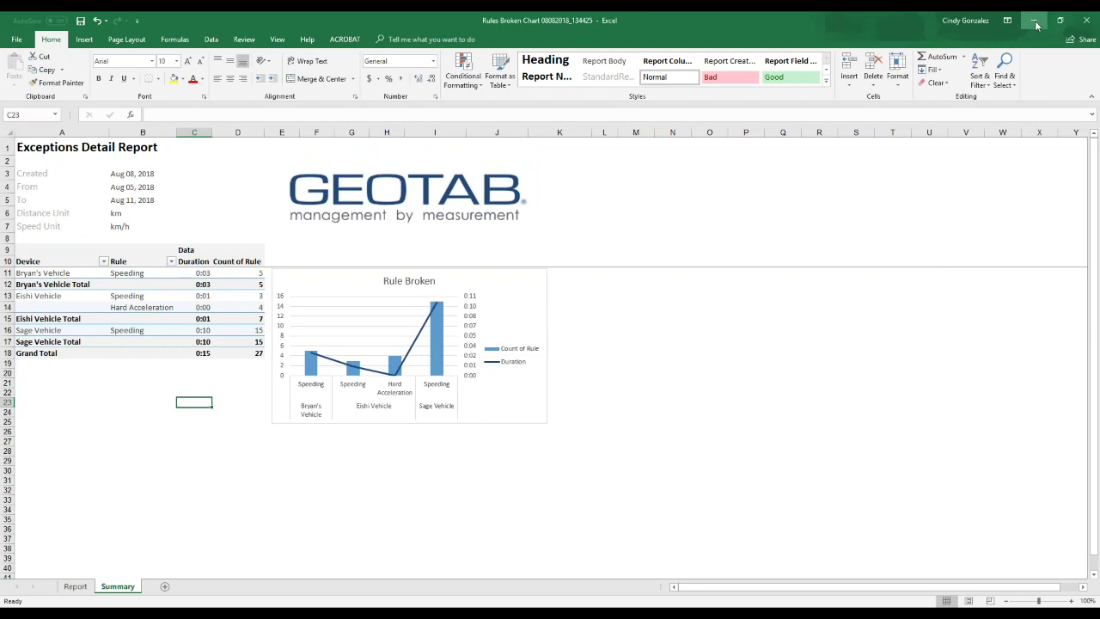
left_click(1086, 20)
key("n")
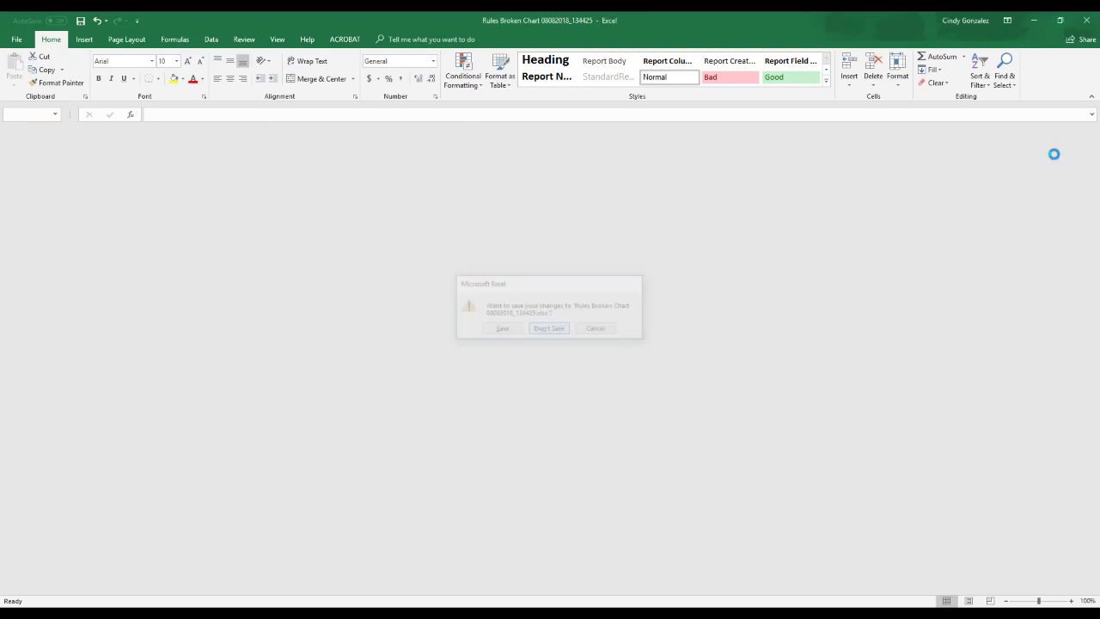
left_click(1086, 20)
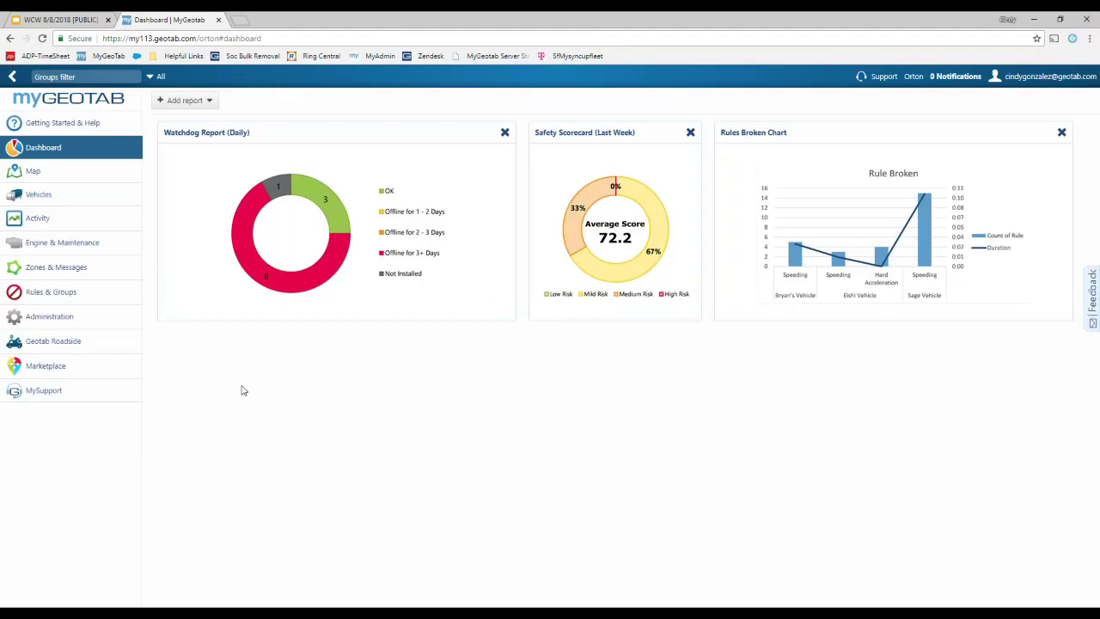
Open the Exceptions page, set the date period to This week, and select all vehicles
left_click(69, 297)
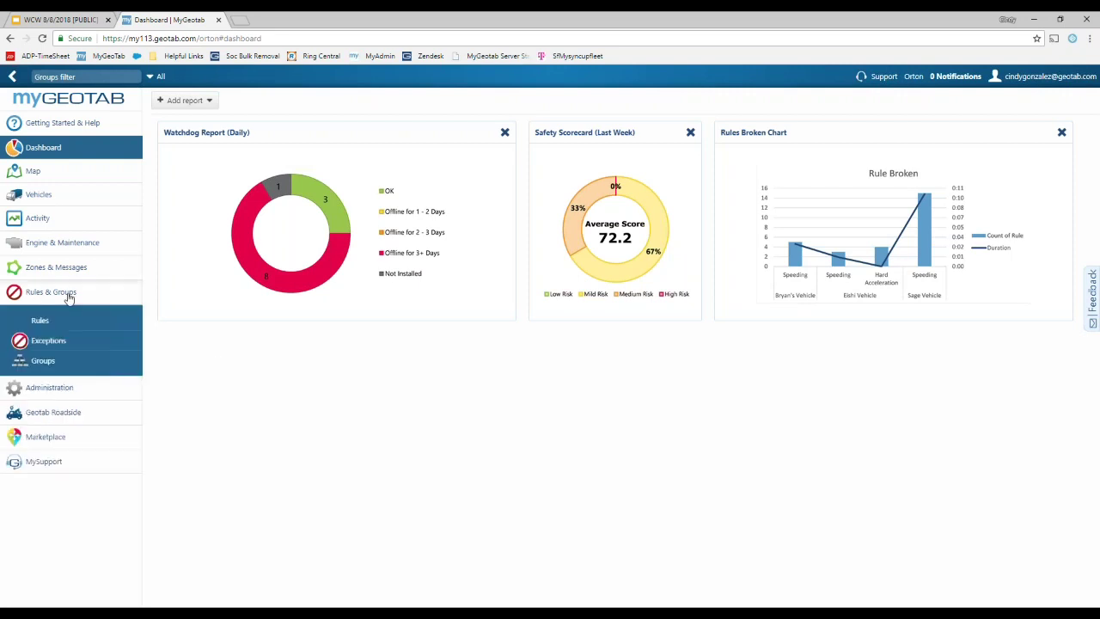
left_click(73, 346)
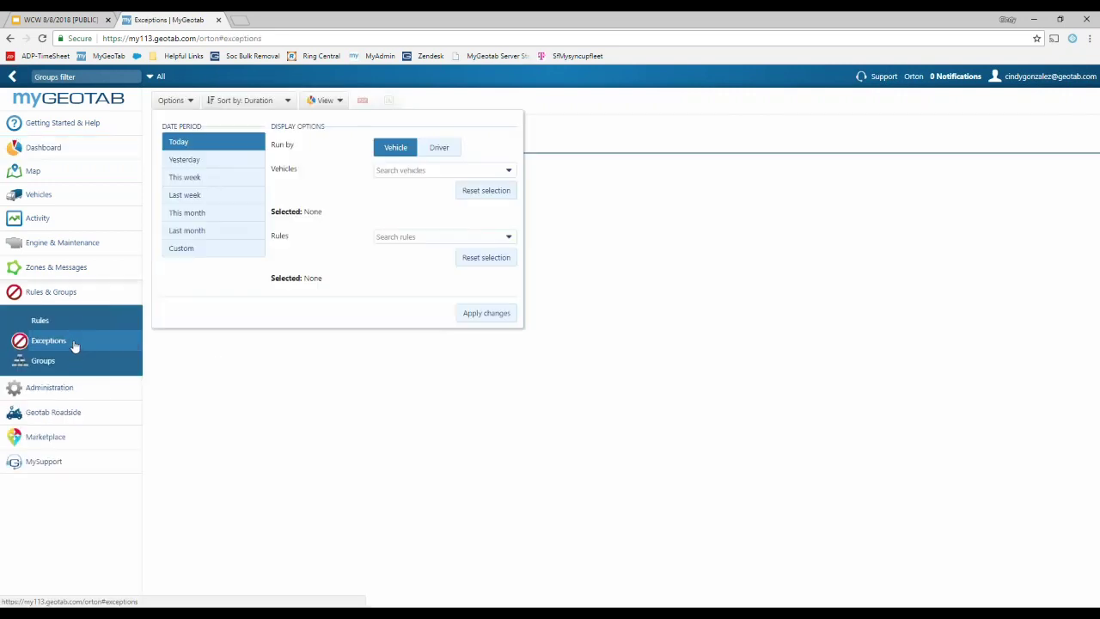
left_click(206, 178)
left_click(508, 174)
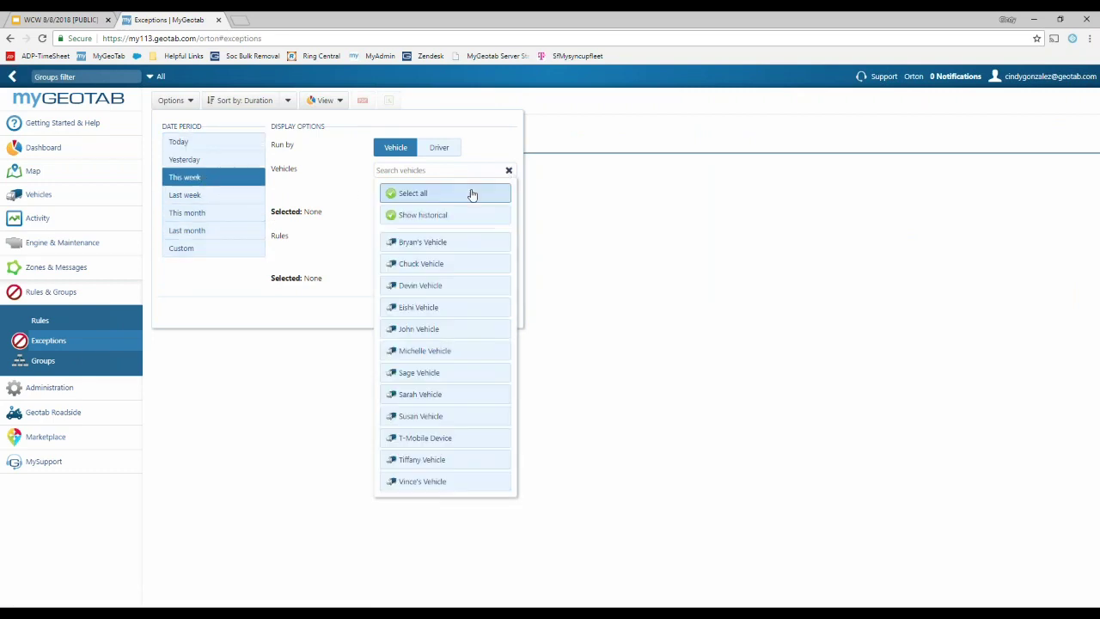
left_click(469, 196)
Select the Harsh Braking and Speeding over 70 rules for the exceptions and apply the changes
left_click(509, 238)
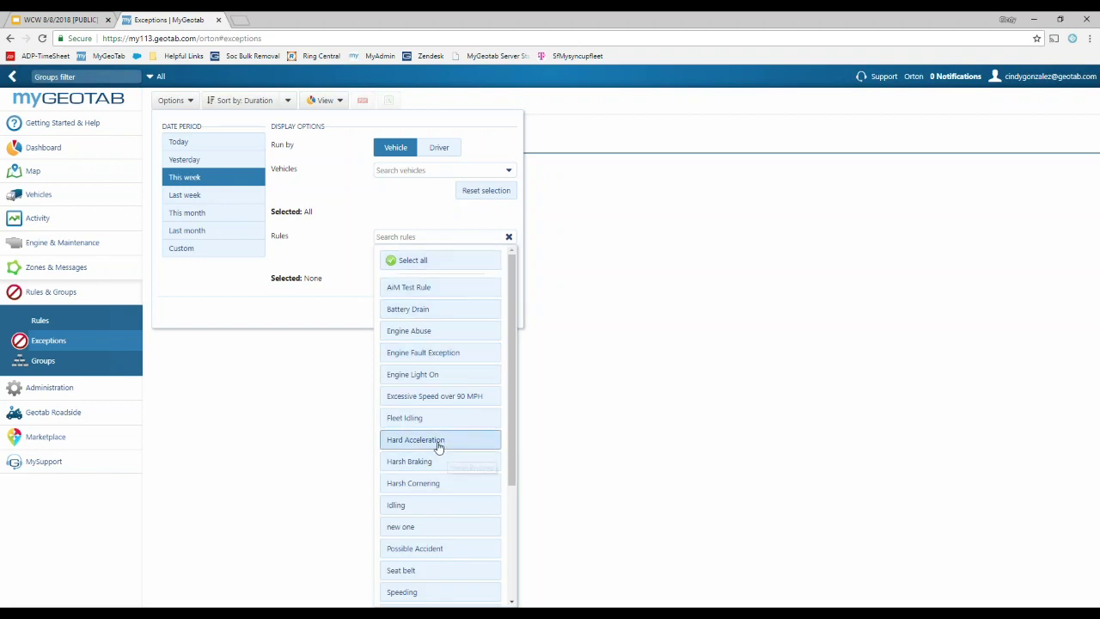
scroll(439, 449, "down", 1)
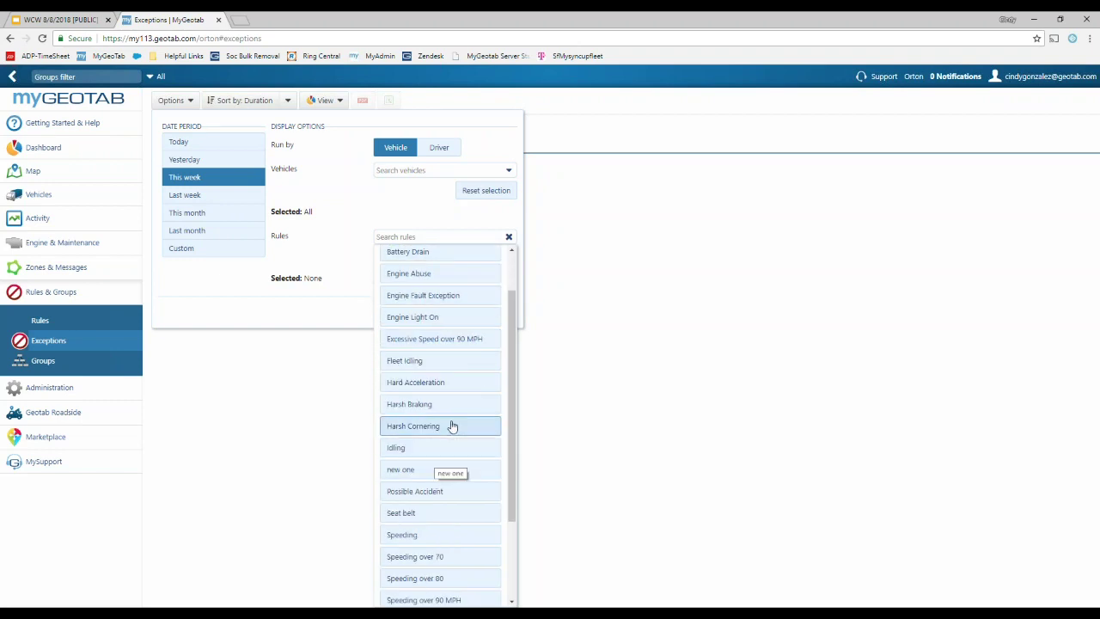
scroll(449, 425, "up", 1)
scroll(449, 424, "down", 1)
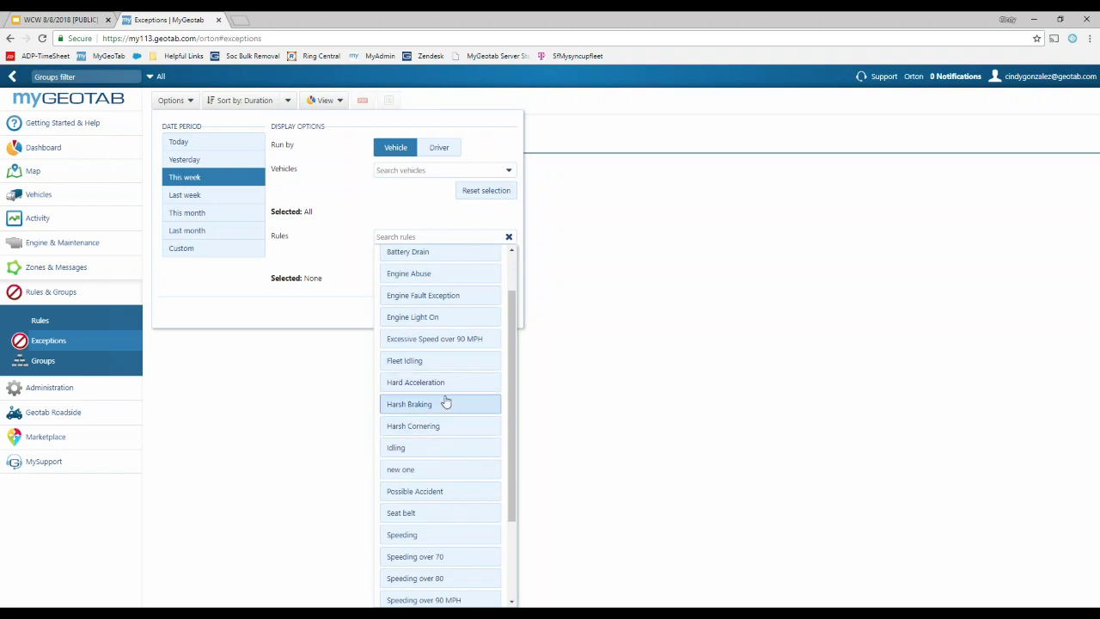
left_click(443, 405)
scroll(443, 411, "down", 2)
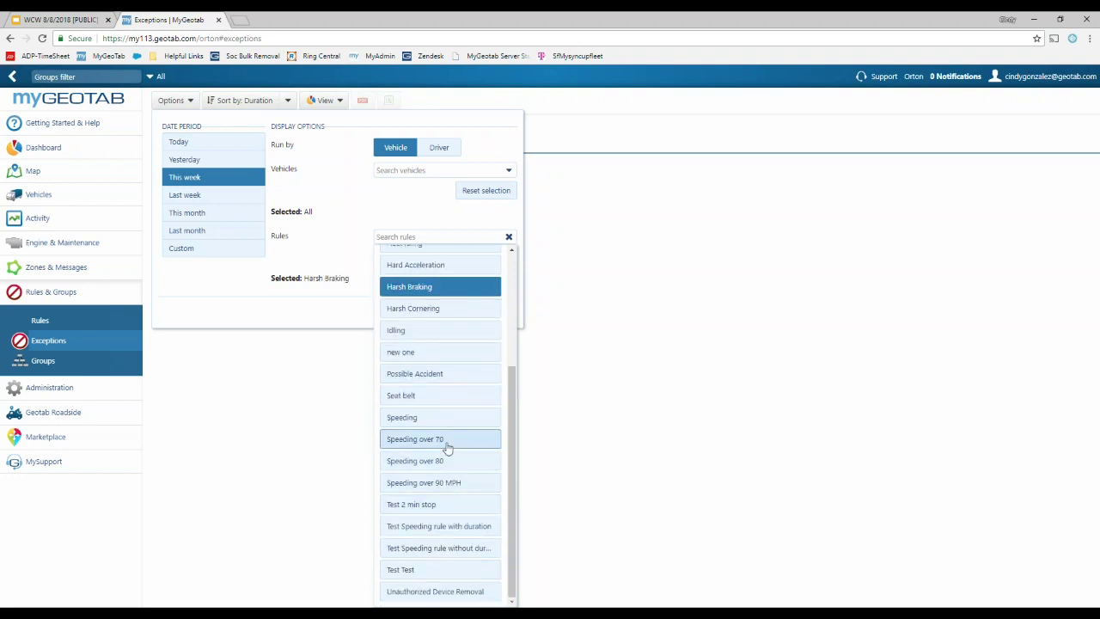
left_click(442, 440)
left_click(326, 257)
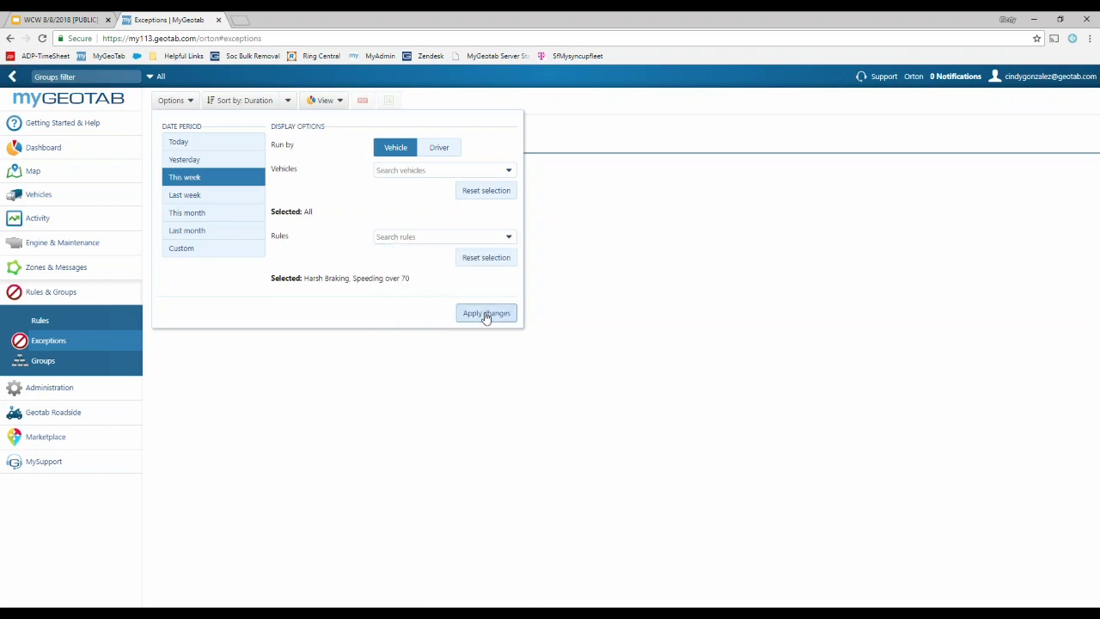
left_click(485, 313)
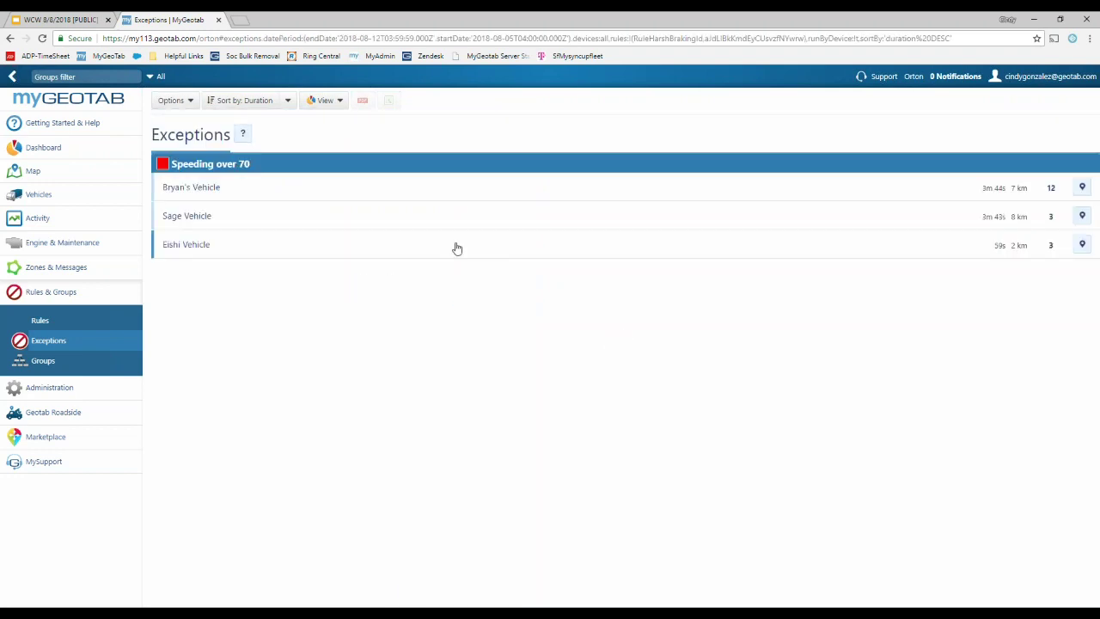
Display the exceptions details using the custom Rules Broken Chart report
left_click(331, 104)
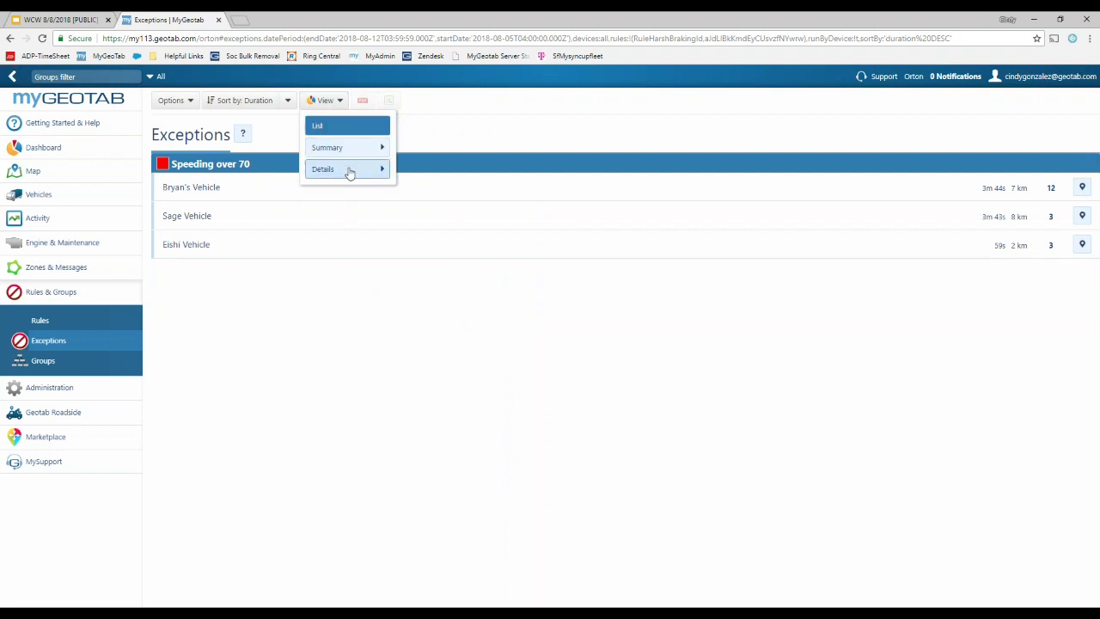
mouse_move(349, 174)
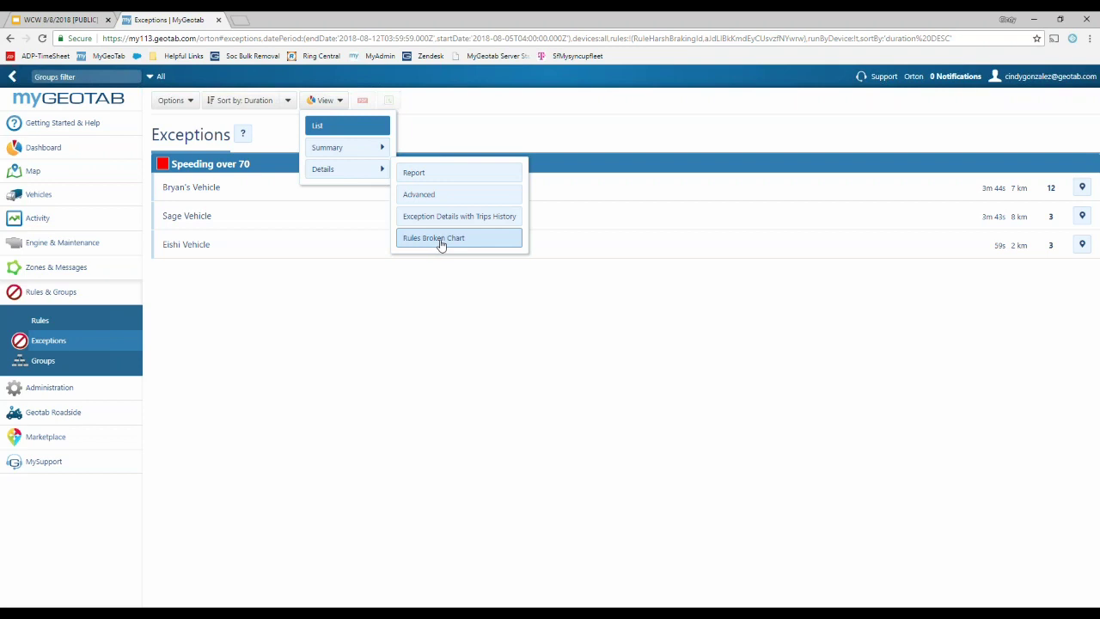
left_click(410, 246)
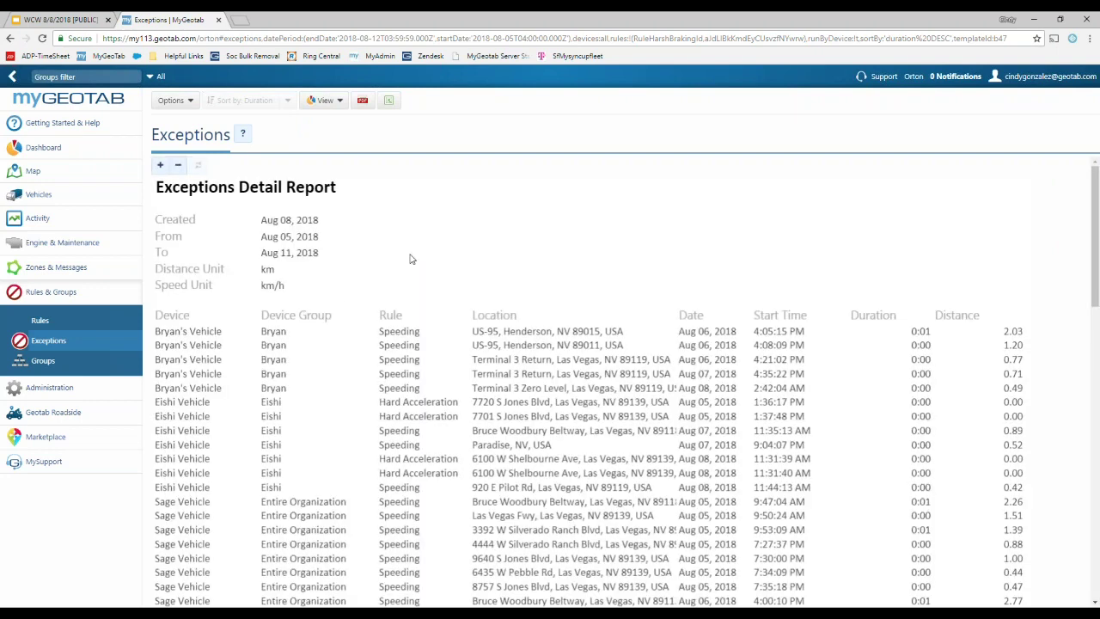
Examine the report's exception rows, summary table and Rule Broken chart, and check the report's date period, vehicle and rule options
scroll(447, 219, "down", 8)
scroll(464, 238, "down", 2)
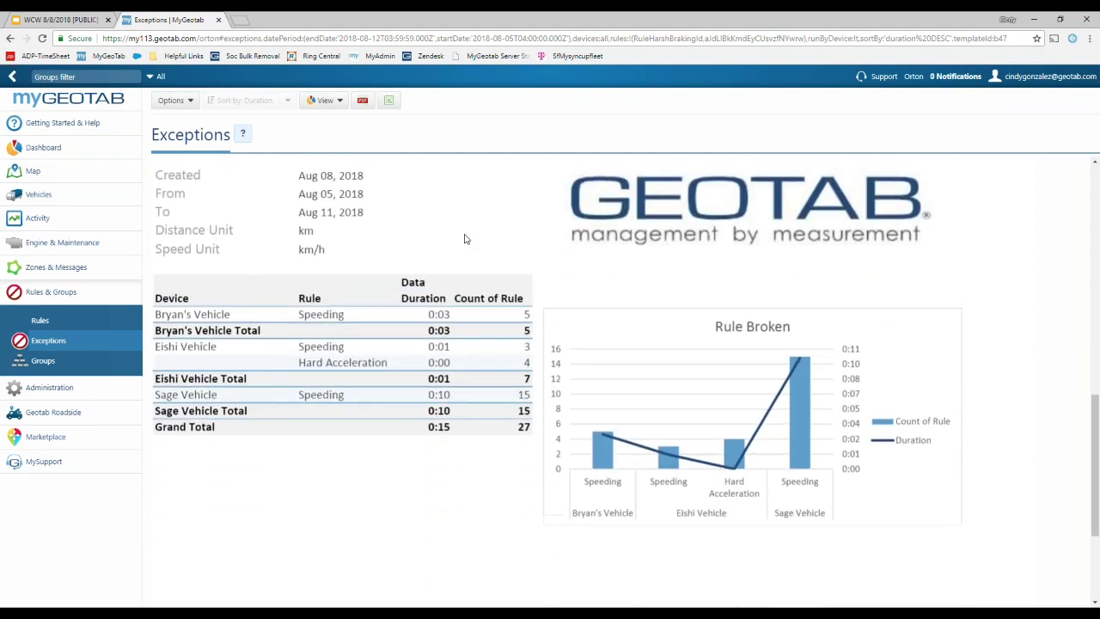
scroll(464, 238, "down", 1)
scroll(366, 271, "down", 2)
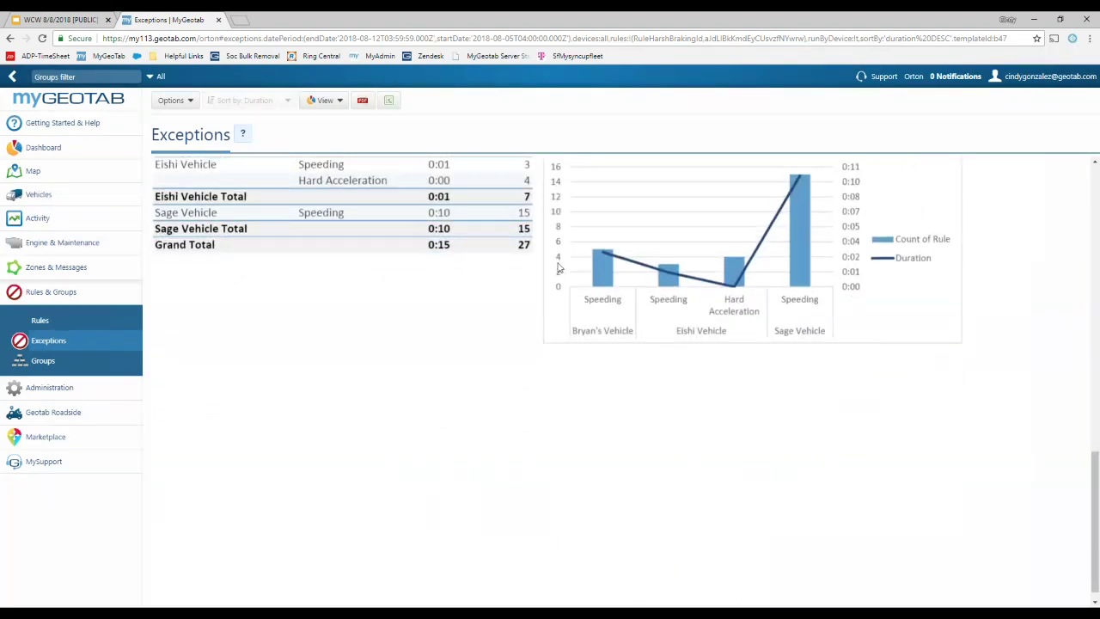
scroll(558, 269, "down", 1)
scroll(562, 269, "up", 5)
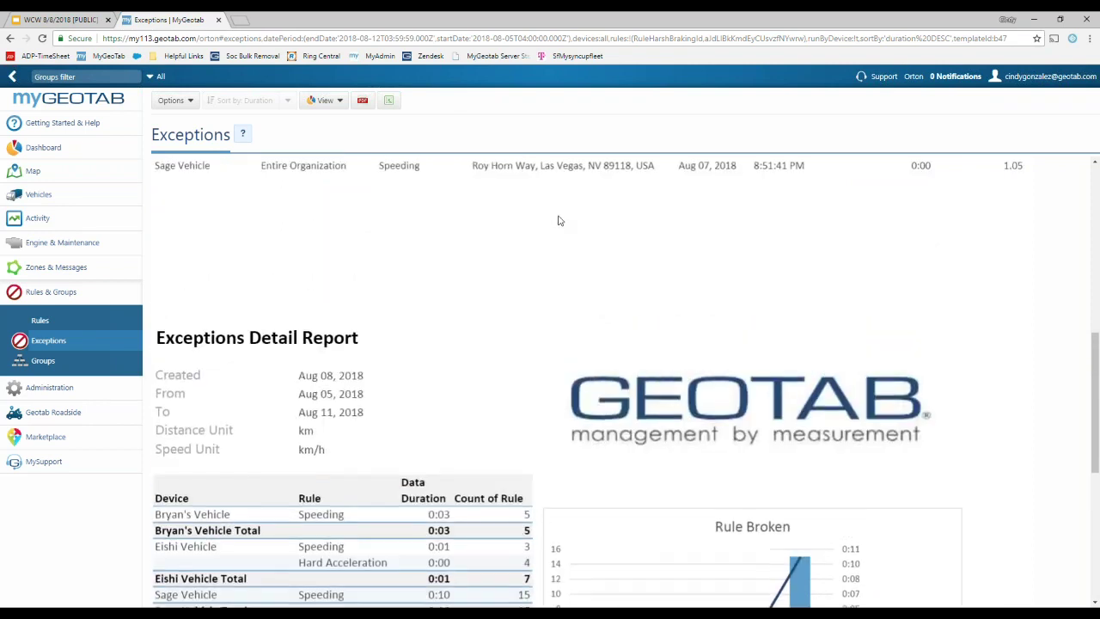
scroll(560, 219, "up", 4)
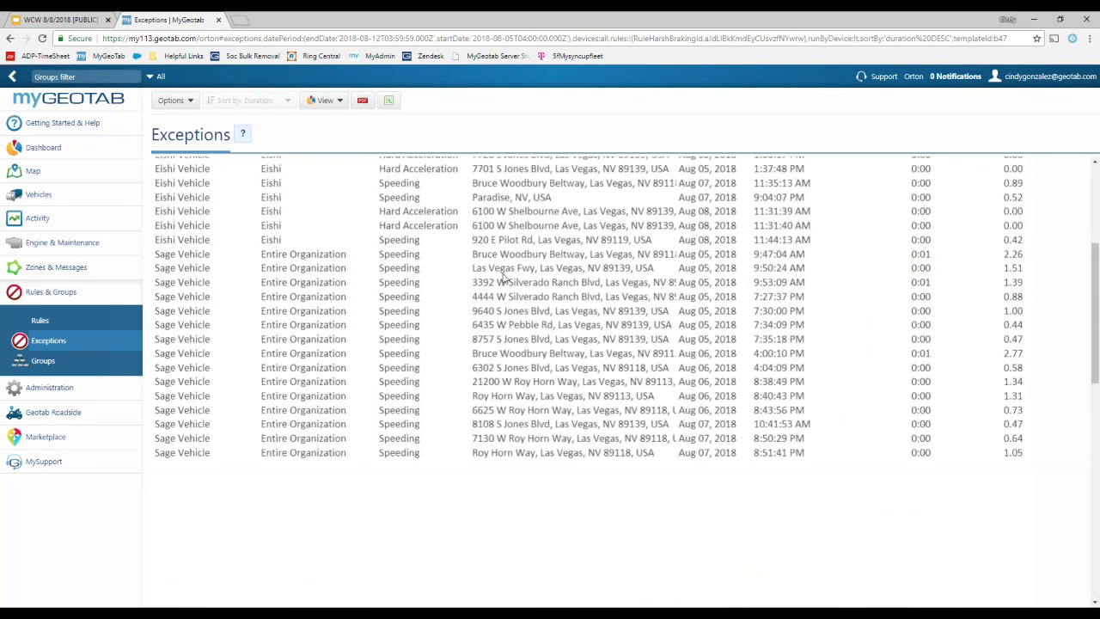
left_click(176, 101)
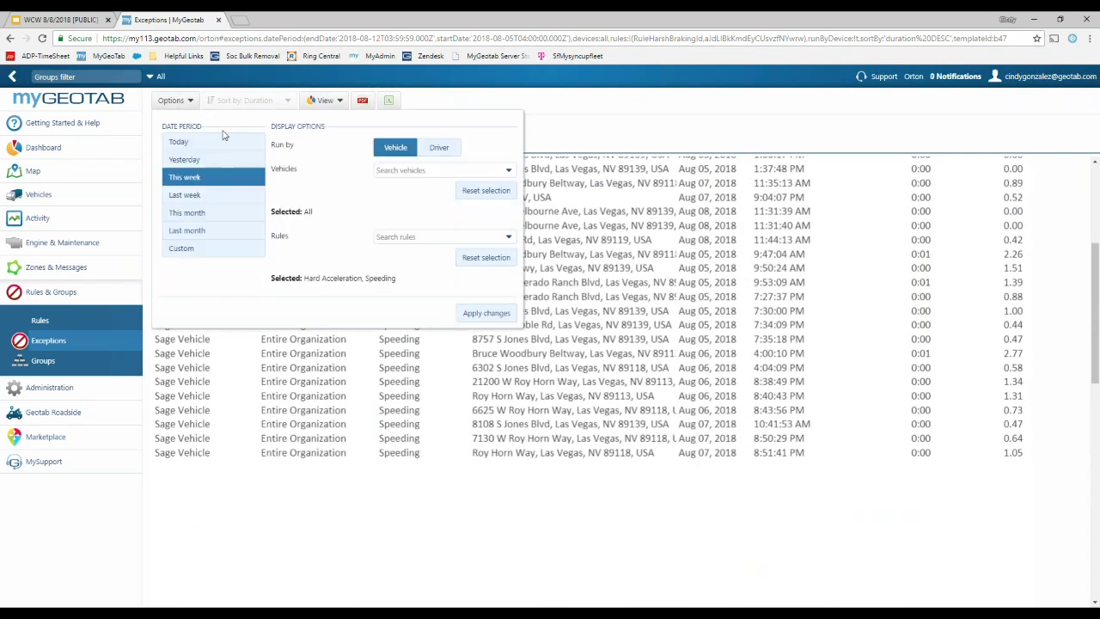
left_click(541, 132)
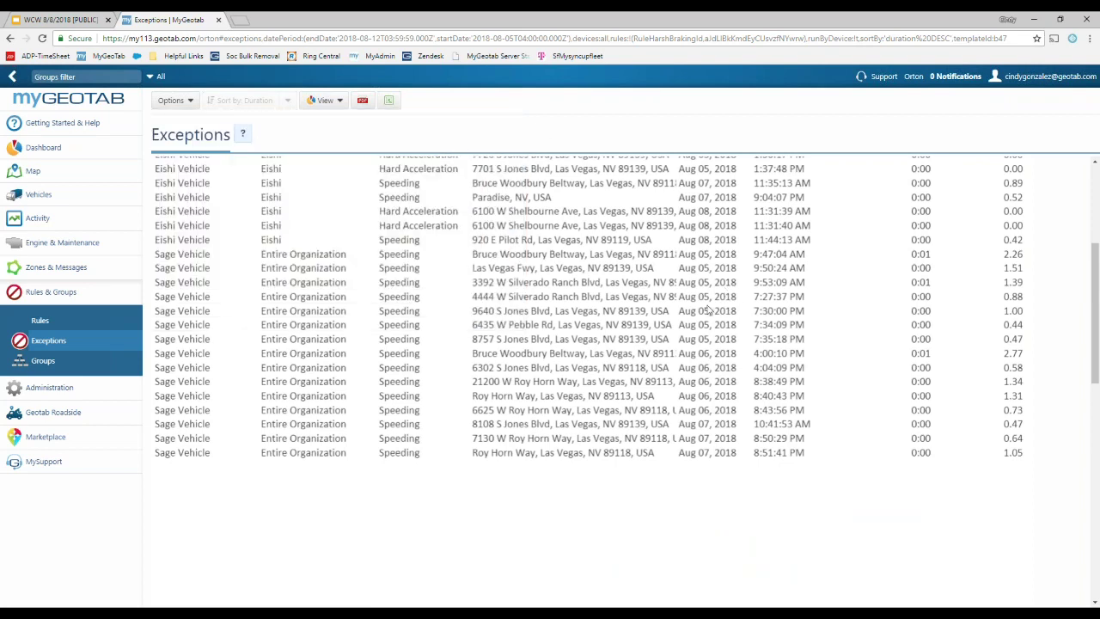
scroll(615, 287, "down", 4)
scroll(599, 288, "down", 2)
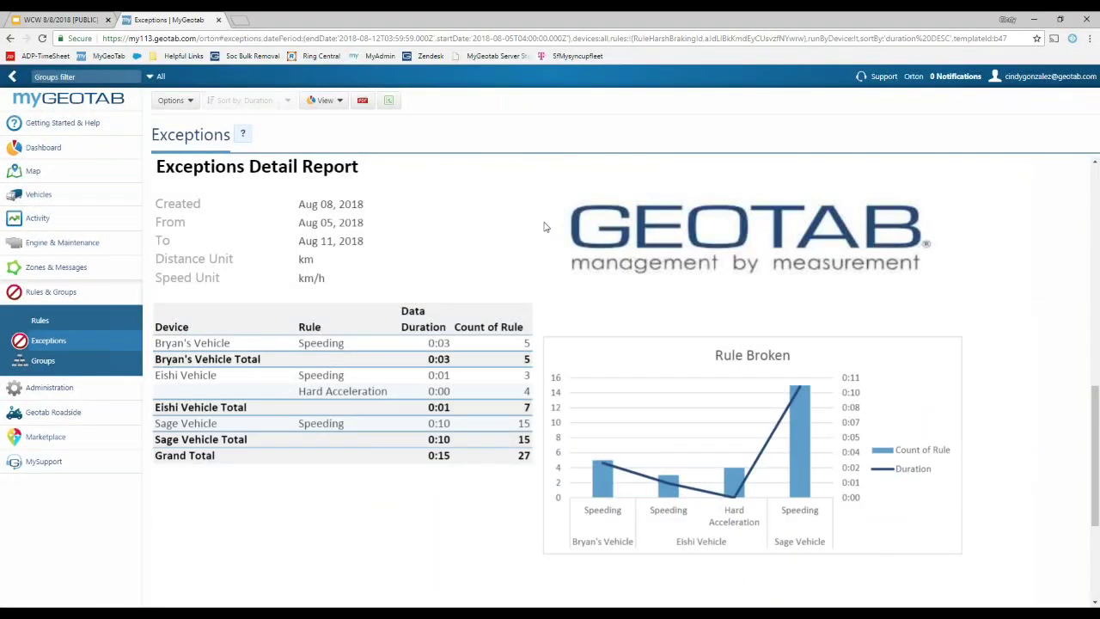
scroll(524, 239, "down", 3)
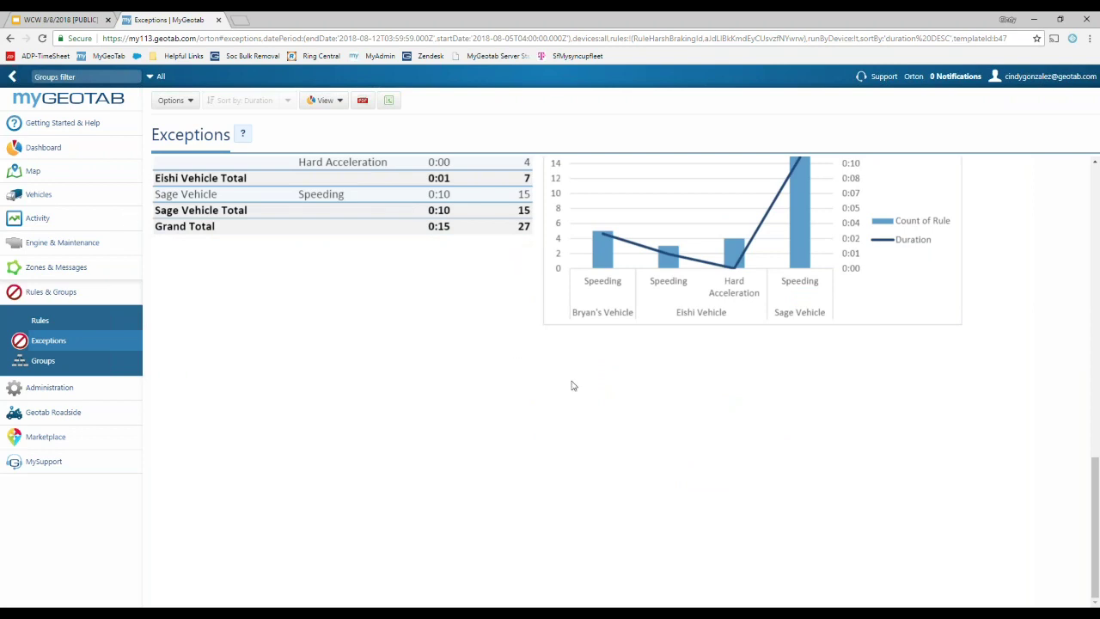
Look over the complete summary table and Rule Broken chart at the end of the Exceptions report
scroll(573, 386, "up", 1)
scroll(573, 386, "up", 2)
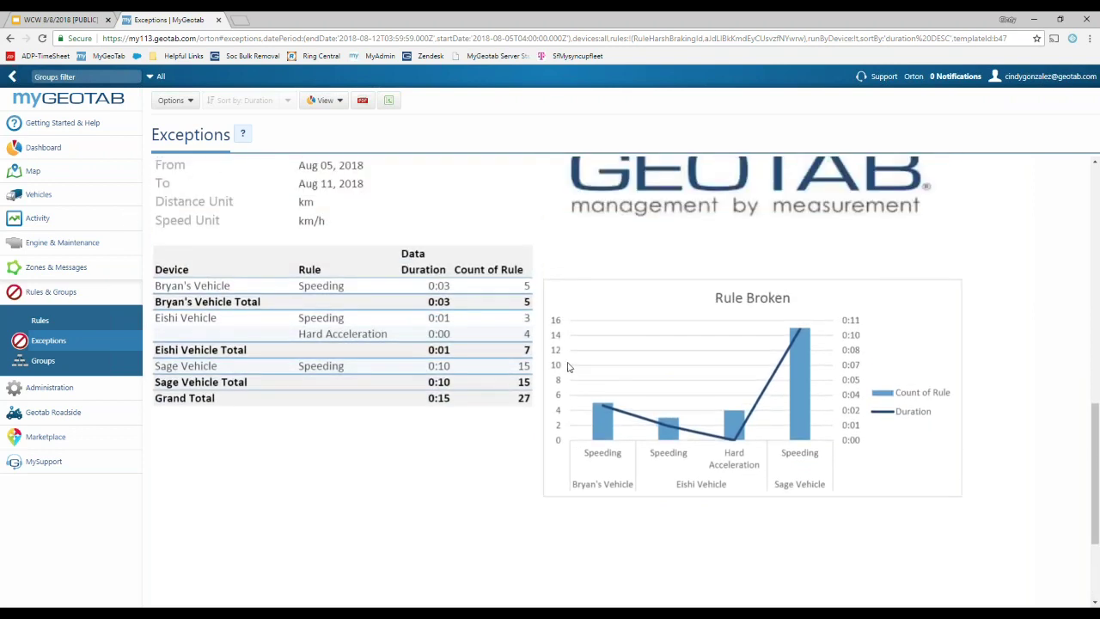
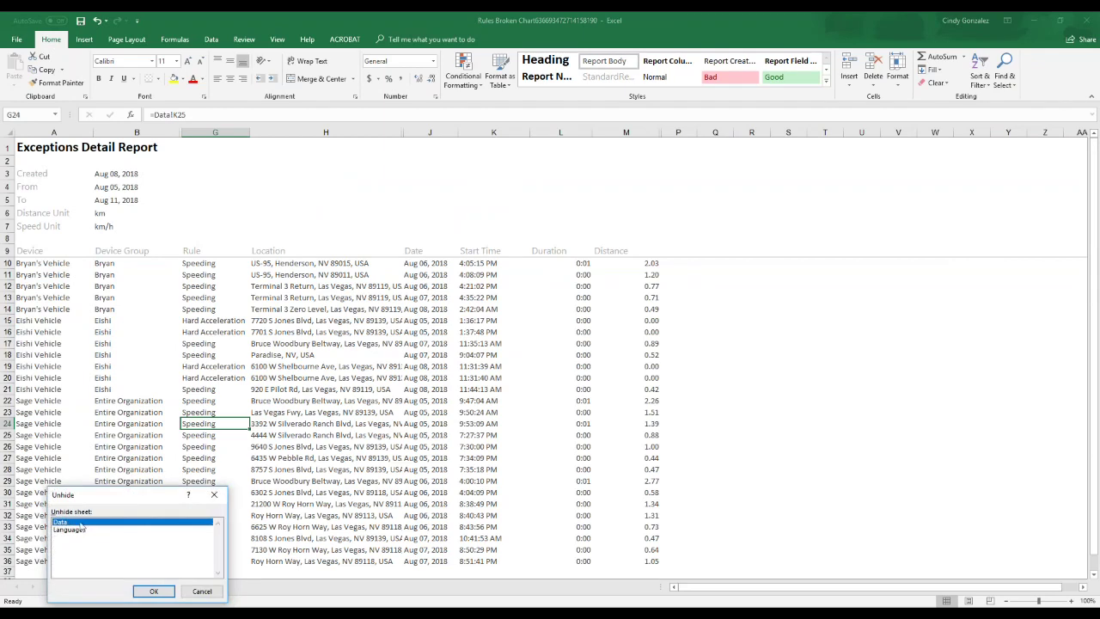
Unhide the Data sheet in the exported Rules Broken Chart workbook and examine its driver, location and exception detail columns
left_click(153, 591)
left_click_drag(814, 357, 813, 359)
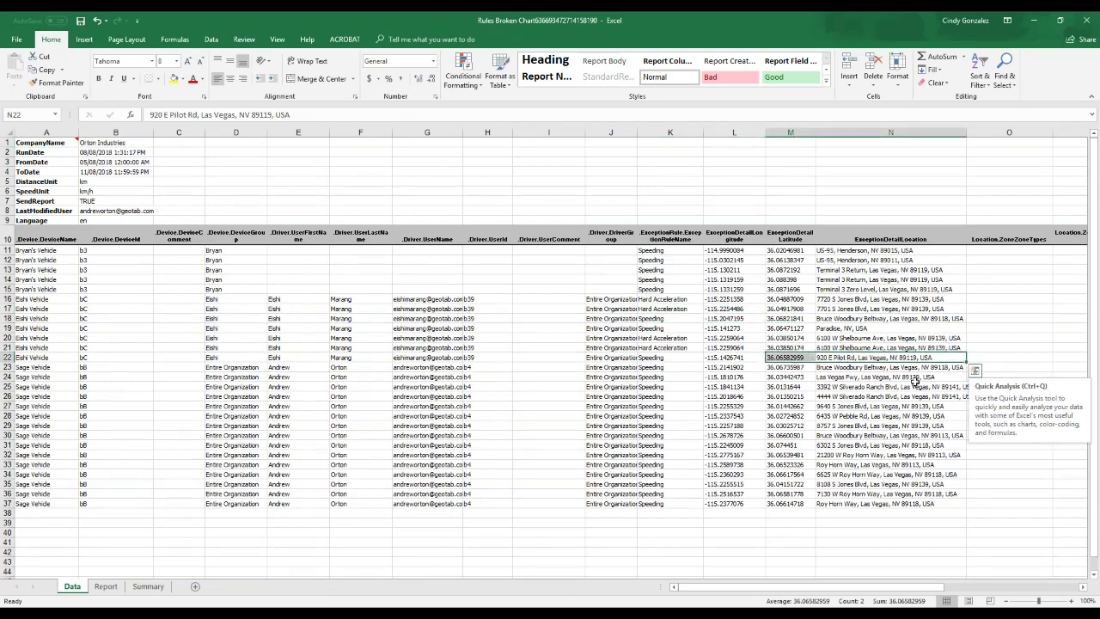
left_click_drag(806, 589, 826, 570)
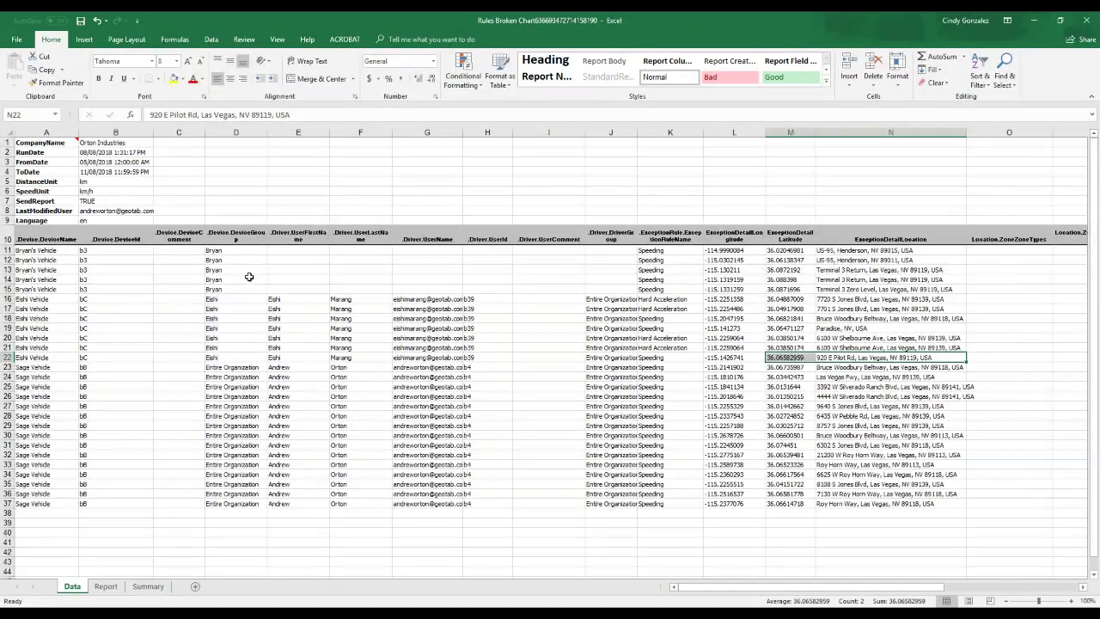
left_click(337, 307)
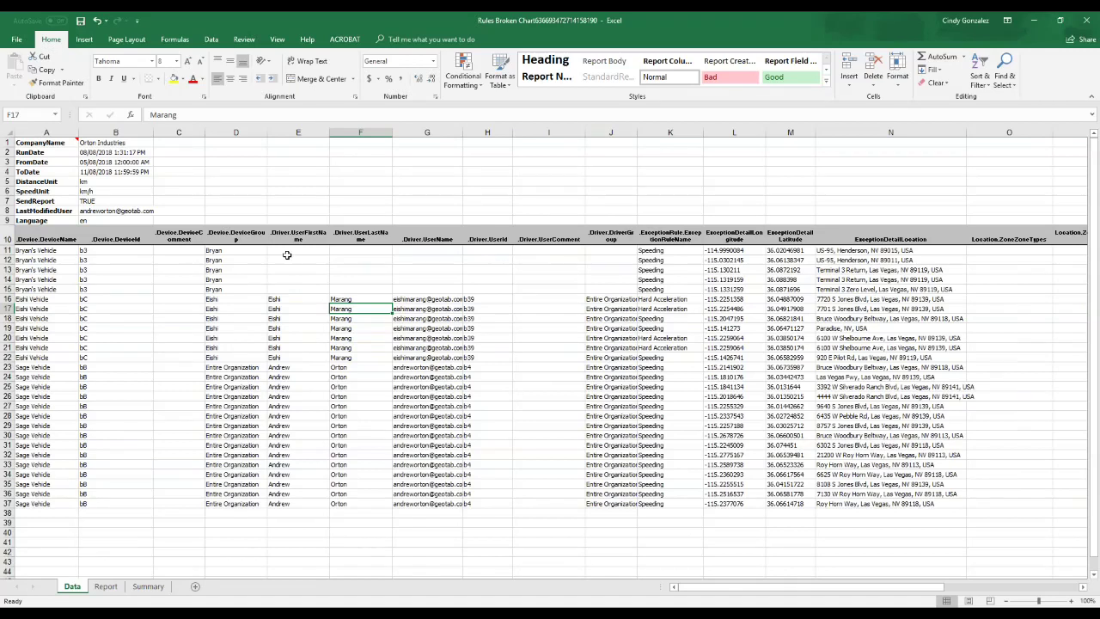
key("Down")
key("Right")
left_click_drag(830, 585, 1008, 601)
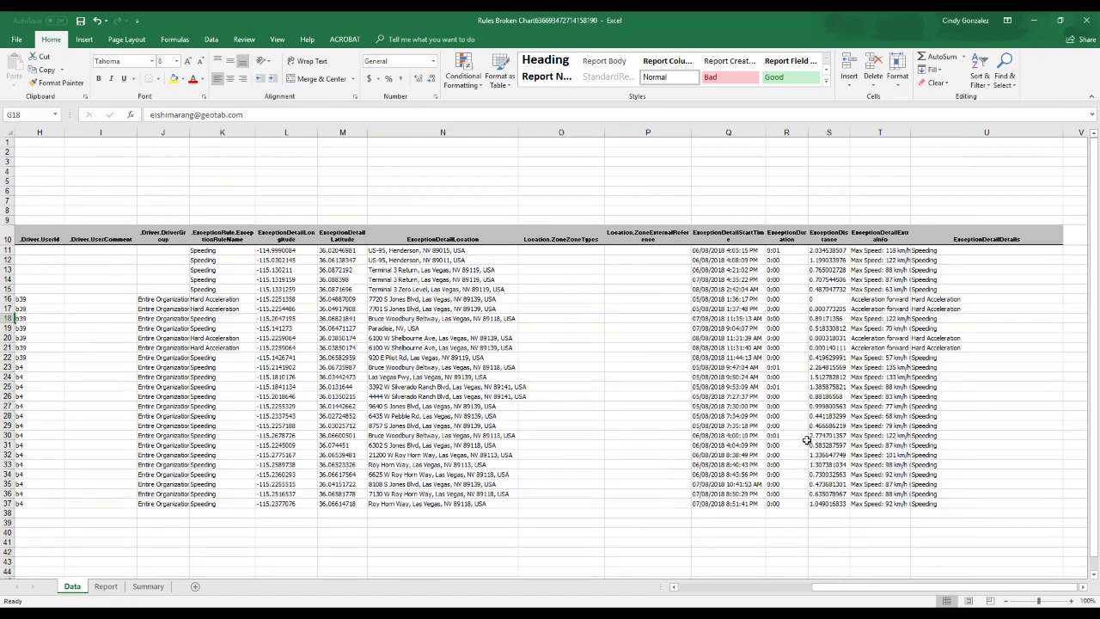
left_click_drag(900, 588, 764, 588)
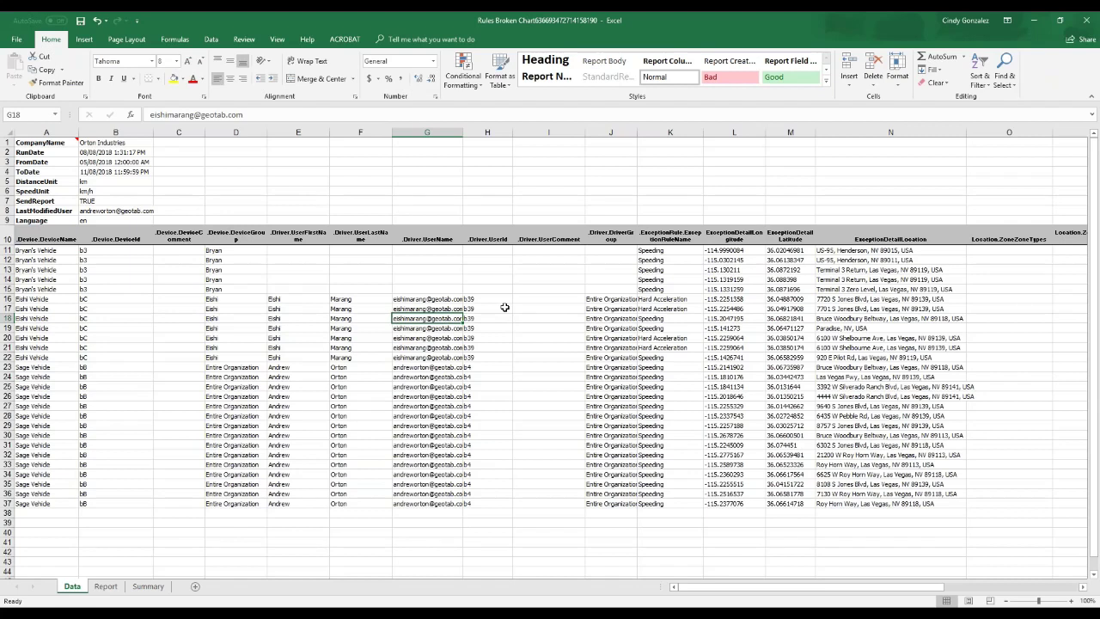
Replace the Device field with Driver in the Summary sheet's PivotTable and place Driver above Rule in the rows
left_click(148, 586)
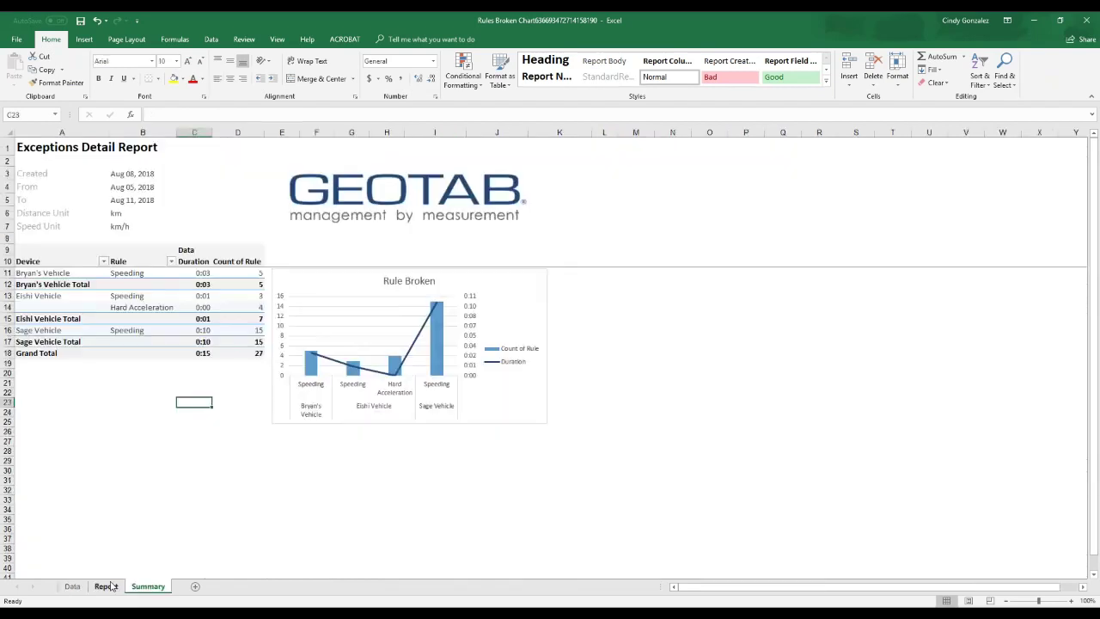
left_click(51, 262)
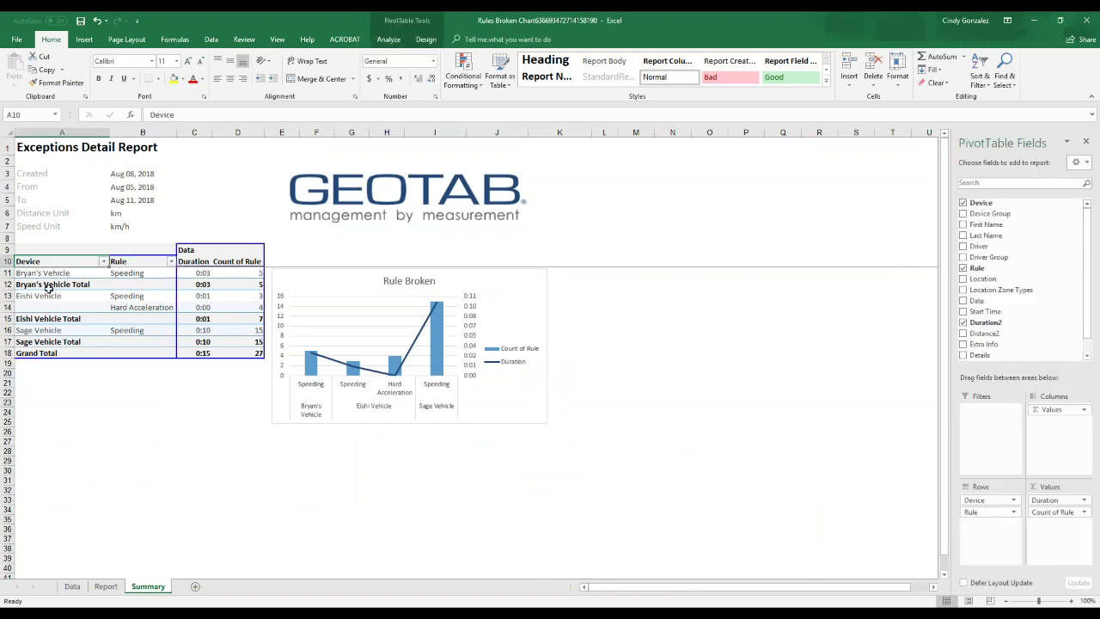
left_click(963, 204)
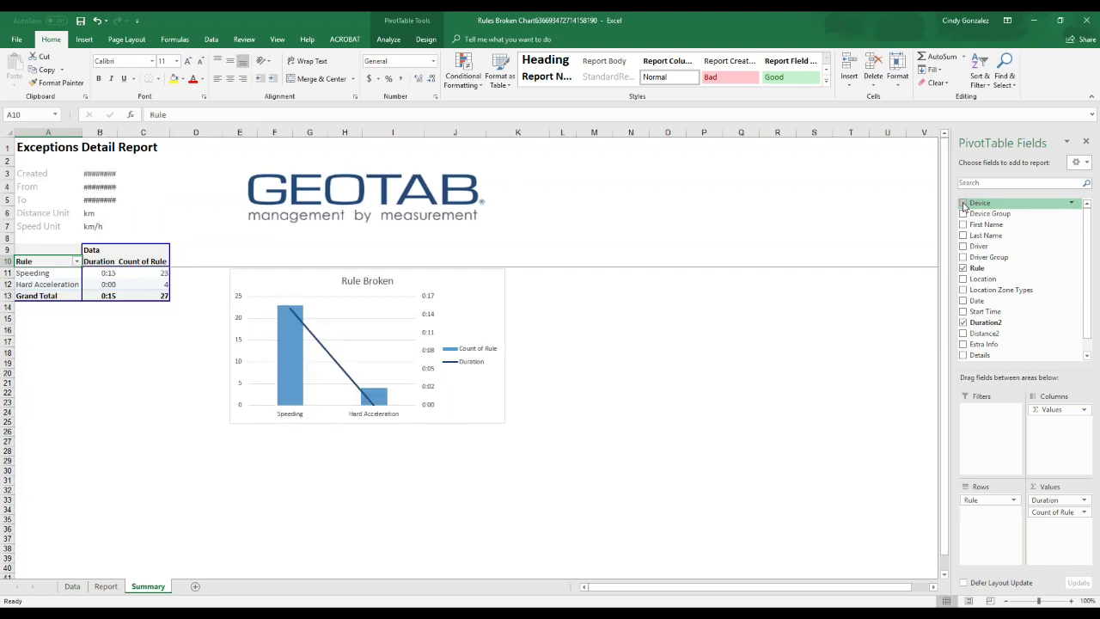
left_click(963, 246)
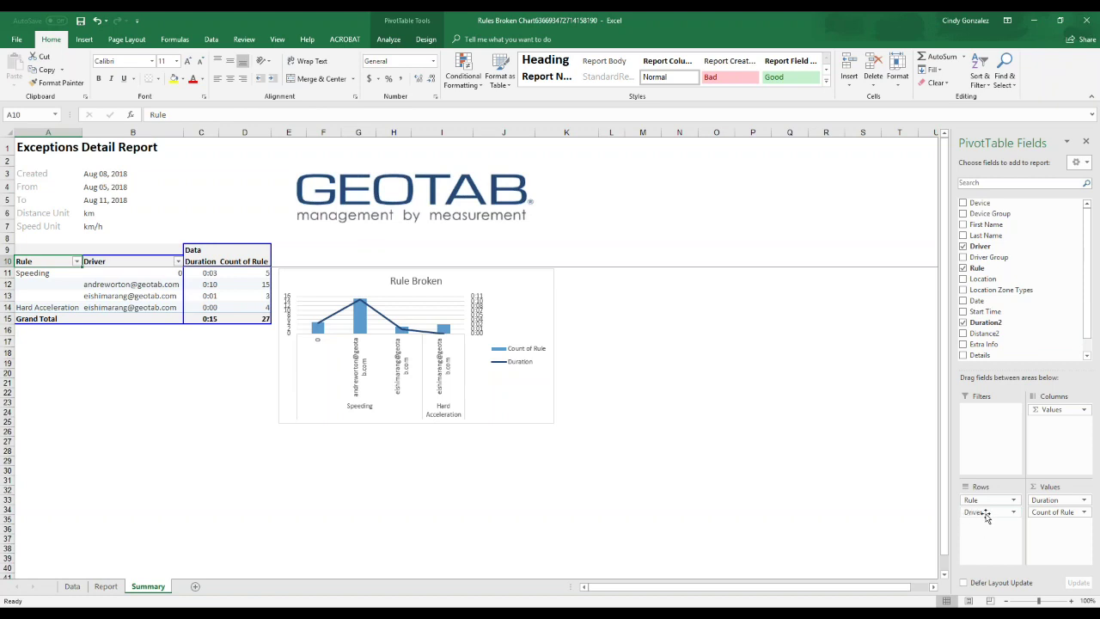
left_click_drag(989, 514, 983, 498)
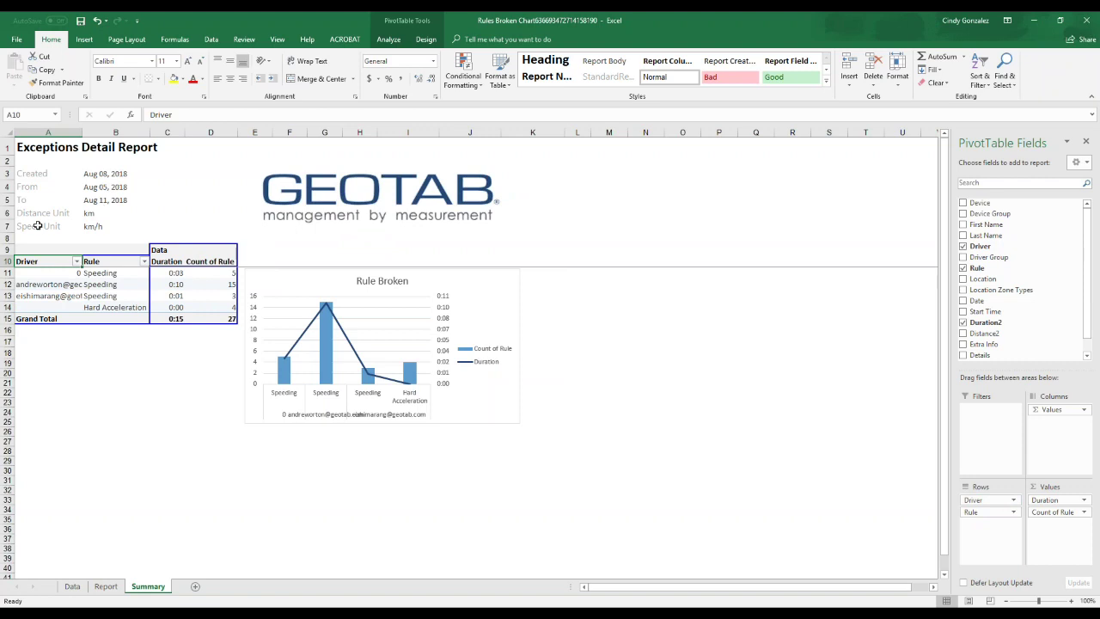
Check the rules listed per driver in the PivotTable, and try adding the Device field before removing it again
left_click(53, 285)
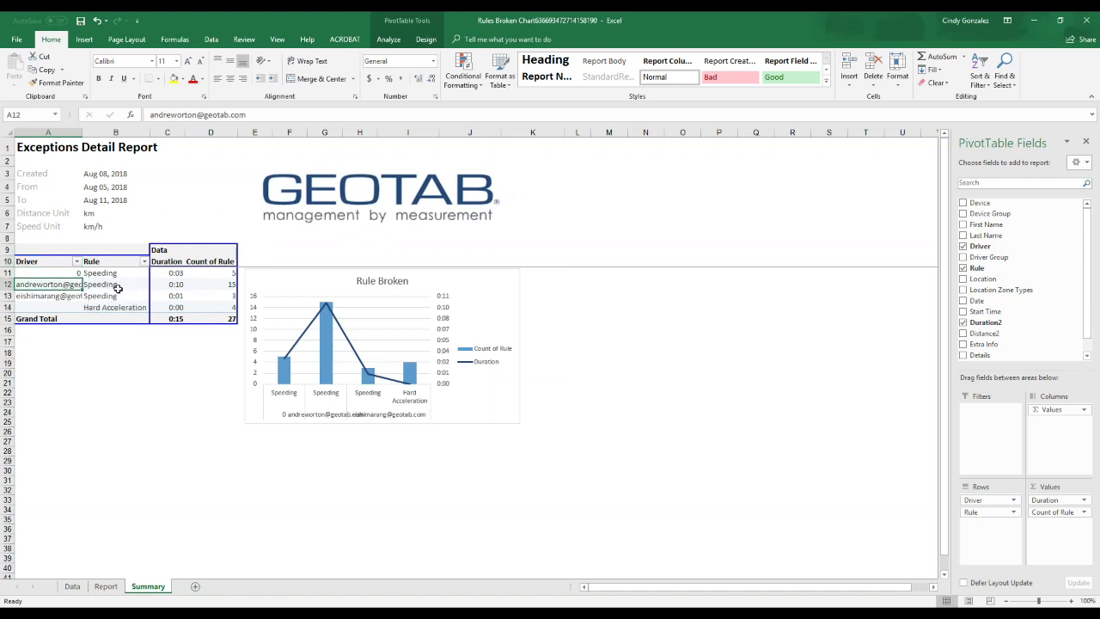
left_click(117, 286)
left_click(119, 295)
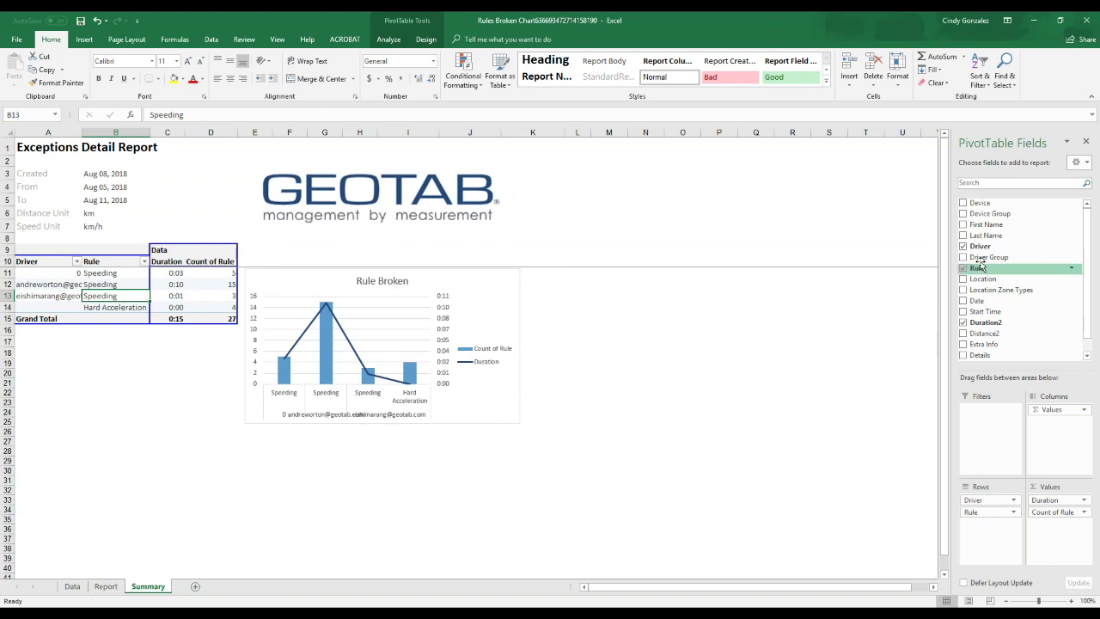
left_click(963, 204)
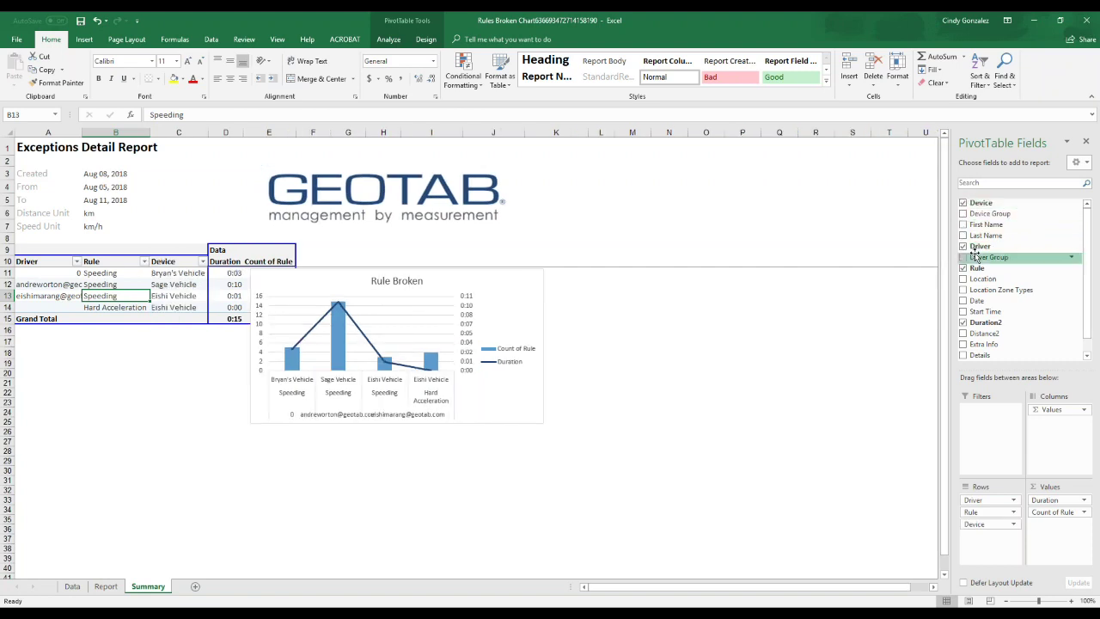
left_click(963, 204)
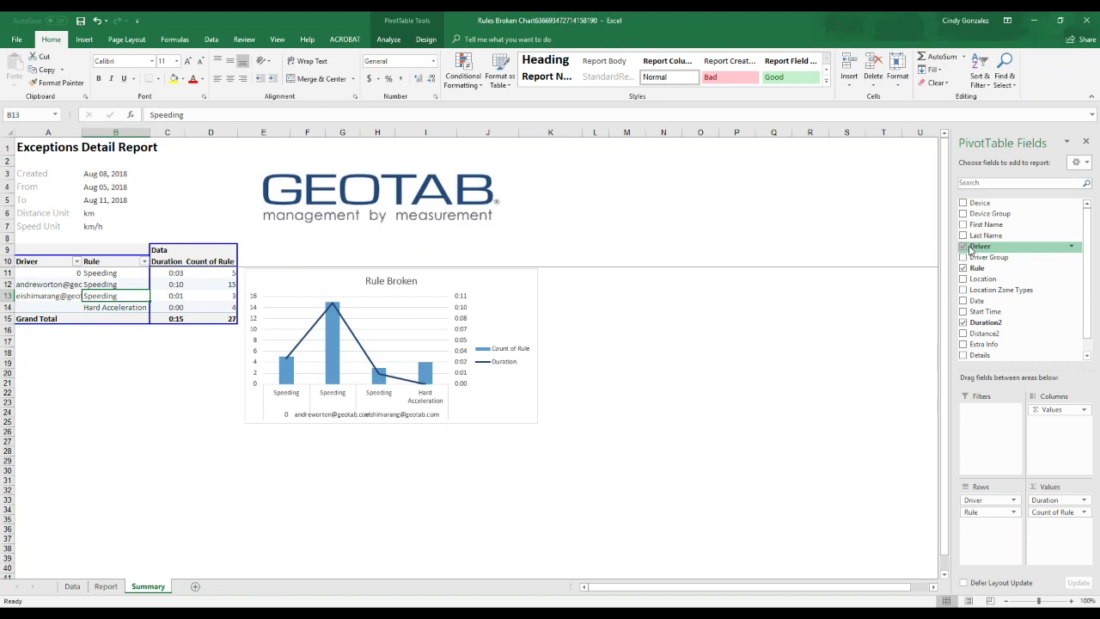
Close the workbook without saving and cancel out of the Rules Broken Chart report's settings
left_click(1085, 20)
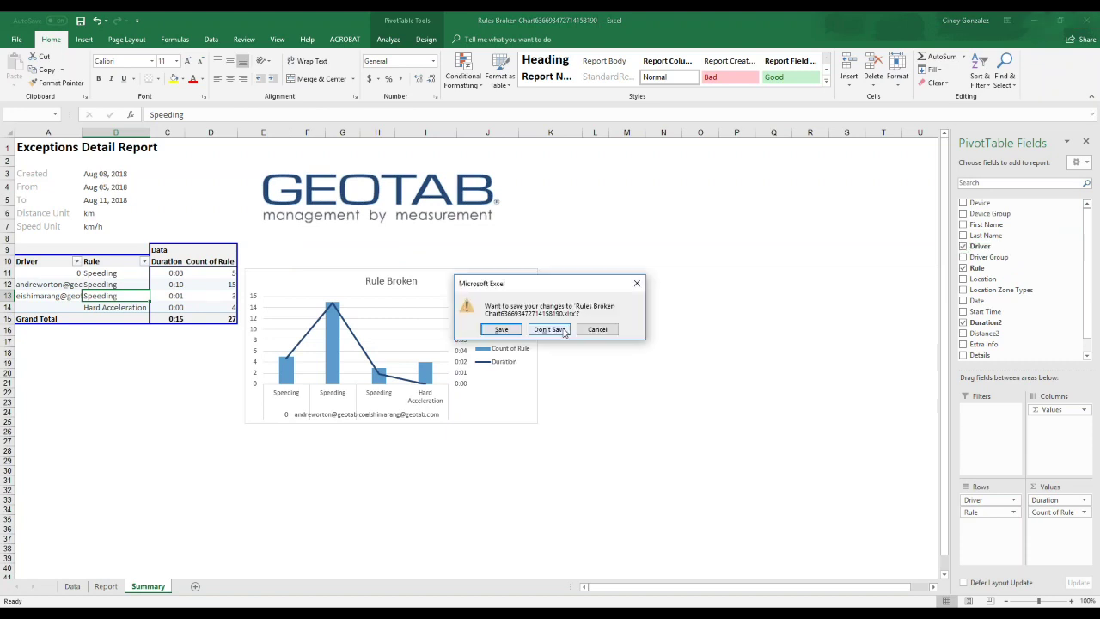
left_click(549, 329)
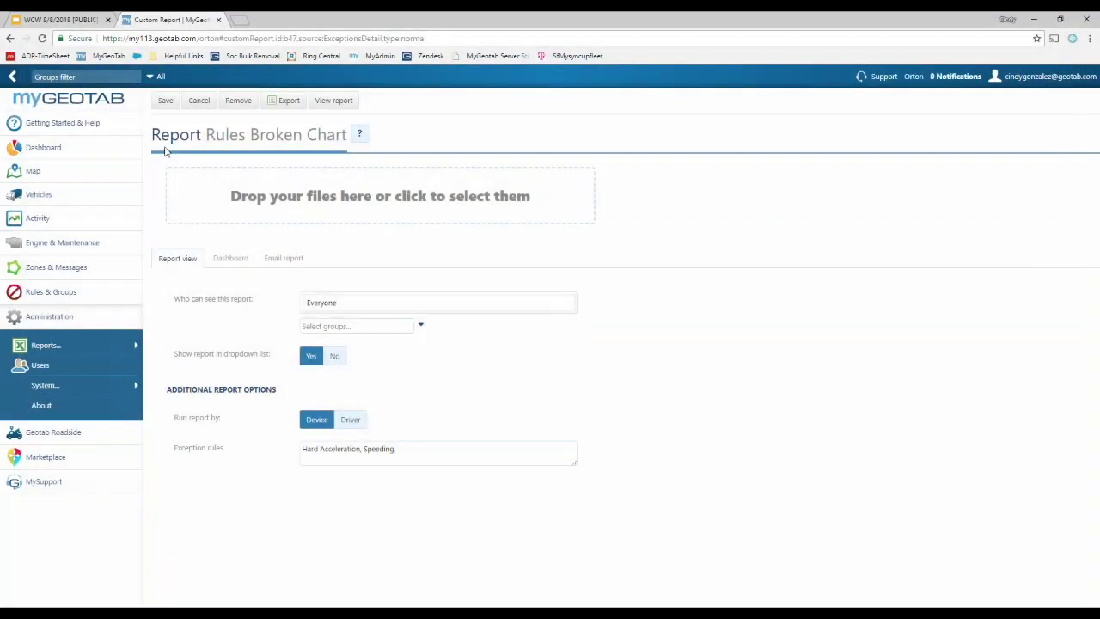
left_click(199, 101)
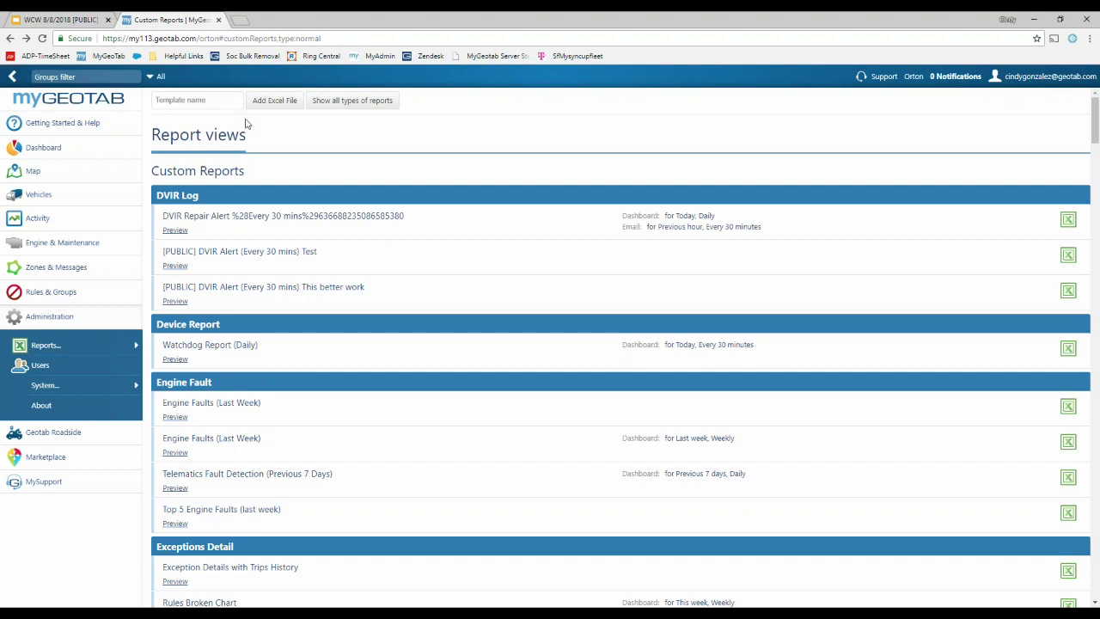
Export the Rules Broken Chart report listed under Exceptions Detail and open the exported workbook
scroll(301, 180, "down", 3)
scroll(315, 191, "down", 2)
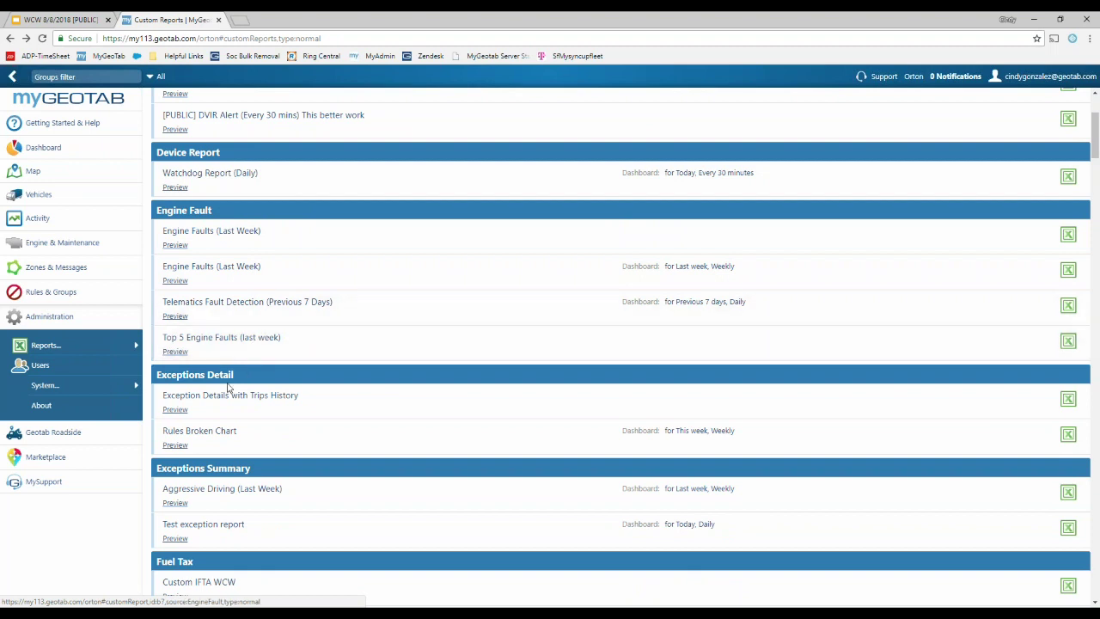
left_click(211, 445)
left_click(285, 100)
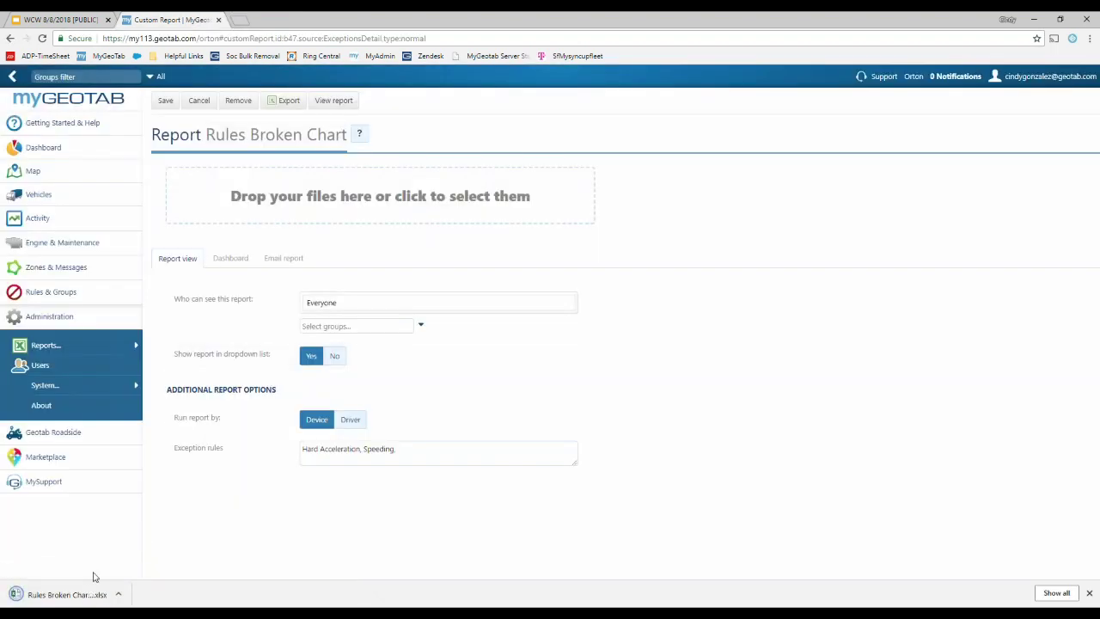
left_click(69, 594)
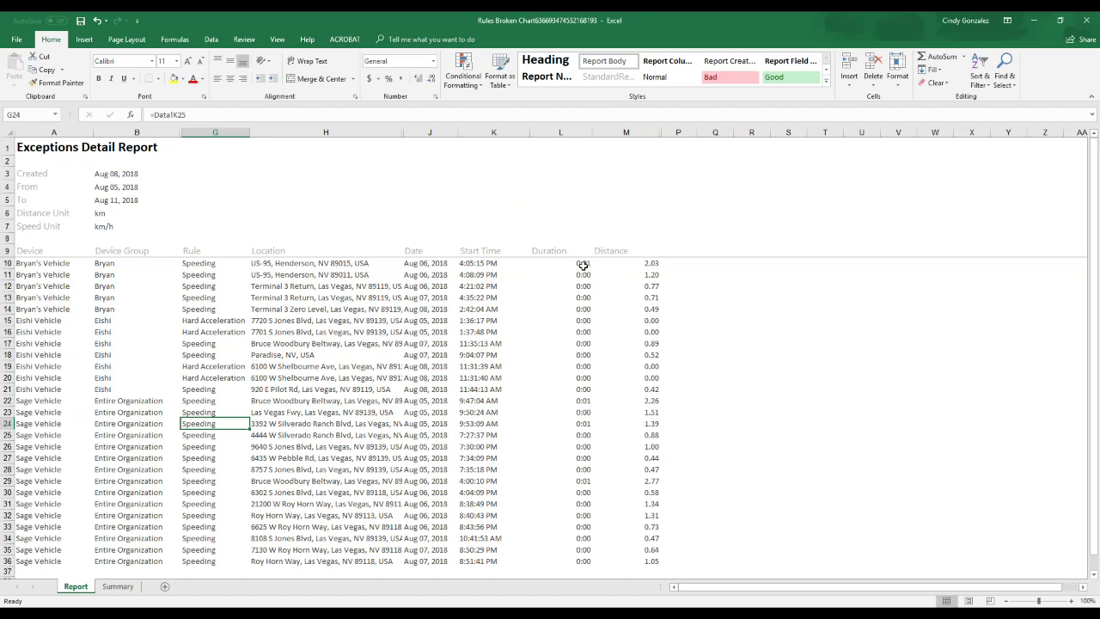
Apply the custom number format h:mm:ss to the Duration column on the Report sheet and check the resulting durations
left_click(568, 262)
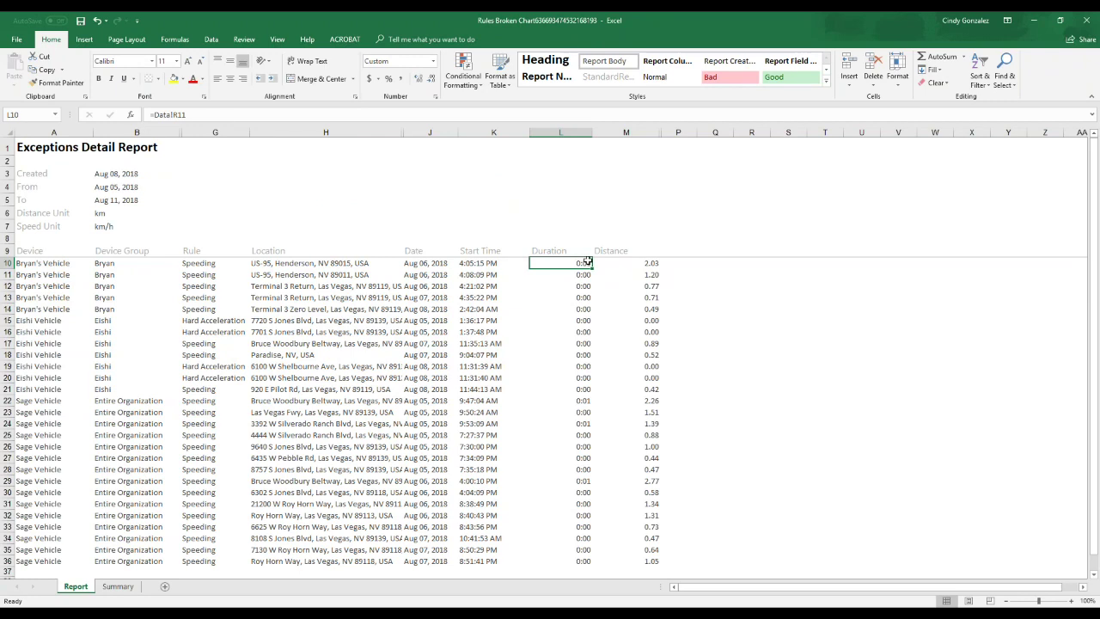
left_click(566, 132)
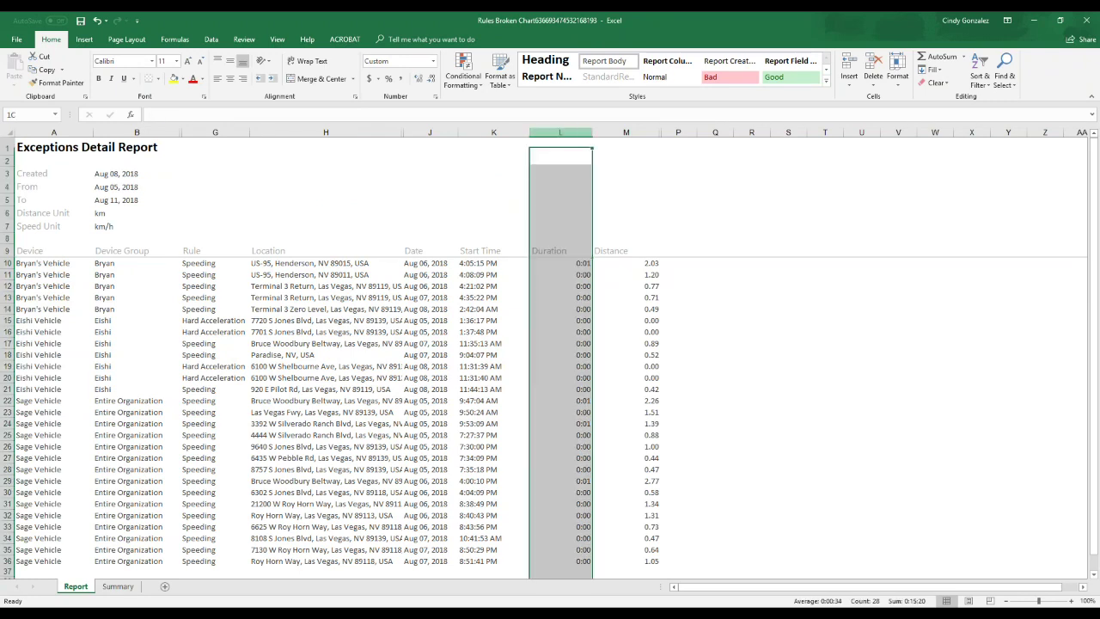
left_click(434, 61)
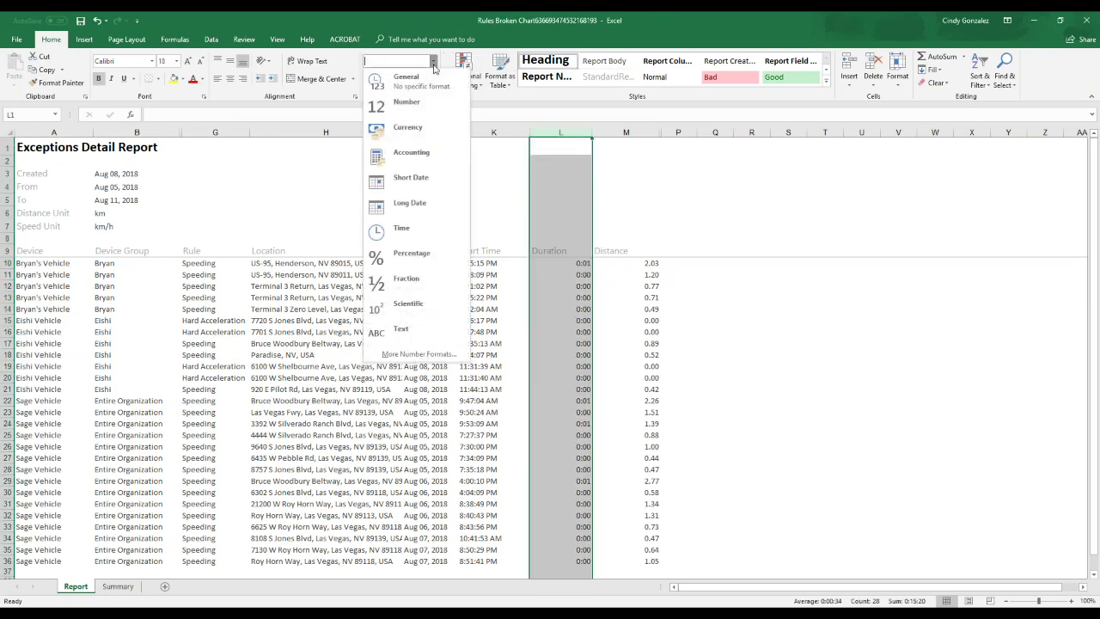
left_click(419, 354)
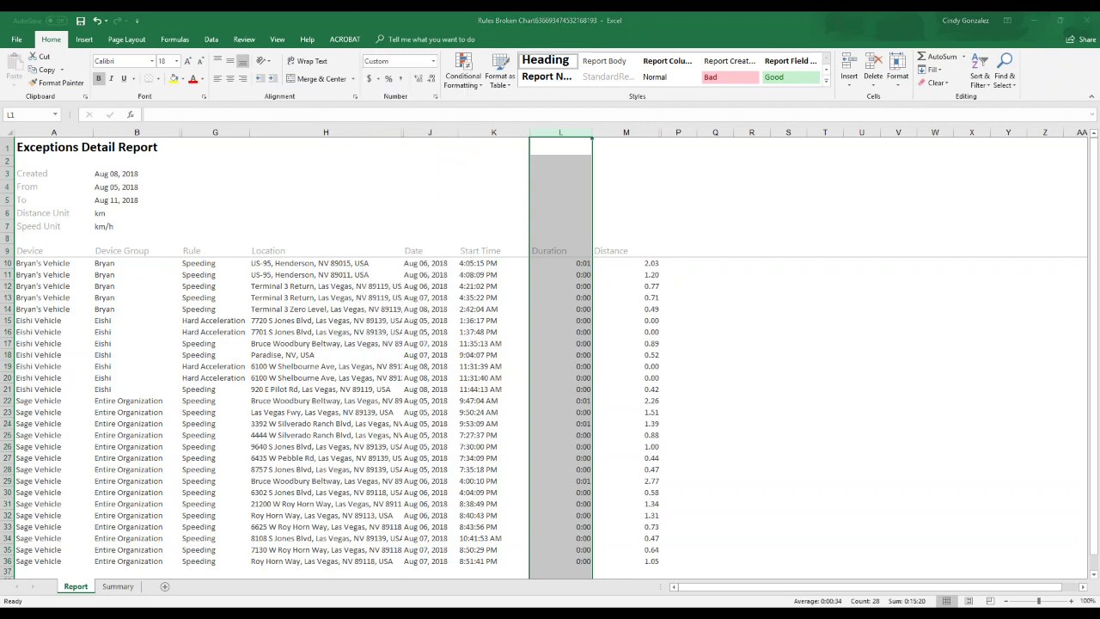
left_click(367, 284)
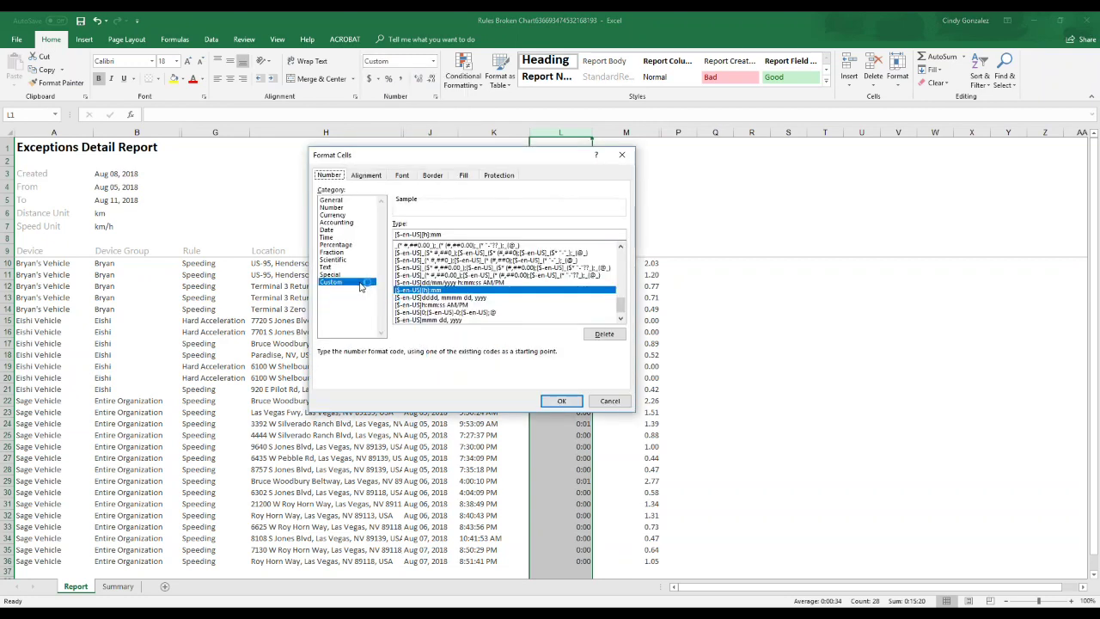
left_click(611, 294)
left_click_drag(623, 302, 625, 289)
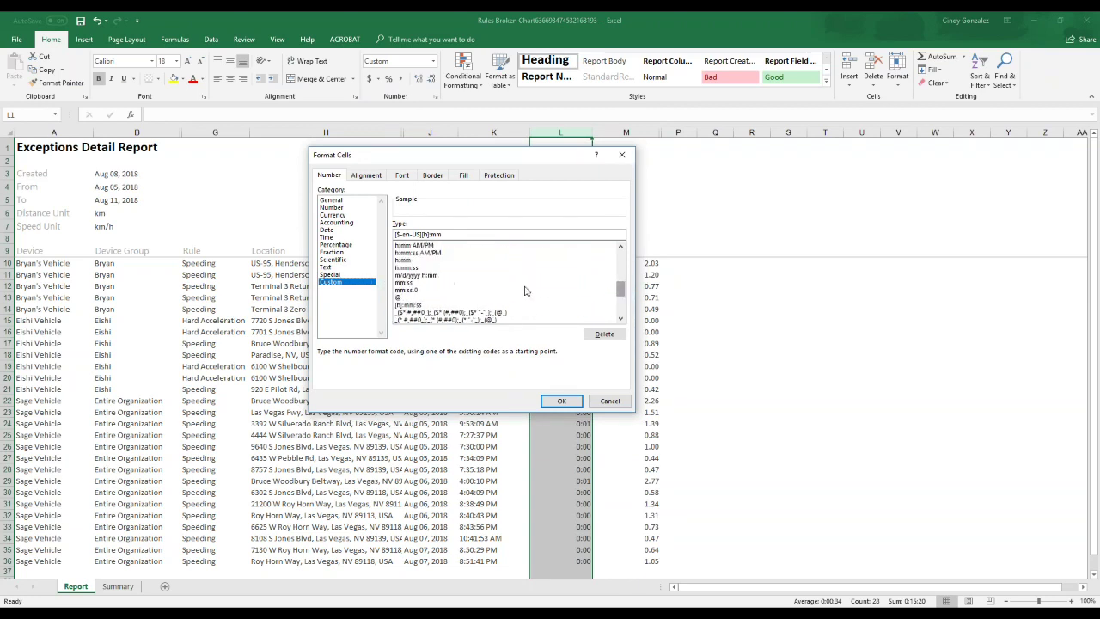
left_click(415, 268)
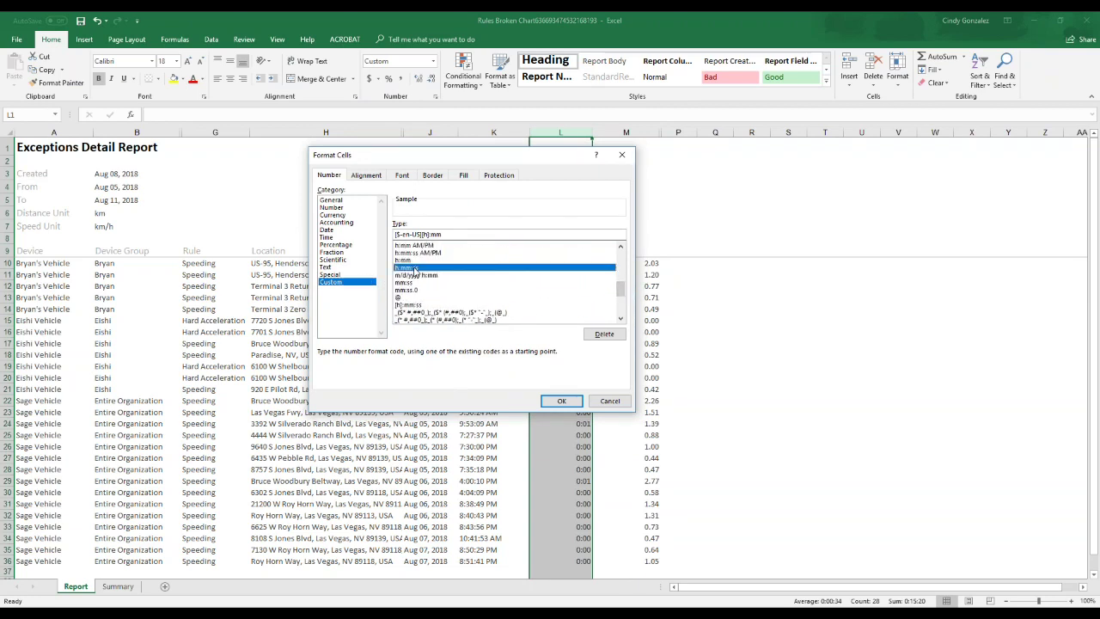
left_click(561, 400)
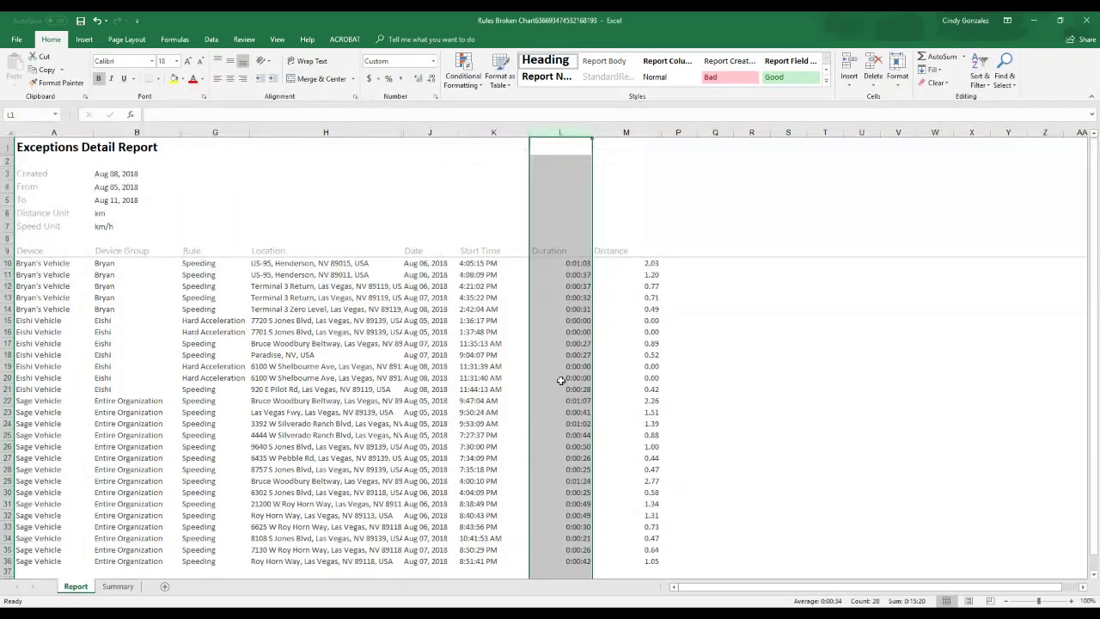
left_click(572, 286)
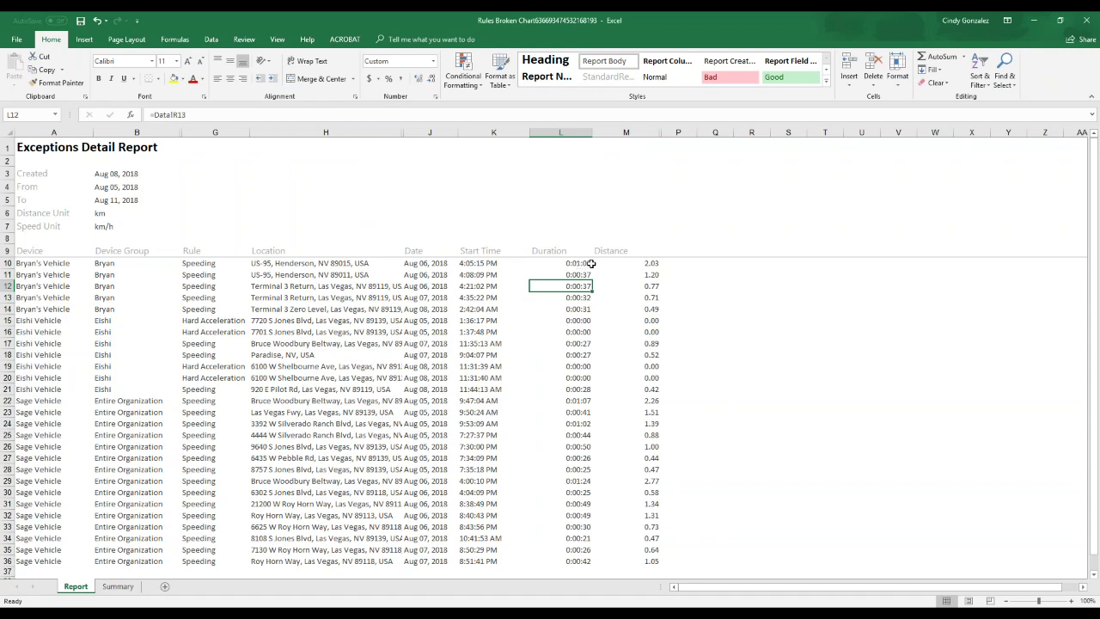
left_click(583, 345)
left_click(584, 355)
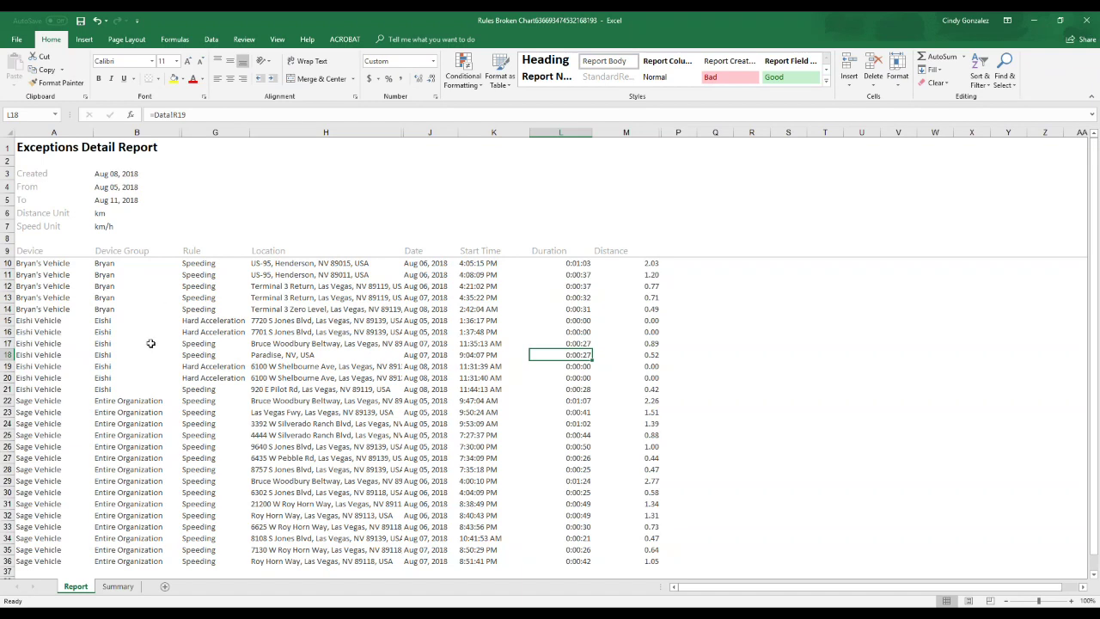
Refresh the PivotTable on the Summary sheet
left_click(118, 586)
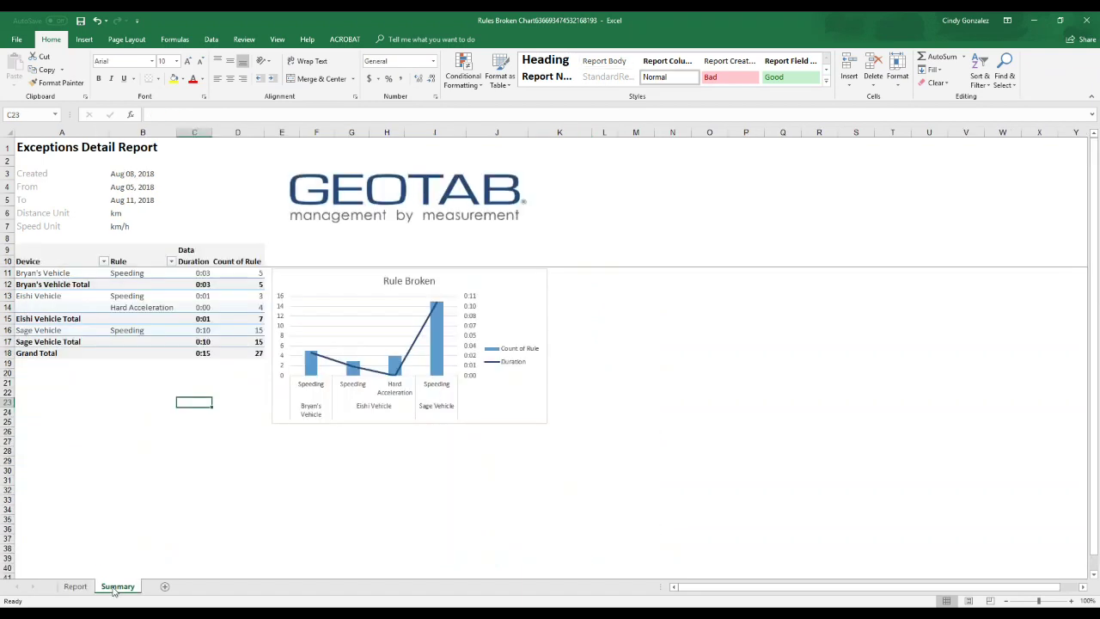
right_click(148, 287)
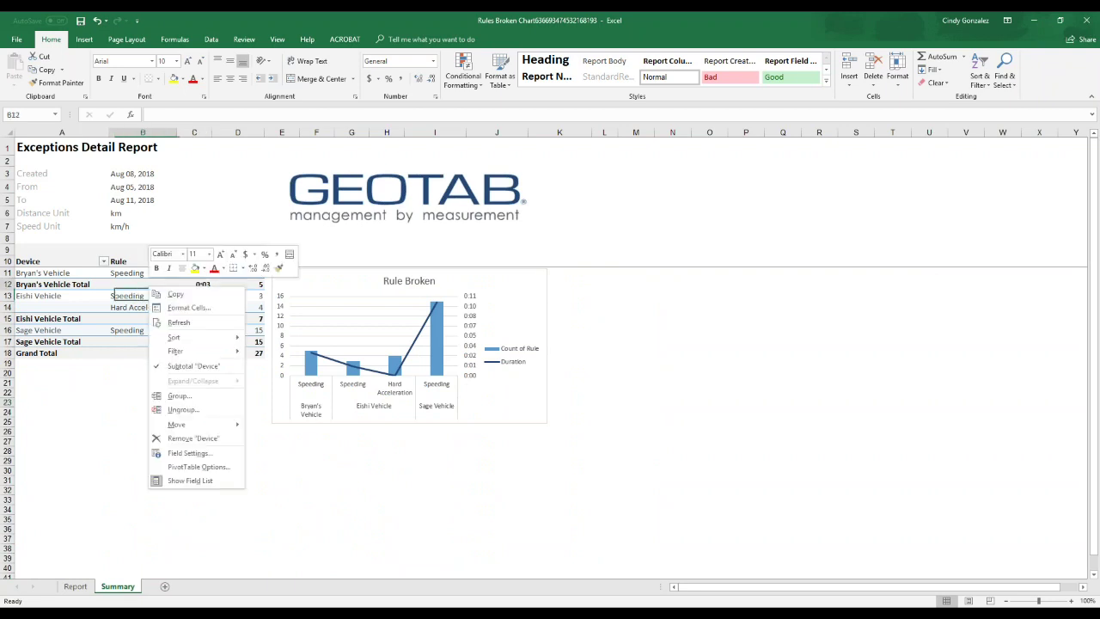
left_click(187, 329)
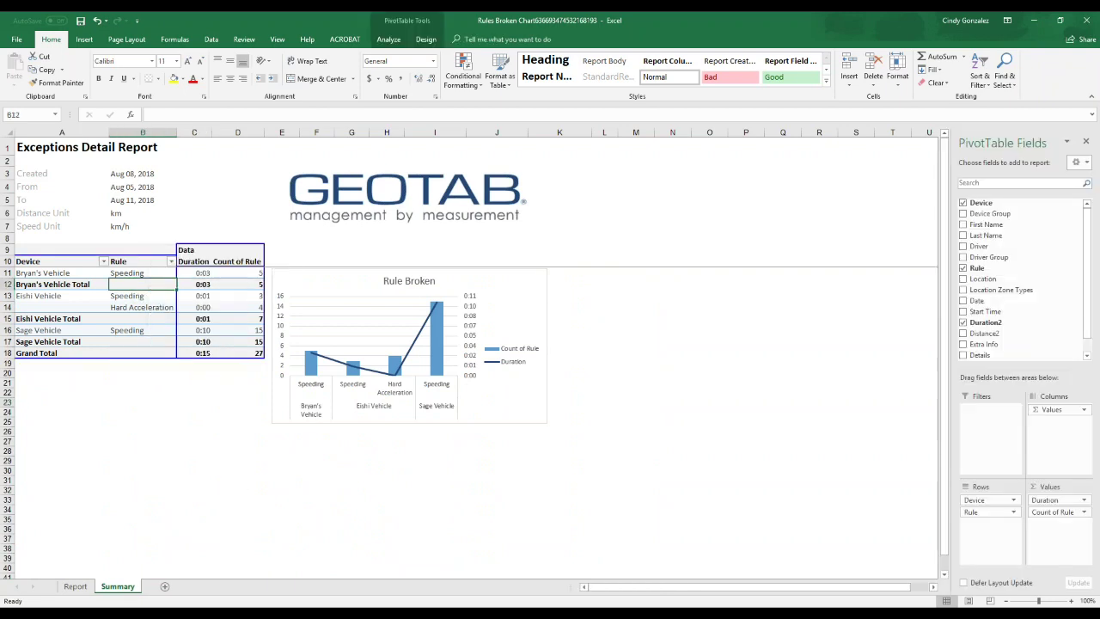
Apply the custom number format h:mm:ss to the PivotTable's Duration value field and check the Hard Acceleration row's duration
right_click(195, 287)
left_click(226, 334)
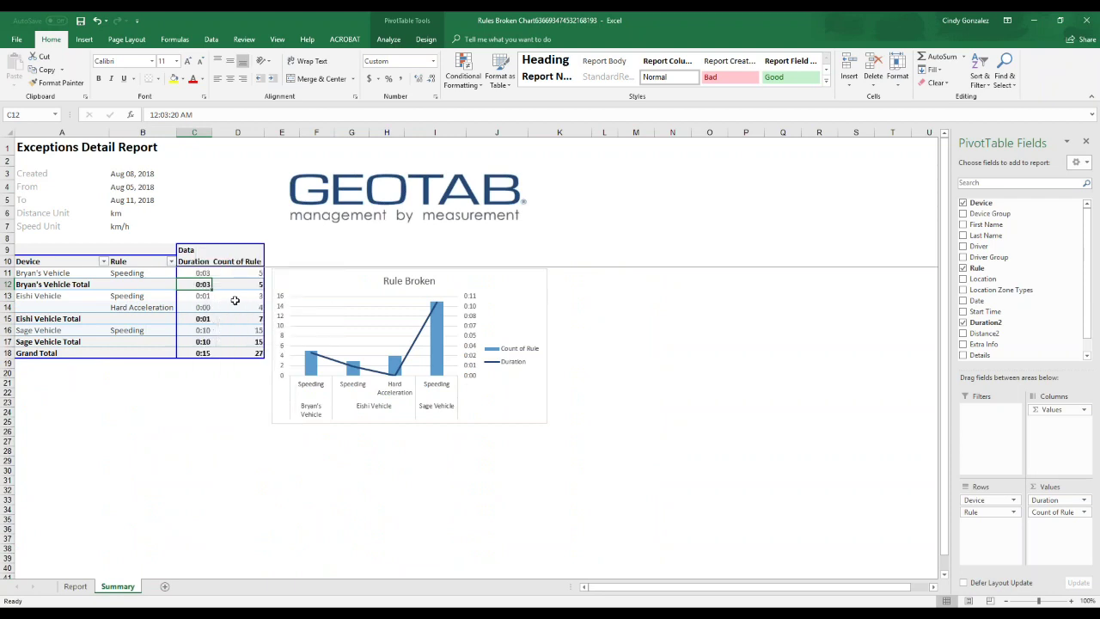
left_click(1084, 501)
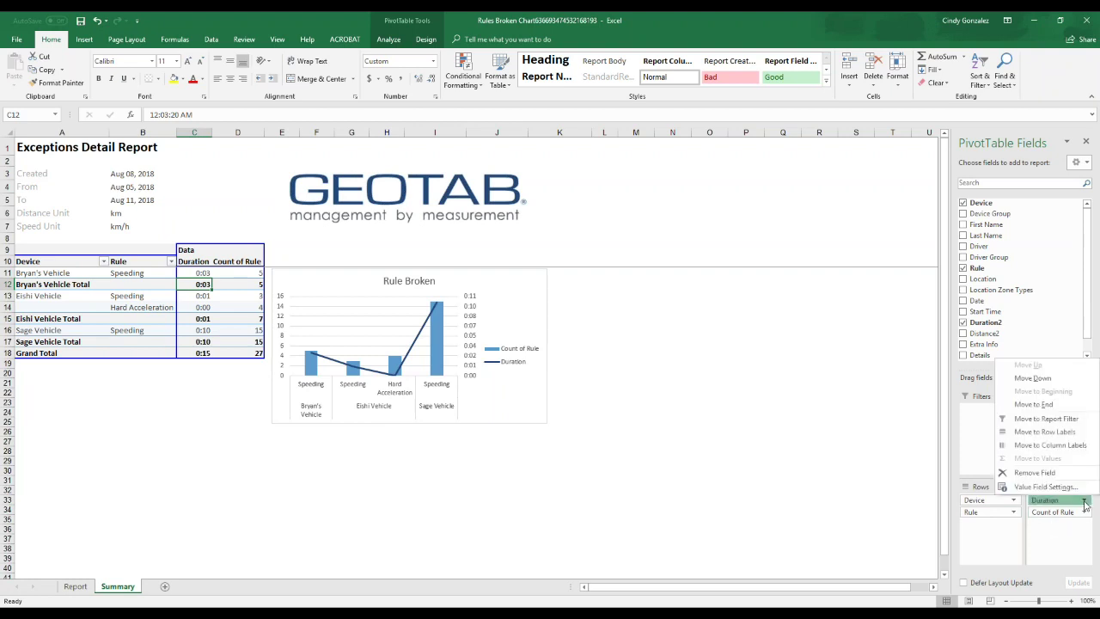
left_click(1045, 486)
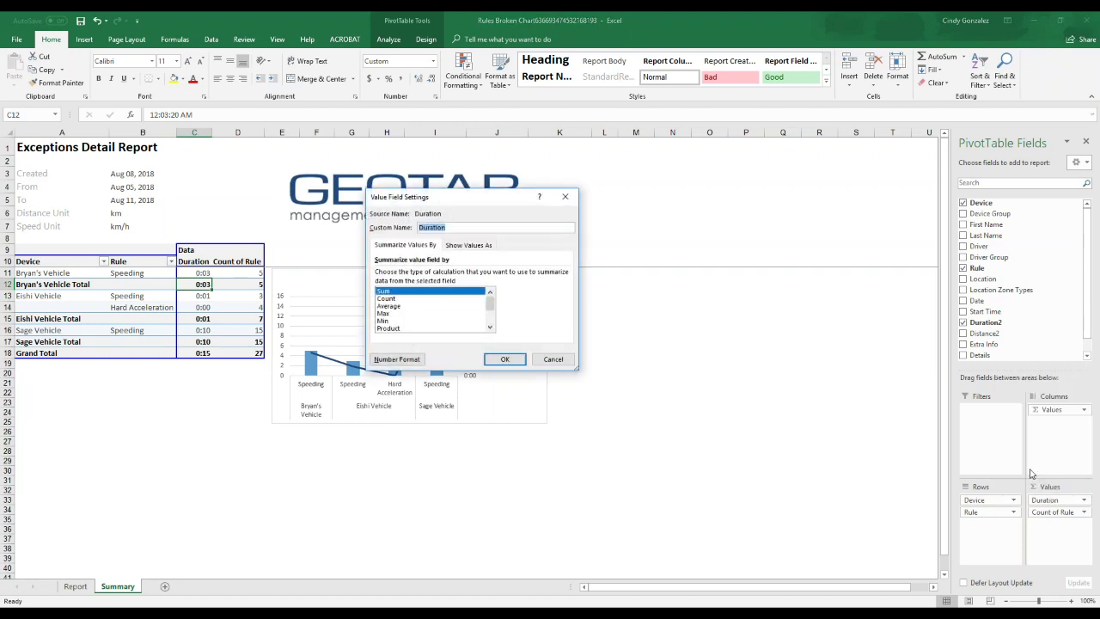
left_click(397, 359)
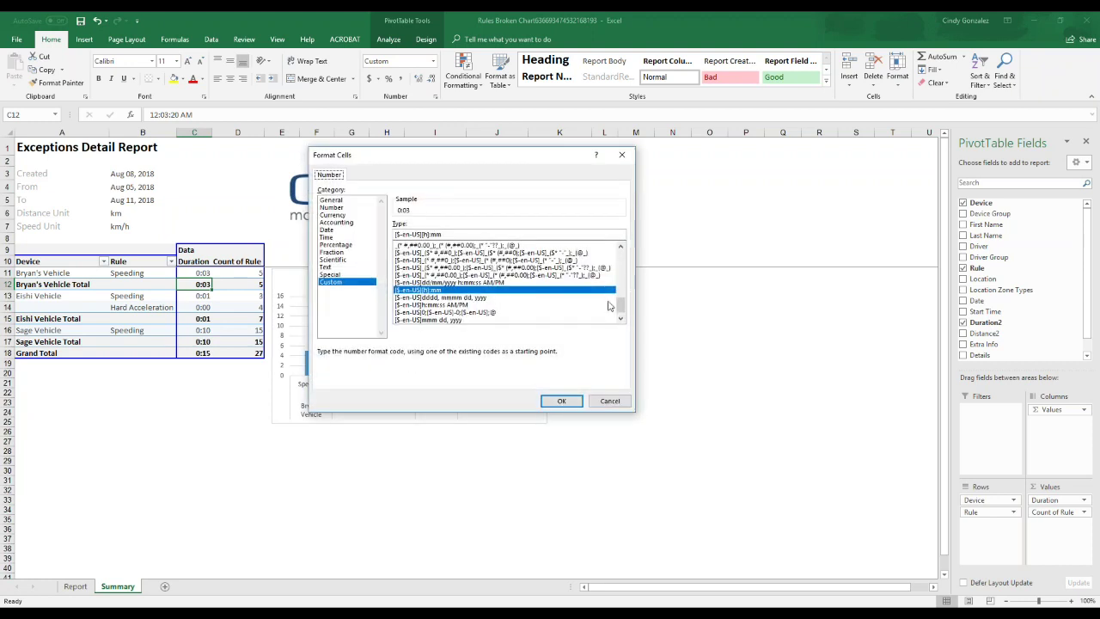
left_click_drag(619, 306, 619, 290)
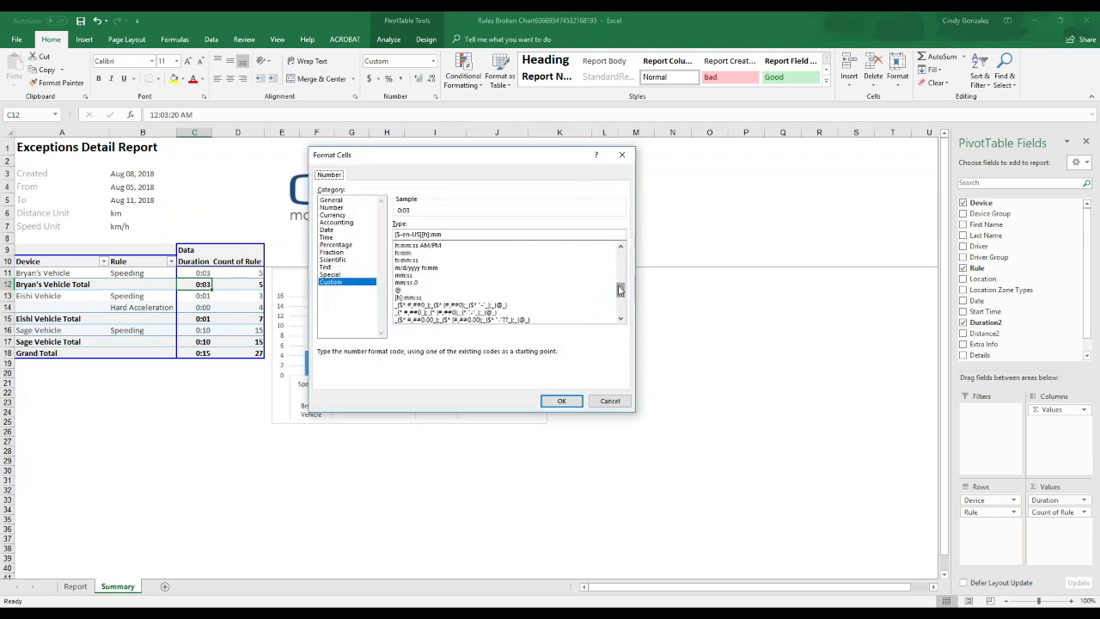
left_click(421, 260)
left_click(558, 401)
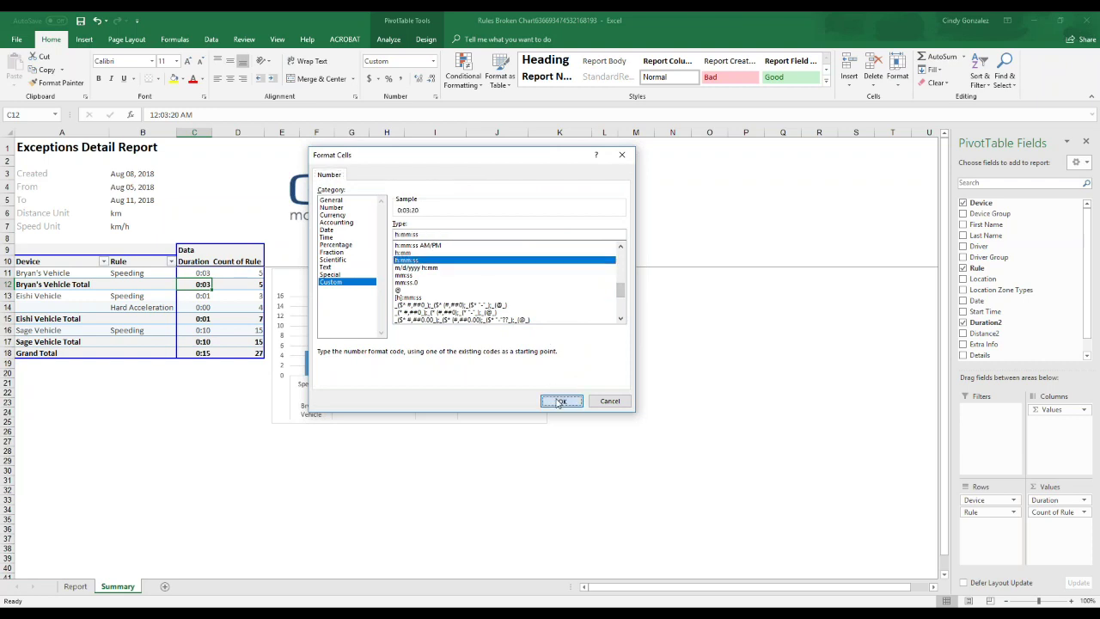
left_click(505, 359)
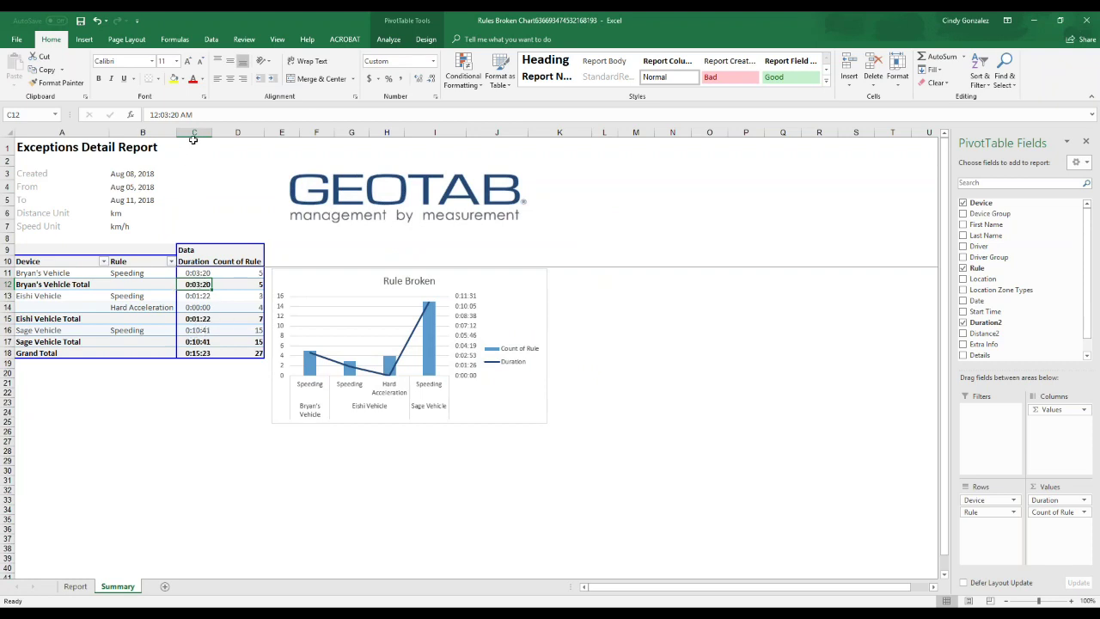
left_click(135, 312)
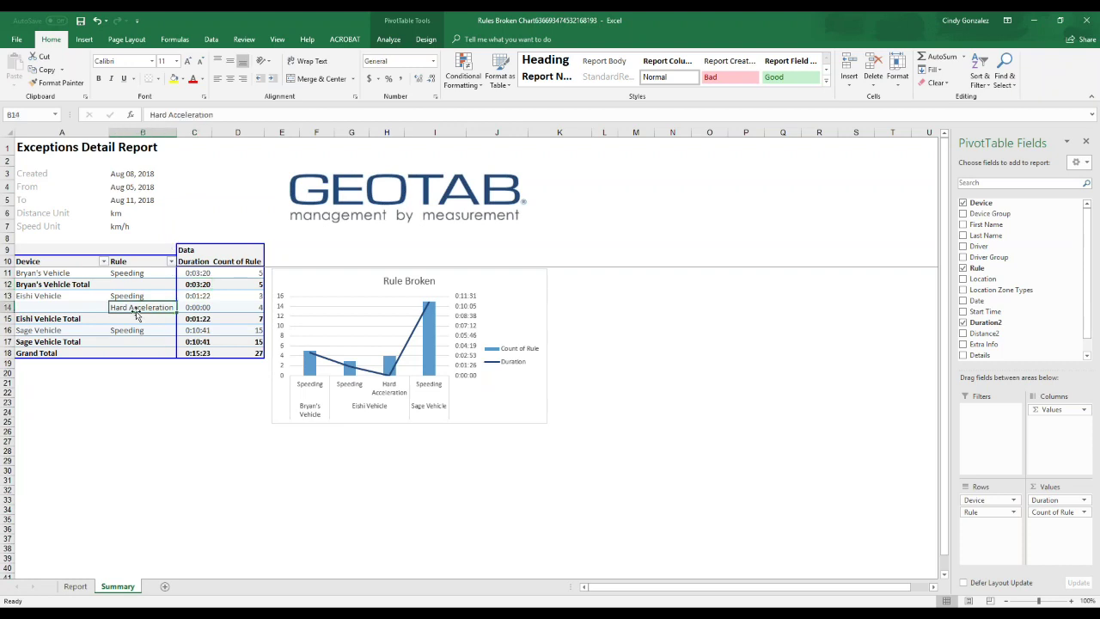
left_click(199, 308)
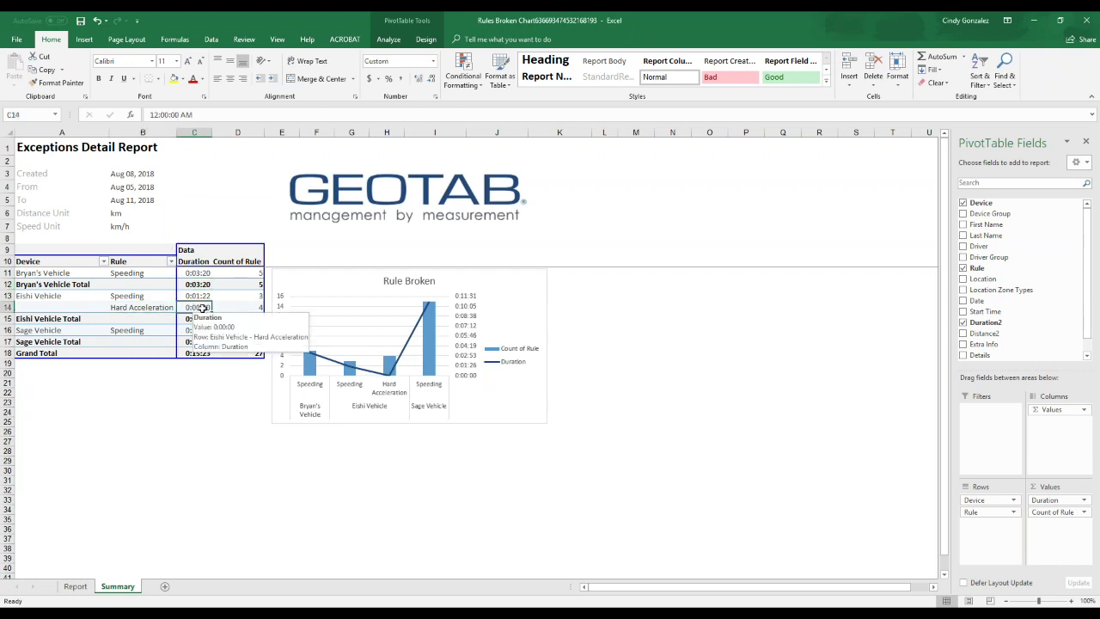